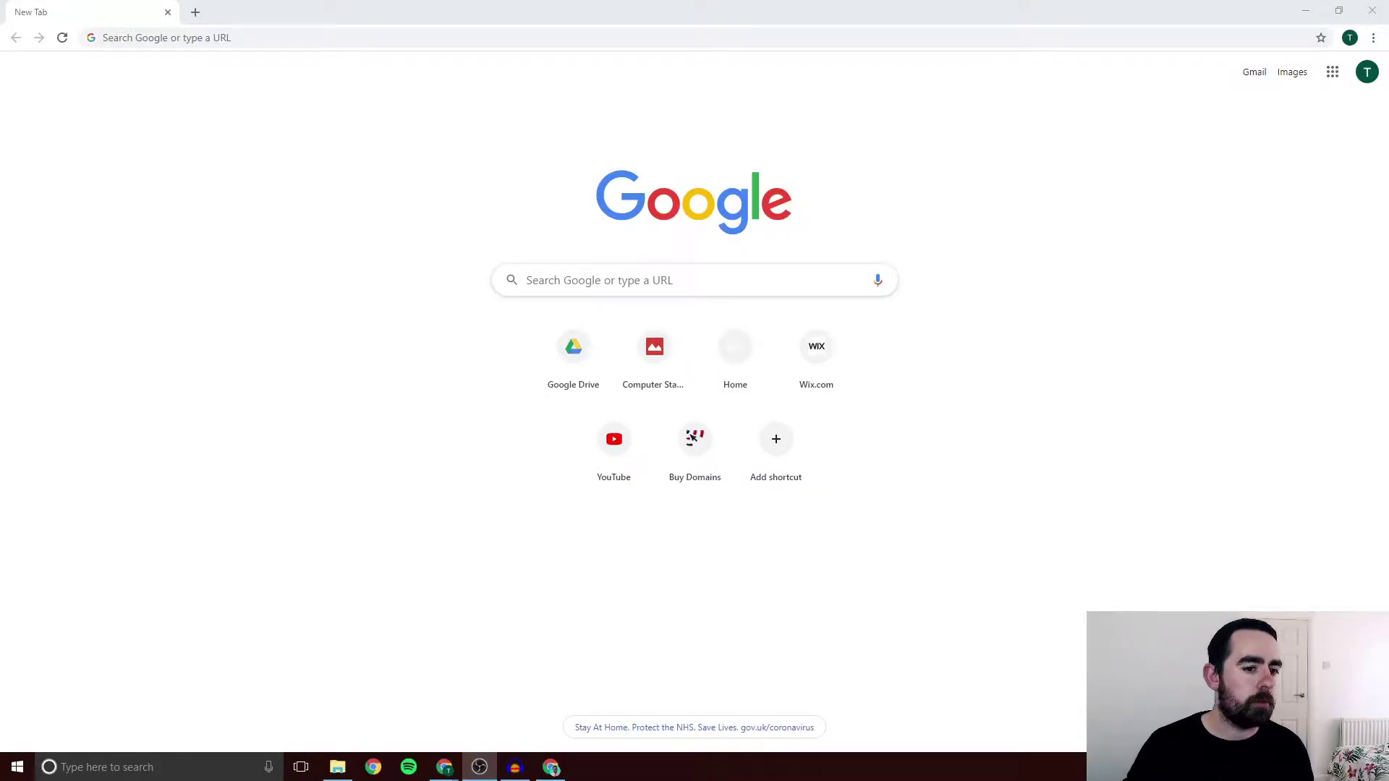
Go to bit.ly/togetherwix and open the Wix account sign-up form
click(388, 40)
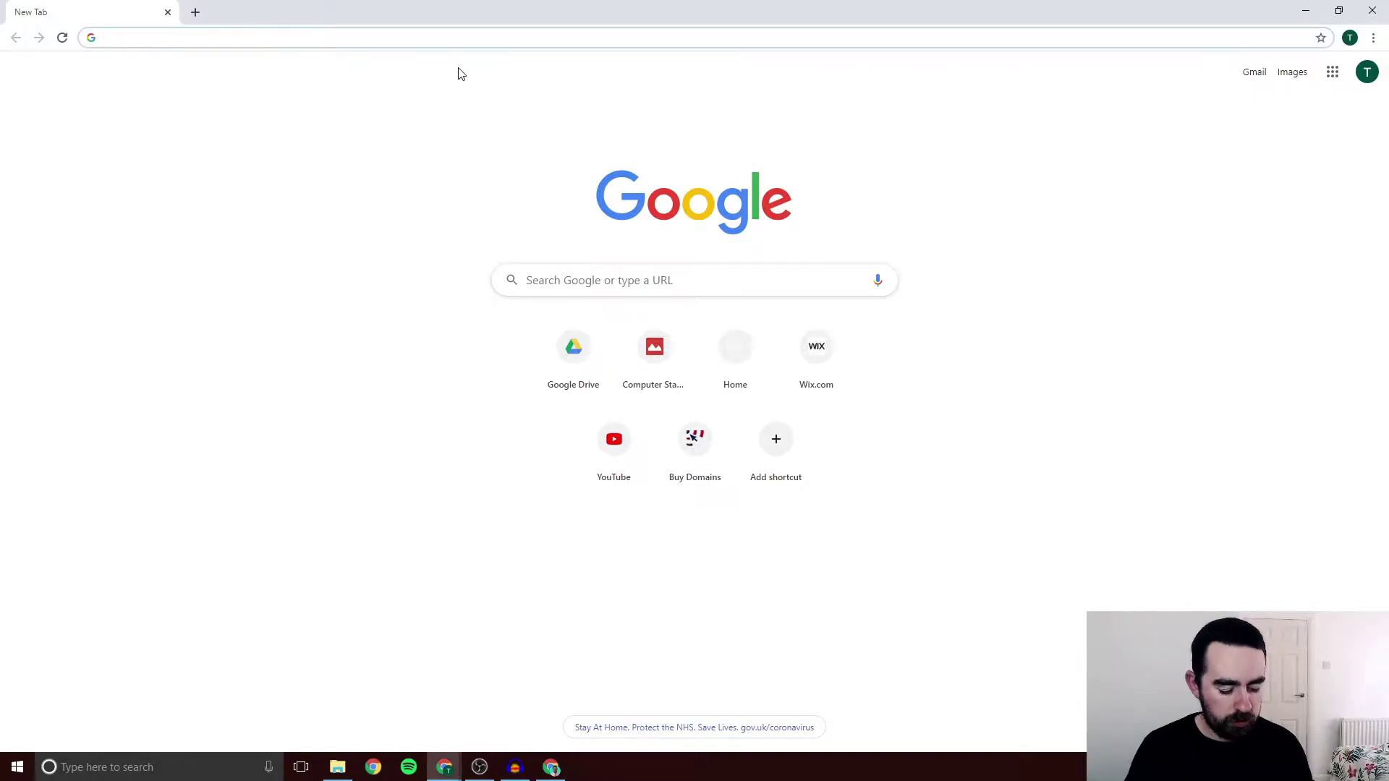
text(bit.)
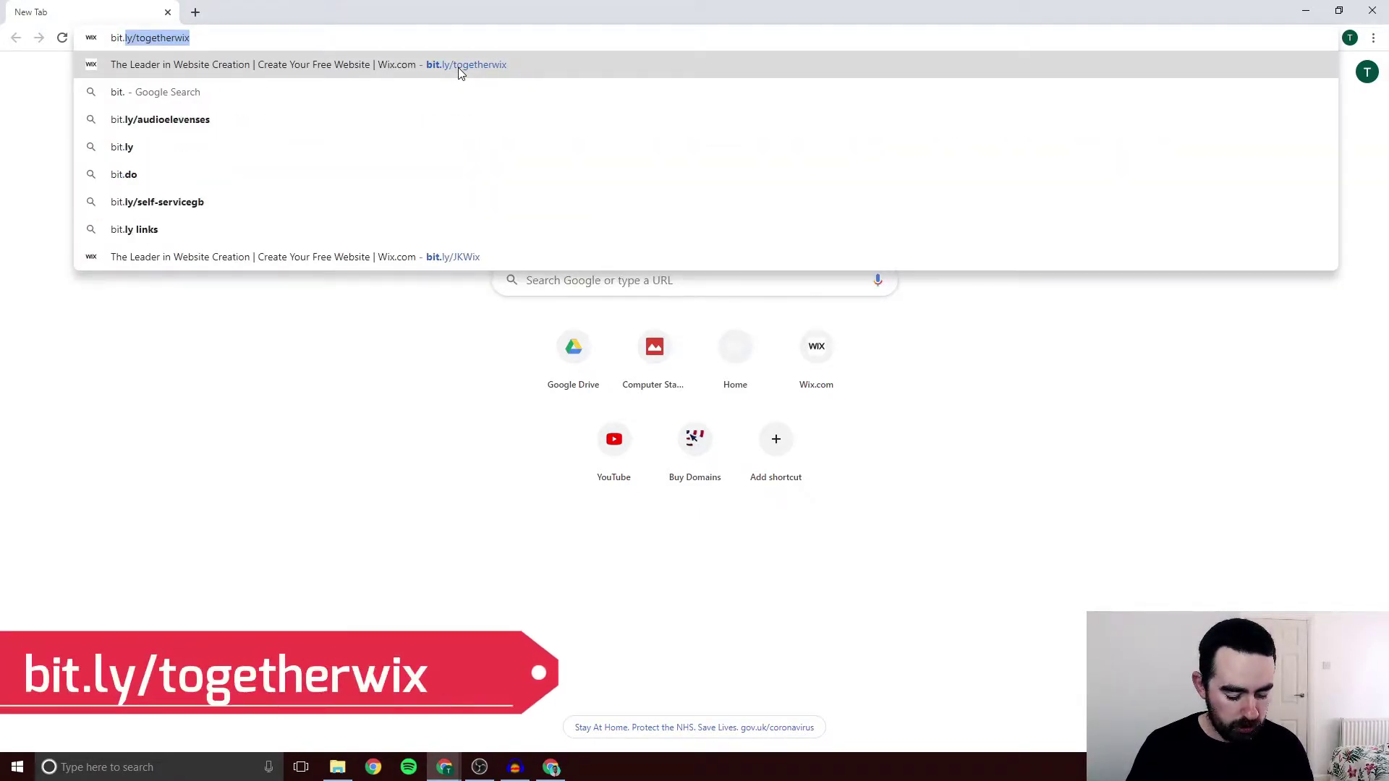
text(ly/togetherwix)
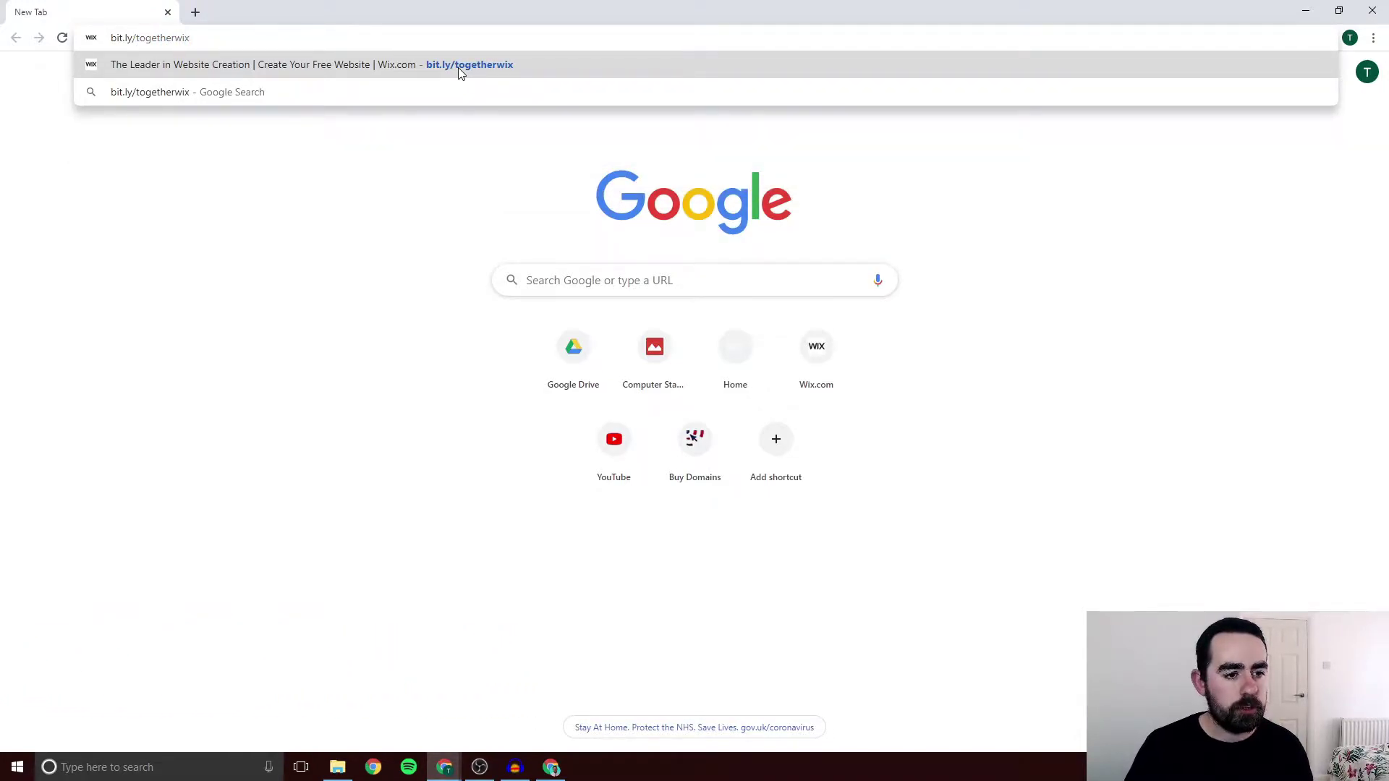
key(Return)
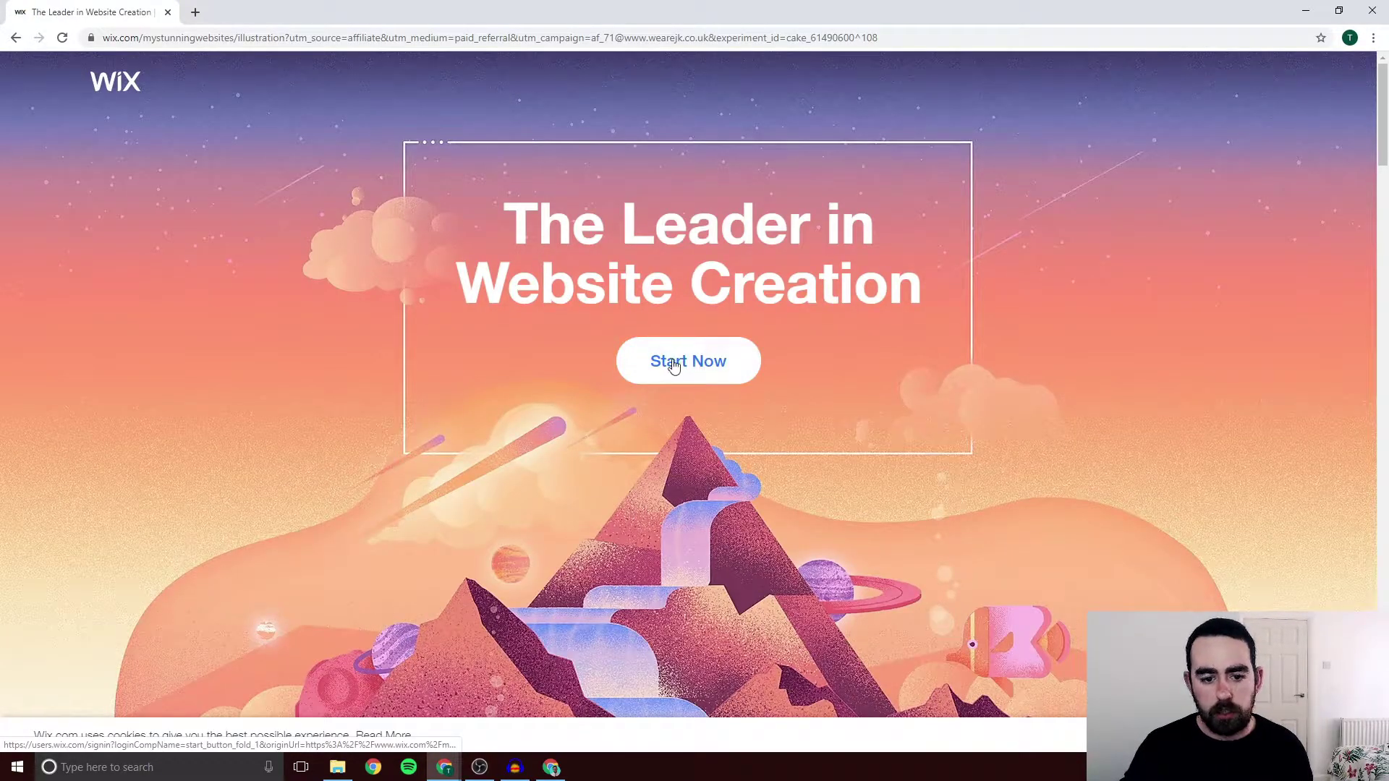
click(736, 357)
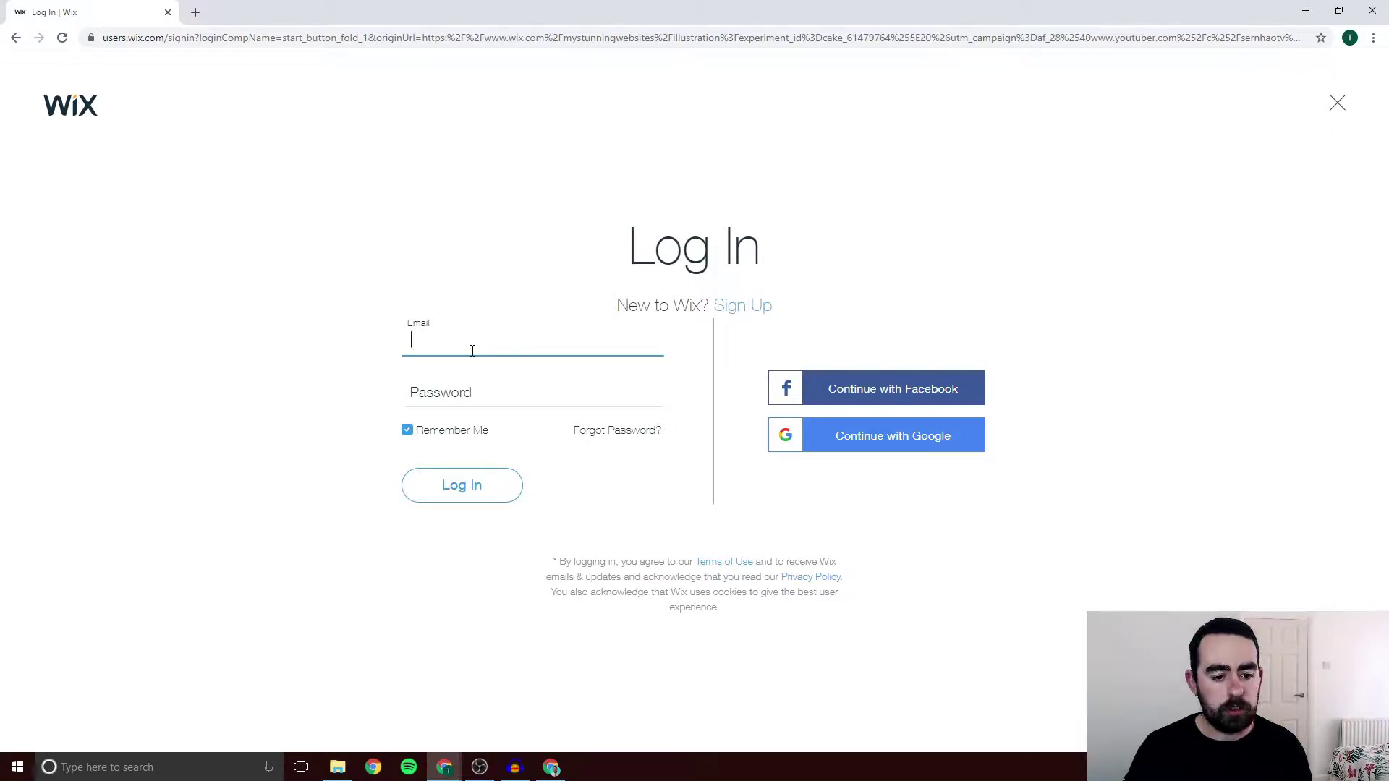
click(745, 316)
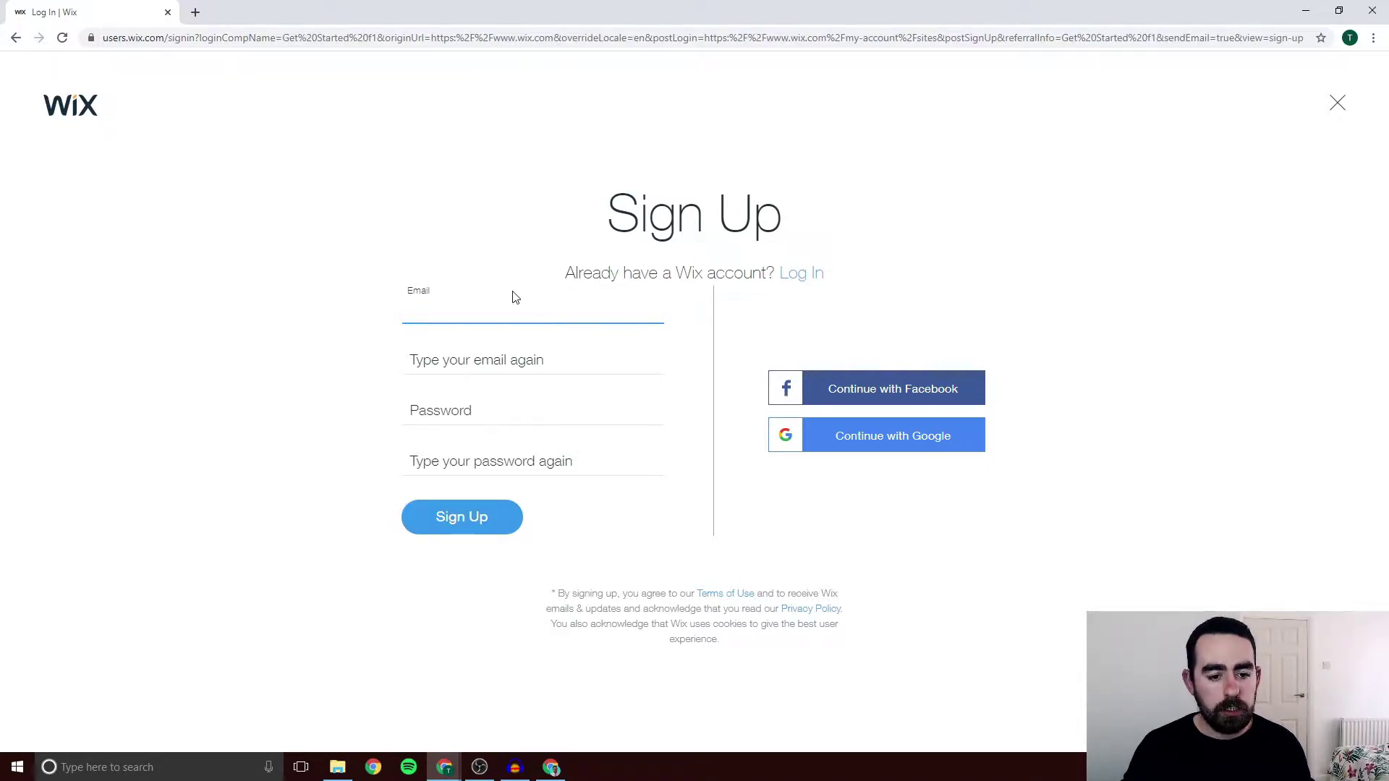
Fill in the account e-mail address in both the e-mail and the e-mail confirmation fields
click(480, 307)
click(468, 341)
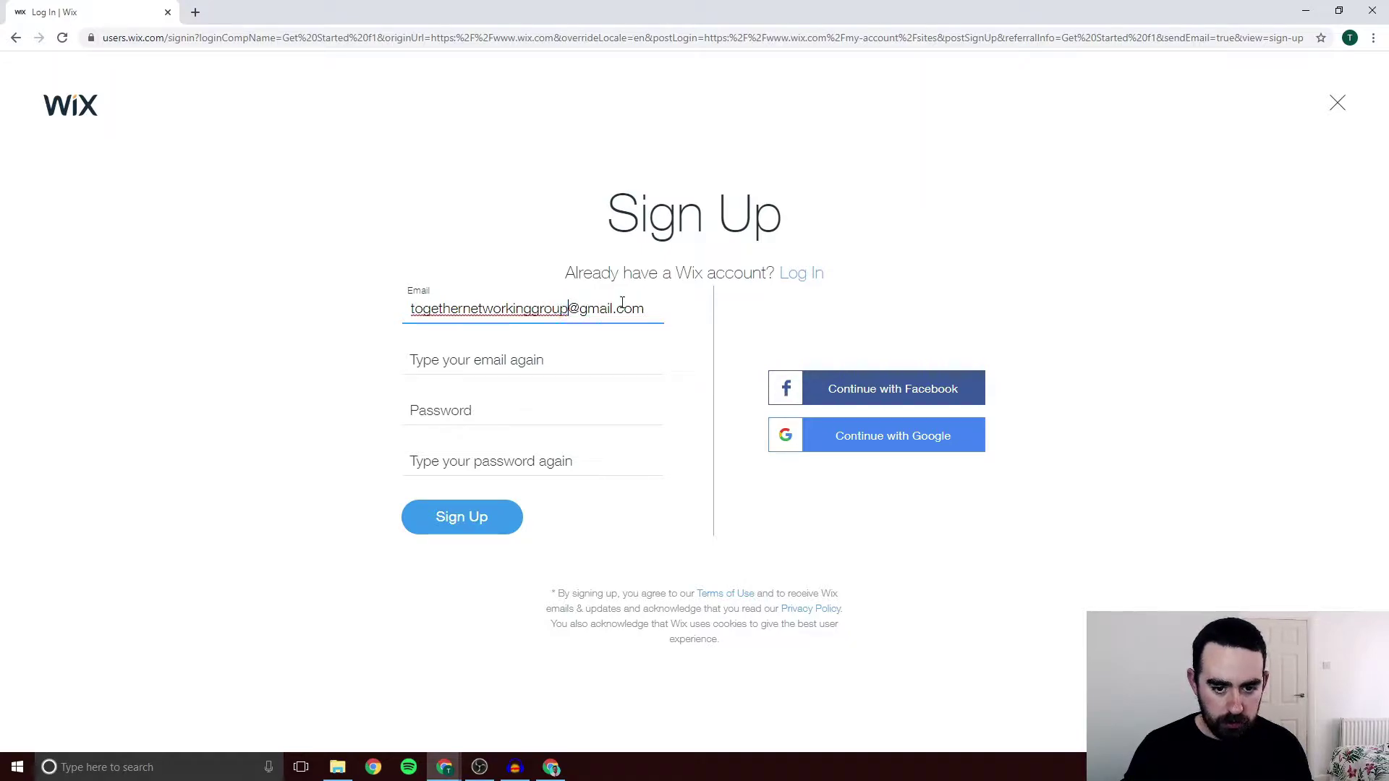
text(+1)
click(530, 358)
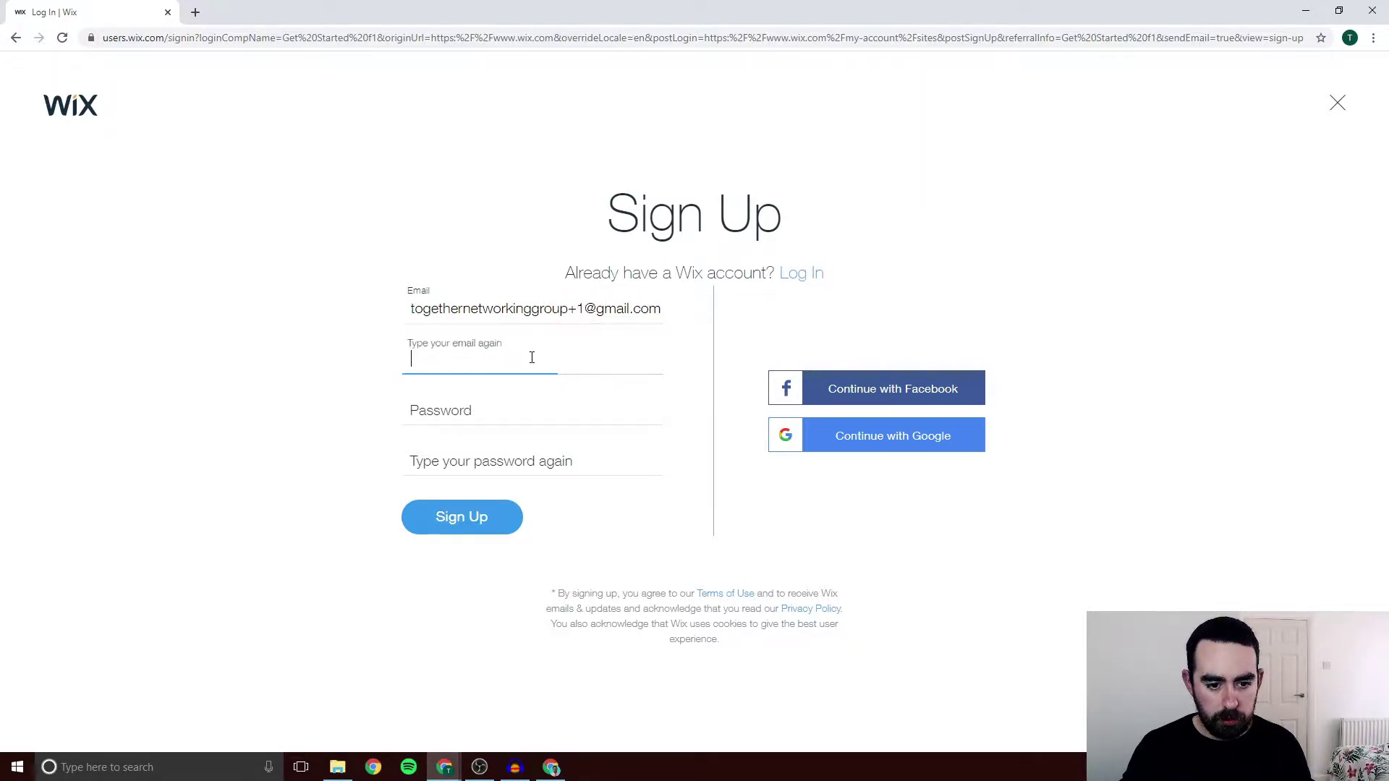
triple_click(424, 309)
key(ctrl+c)
click(460, 360)
key(ctrl+v)
Enter the account password in both password fields and submit the sign-up form
click(463, 402)
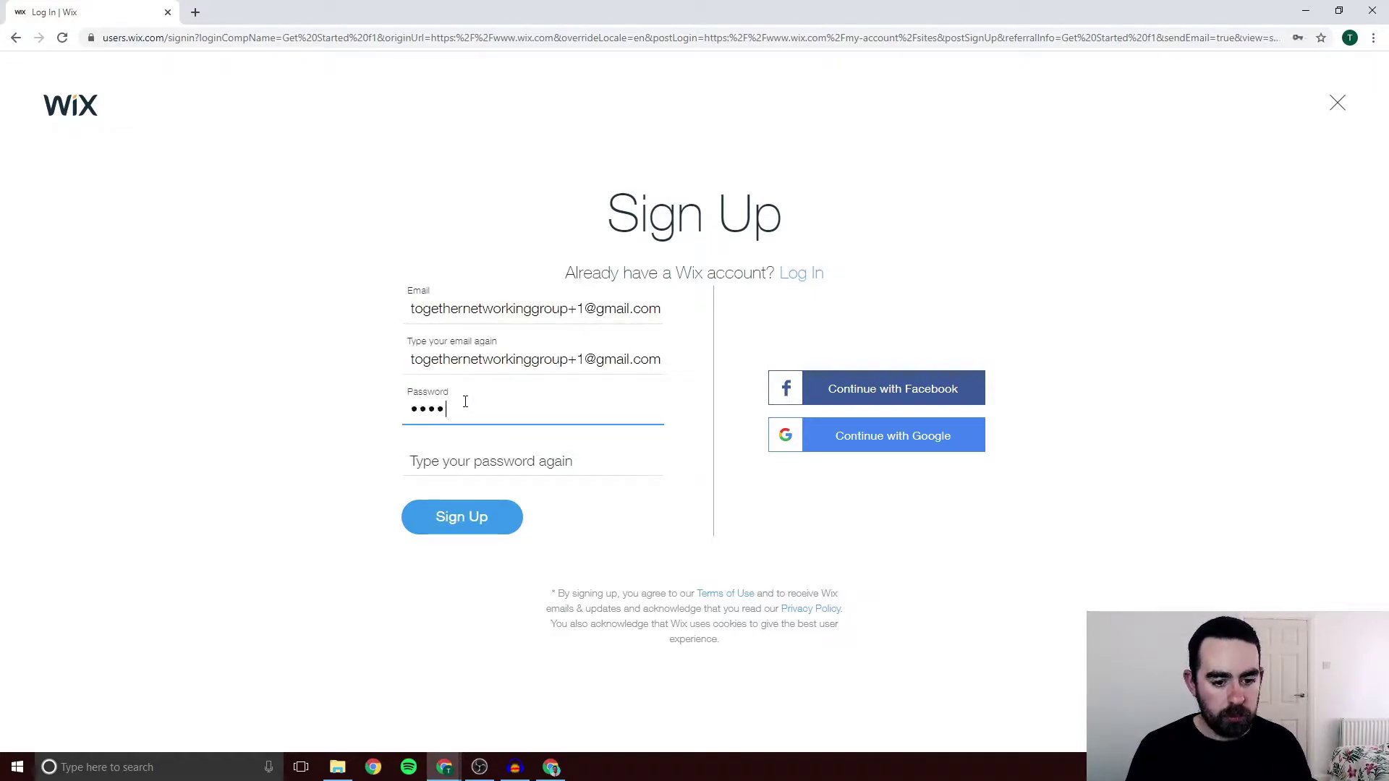
text(1)
key(Tab)
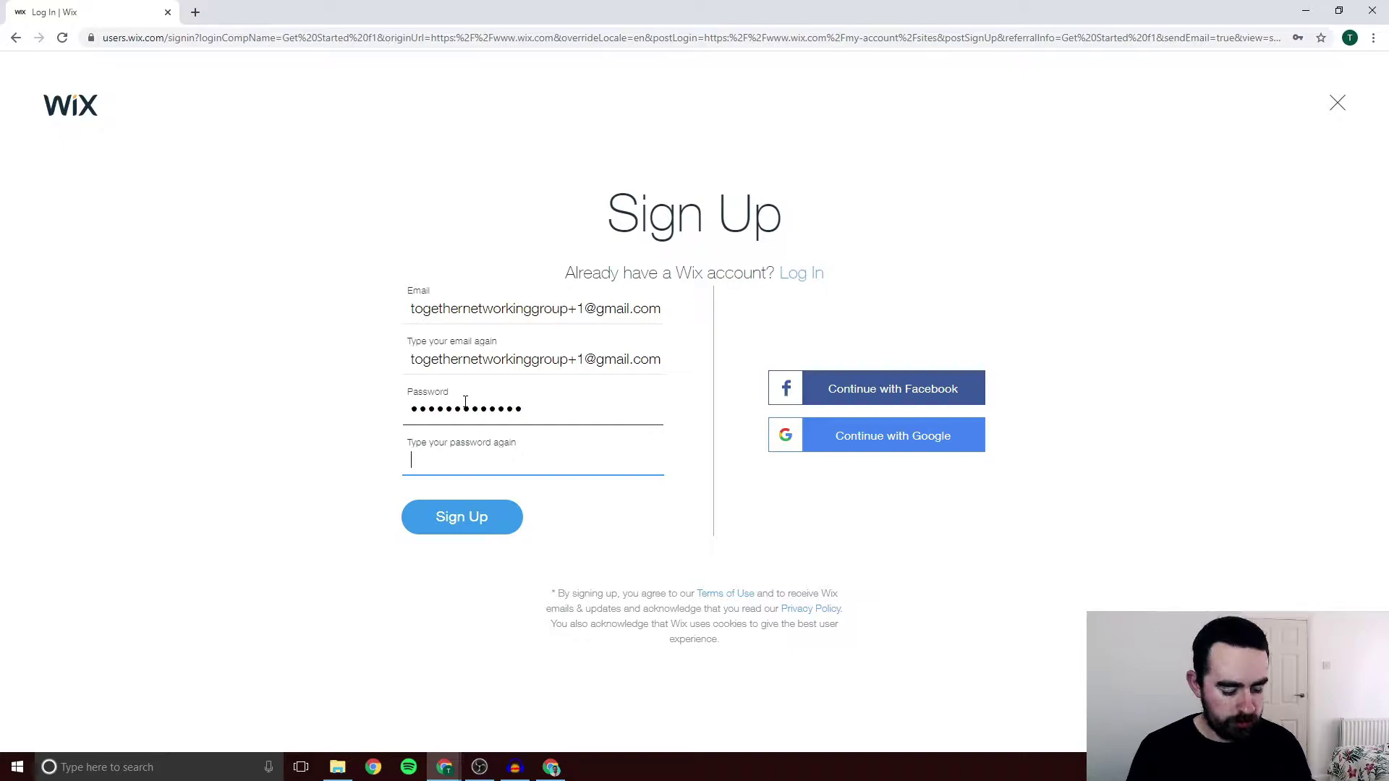
text(1)
key(Return)
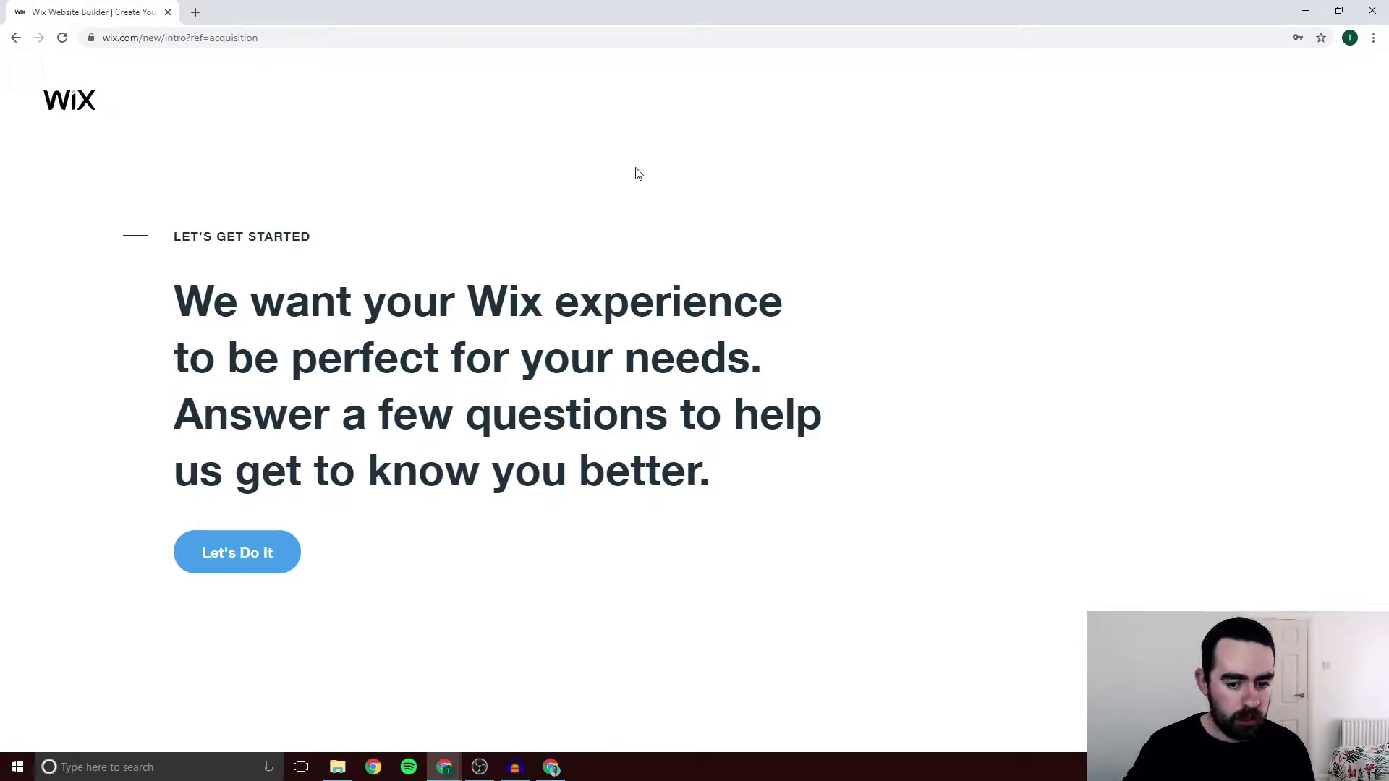
Answer the setup questions with myself, a business site and built a few websites, and choose to start from a template
click(233, 565)
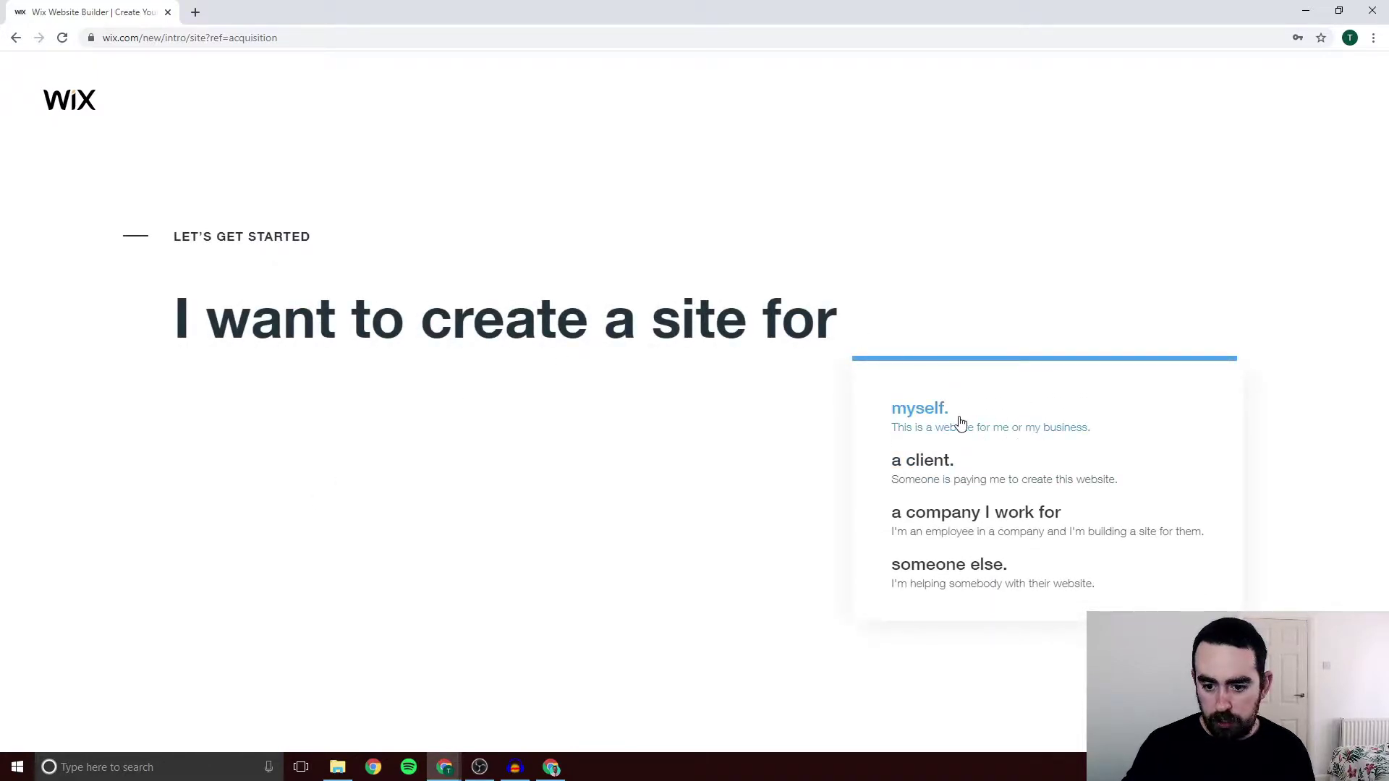
click(918, 411)
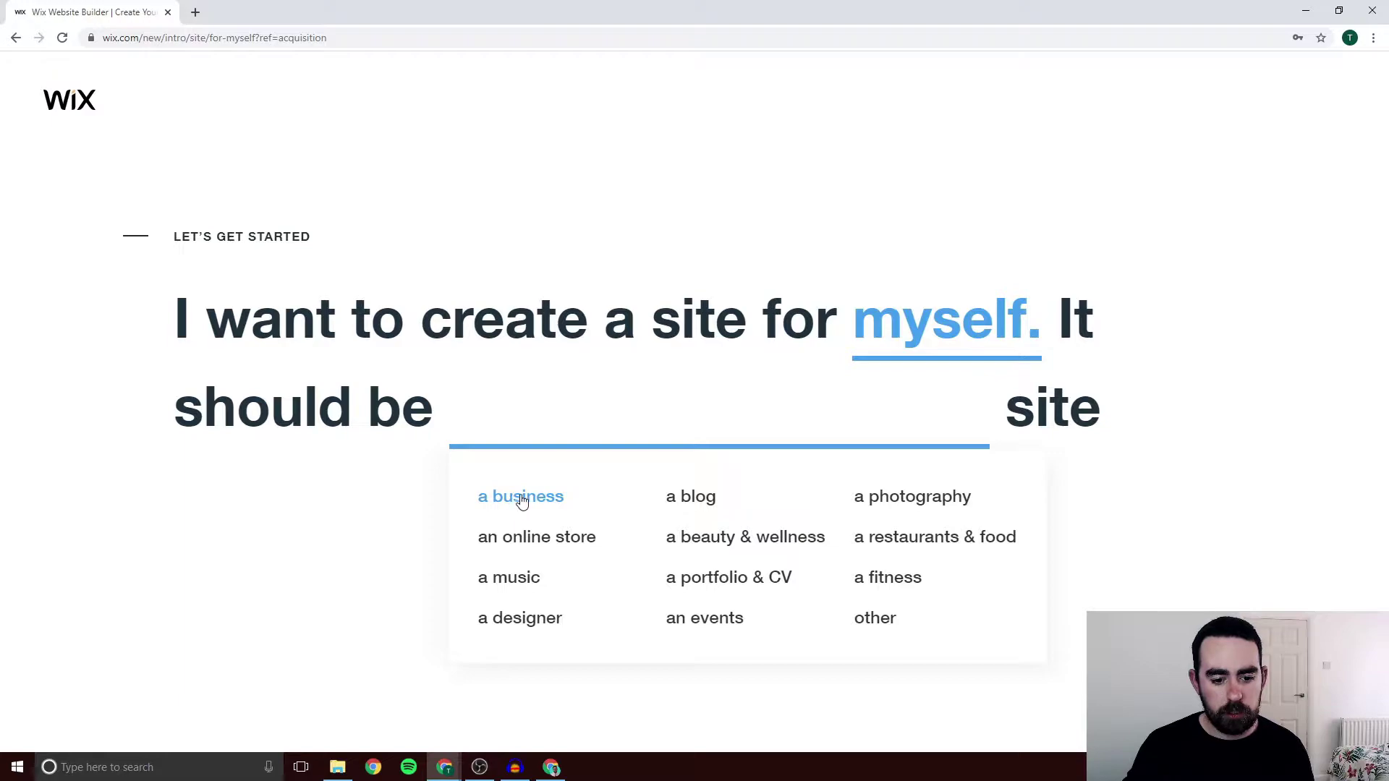
mouse_move(558, 427)
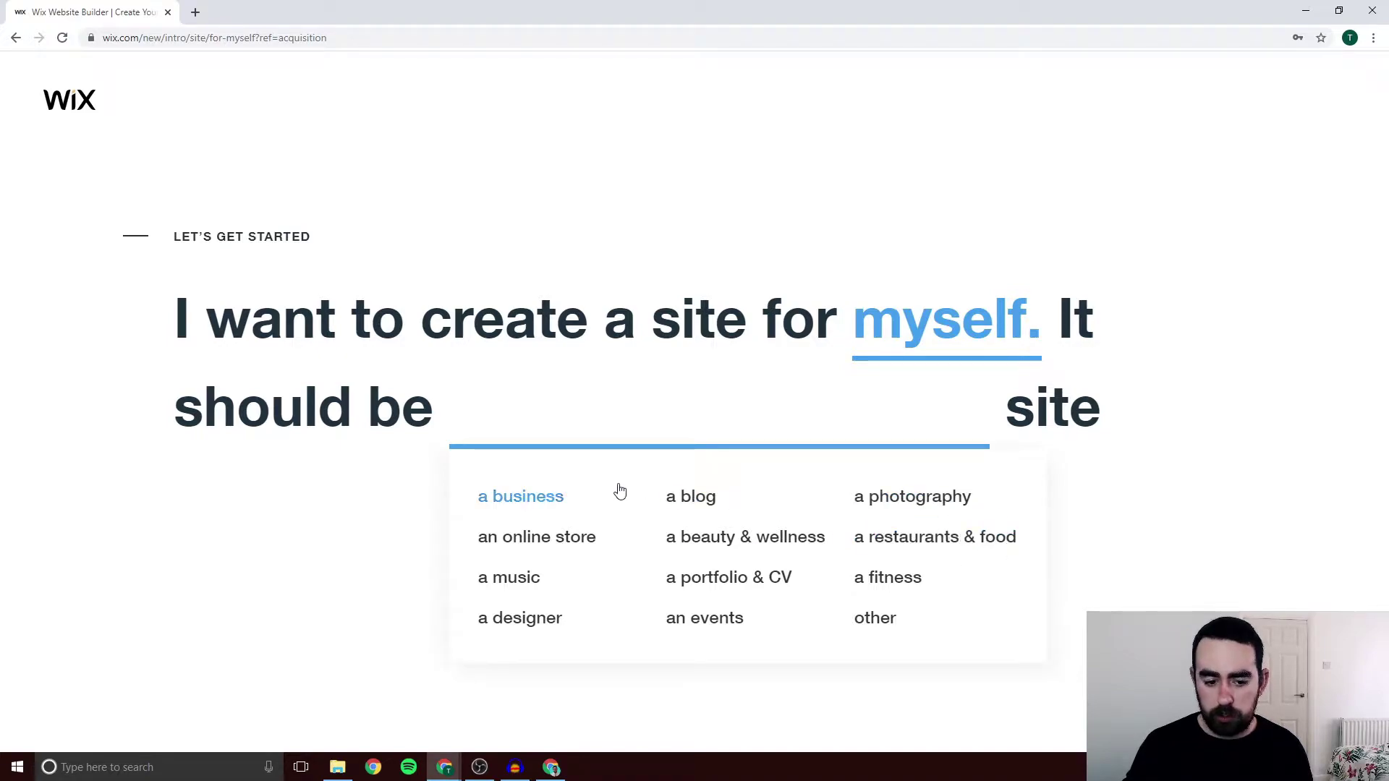
click(499, 501)
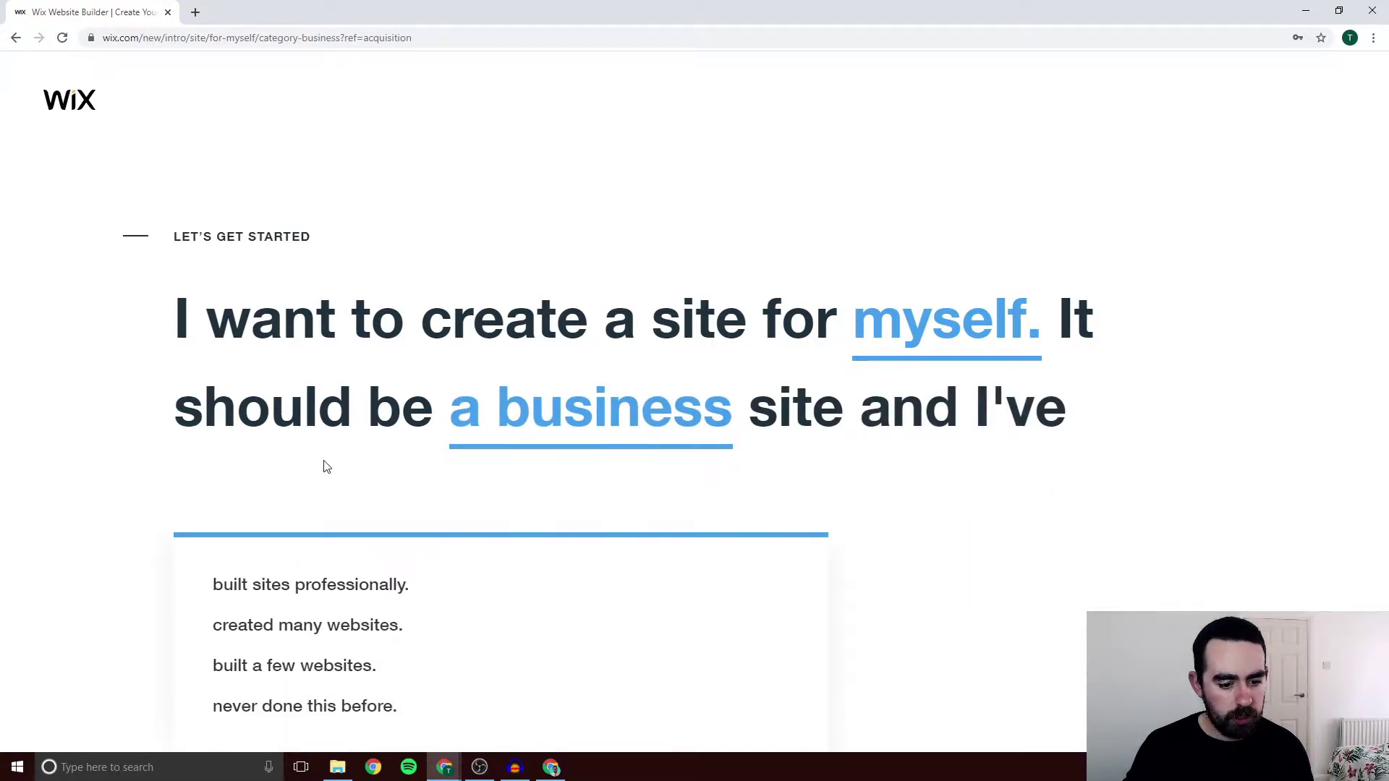
click(261, 670)
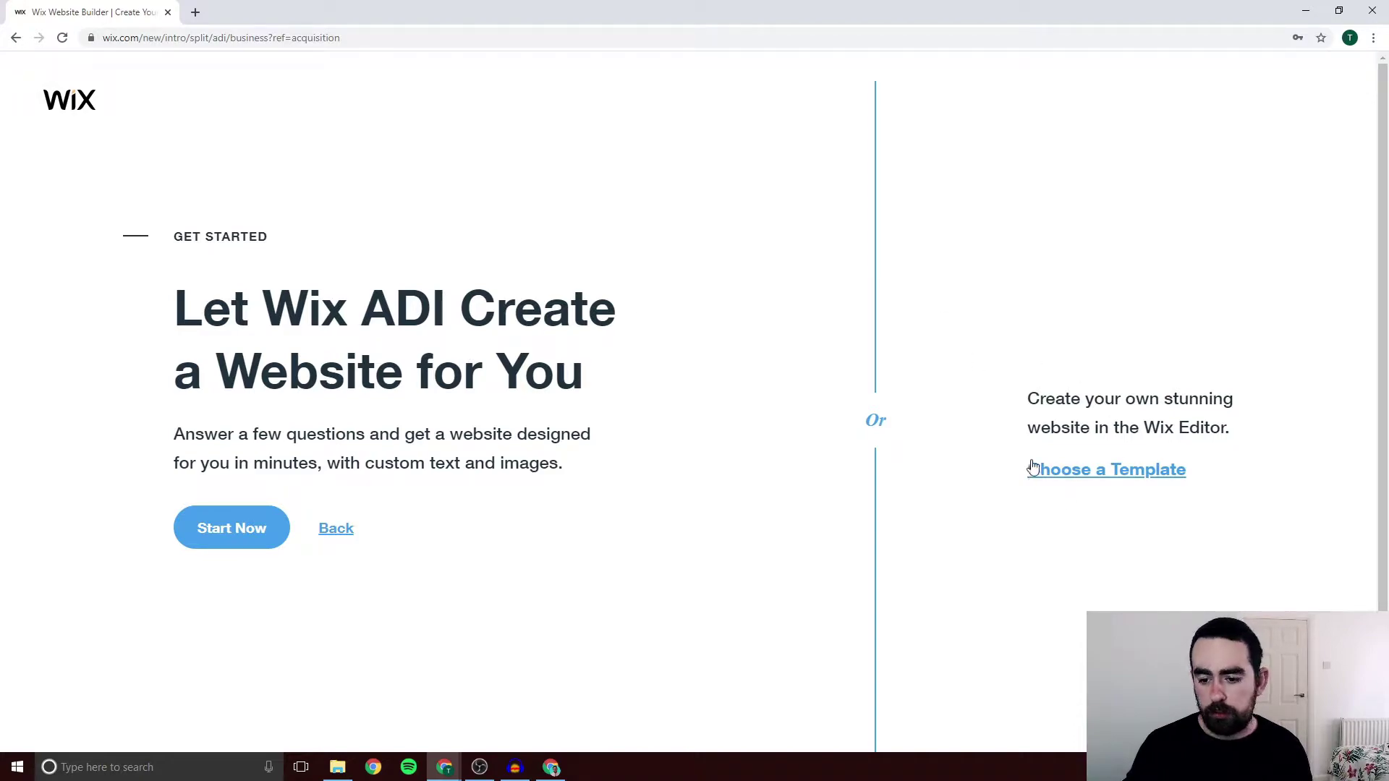
click(1056, 471)
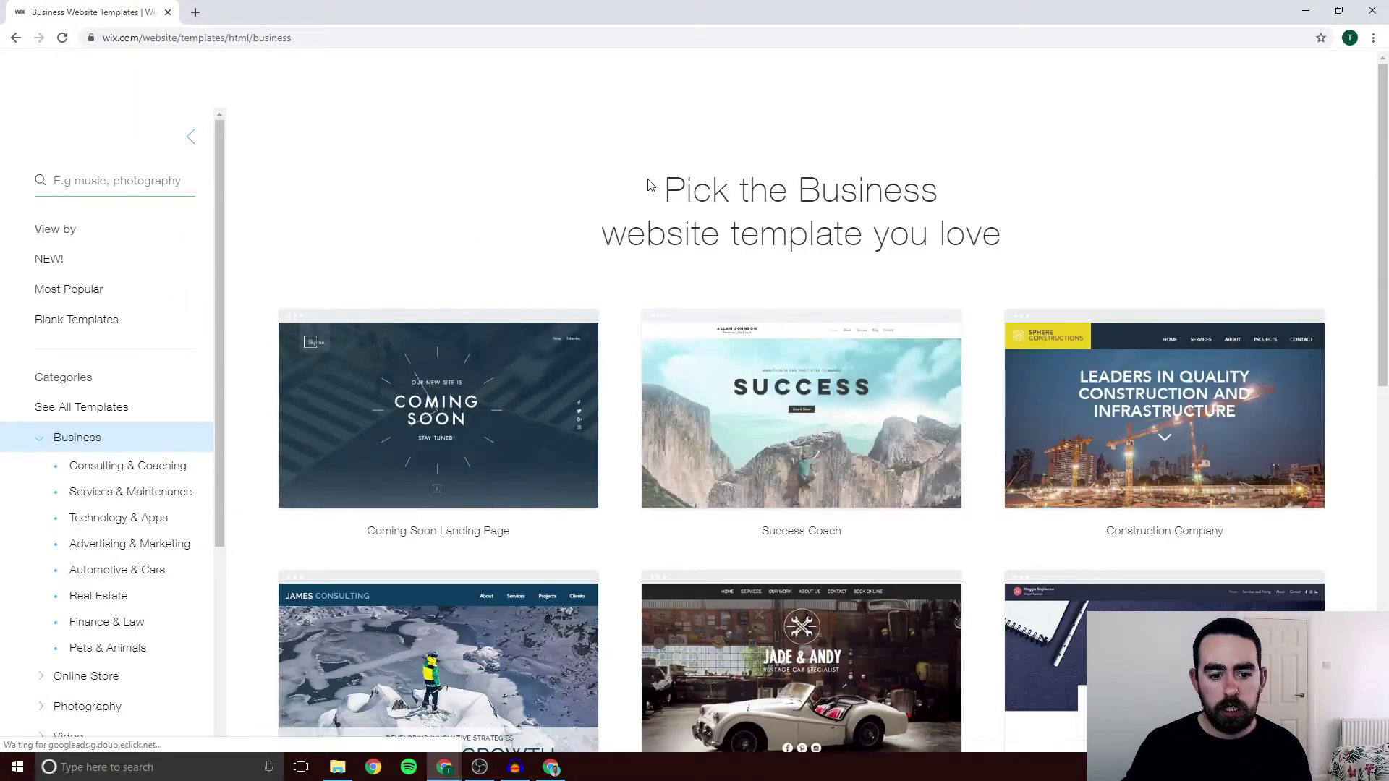
Browse the Business and Photography website templates and the list of template categories
scroll(607, 210, down, 13)
scroll(609, 217, up, 5)
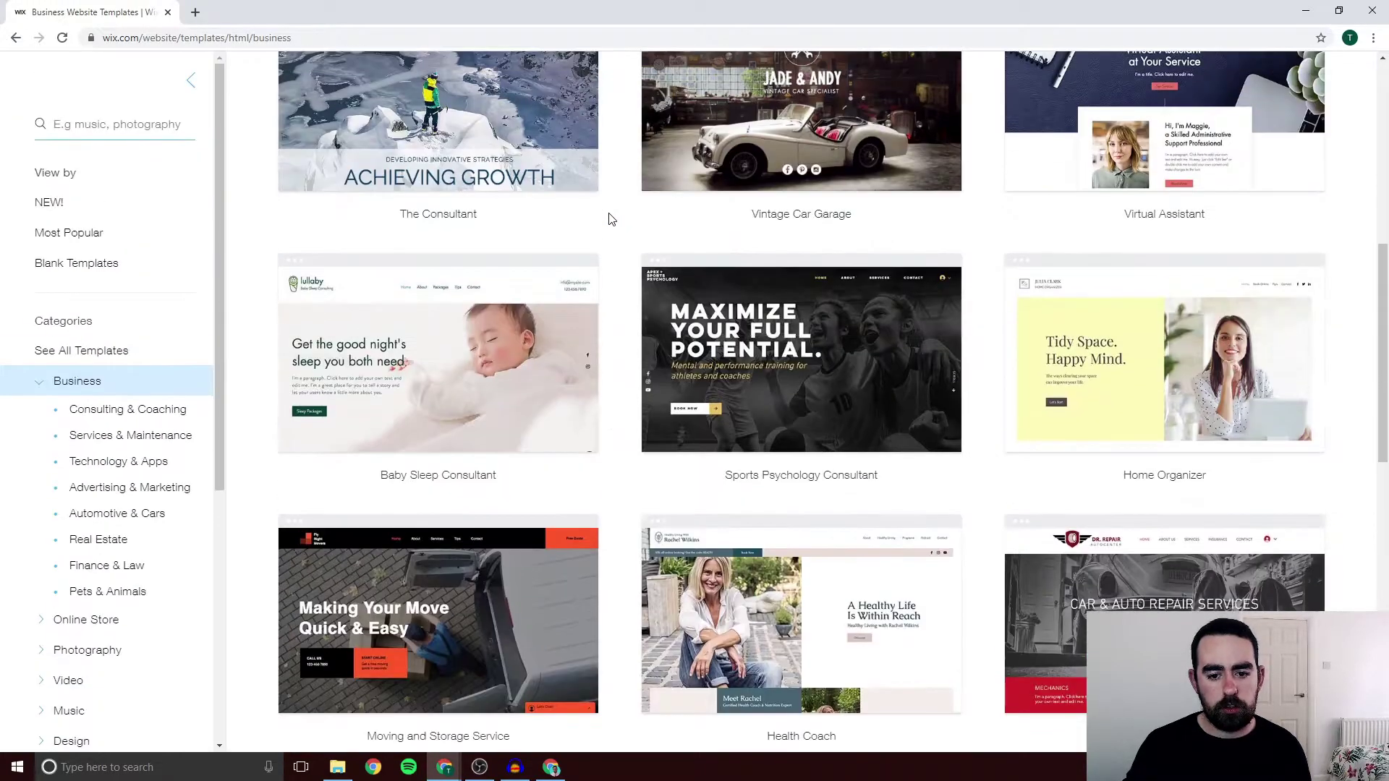
scroll(610, 217, up, 8)
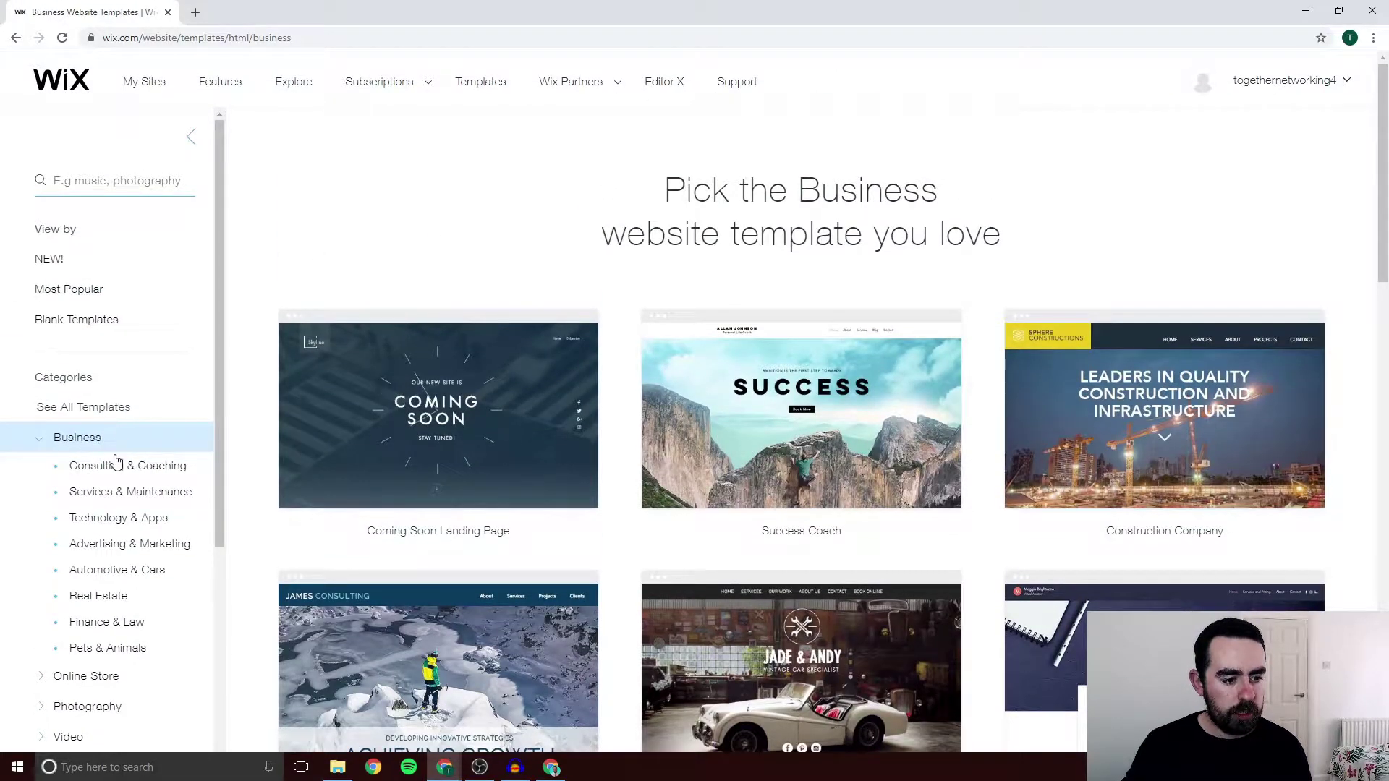
scroll(109, 449, down, 3)
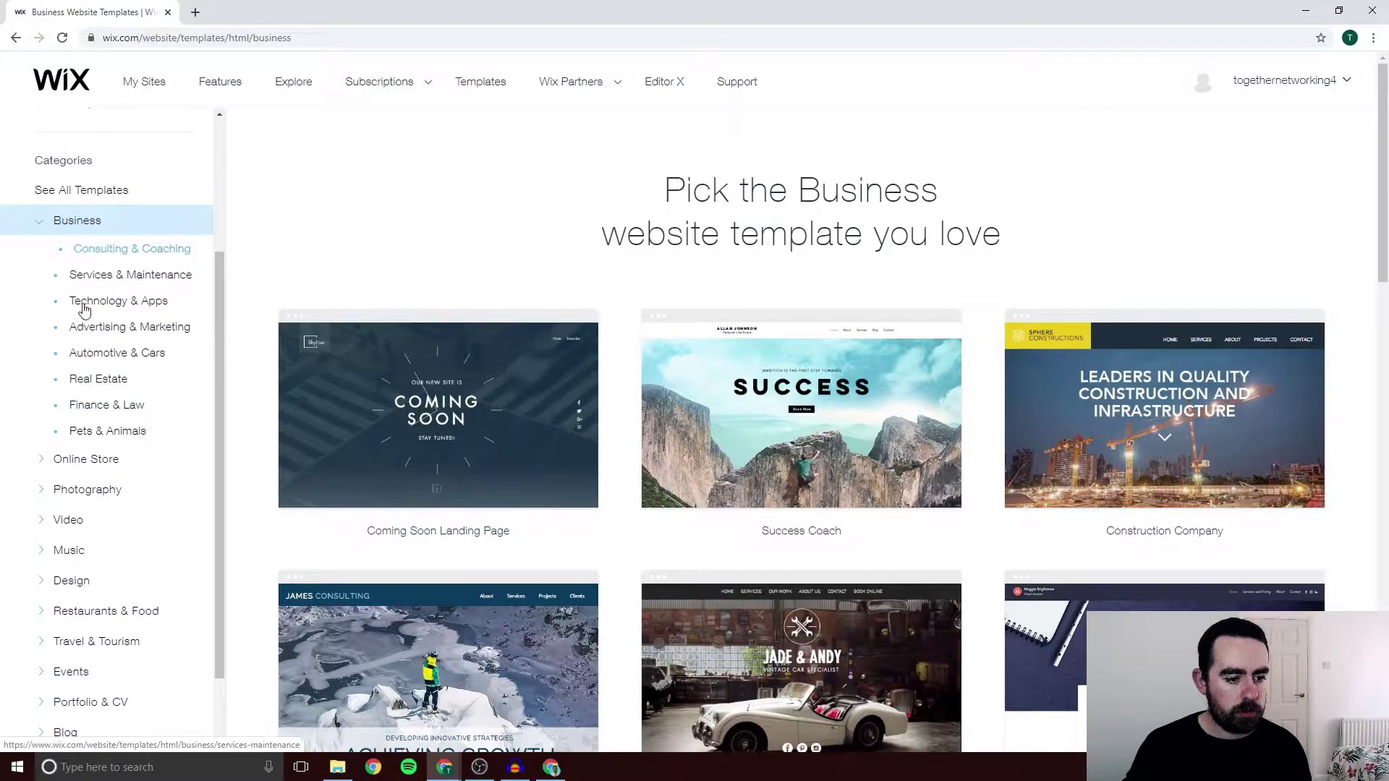
scroll(98, 405, down, 1)
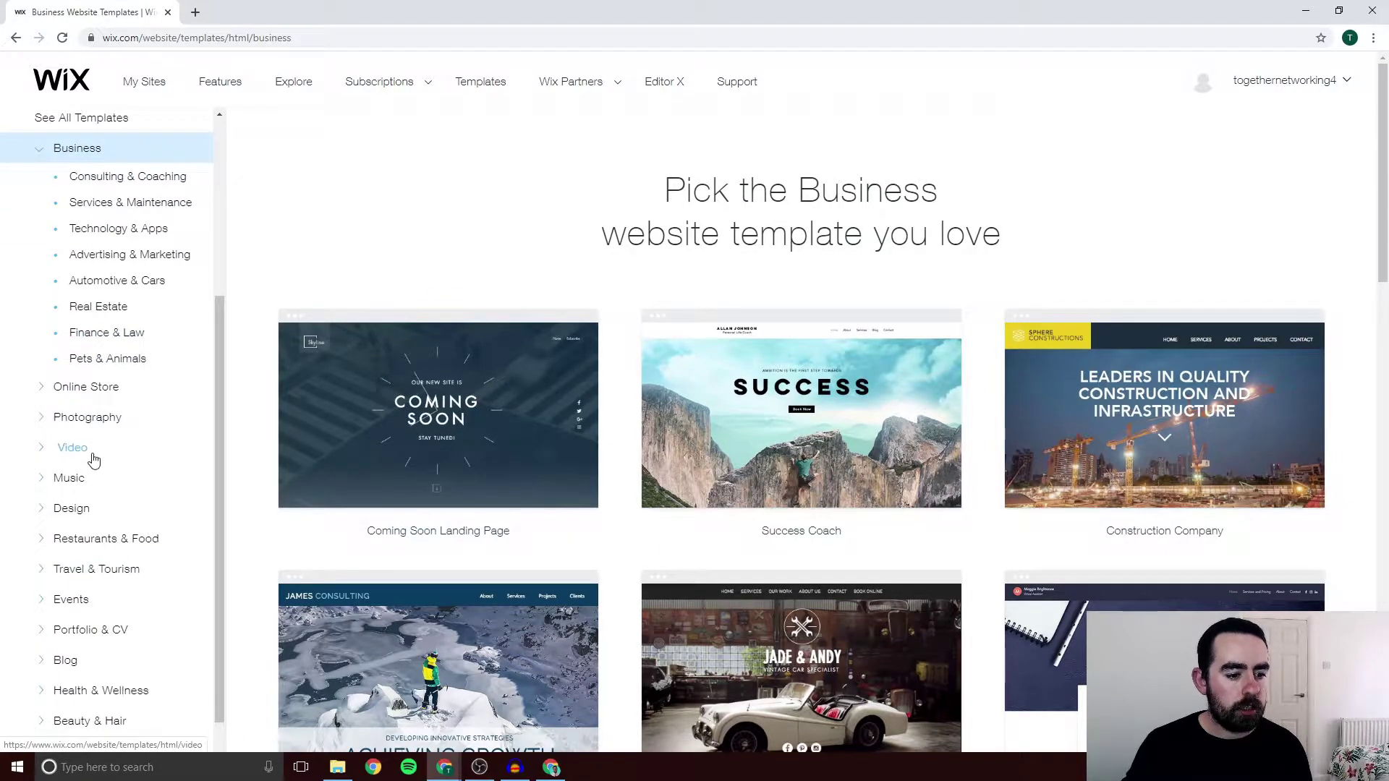
click(84, 419)
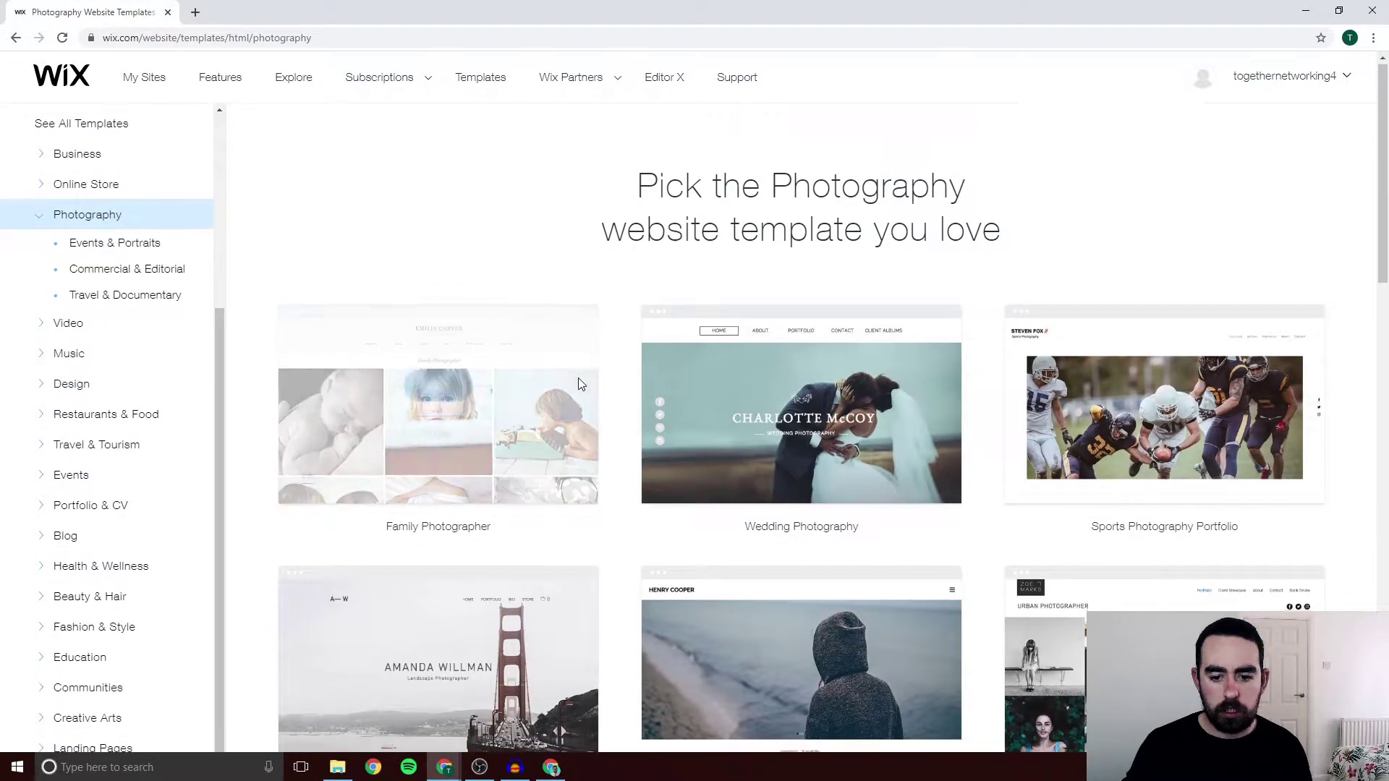
scroll(579, 383, down, 7)
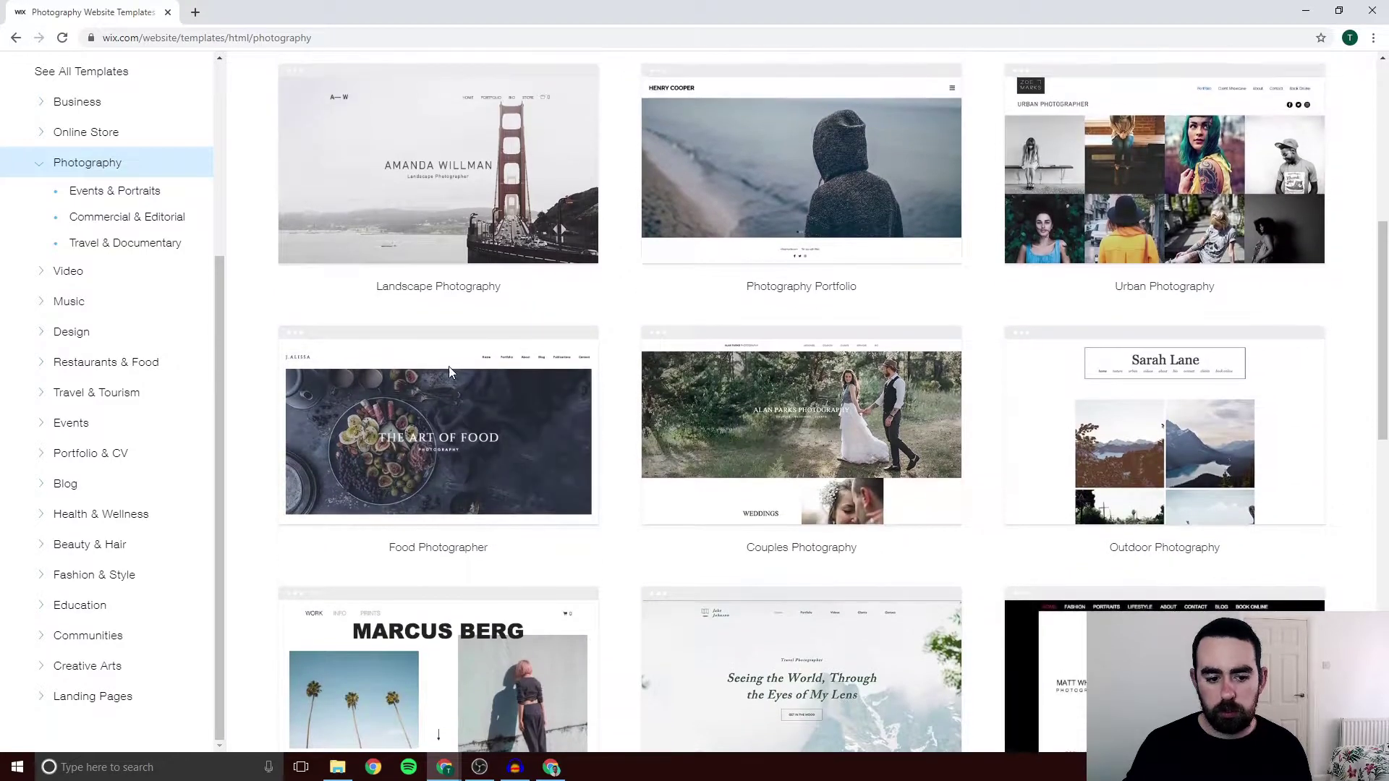
scroll(471, 345, down, 4)
scroll(583, 458, up, 11)
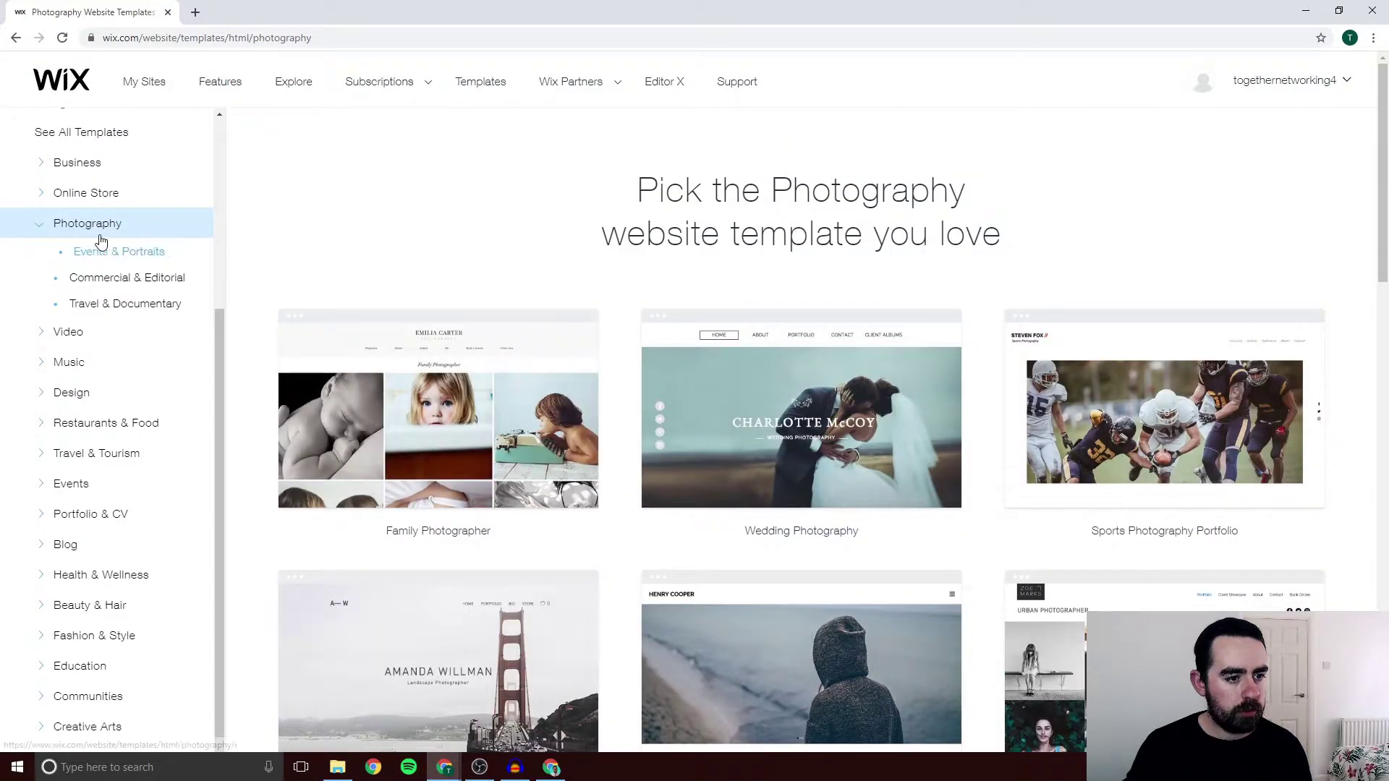
List all website templates and preview the Success Coach template's desktop home page down to its contact section
scroll(100, 240, up, 4)
click(79, 406)
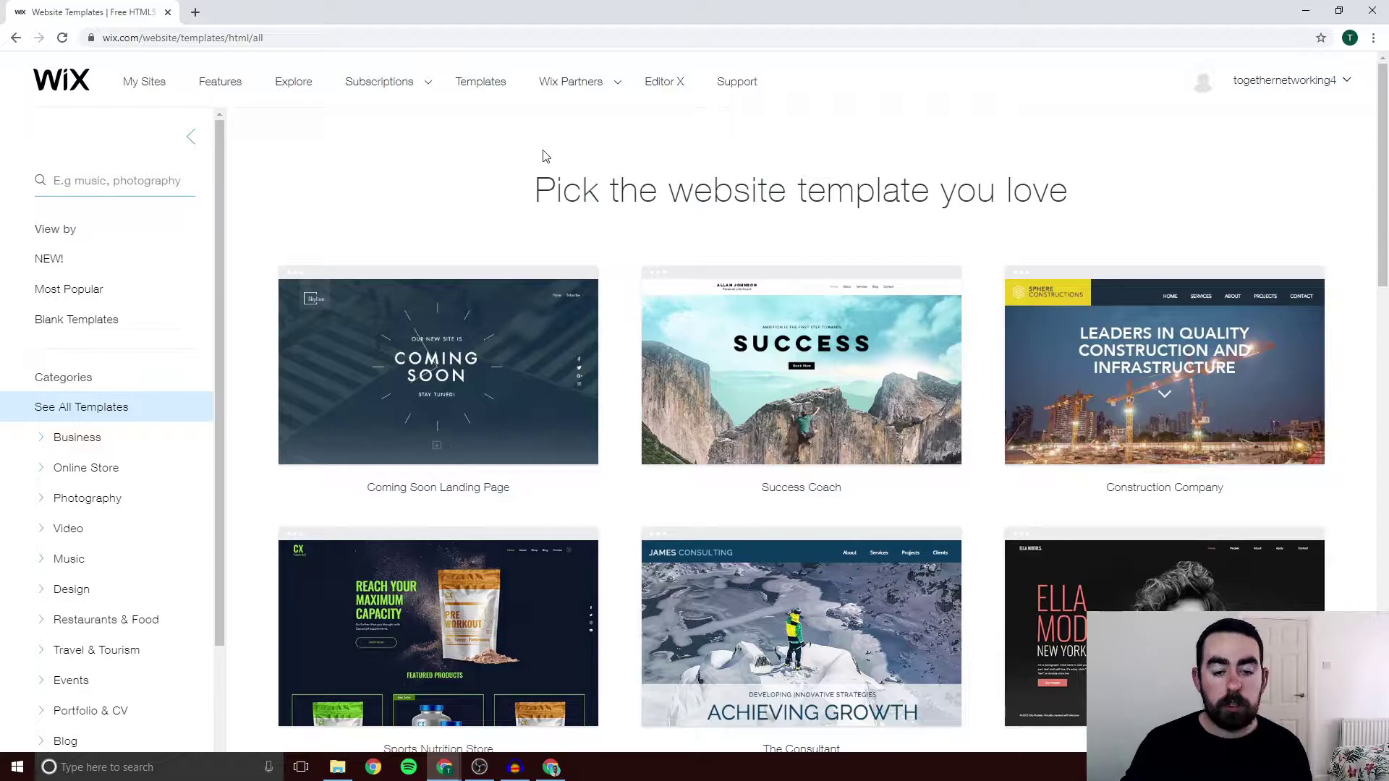
mouse_move(816, 374)
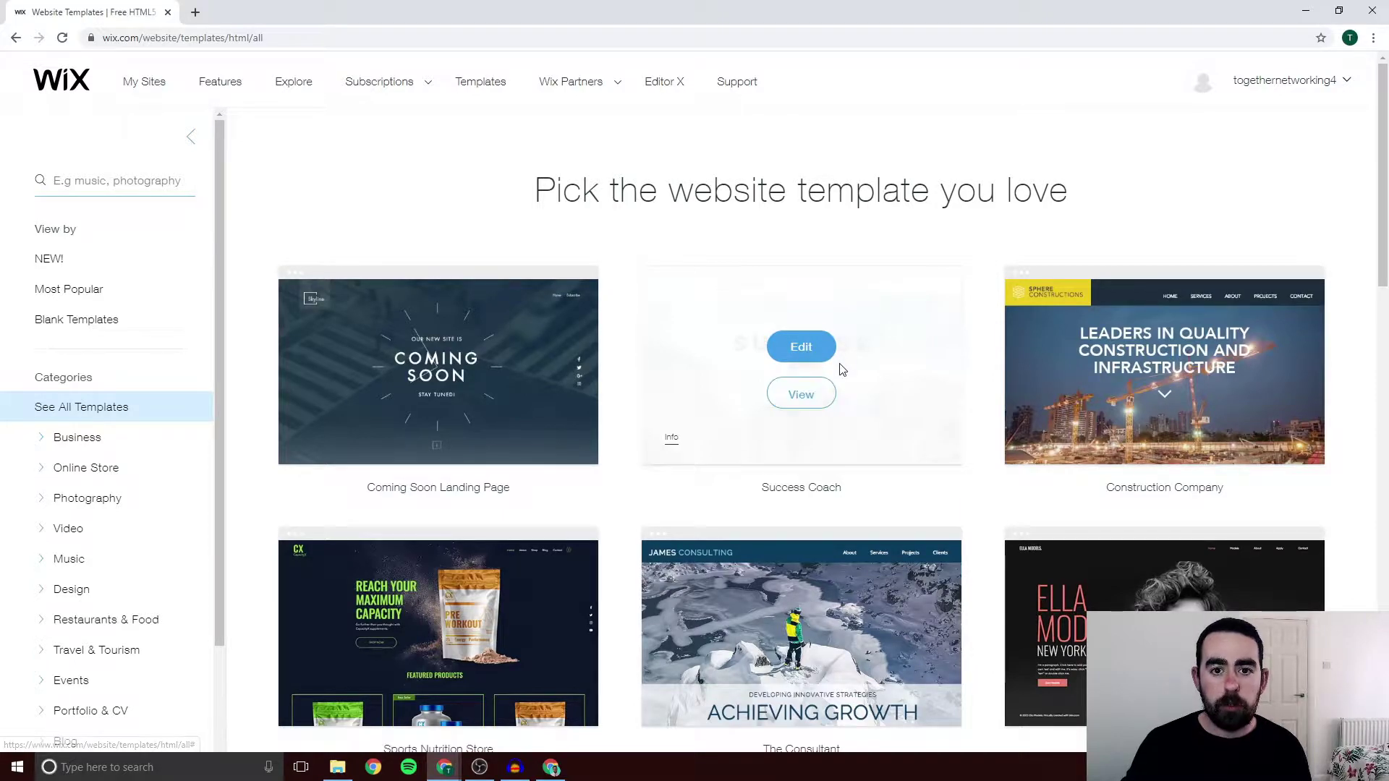
click(799, 394)
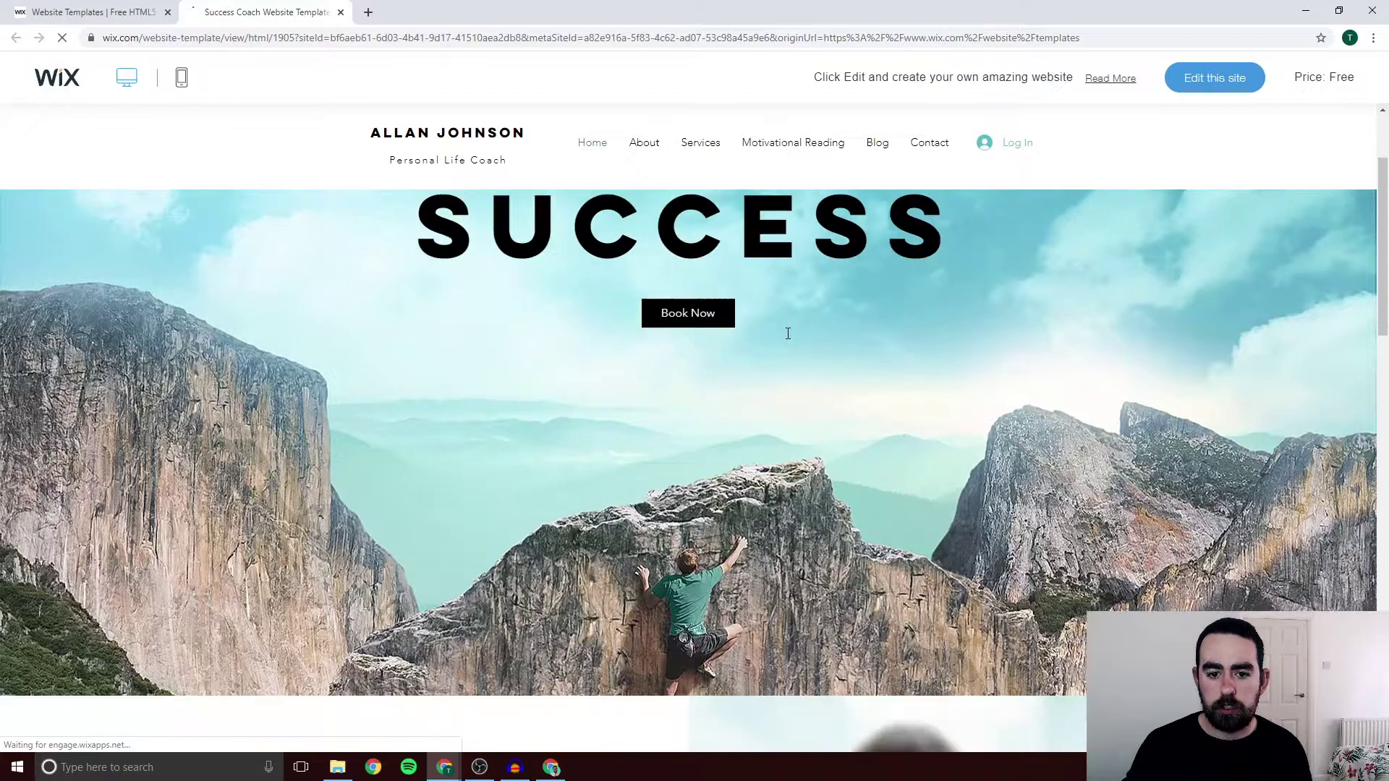
scroll(765, 253, down, 15)
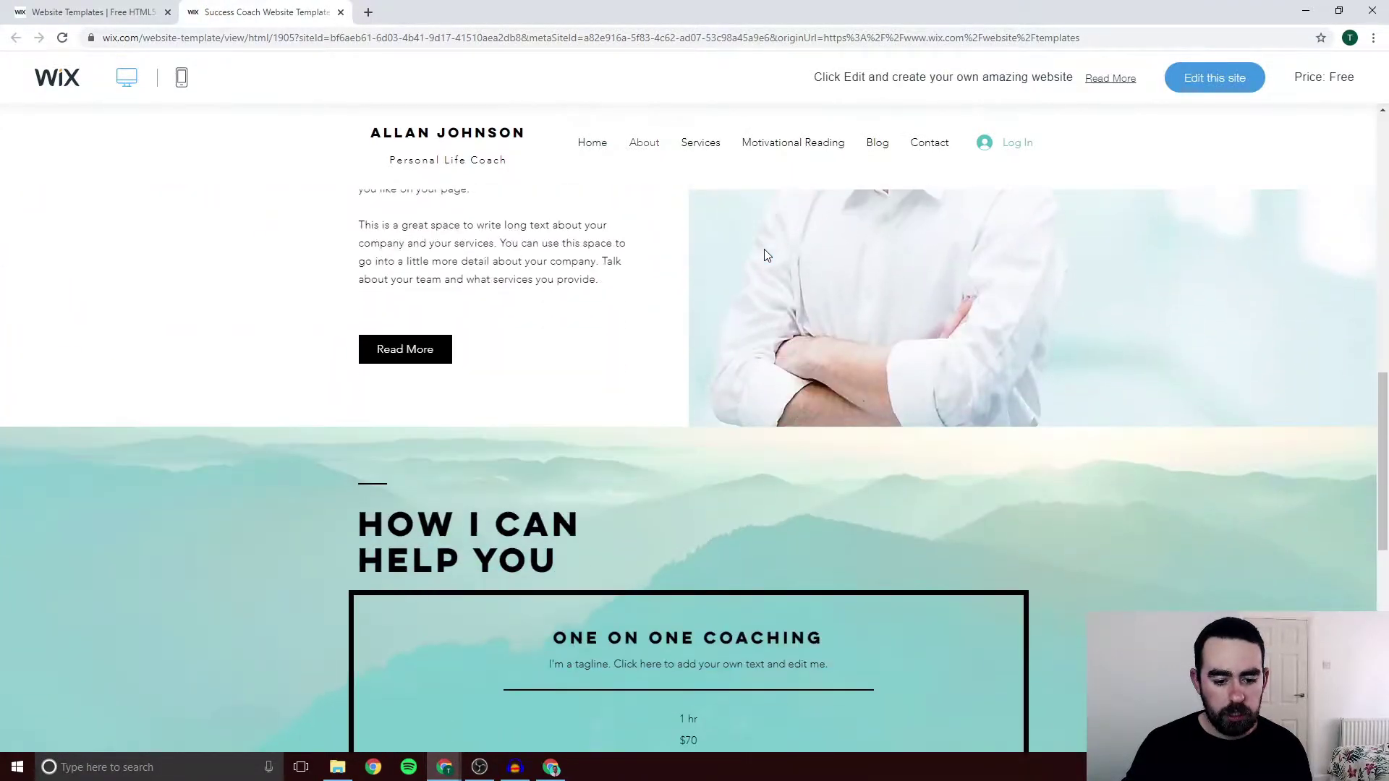
scroll(766, 253, down, 5)
scroll(608, 483, up, 11)
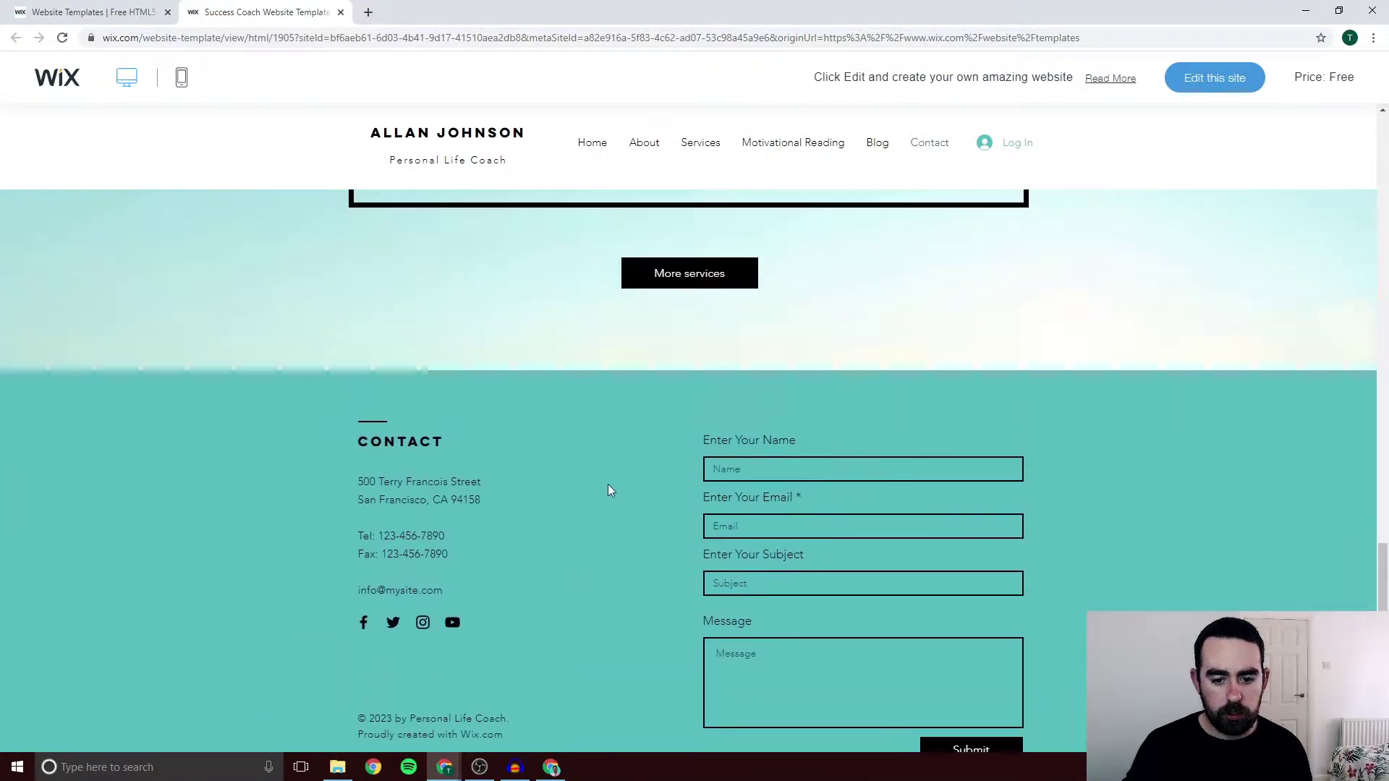
scroll(609, 484, up, 5)
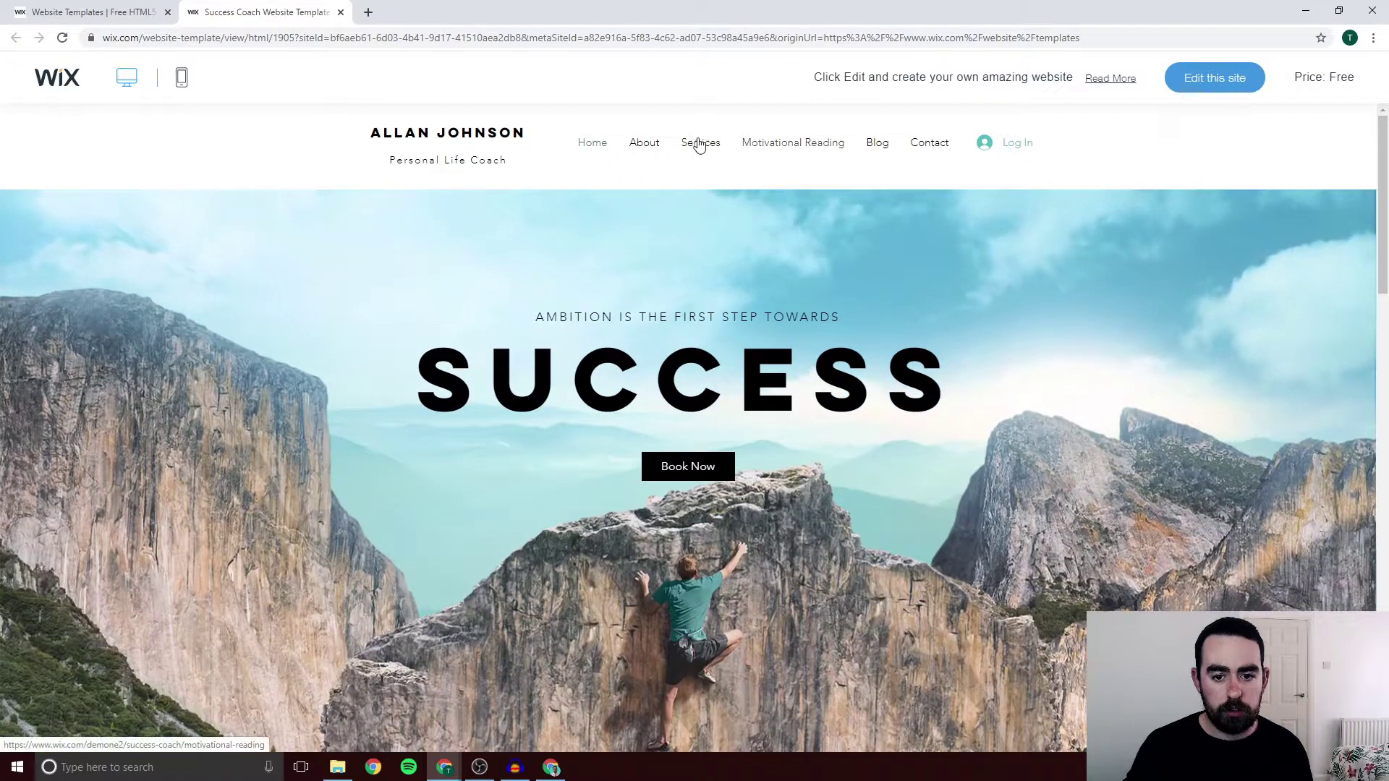
Examine the mobile version of the Success Coach template in the preview
click(179, 79)
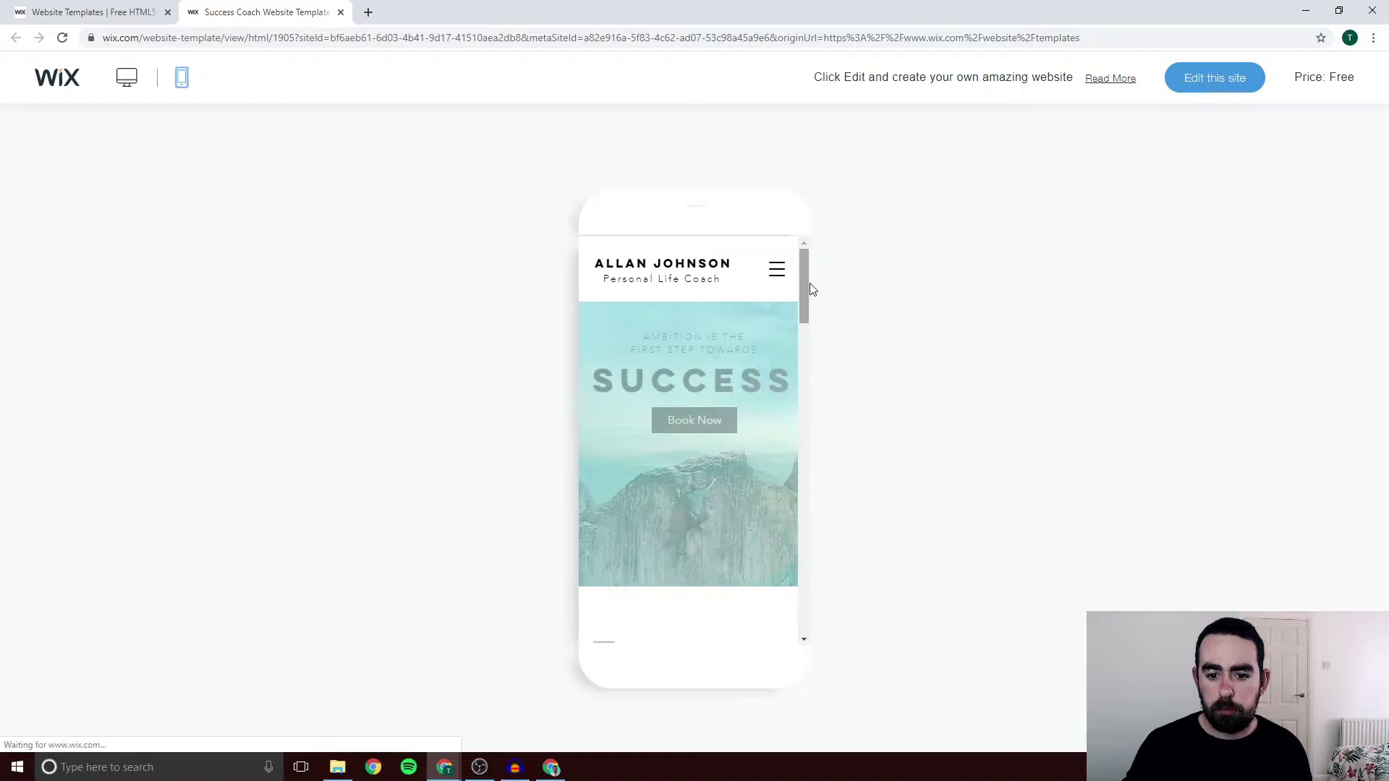
scroll(807, 301, down, 1)
drag(810, 309, 799, 274)
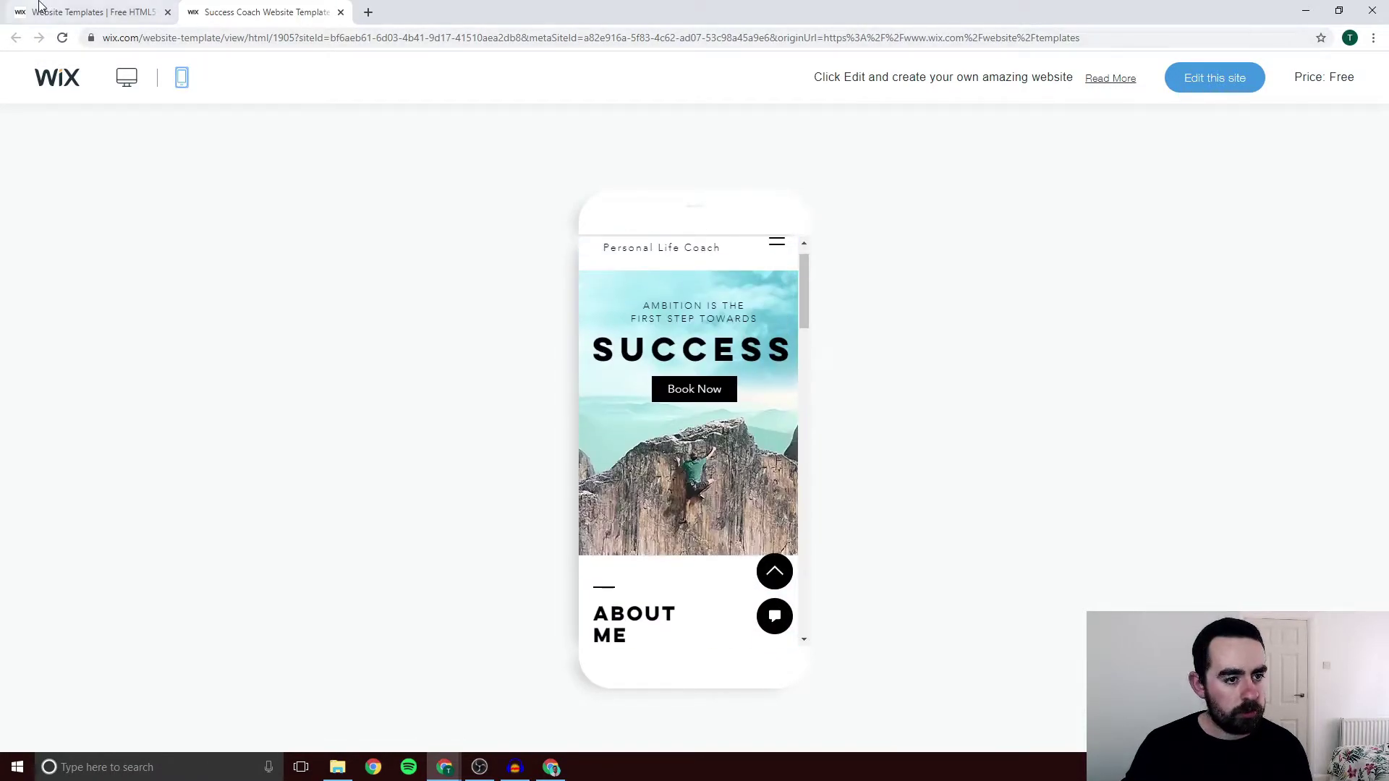
click(94, 12)
click(318, 13)
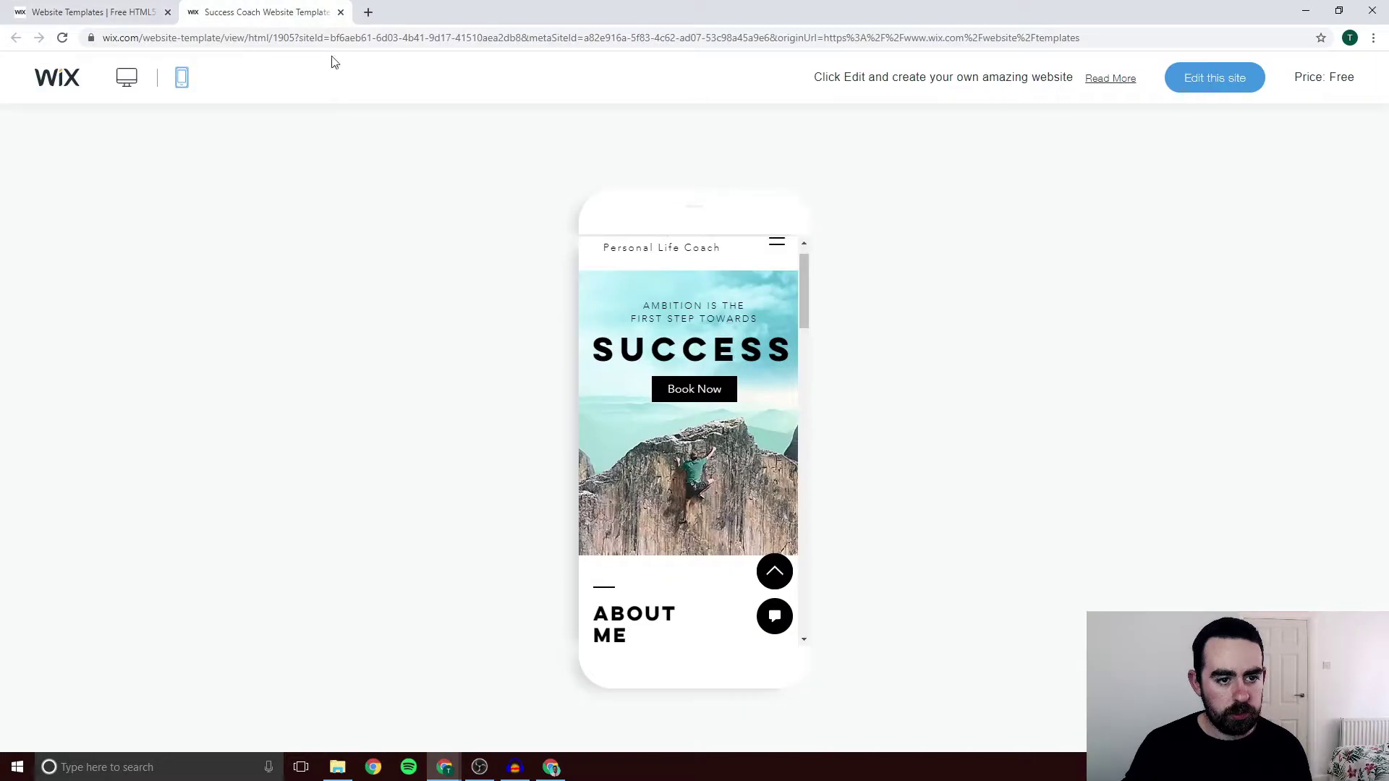
Open the Success Coach template for editing and dismiss the welcome video
click(1230, 87)
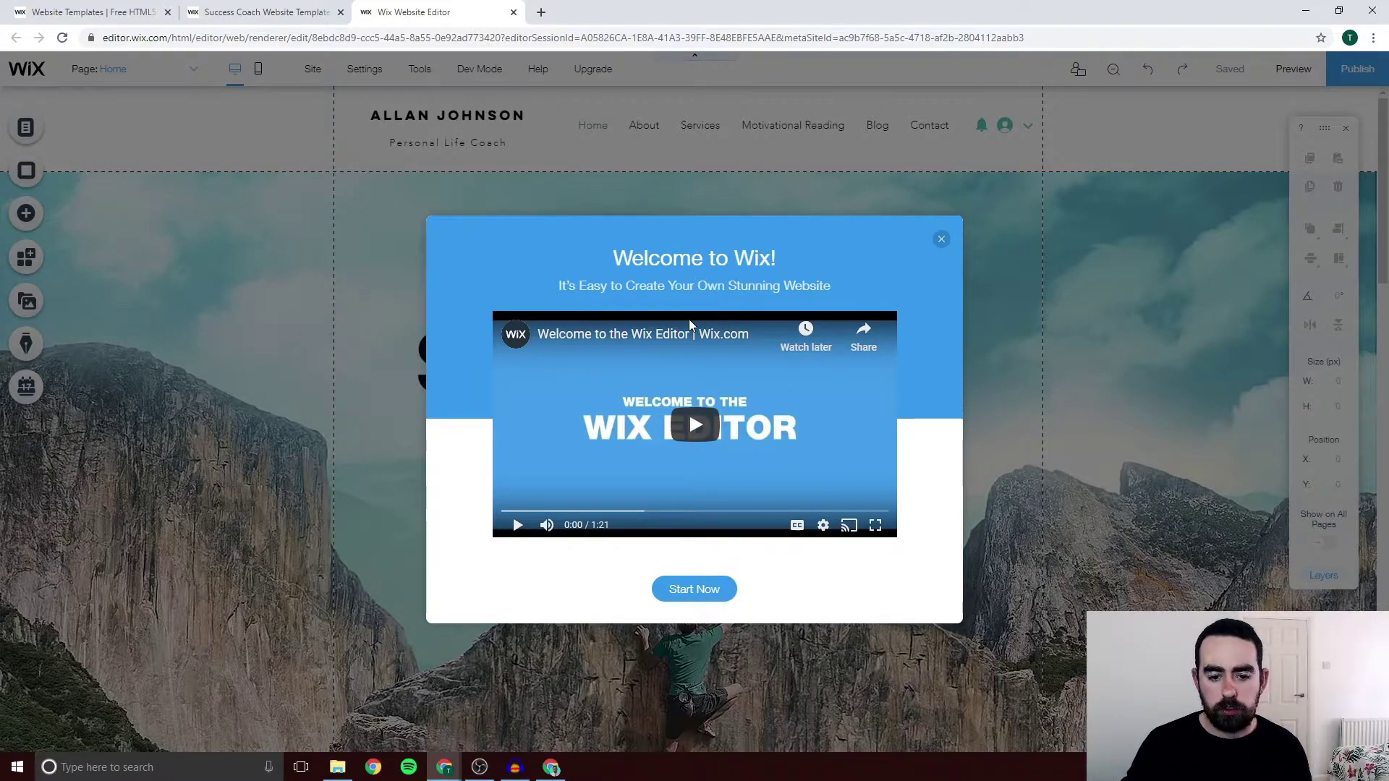
click(940, 240)
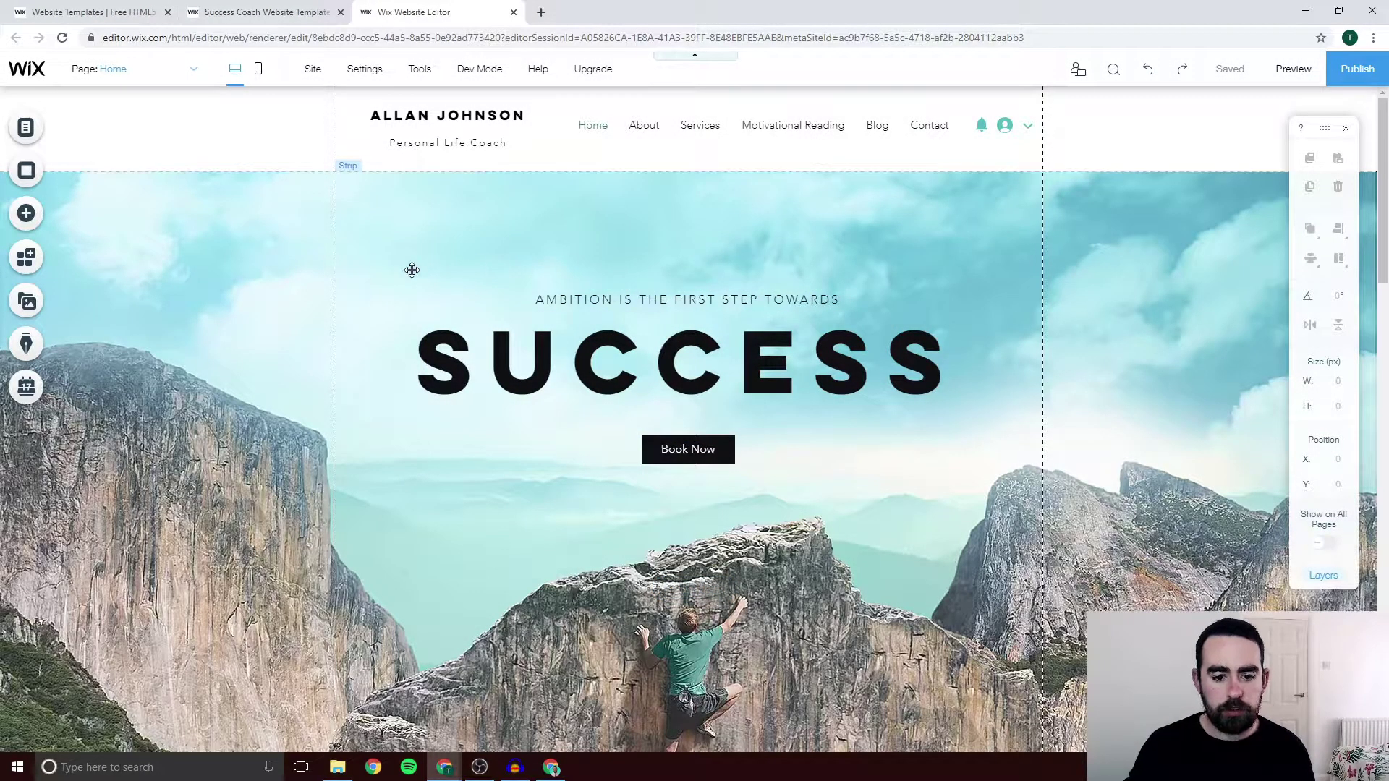
Check the autosave status, preview the site's home page down to the About Me section, and return to the editor
scroll(364, 256, down, 3)
scroll(363, 256, up, 3)
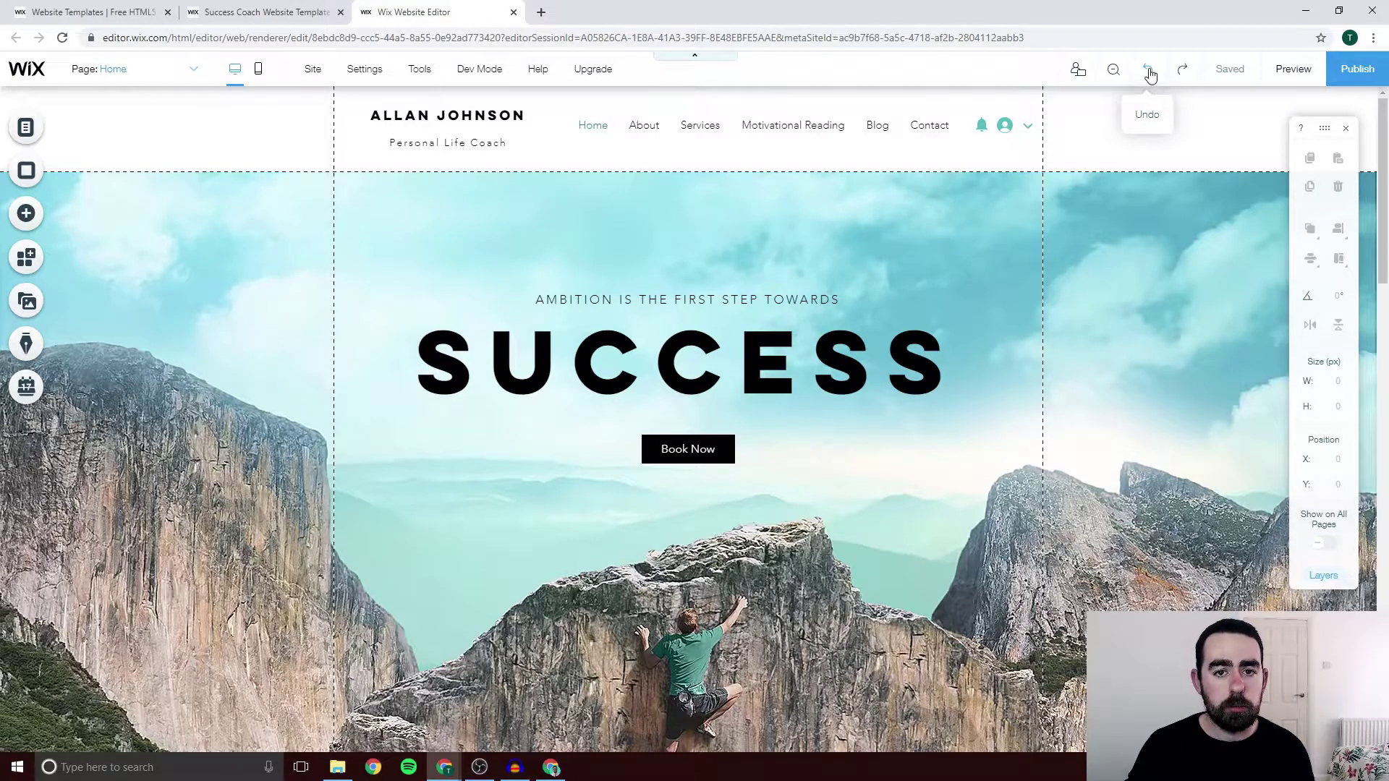
mouse_move(1235, 82)
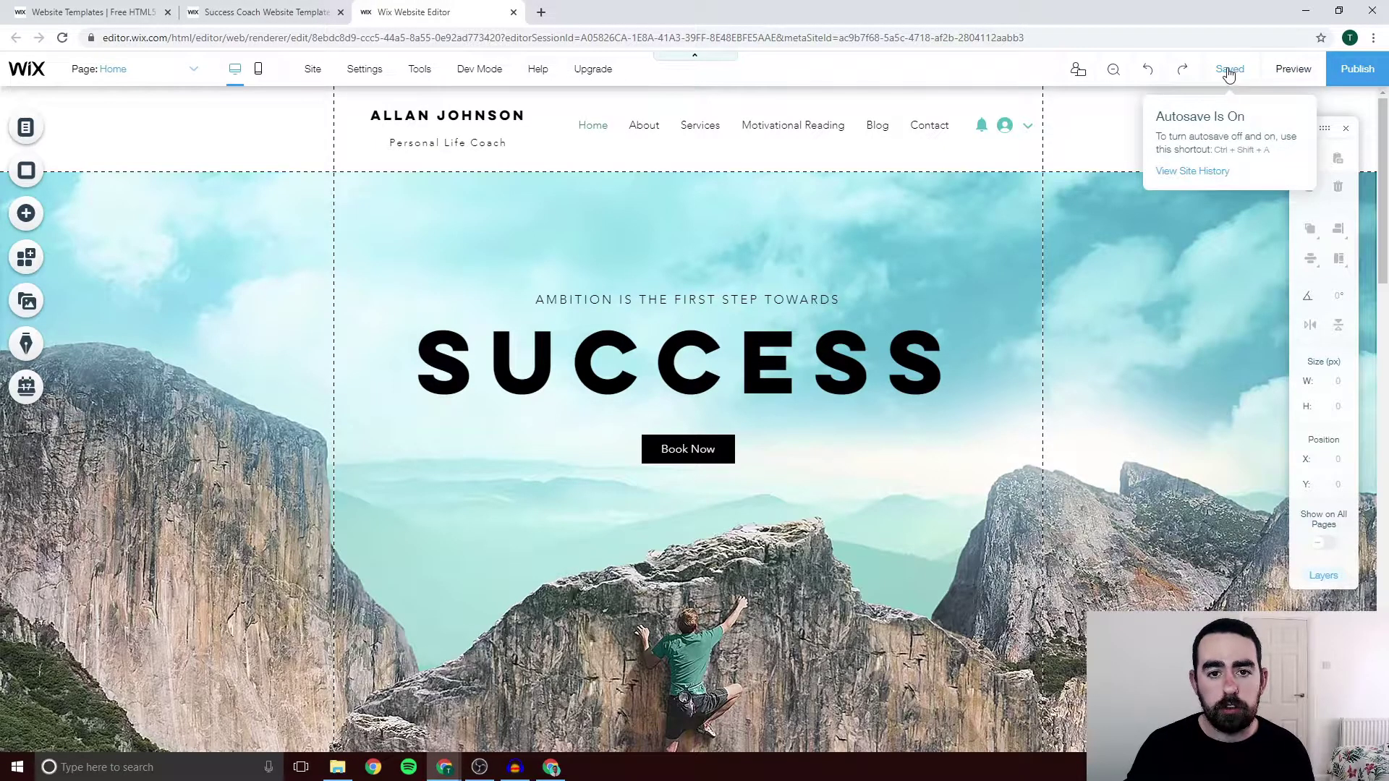
click(1299, 72)
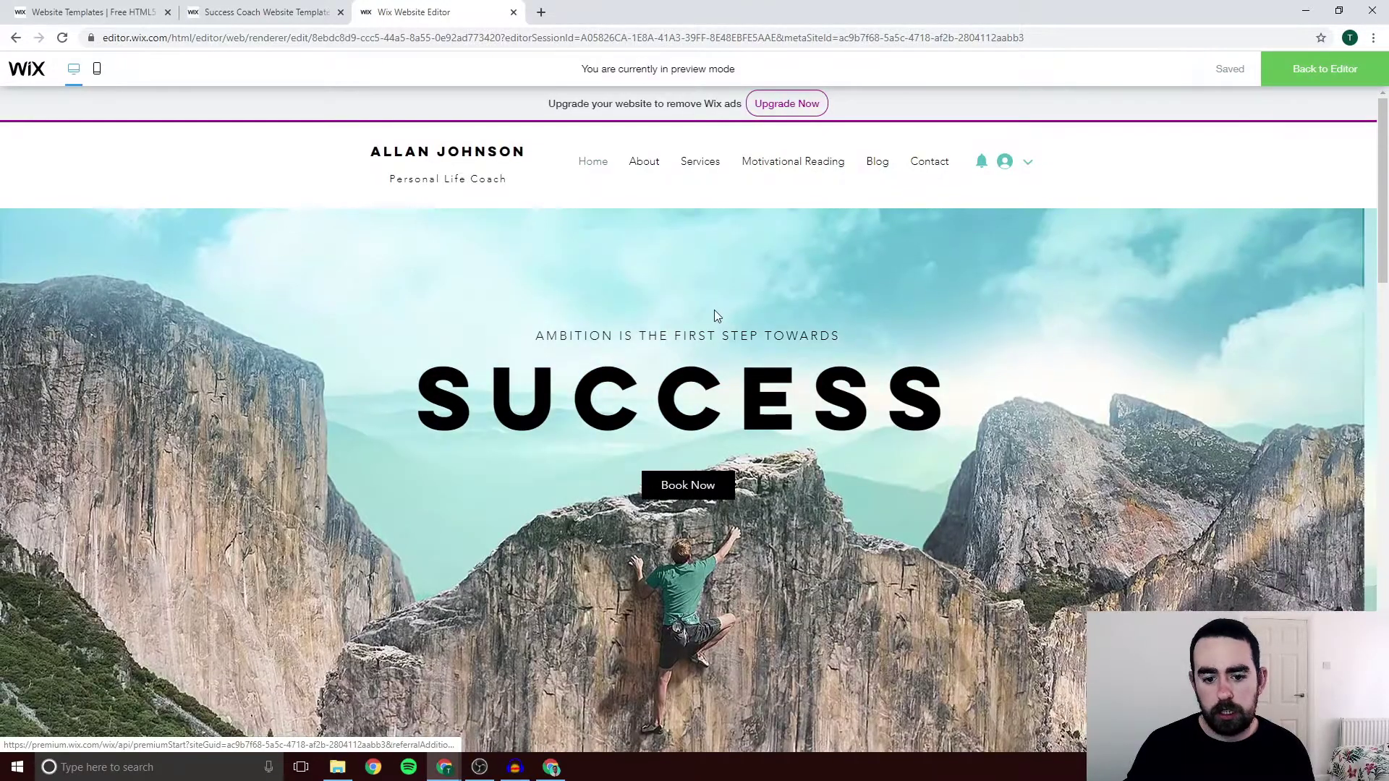
scroll(765, 274, down, 5)
scroll(769, 283, up, 5)
scroll(769, 283, down, 8)
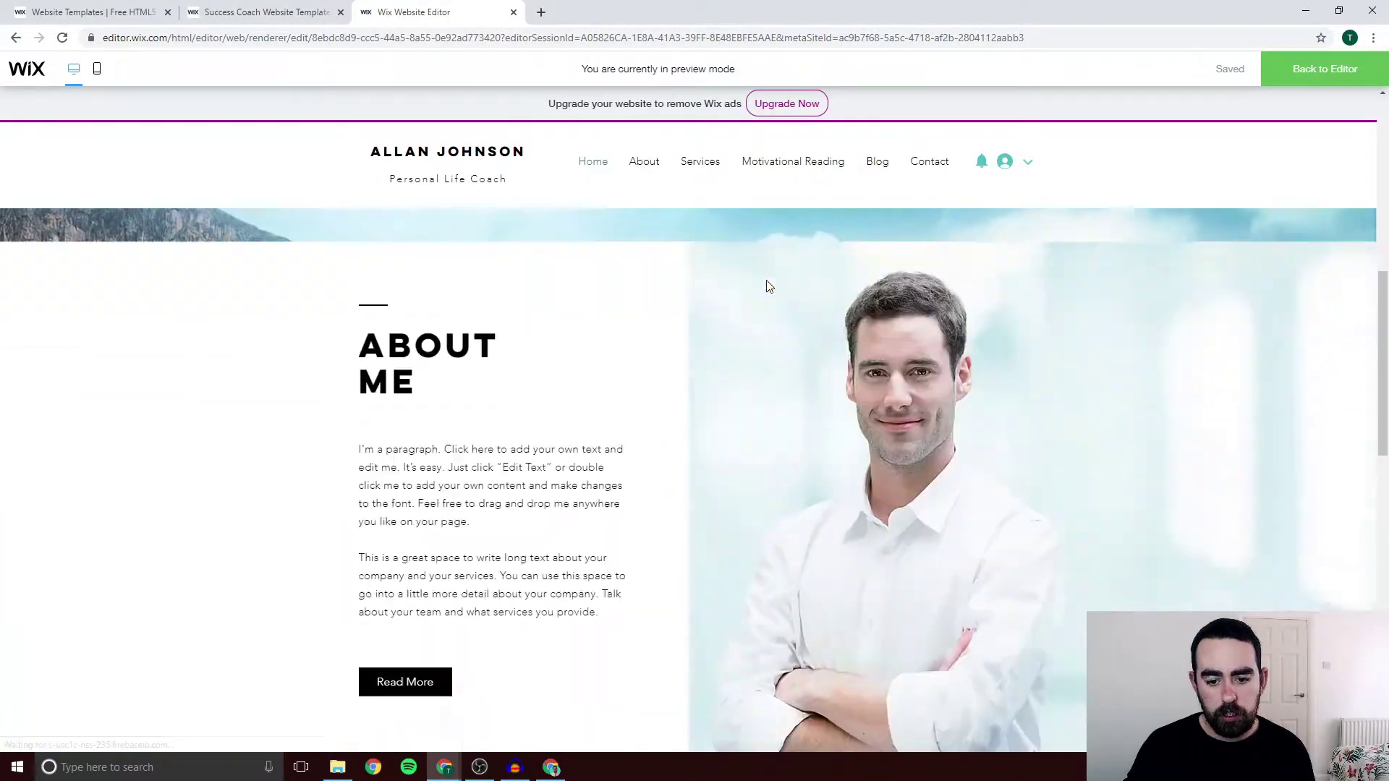
scroll(769, 283, up, 8)
click(1302, 78)
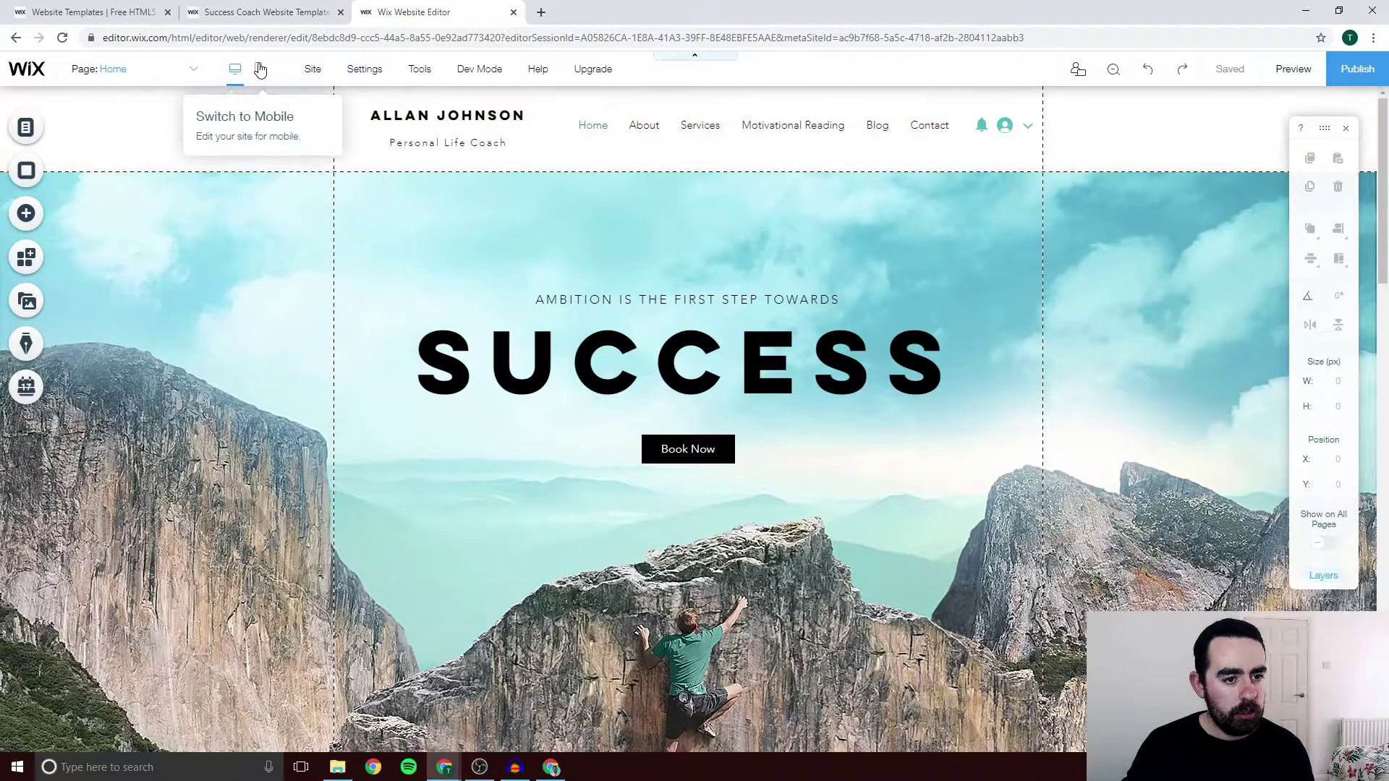
View the home page in the mobile editor, skipping the introduction, and return to the desktop editor
click(259, 69)
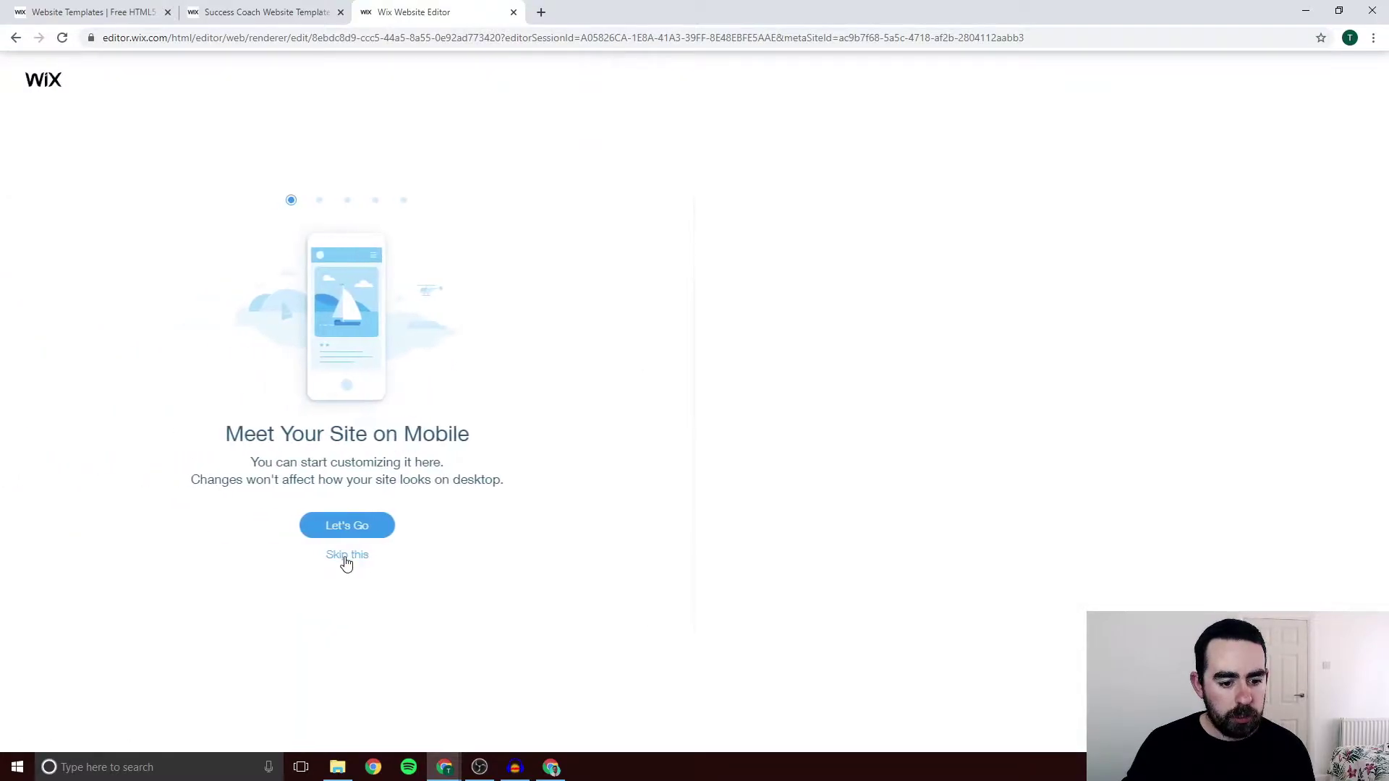
click(345, 555)
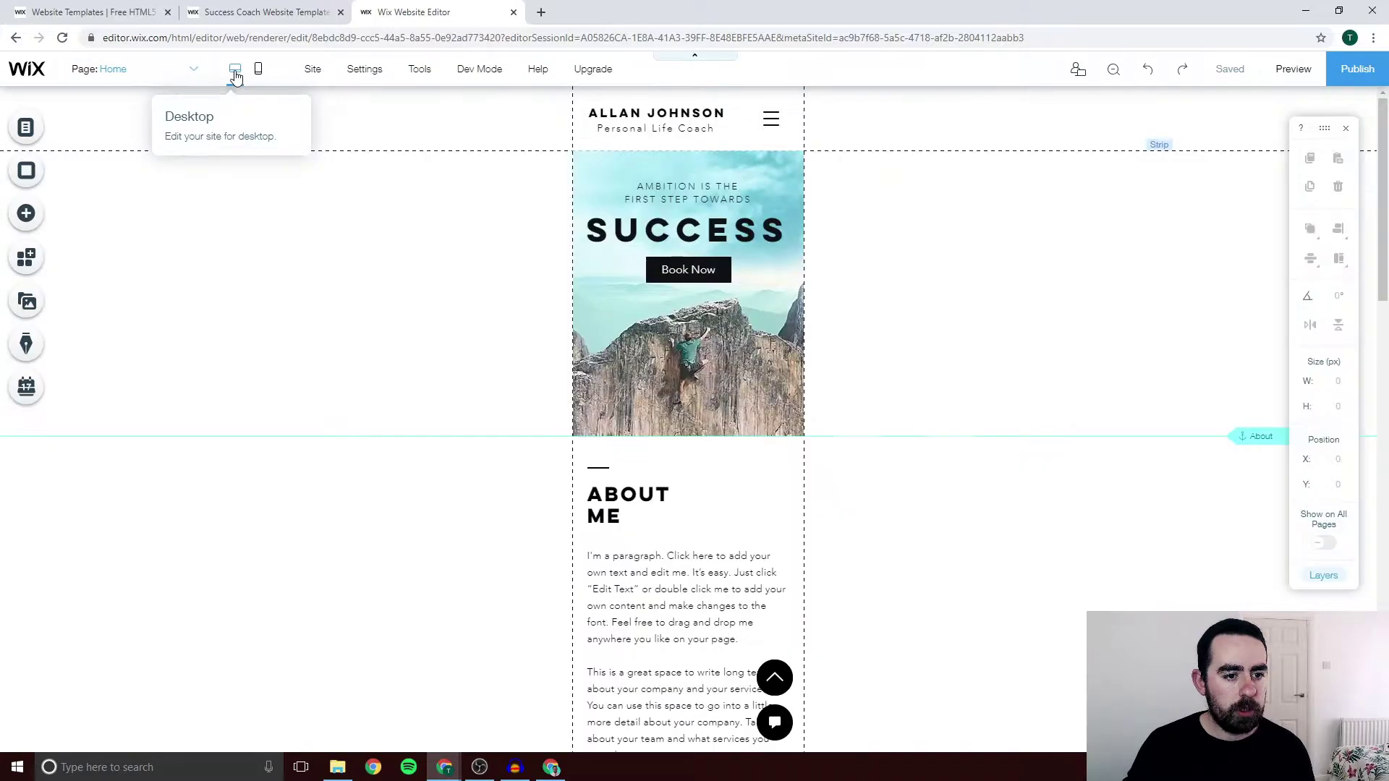
click(235, 73)
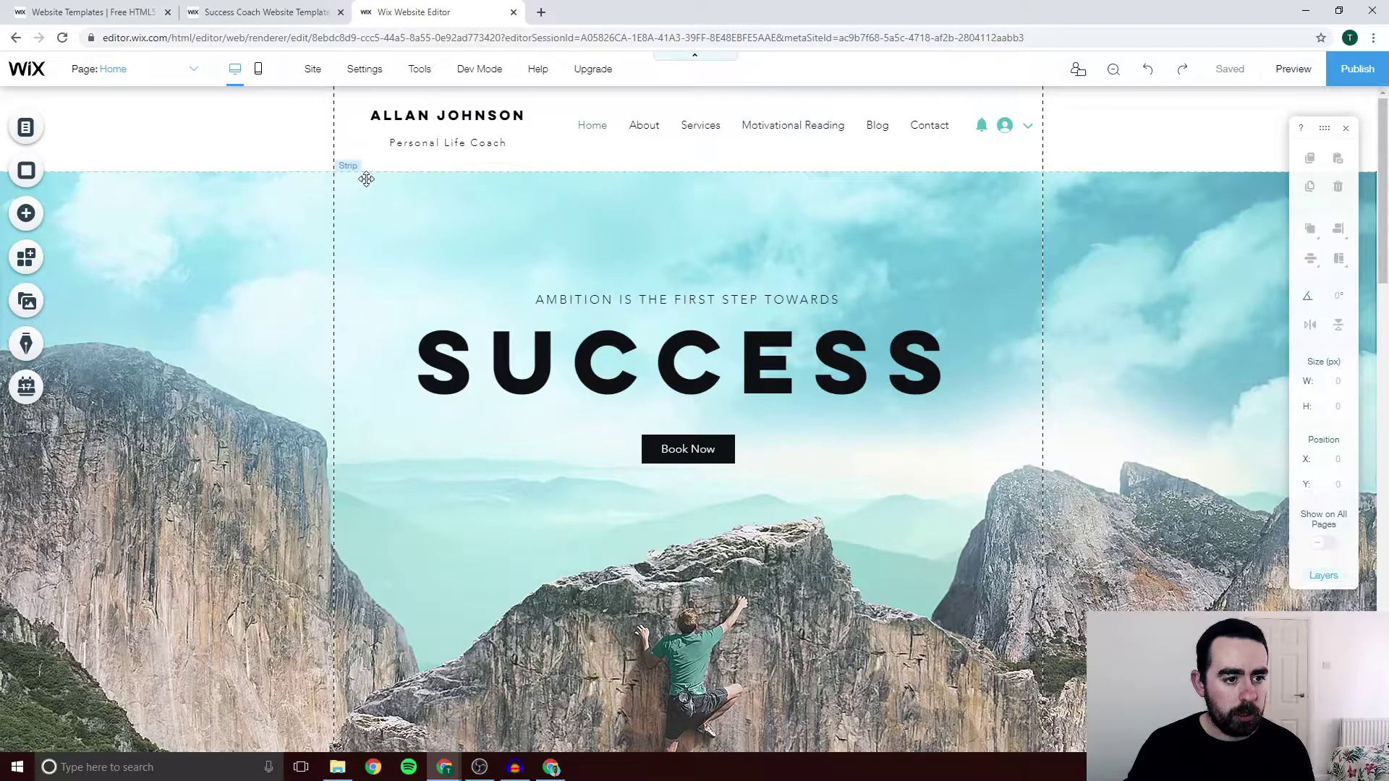
Look through the site's page list and inspect the home page elements from the hero strip to the How I Can Help You section
click(137, 70)
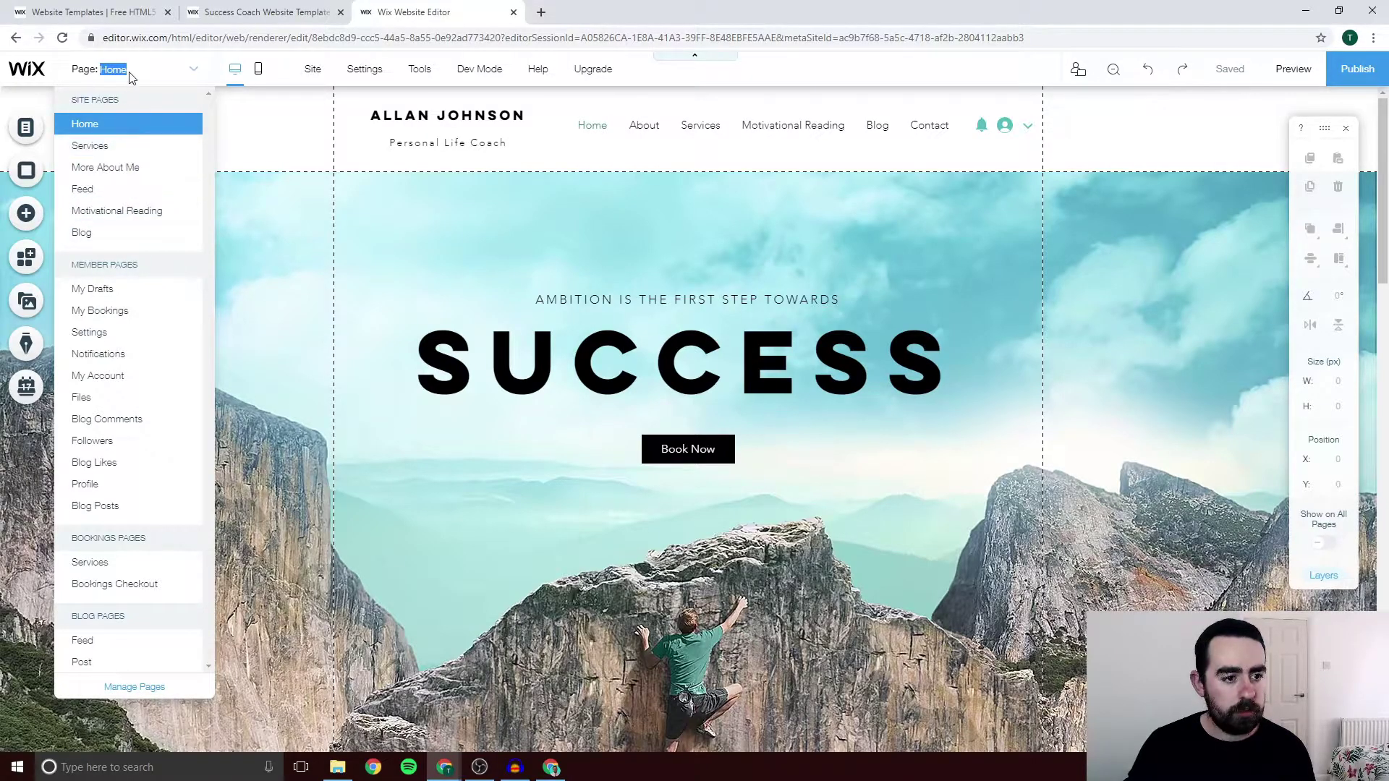
click(290, 275)
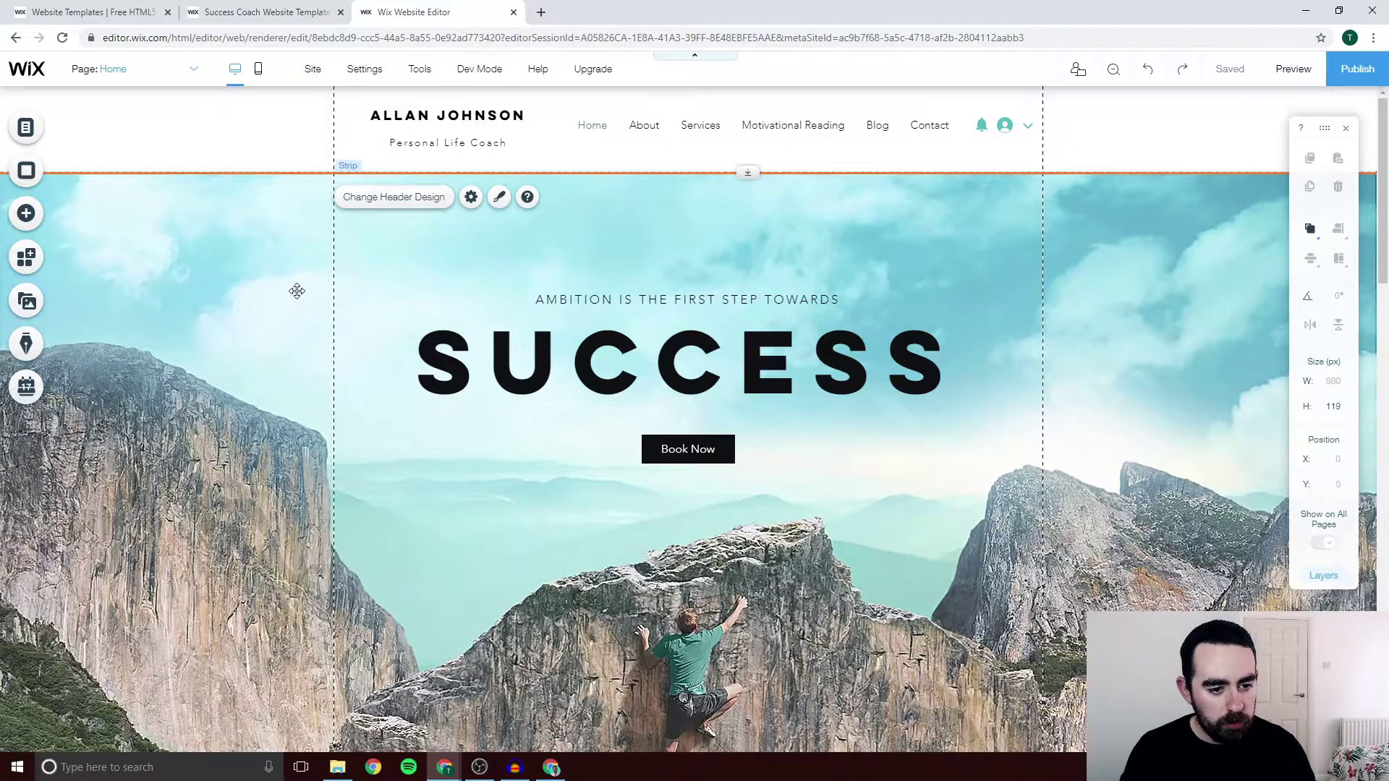
scroll(295, 292, down, 5)
scroll(620, 311, up, 5)
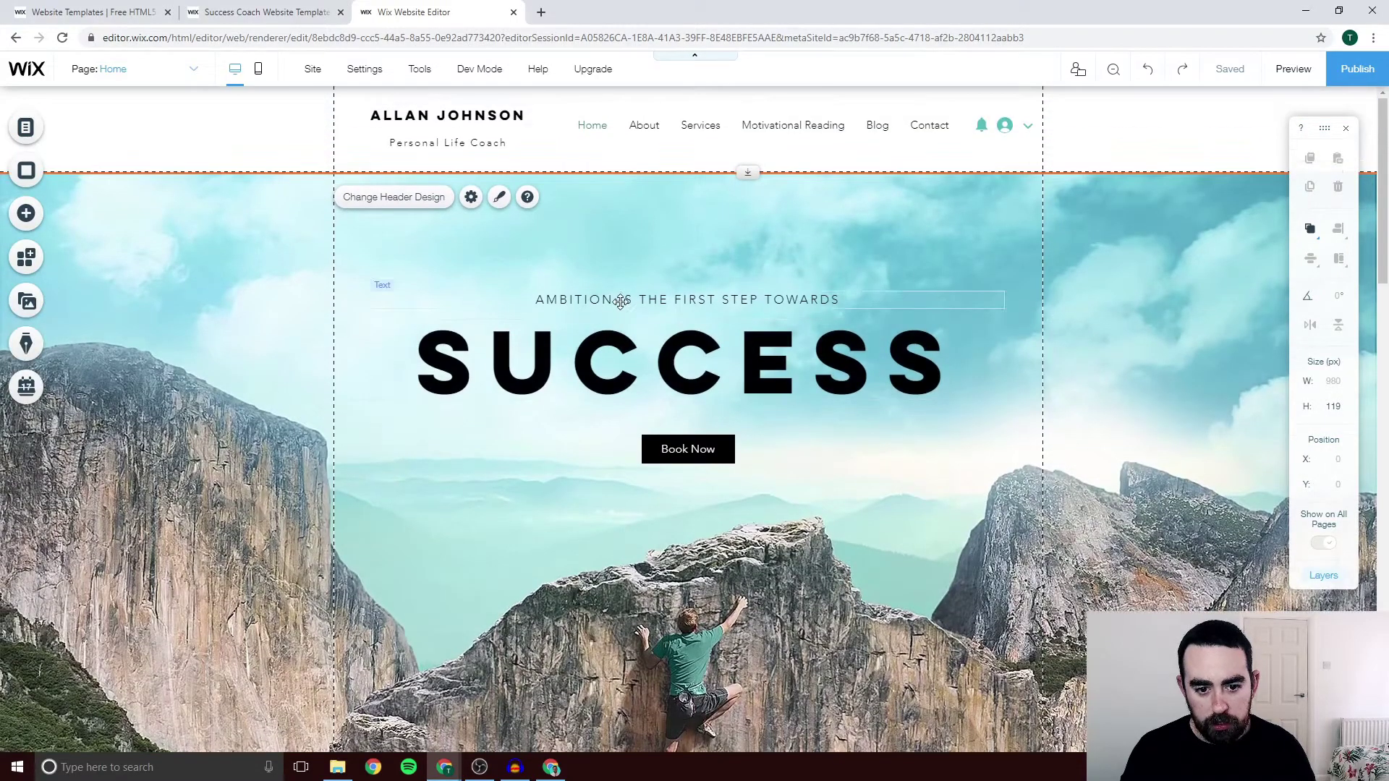
click(619, 301)
click(528, 357)
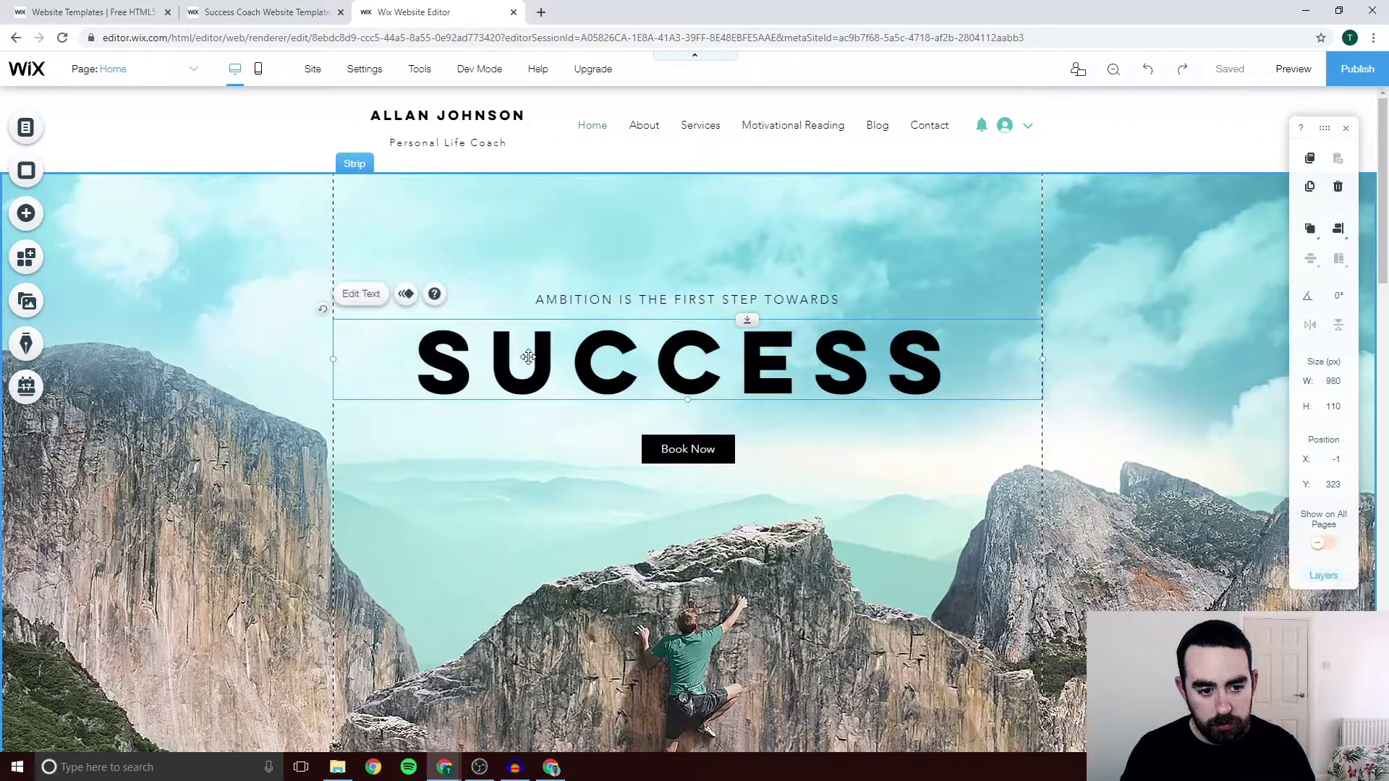
click(659, 448)
scroll(668, 441, down, 5)
click(937, 443)
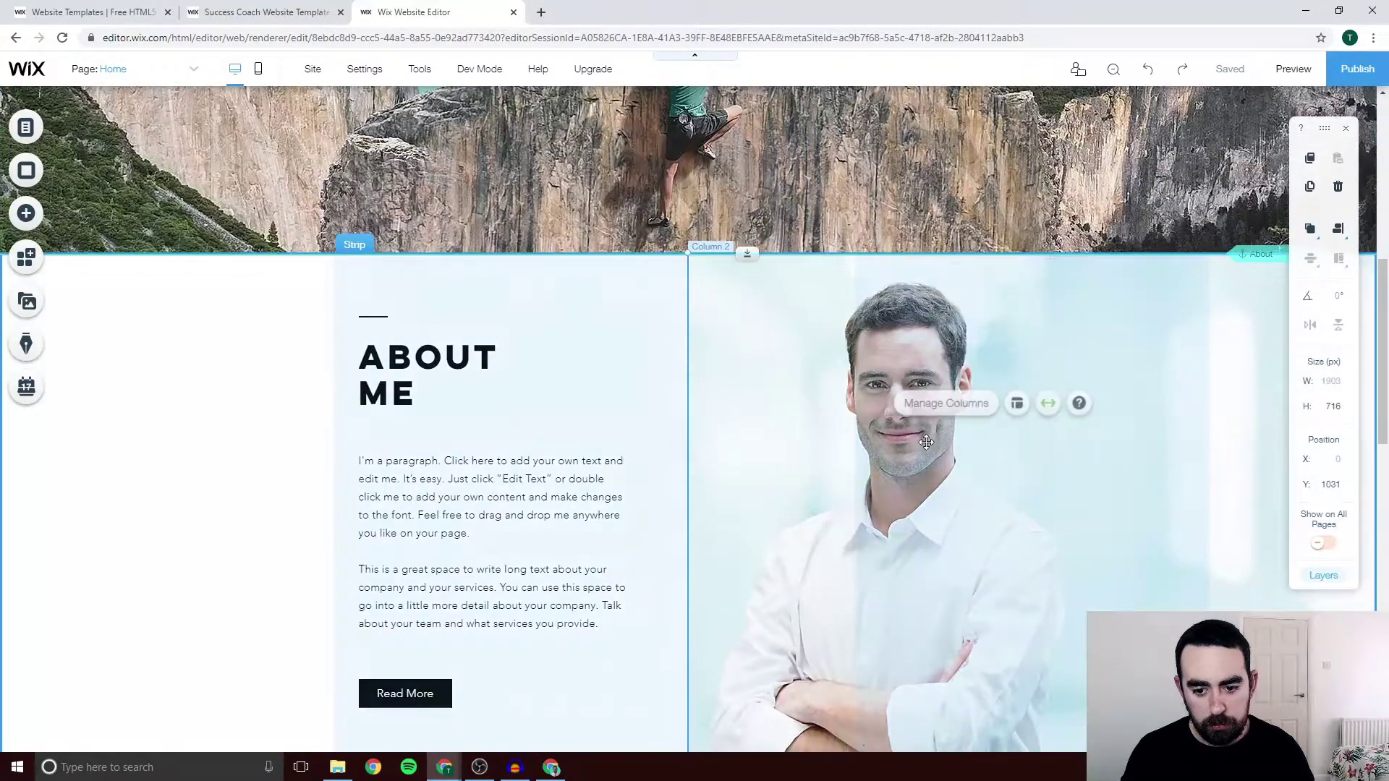
scroll(824, 405, down, 3)
scroll(705, 467, down, 8)
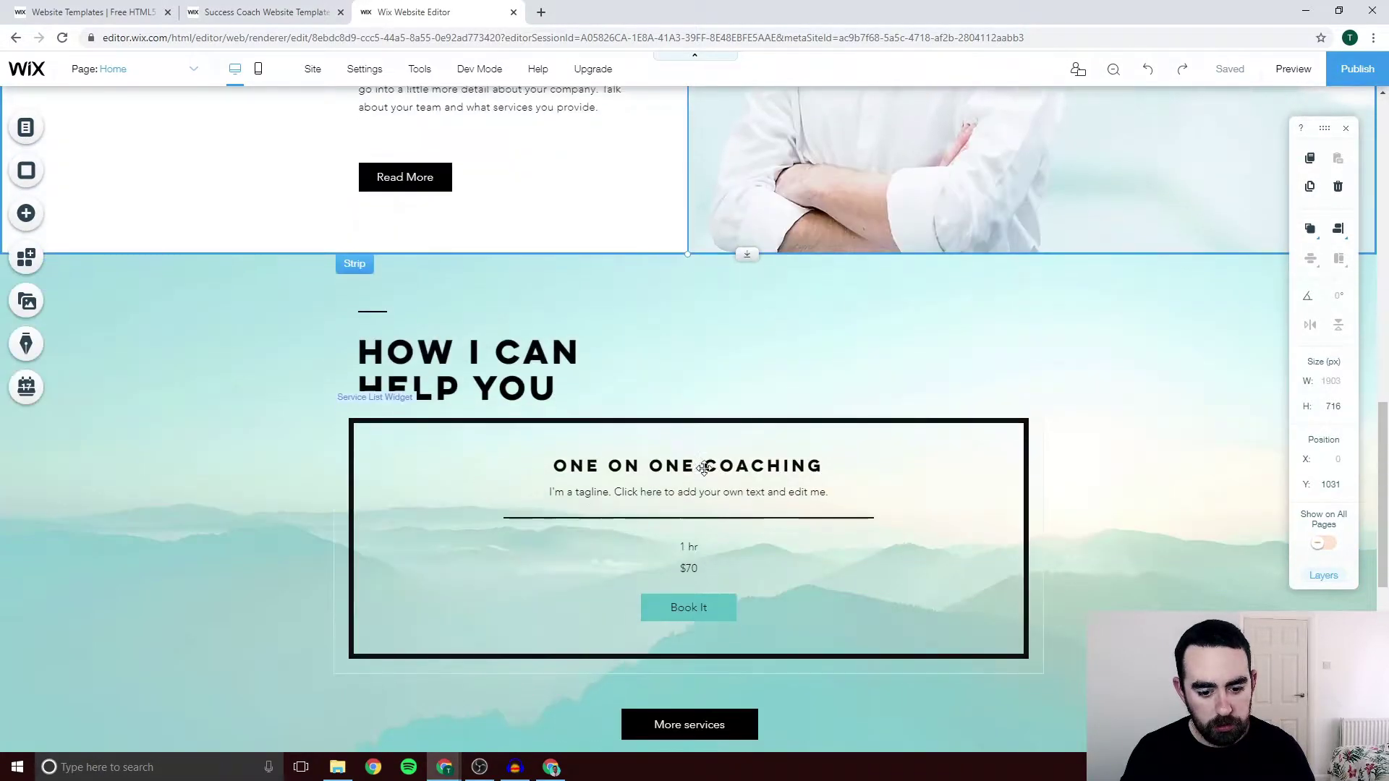
scroll(629, 434, up, 10)
scroll(513, 466, up, 9)
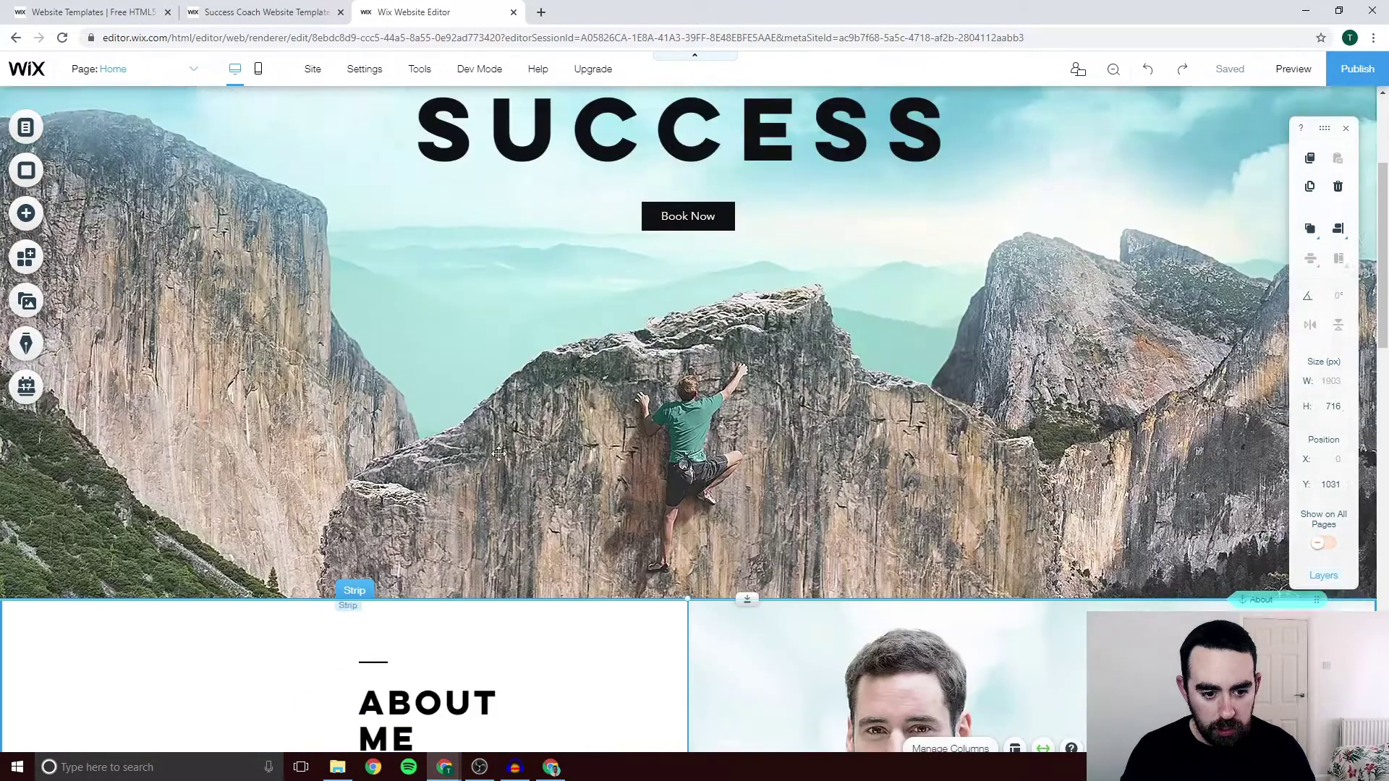
Try adding a Heading 3 themed text to the home page and delete it
click(29, 216)
click(82, 176)
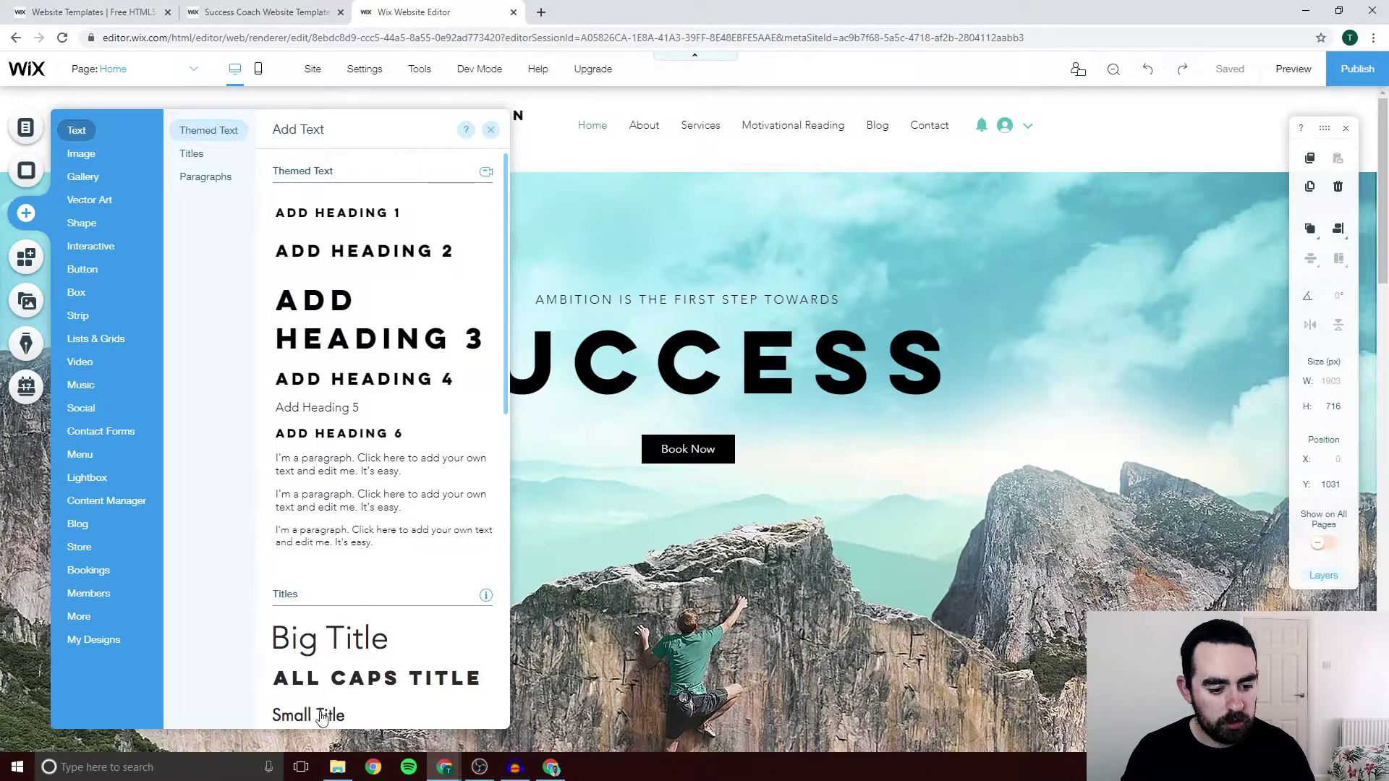
scroll(336, 542, down, 4)
scroll(316, 507, up, 4)
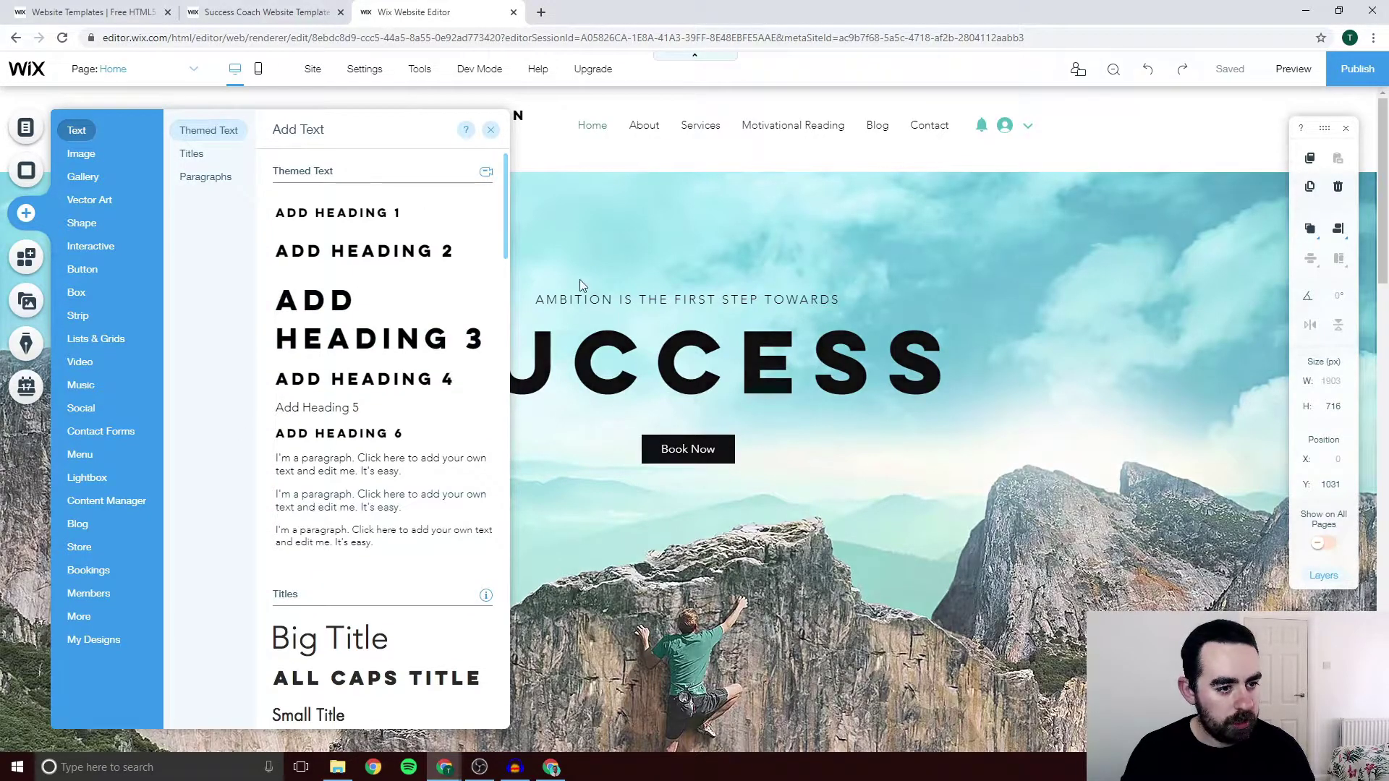
mouse_move(315, 338)
mouse_down()
mouse_move(546, 353)
mouse_move(311, 340)
mouse_up()
click(318, 341)
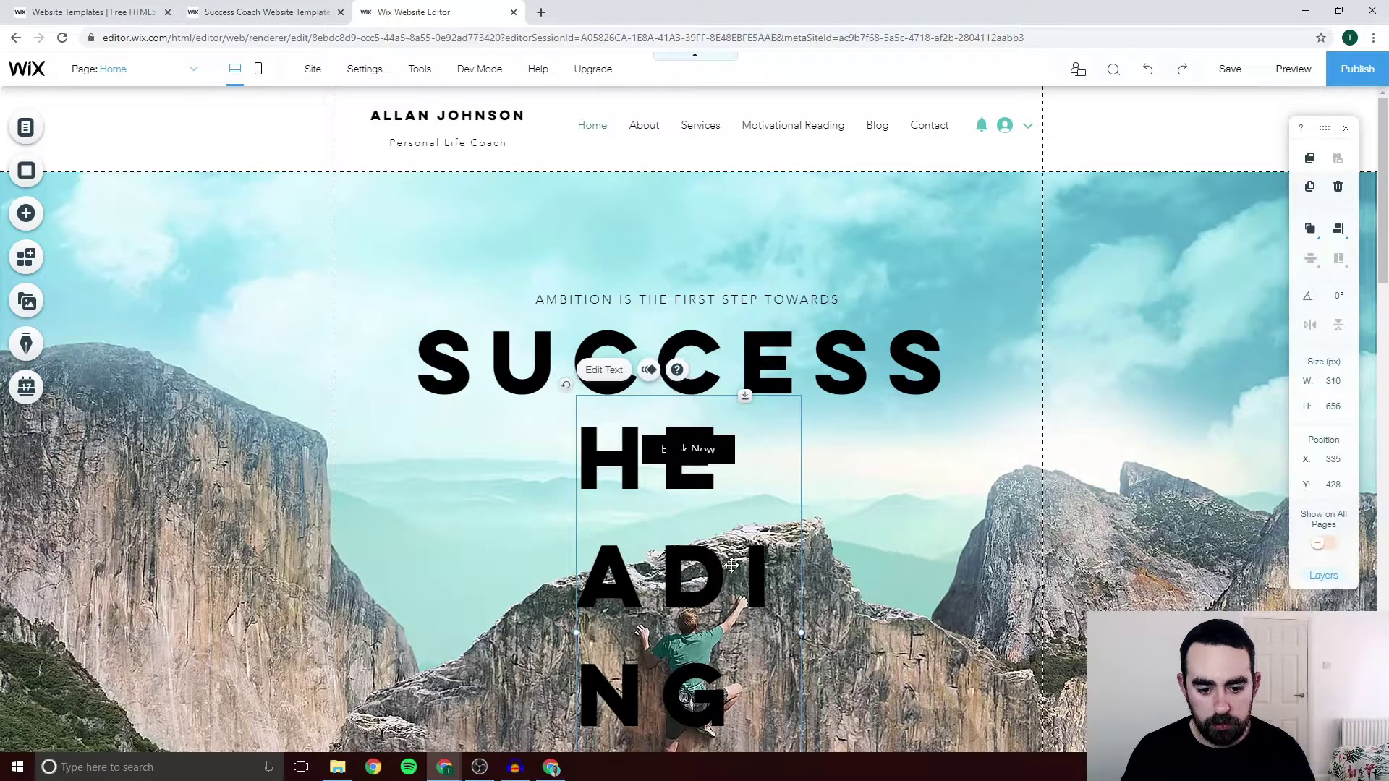
key(Delete)
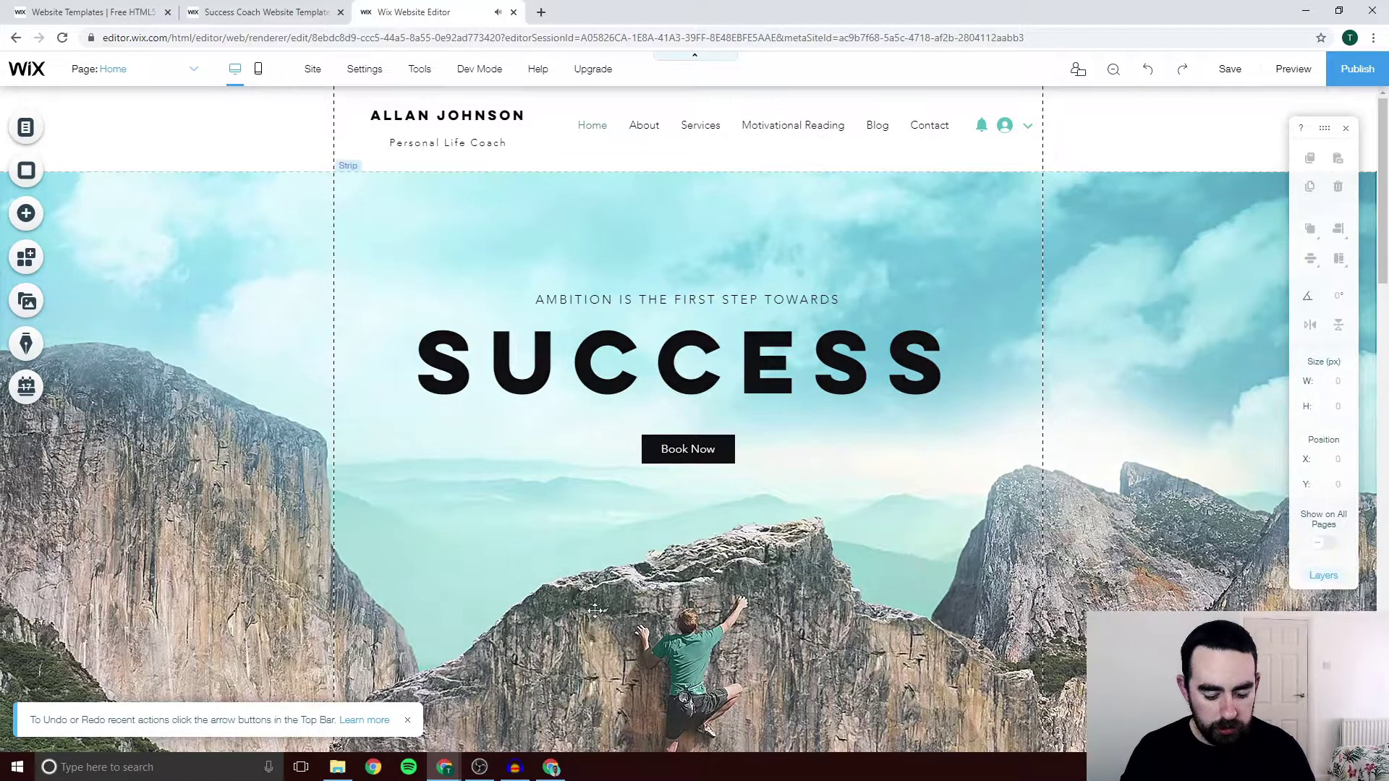
Browse the title, button and video elements that can be added to the page
click(41, 224)
scroll(326, 362, down, 2)
click(37, 214)
click(36, 214)
scroll(343, 266, down, 1)
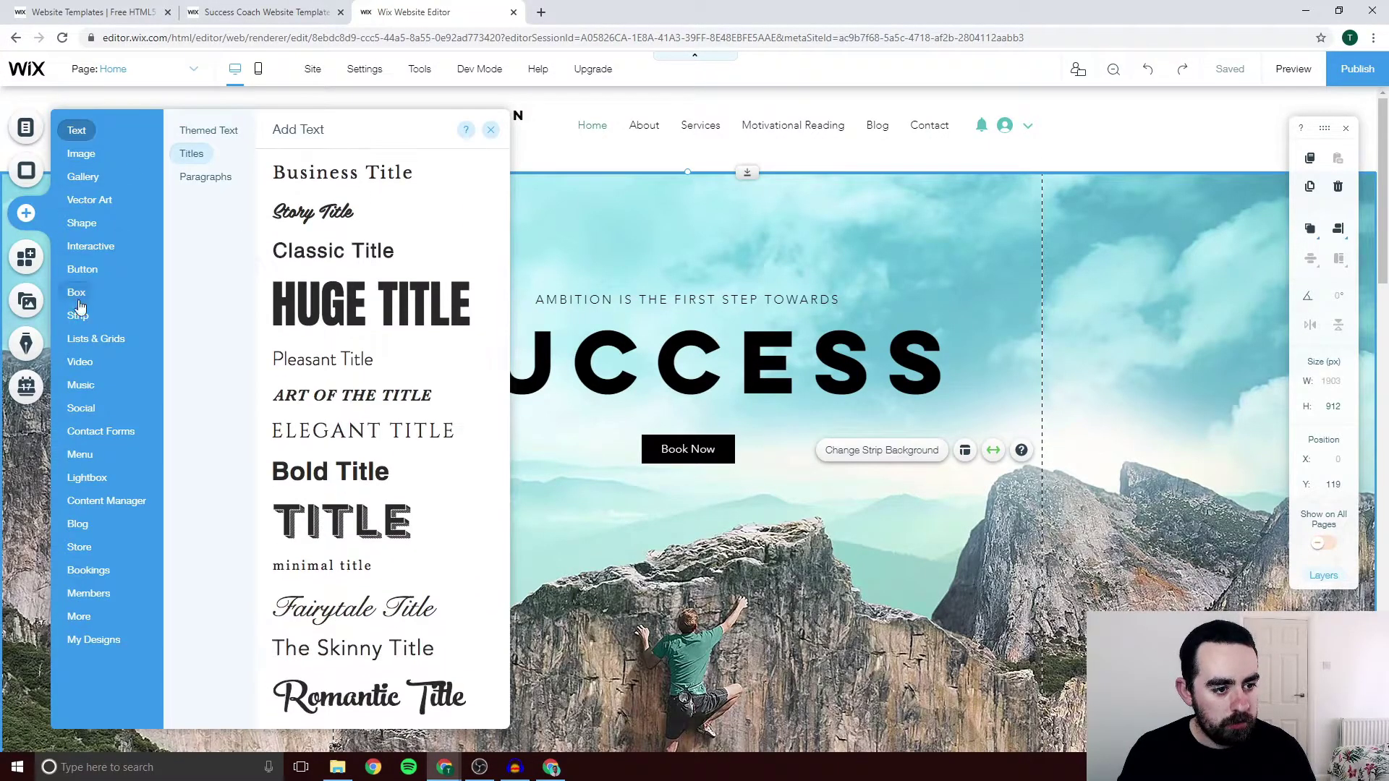
click(92, 270)
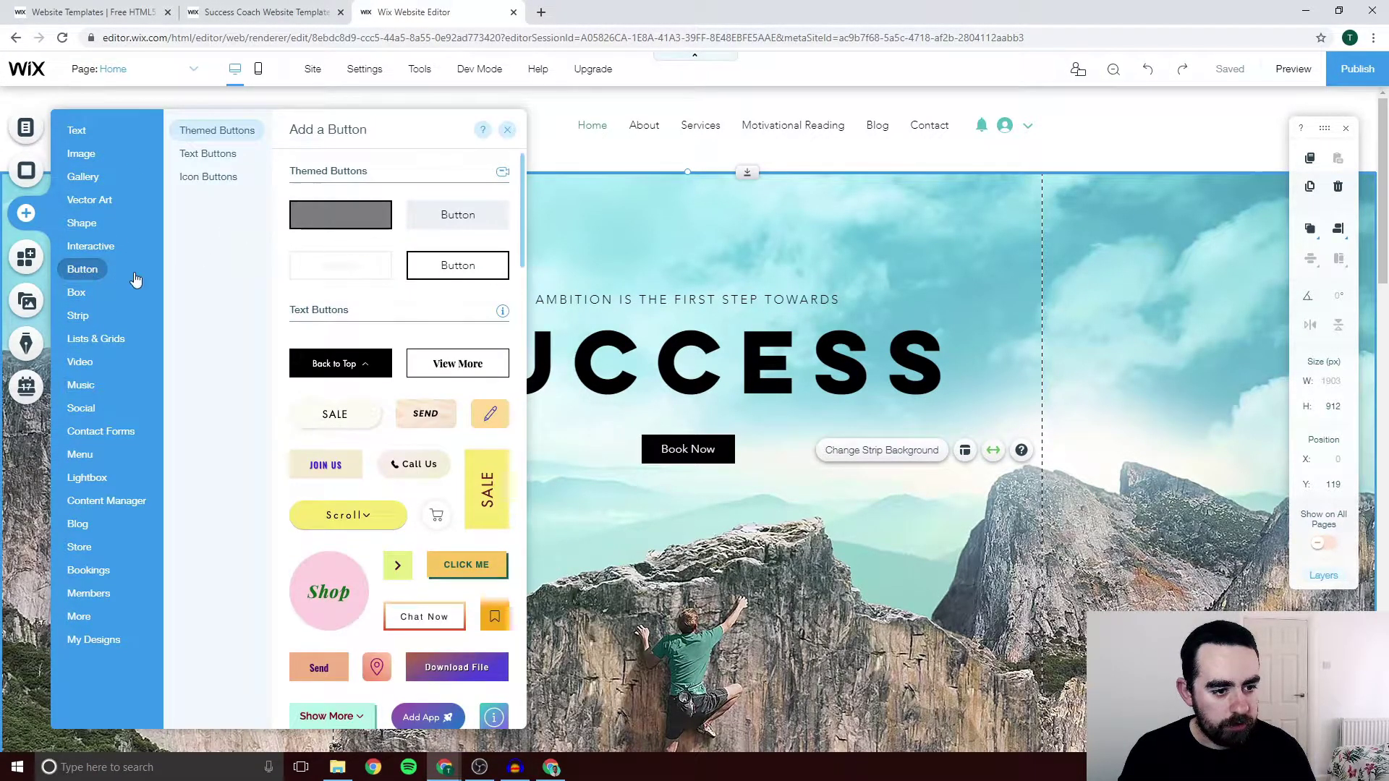
mouse_move(94, 368)
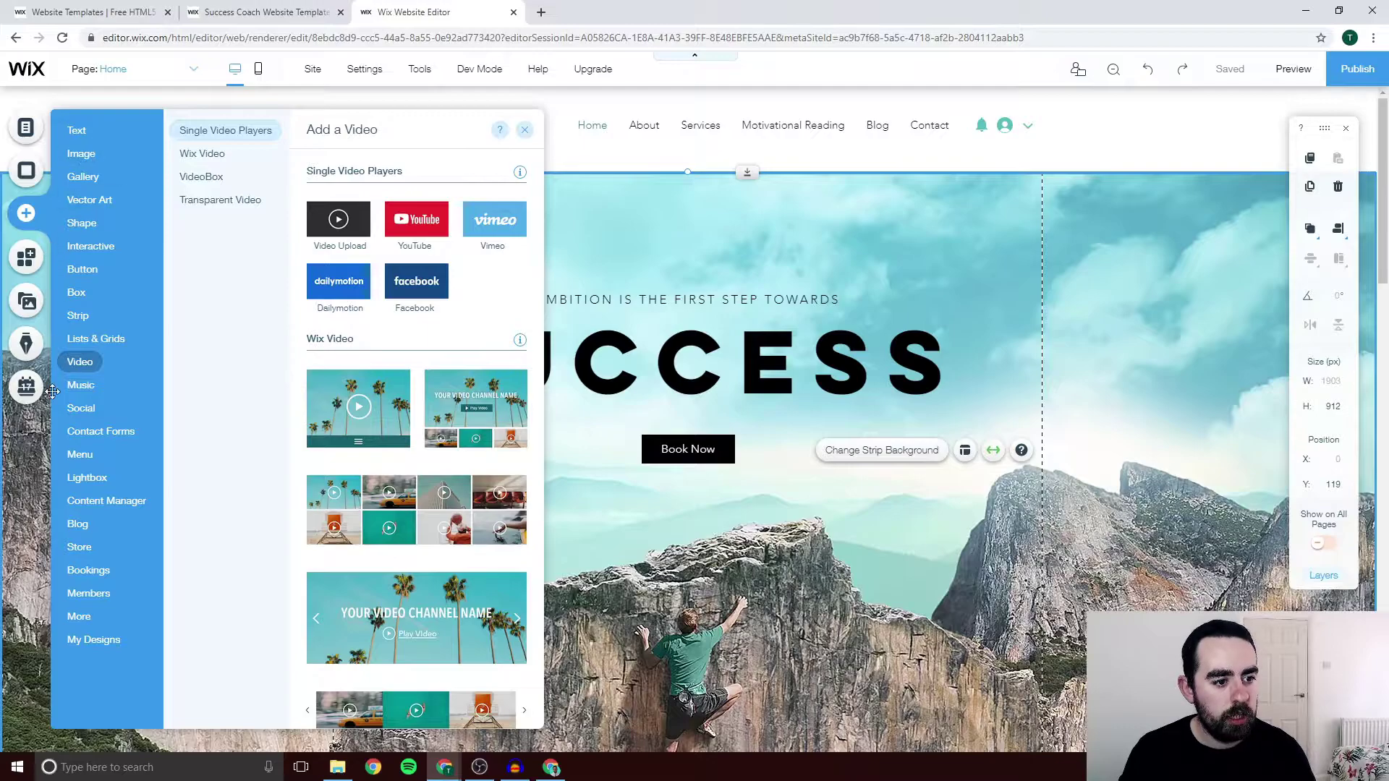
click(524, 131)
Move the SUCCESS heading slightly to about X -8, Y 307 and try the bold and italic styles on its text
mouse_move(655, 328)
mouse_down()
mouse_move(549, 324)
mouse_move(550, 405)
mouse_move(622, 397)
mouse_move(649, 317)
mouse_up()
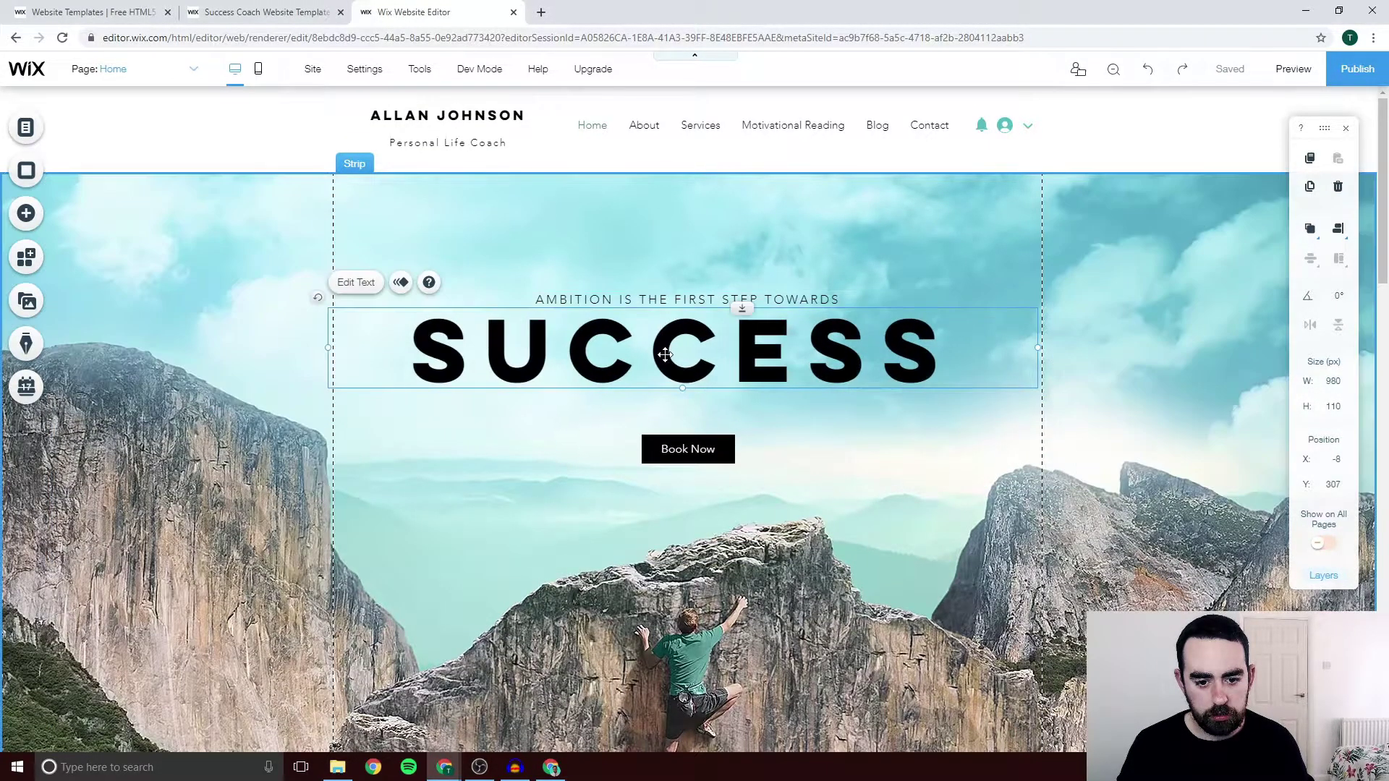
double_click(507, 347)
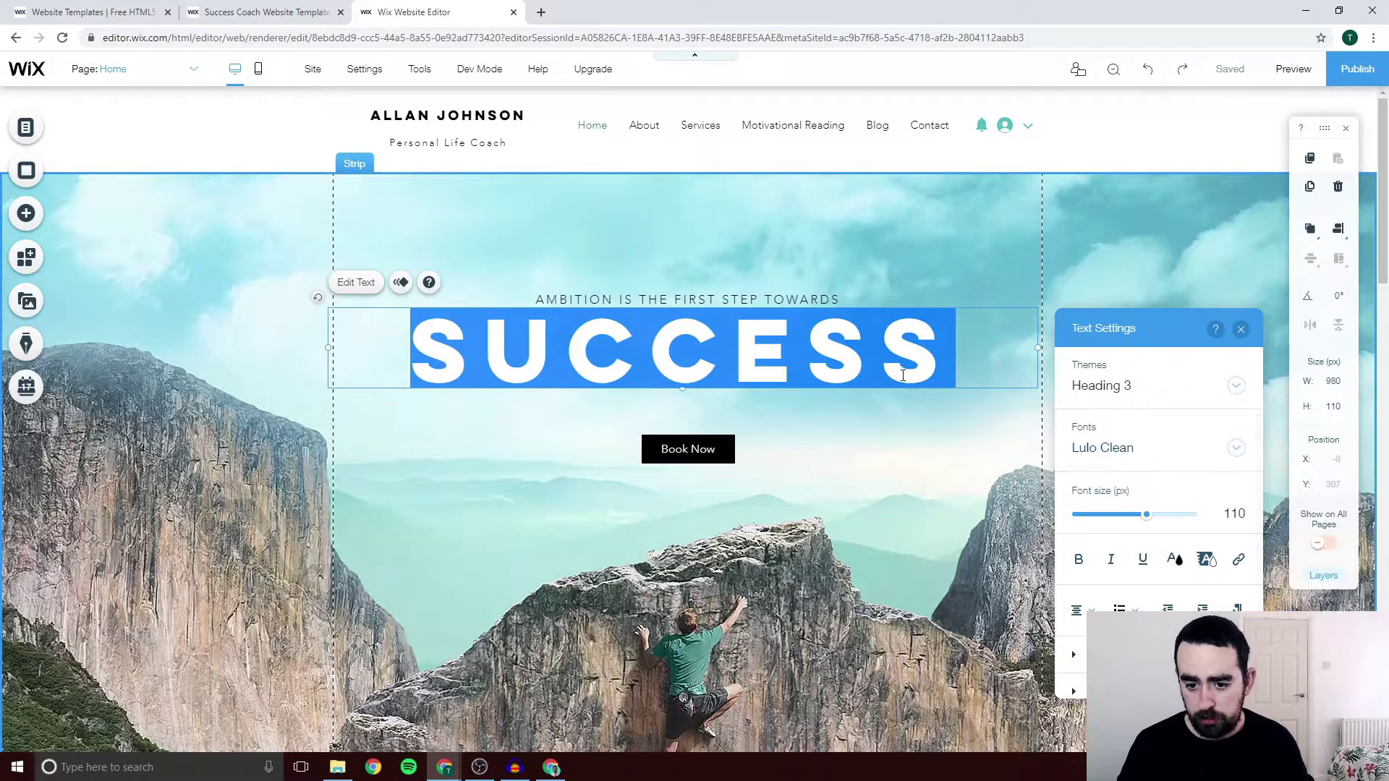
scroll(1155, 449, down, 1)
scroll(1149, 506, up, 1)
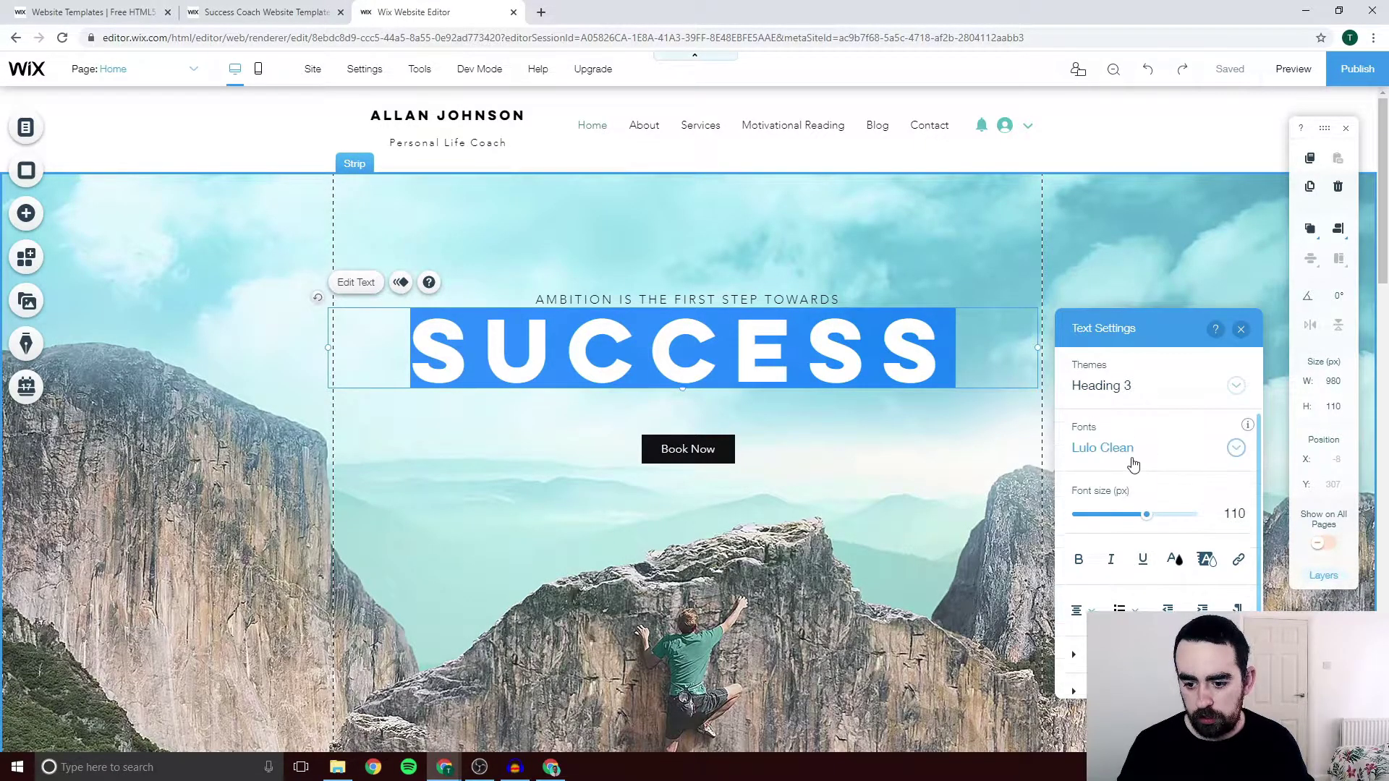
click(1078, 559)
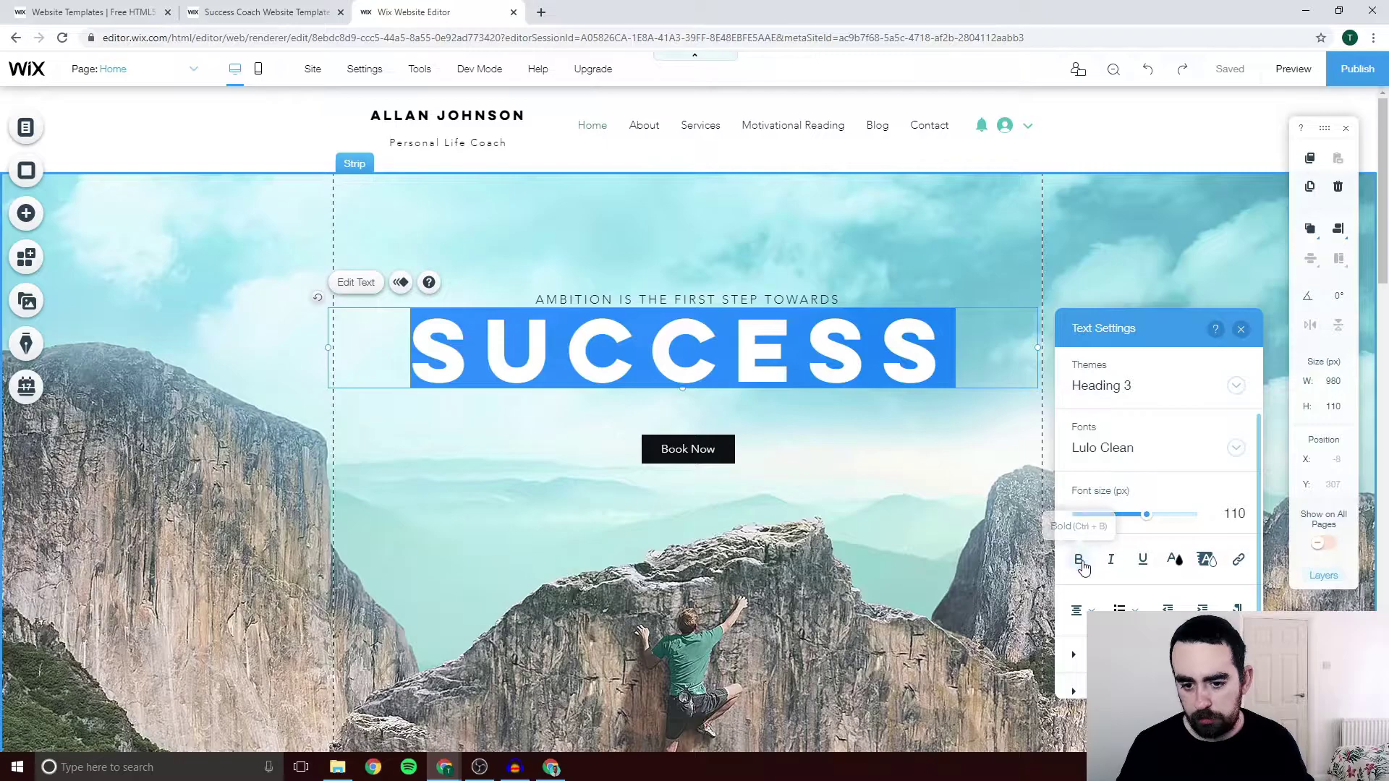
click(1112, 564)
click(1111, 562)
click(1241, 331)
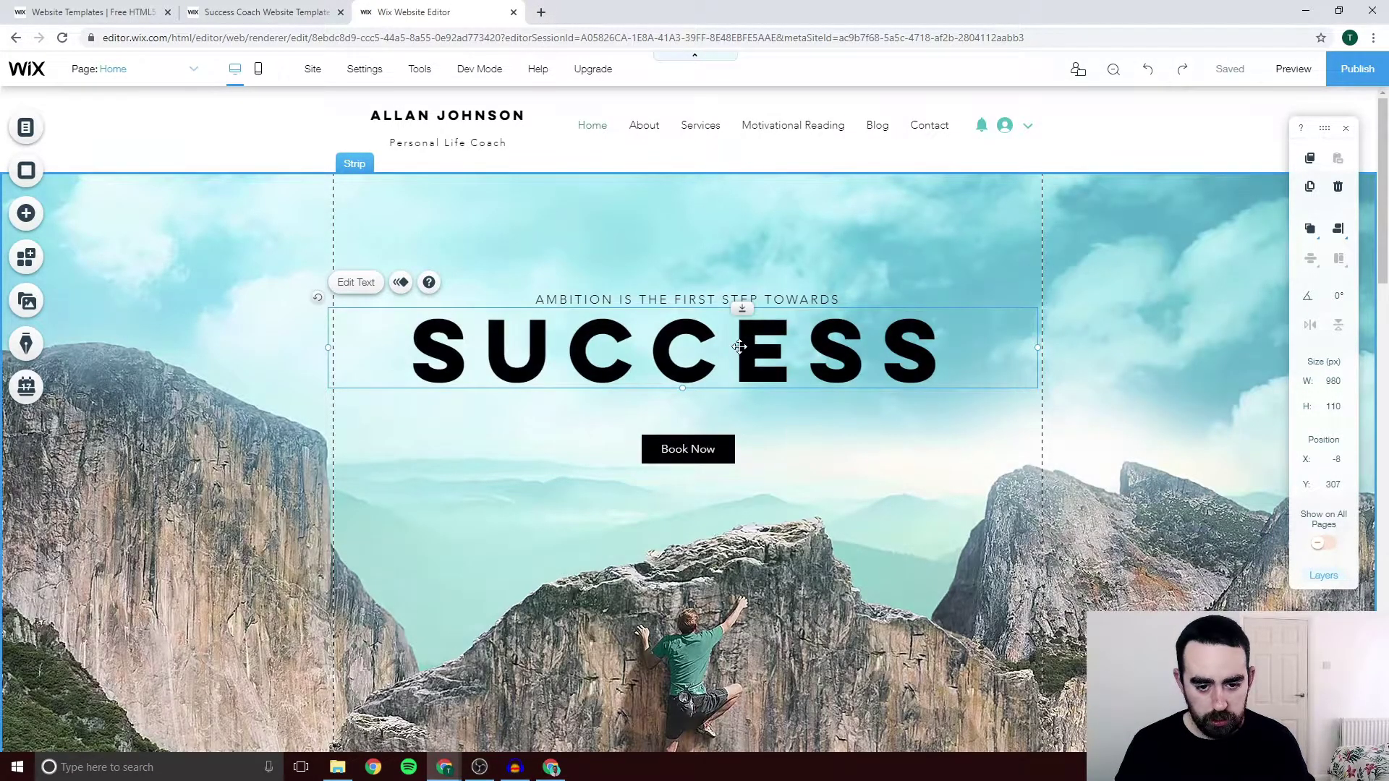
Recolor the SUCCESS heading text with a new custom dark purple added to My Colors
double_click(763, 367)
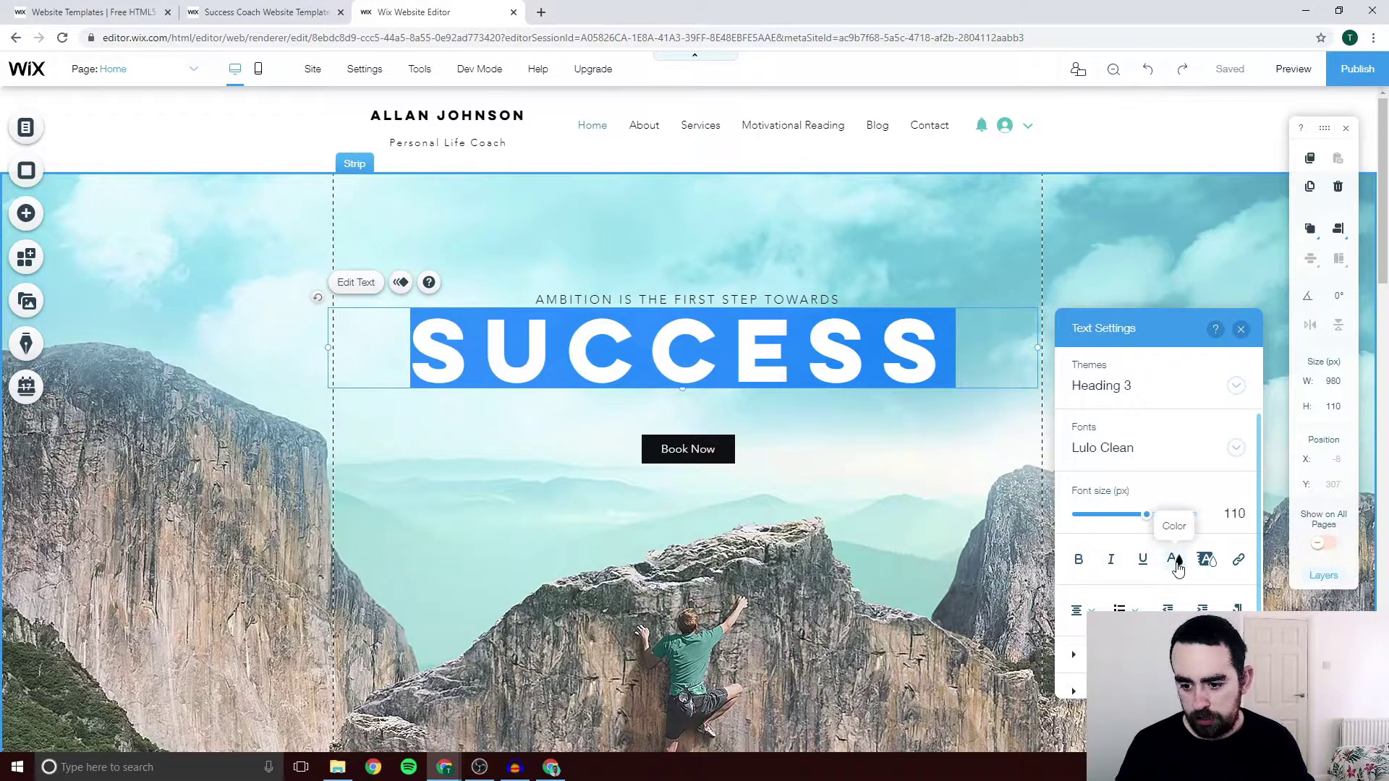
click(1175, 564)
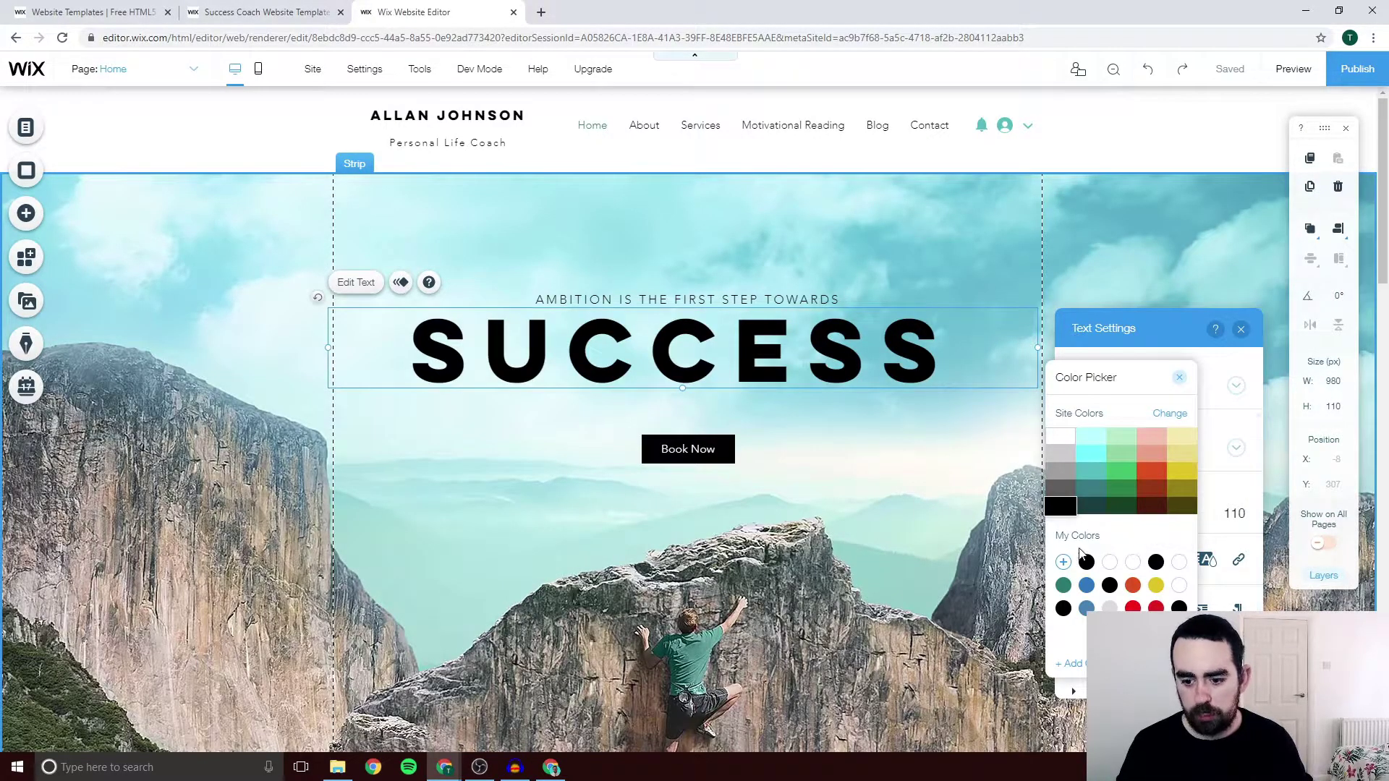
click(1063, 562)
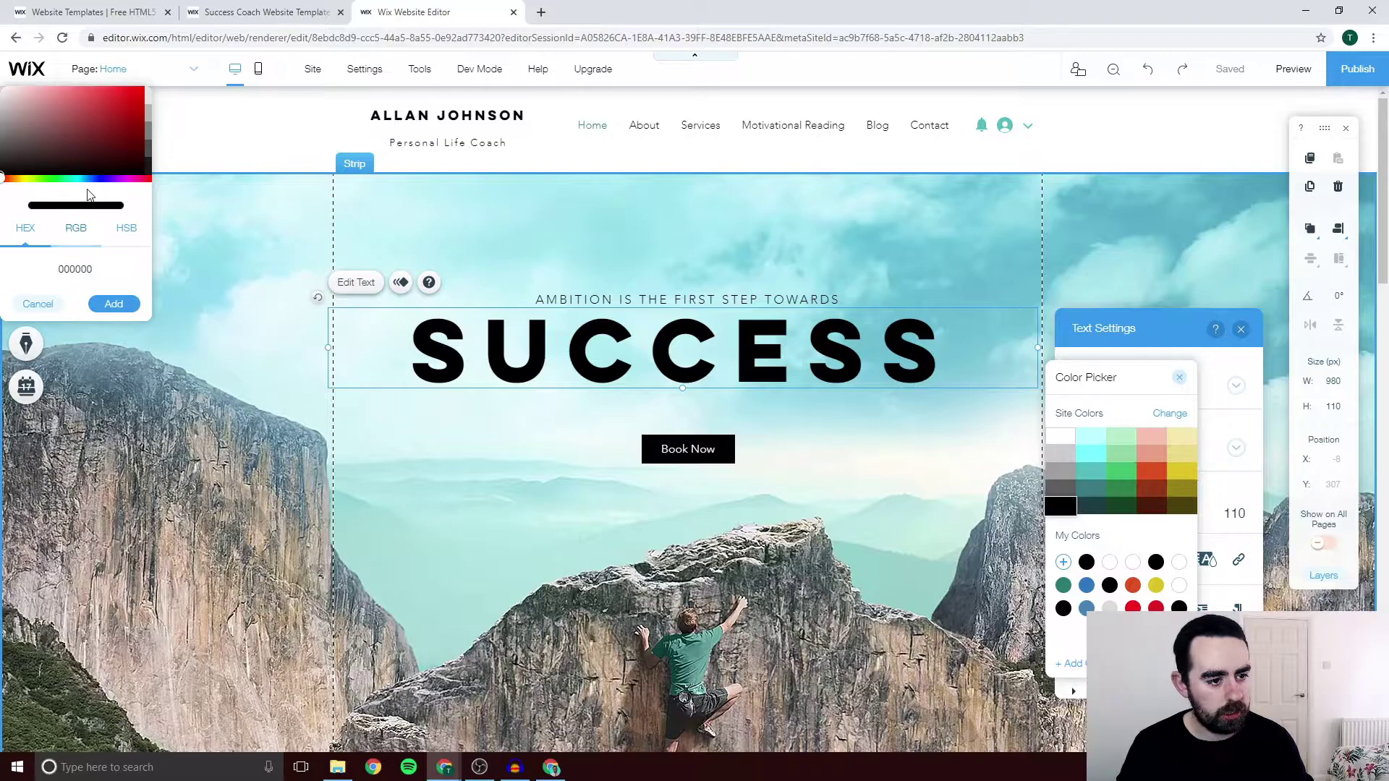
drag(114, 148, 112, 129)
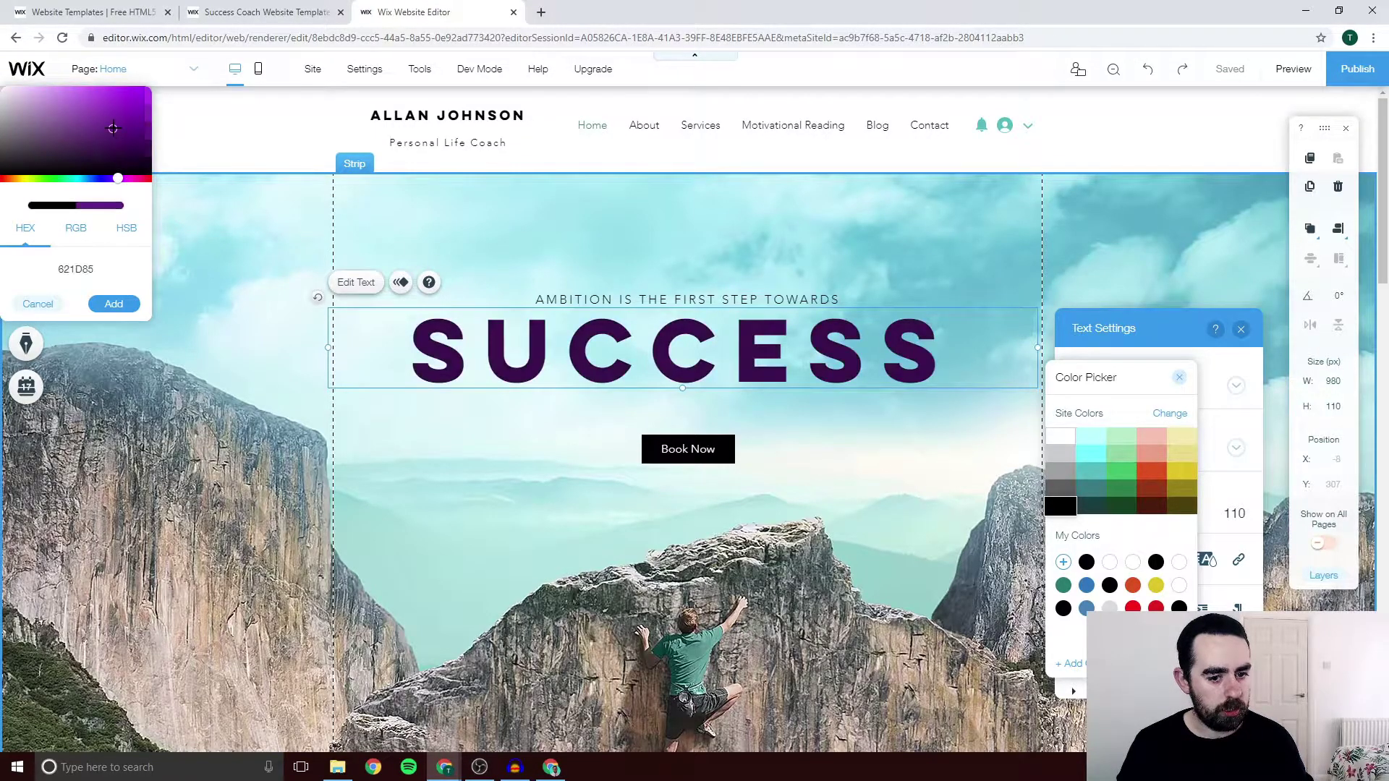
click(114, 305)
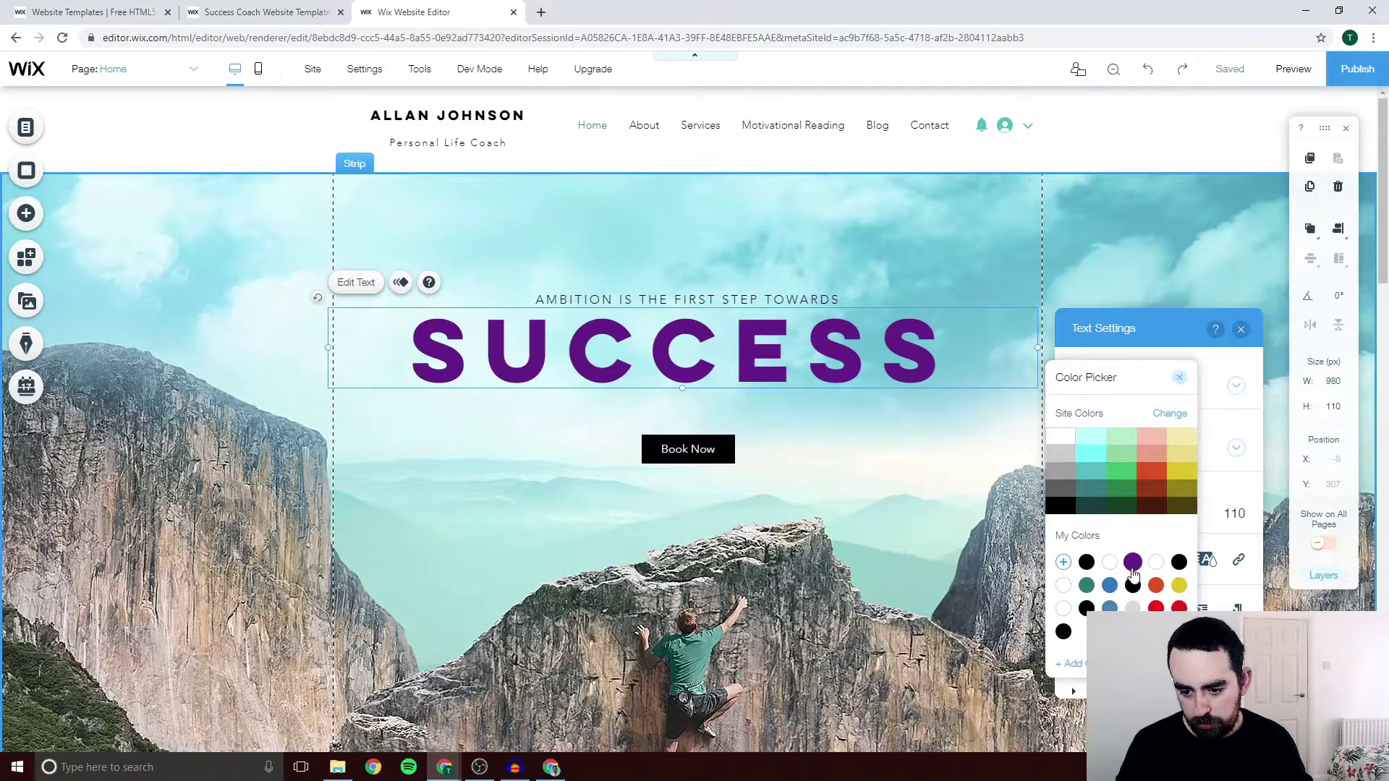
click(801, 447)
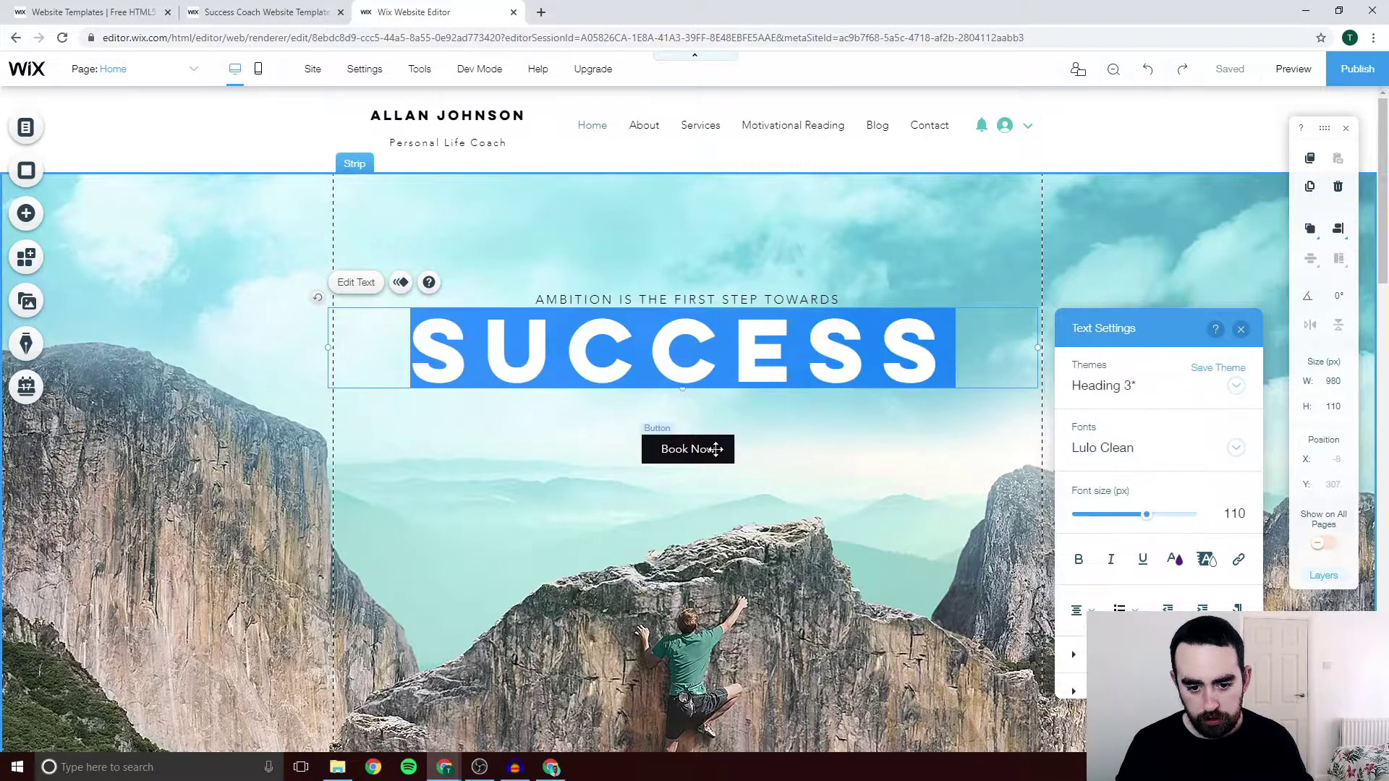
Recolor the ABOUT ME heading text on the home page with the custom dark purple from My Colors
click(709, 449)
scroll(774, 468, down, 1)
scroll(773, 468, down, 8)
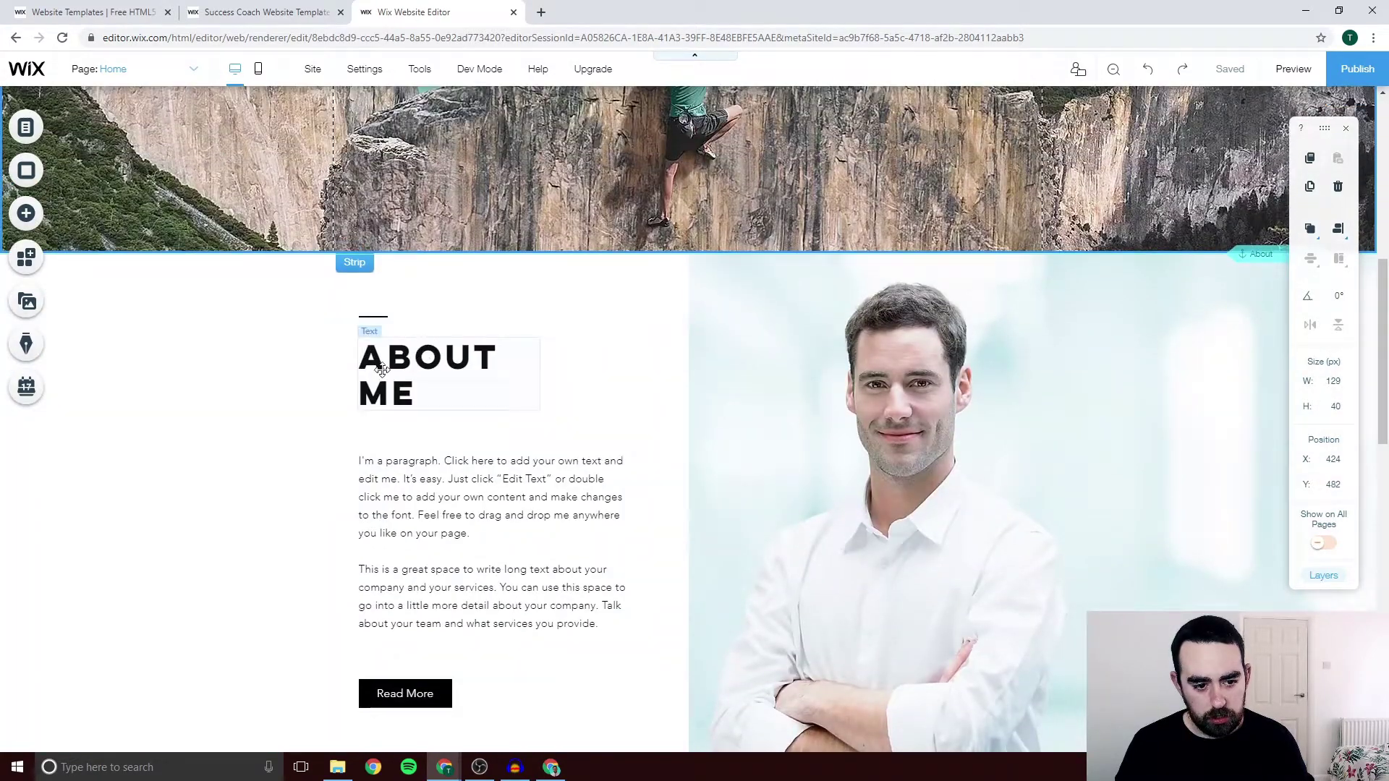
click(382, 369)
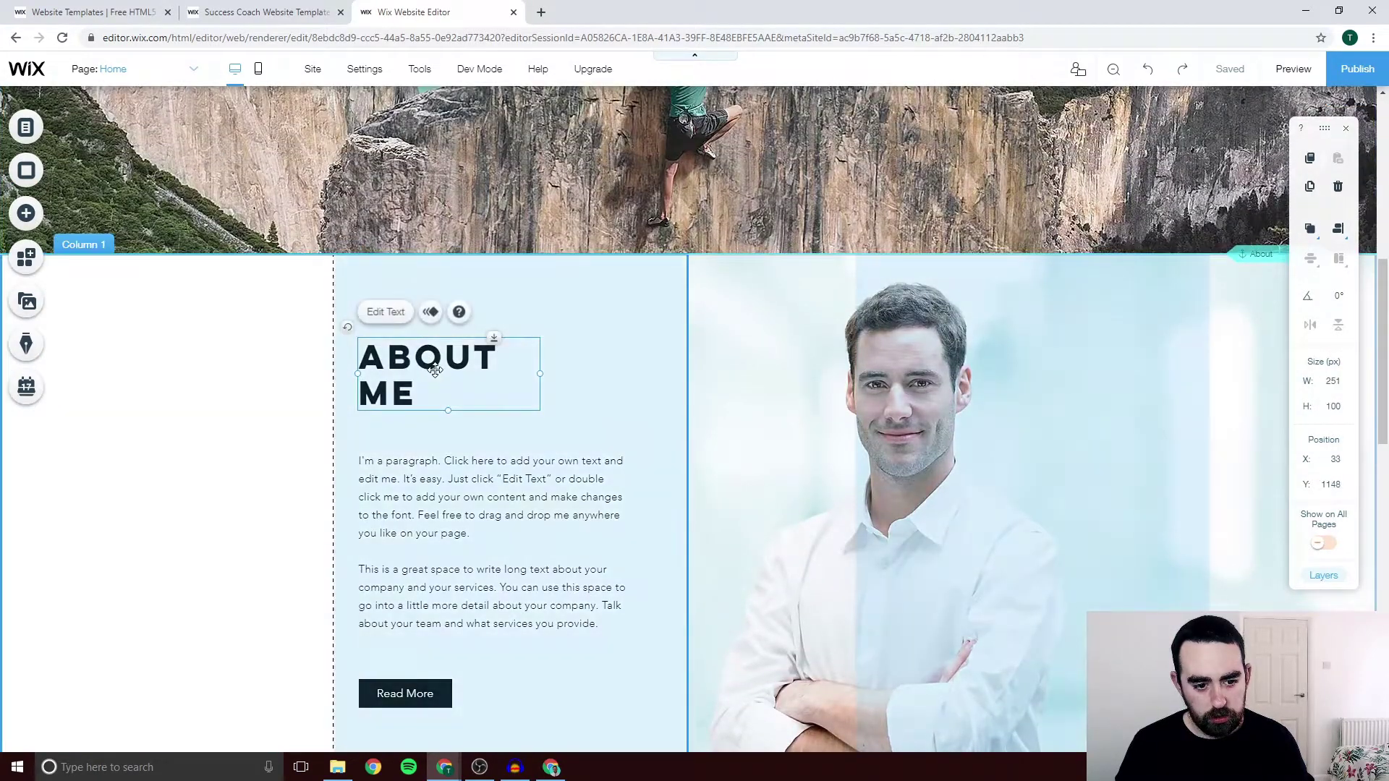
click(382, 370)
click(678, 399)
click(634, 400)
click(295, 388)
click(309, 444)
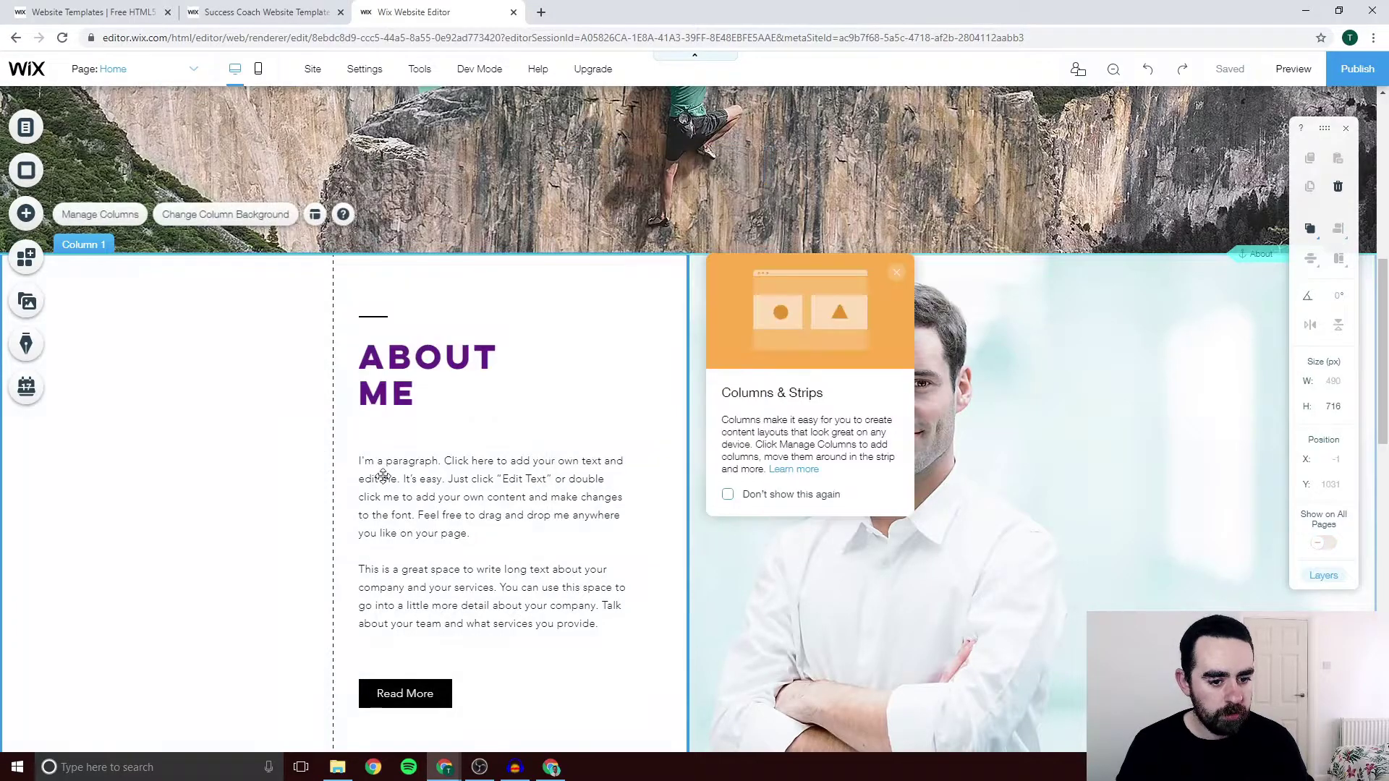
scroll(381, 473, up, 8)
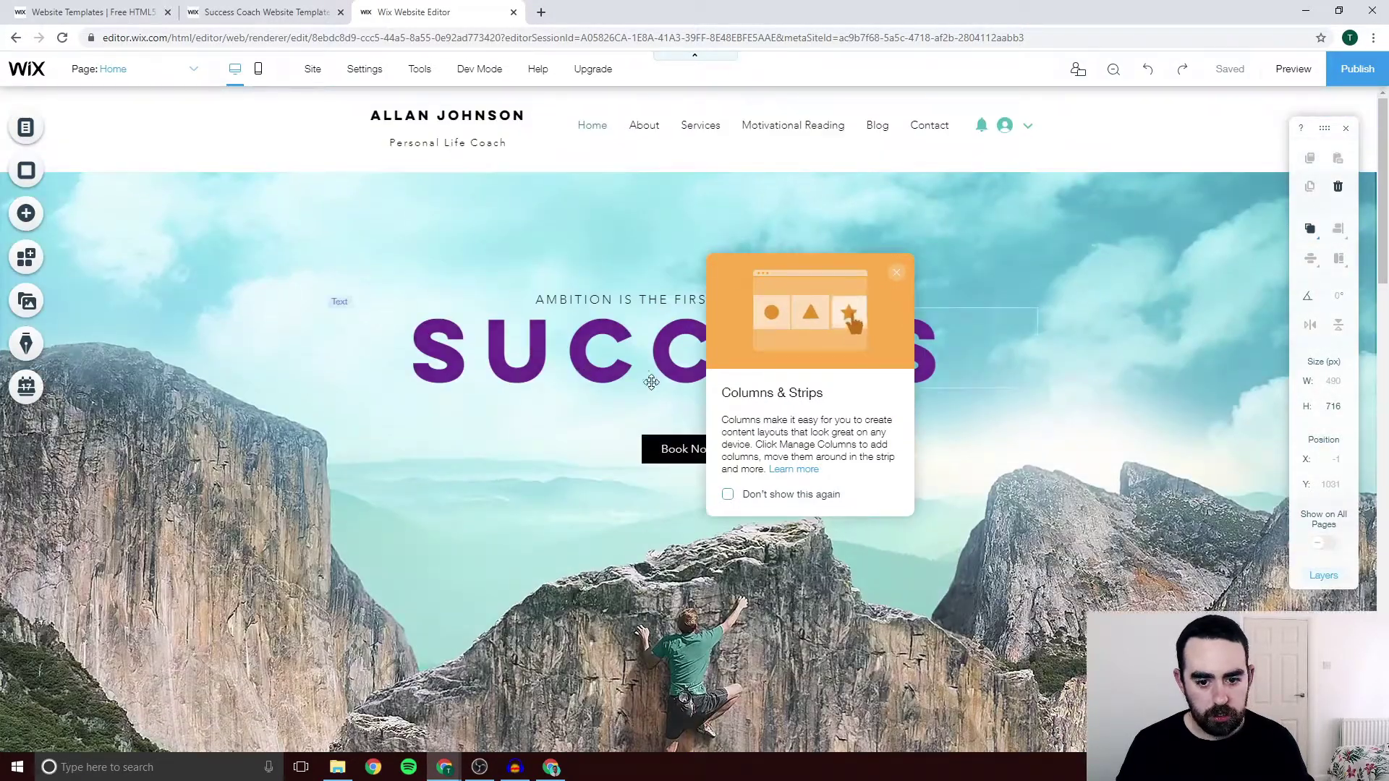
click(896, 272)
Delete the member login bar from the site header
scroll(620, 331, down, 5)
scroll(943, 419, up, 5)
click(943, 419)
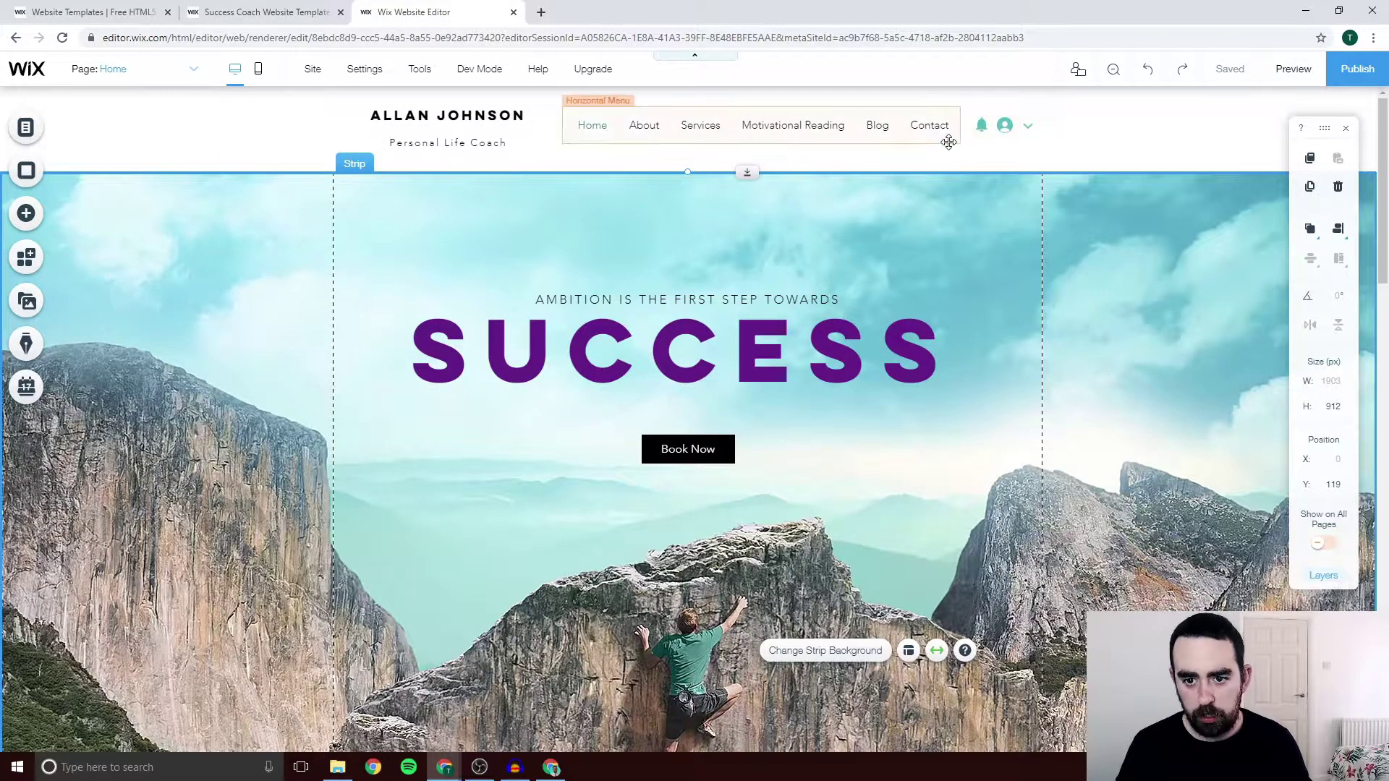
click(989, 125)
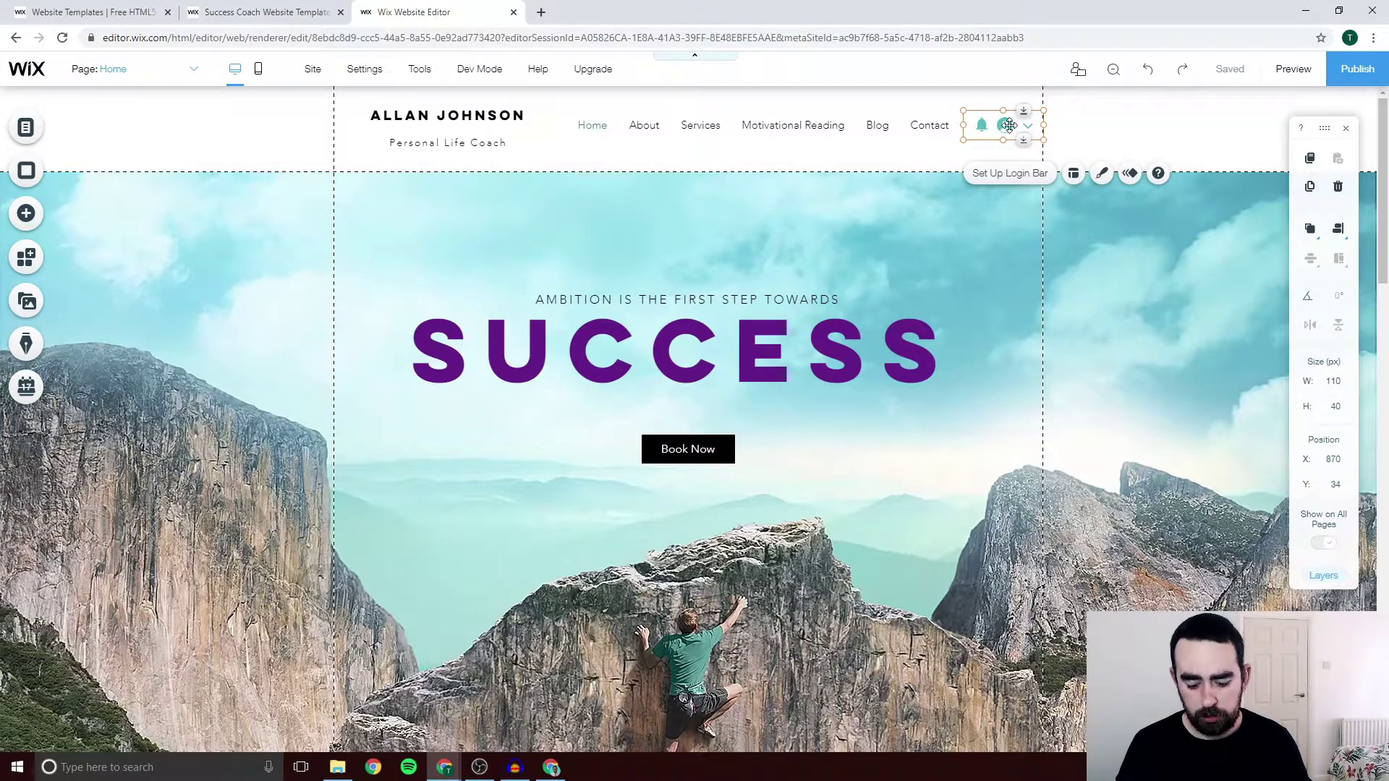
key(Delete)
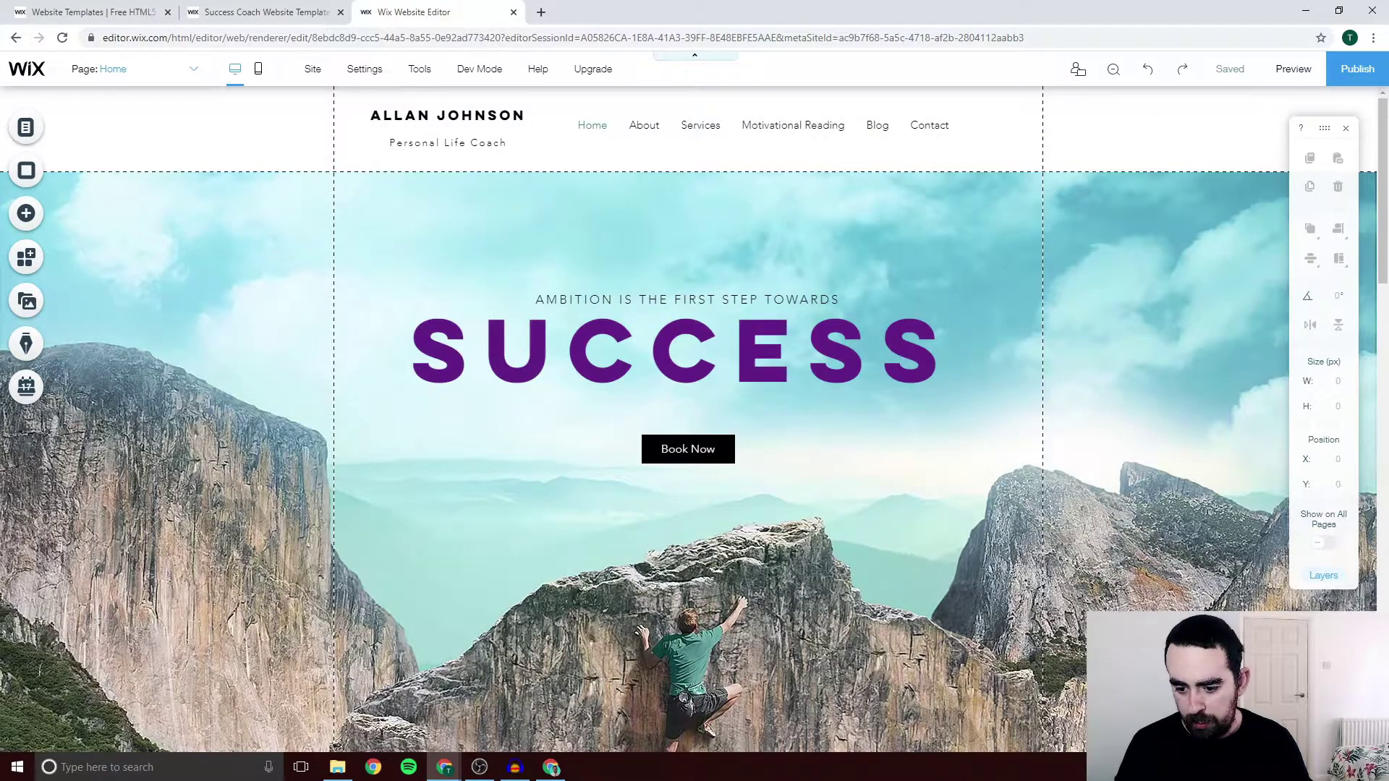
key(Escape)
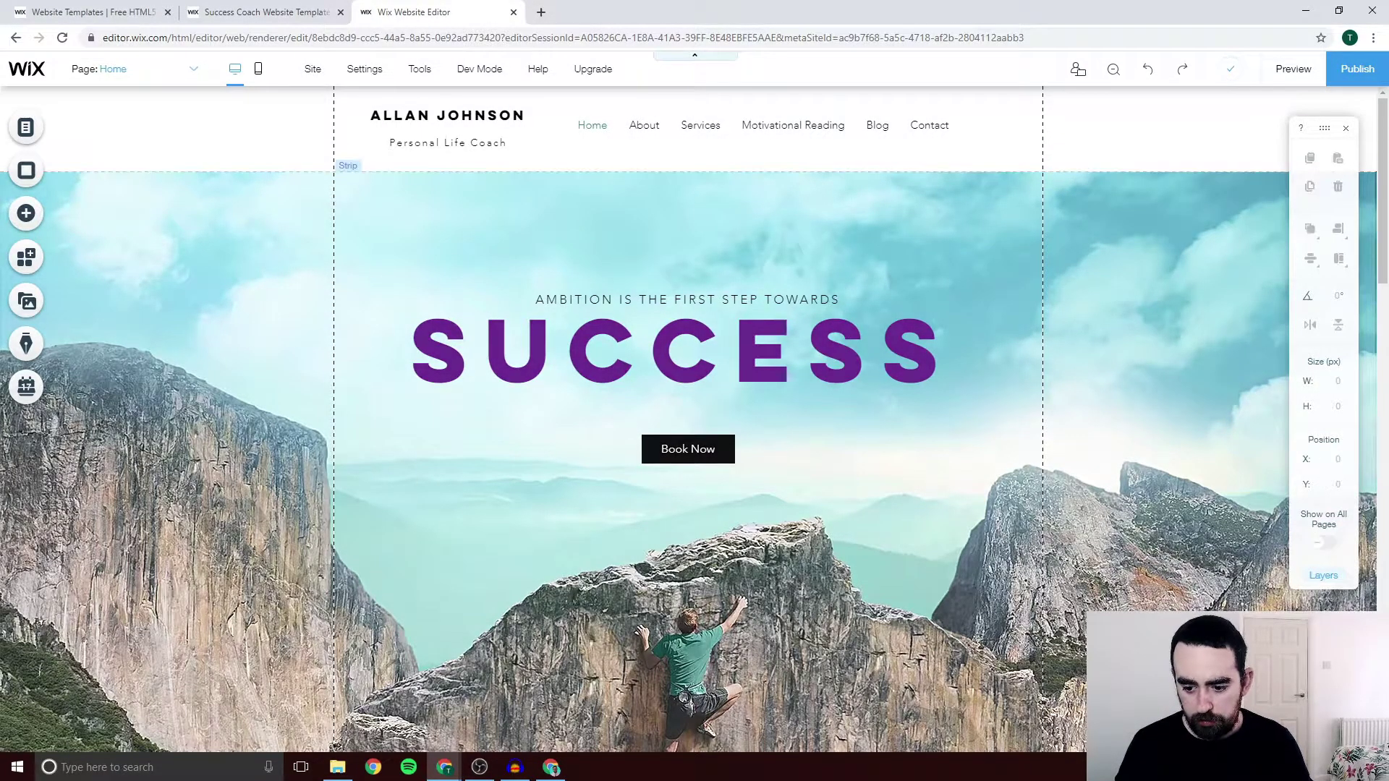
Examine the home page layout from the header strip down to the contact footer
scroll(806, 401, down, 7)
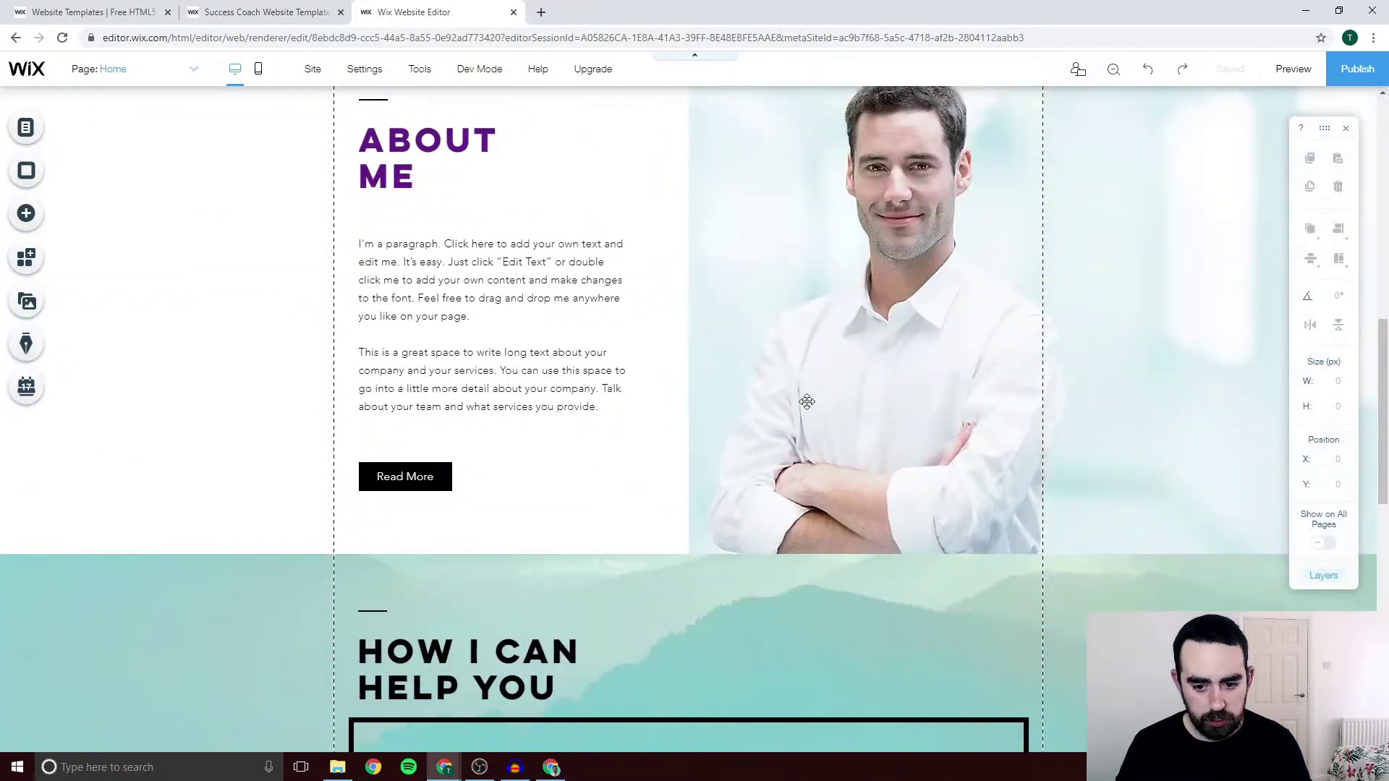
scroll(806, 401, up, 8)
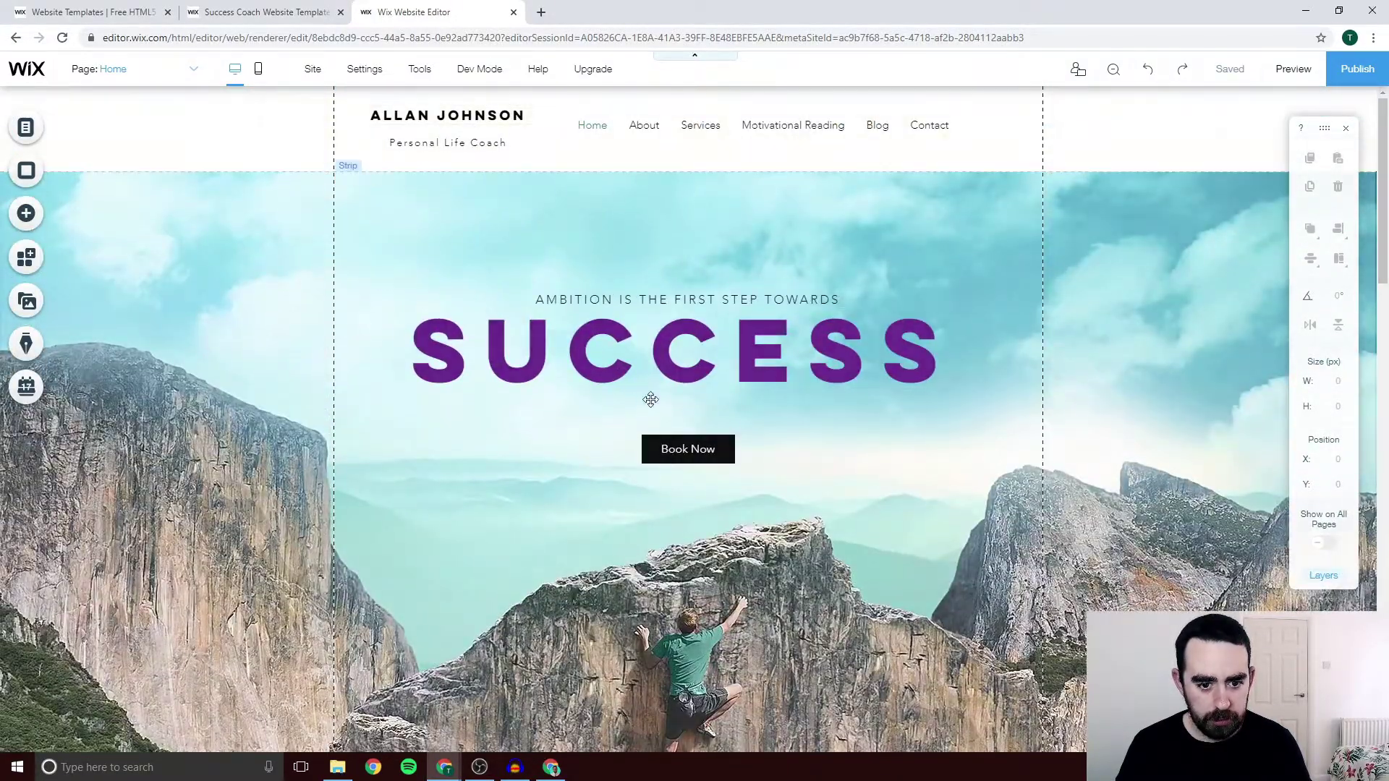
scroll(648, 397, down, 15)
scroll(651, 463, down, 1)
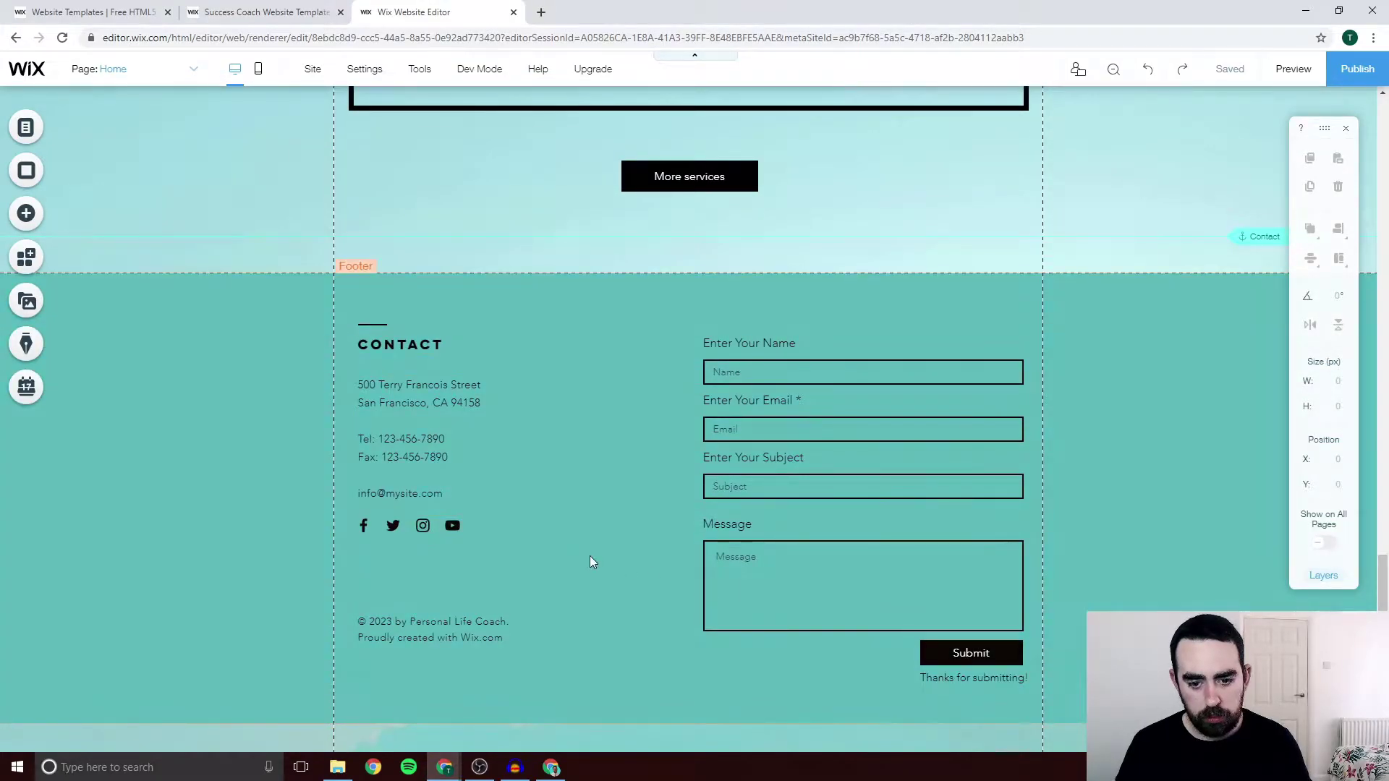
scroll(596, 543, up, 6)
scroll(604, 532, up, 10)
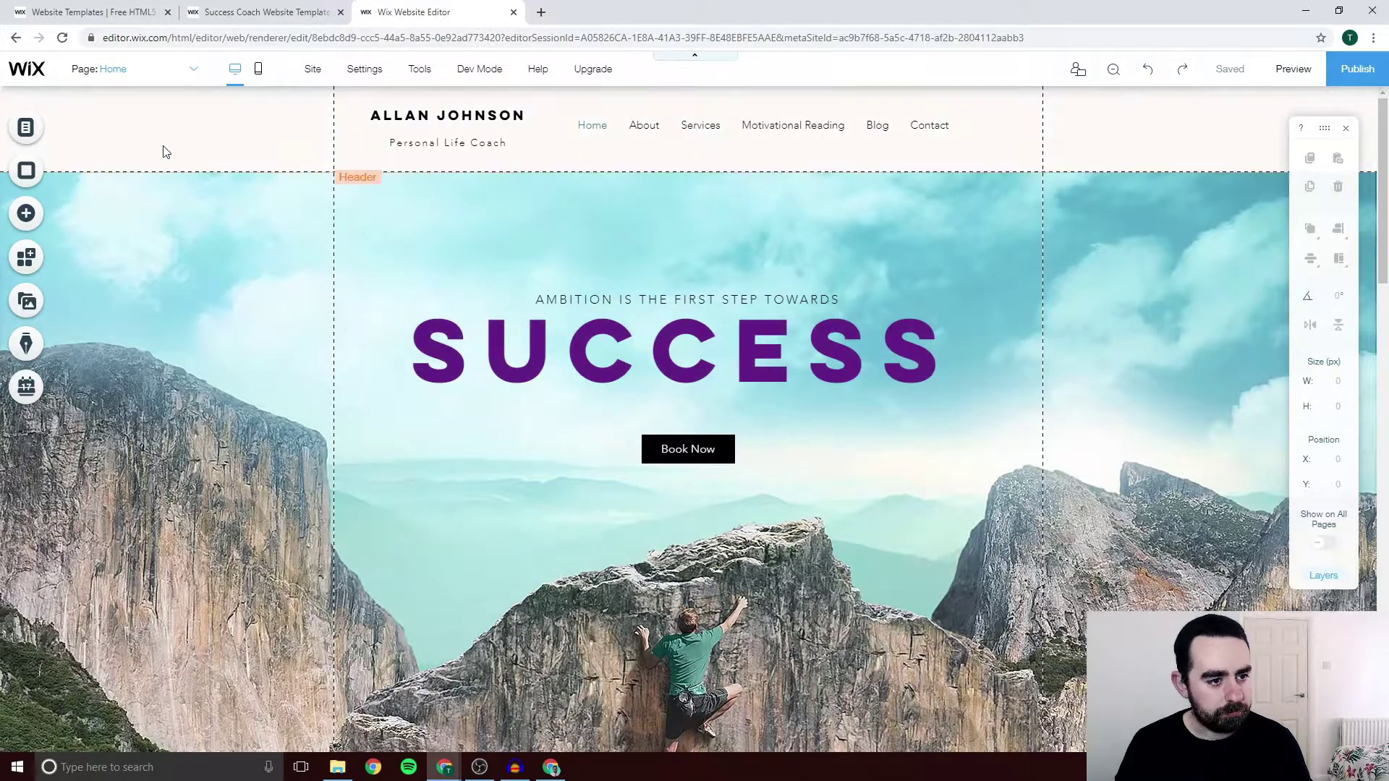
click(289, 145)
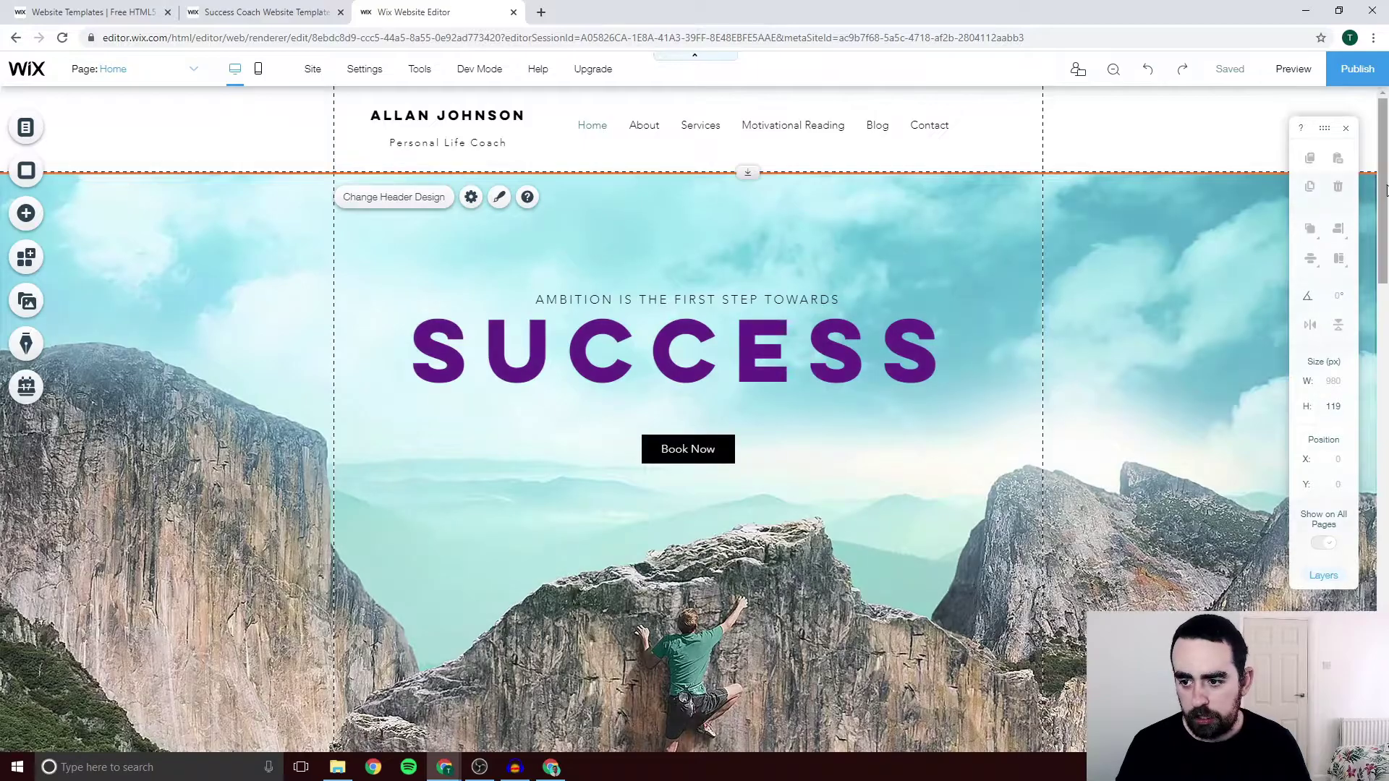
drag(1382, 194, 1381, 578)
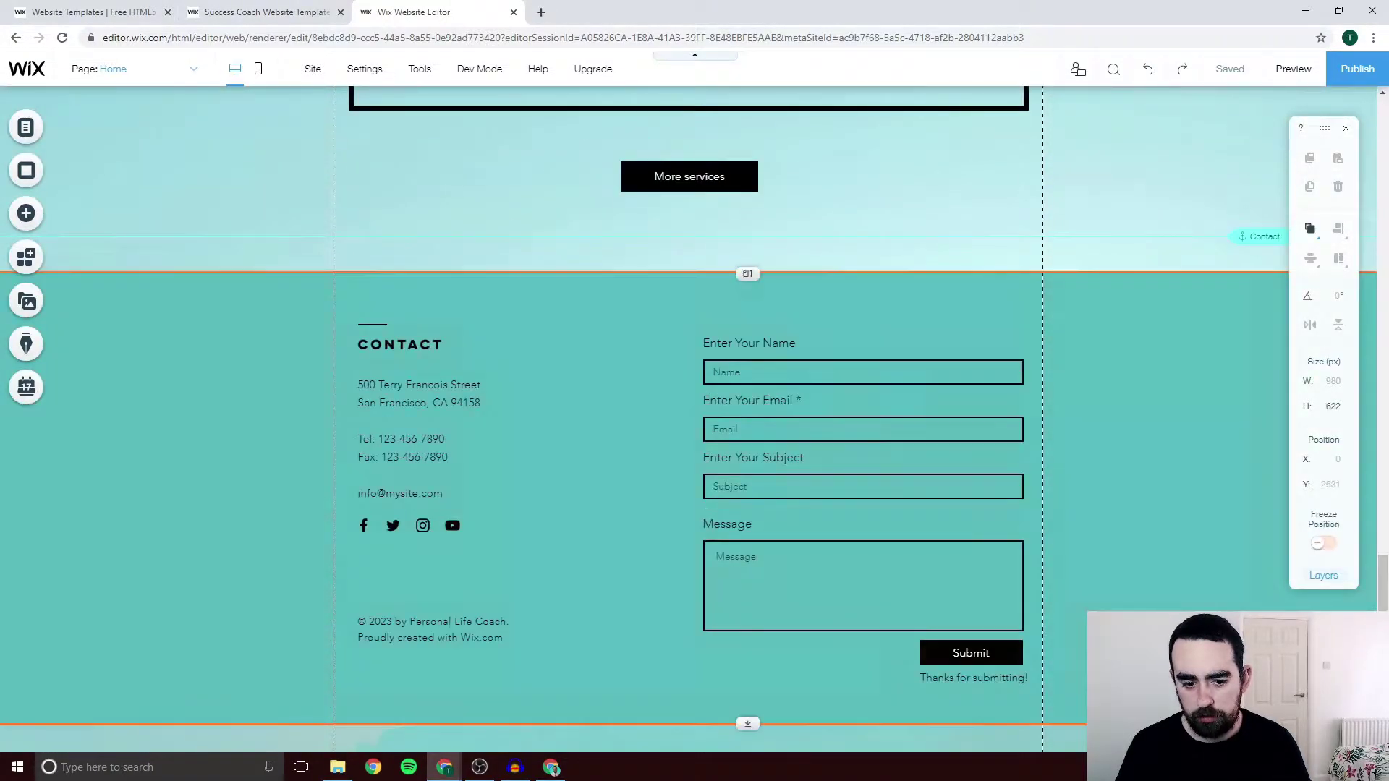
scroll(450, 366, up, 20)
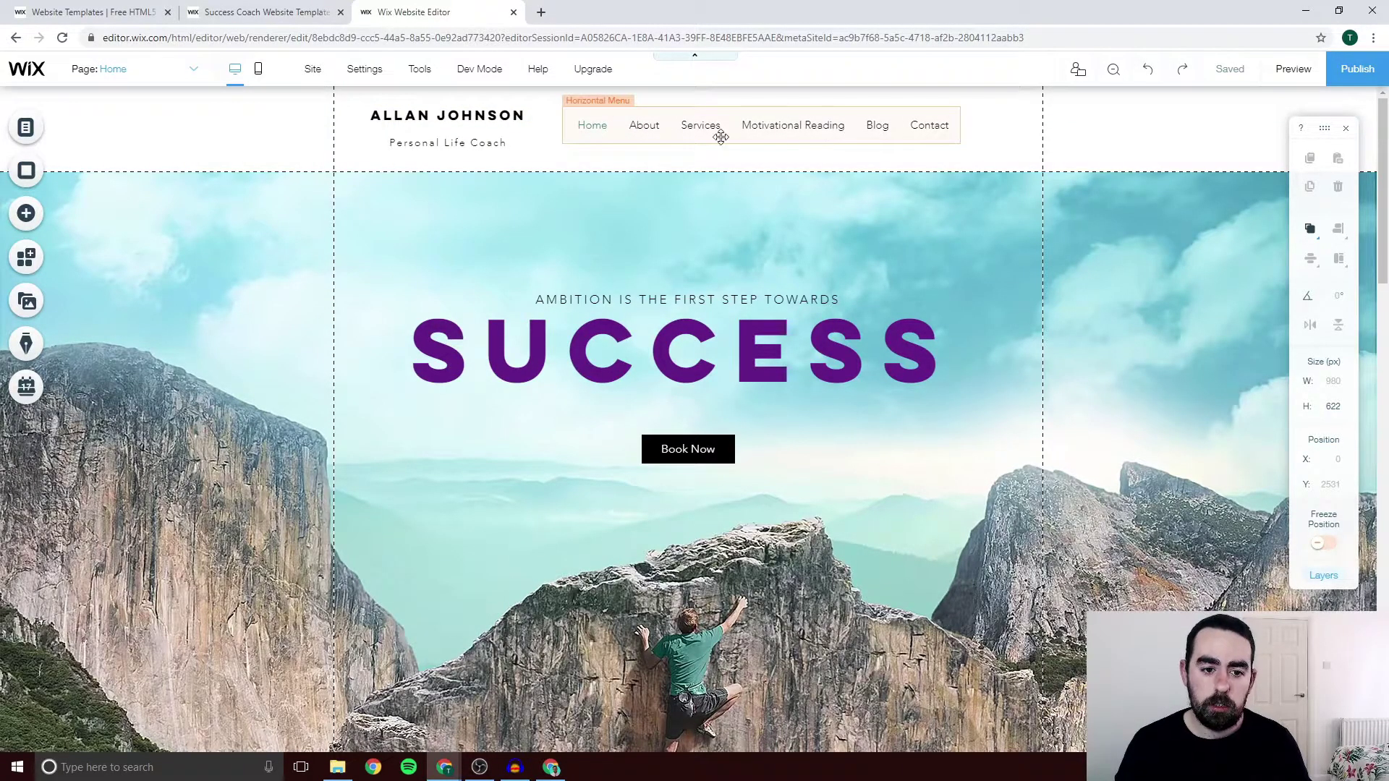
Inspect the header's menu, site name and tagline text, and the contact details and form in the footer
click(606, 122)
click(470, 153)
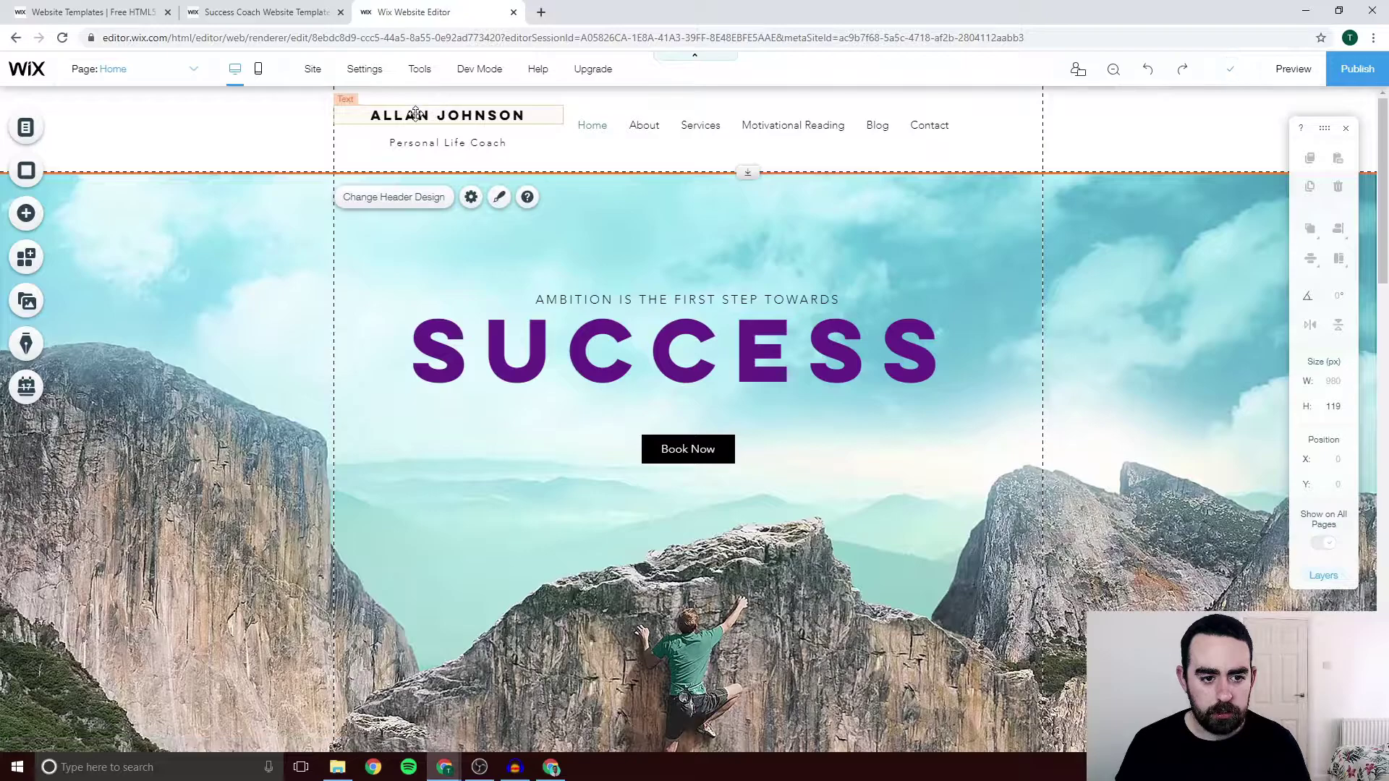
click(412, 147)
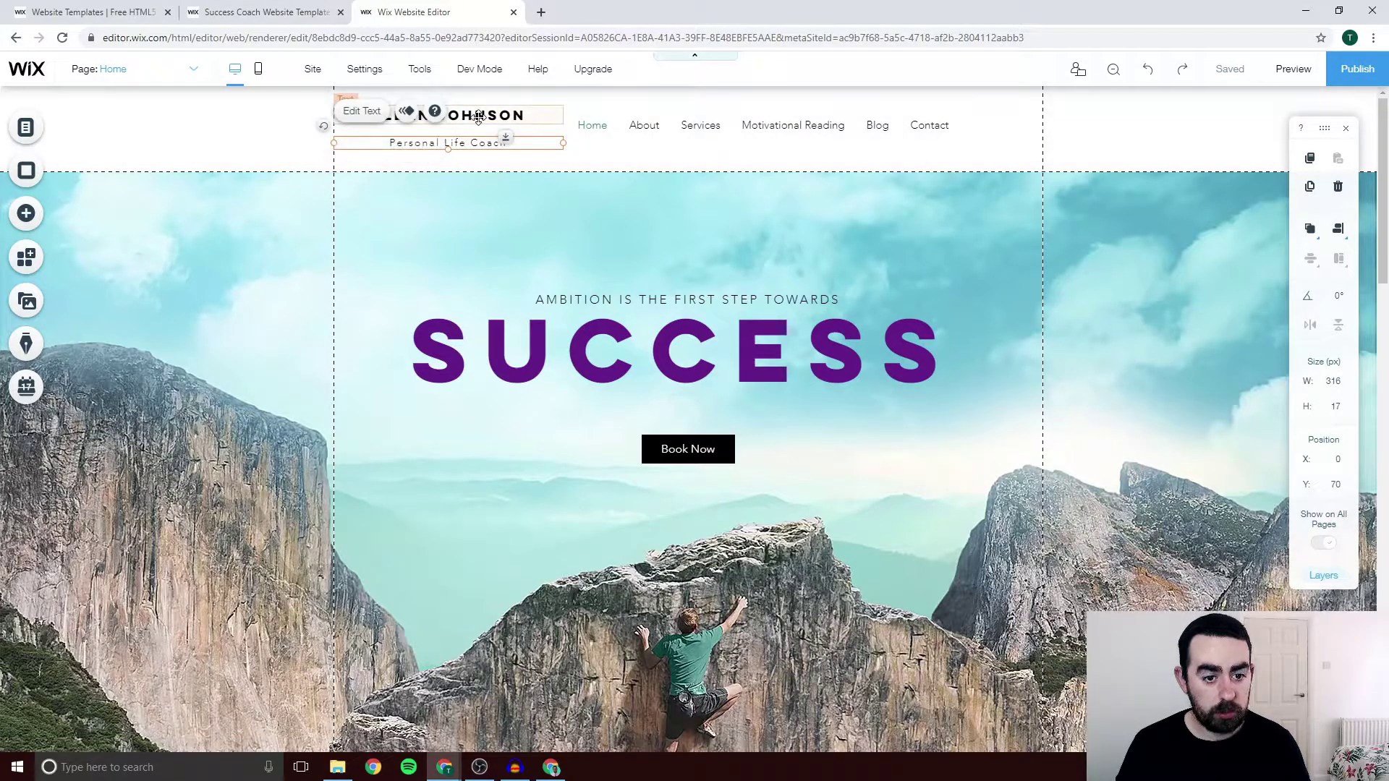
click(472, 117)
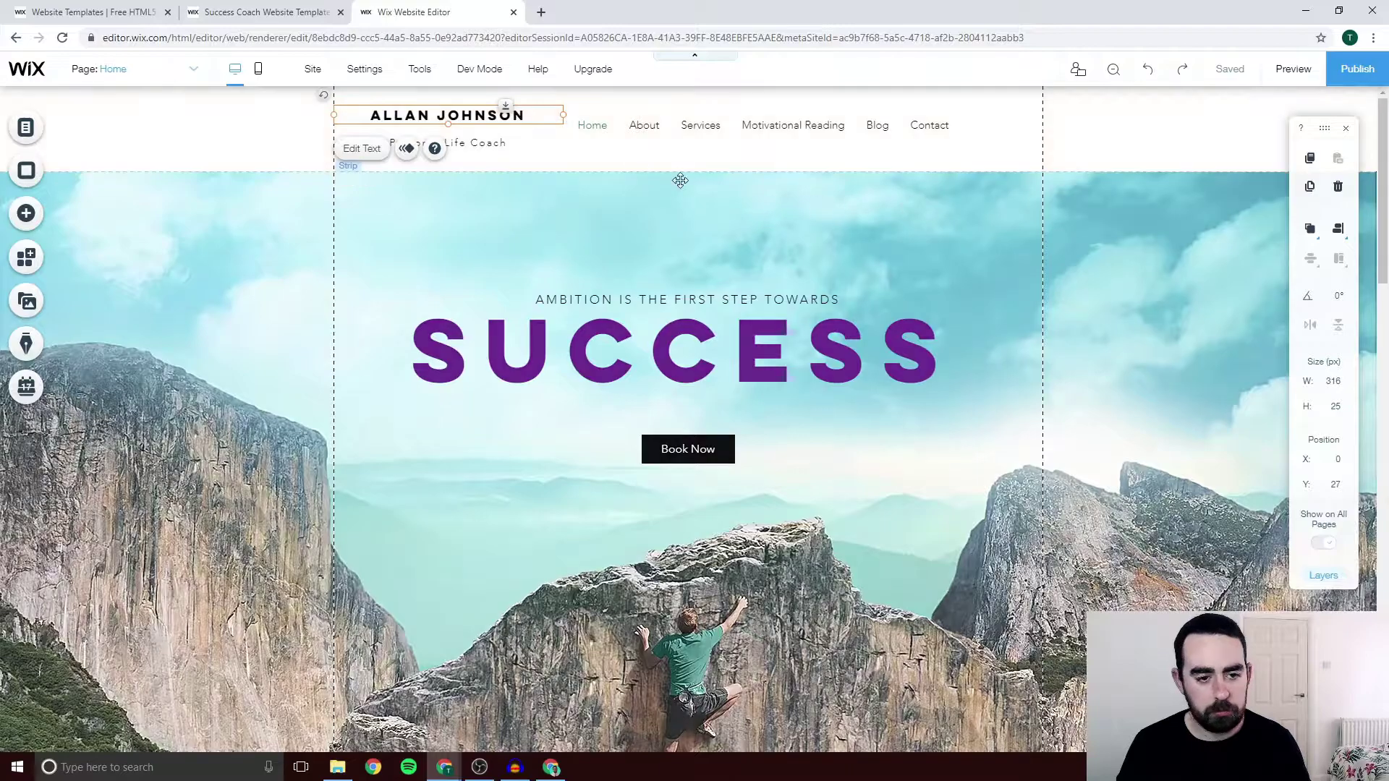
scroll(644, 167, down, 20)
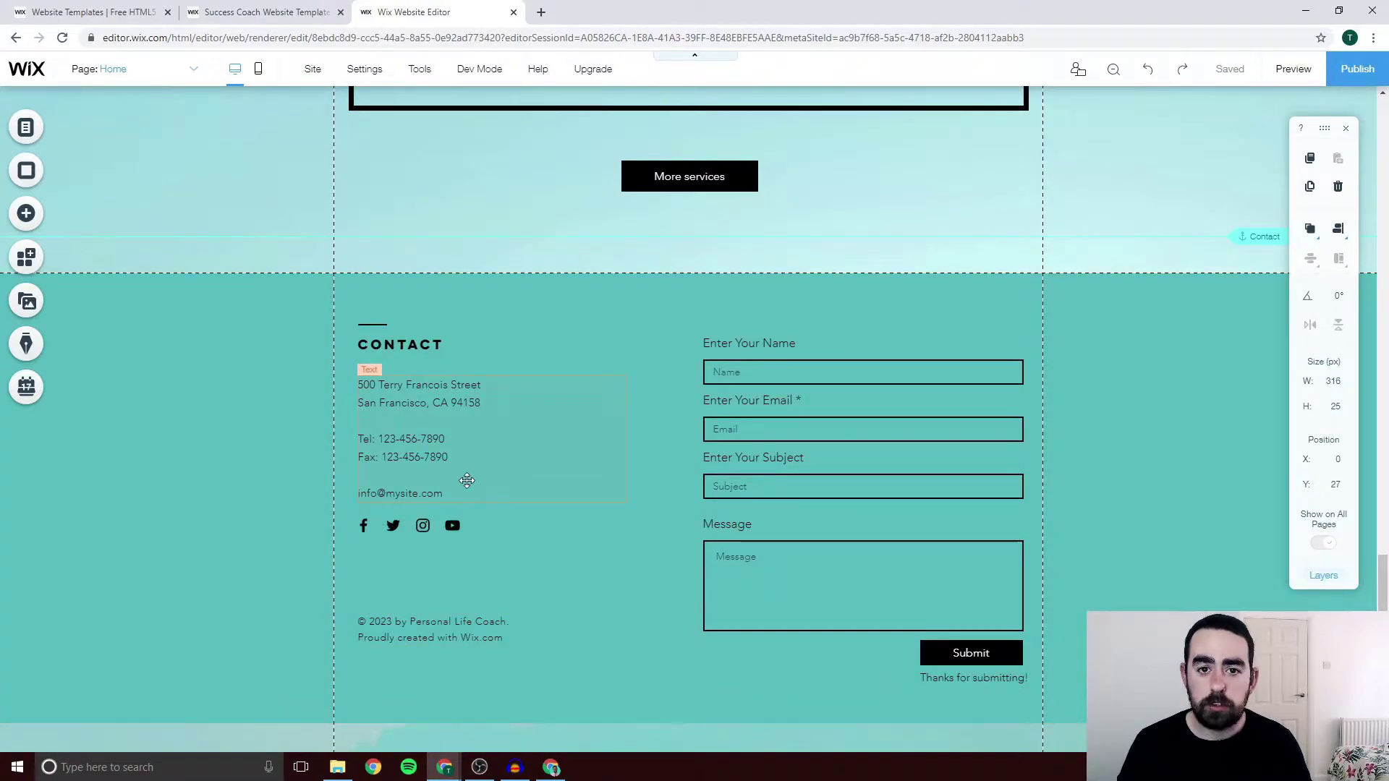
scroll(541, 493, up, 2)
scroll(533, 496, down, 2)
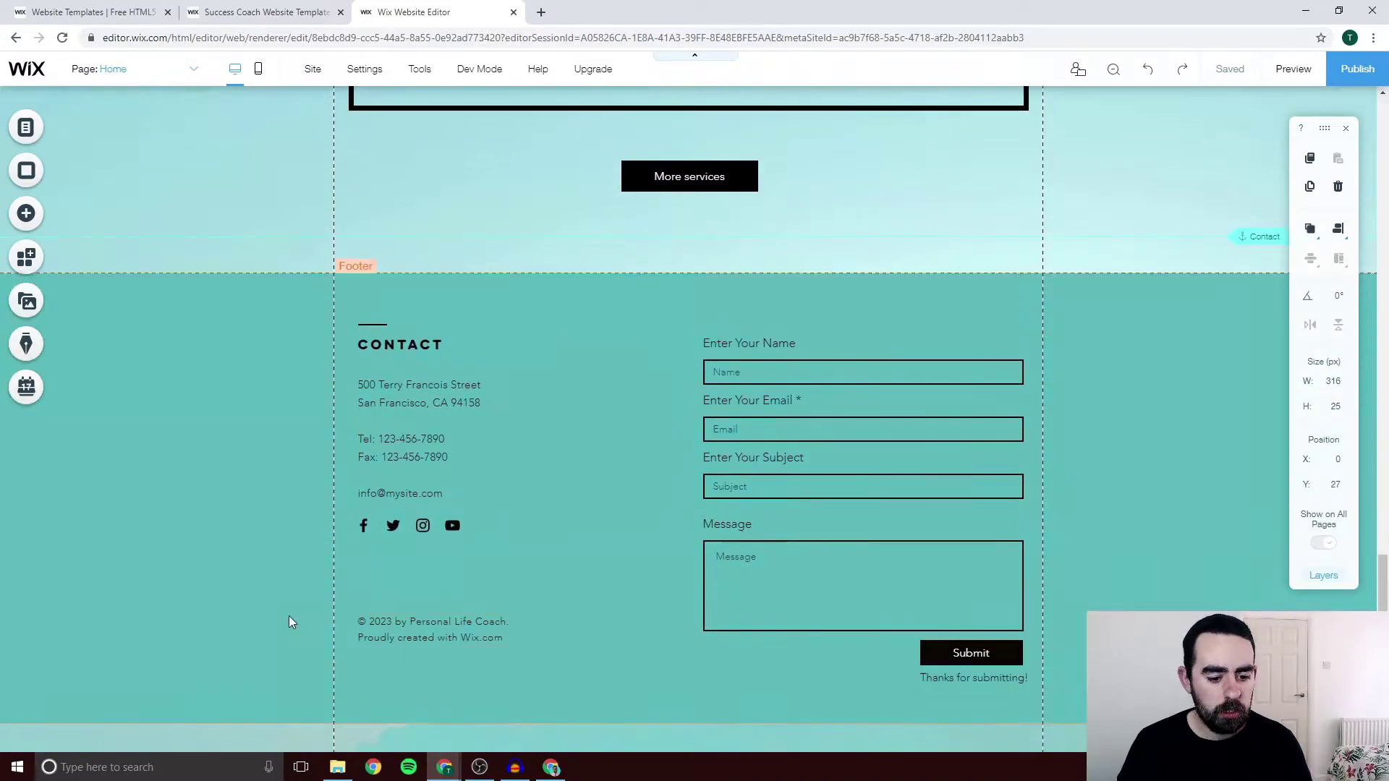
scroll(434, 535, up, 15)
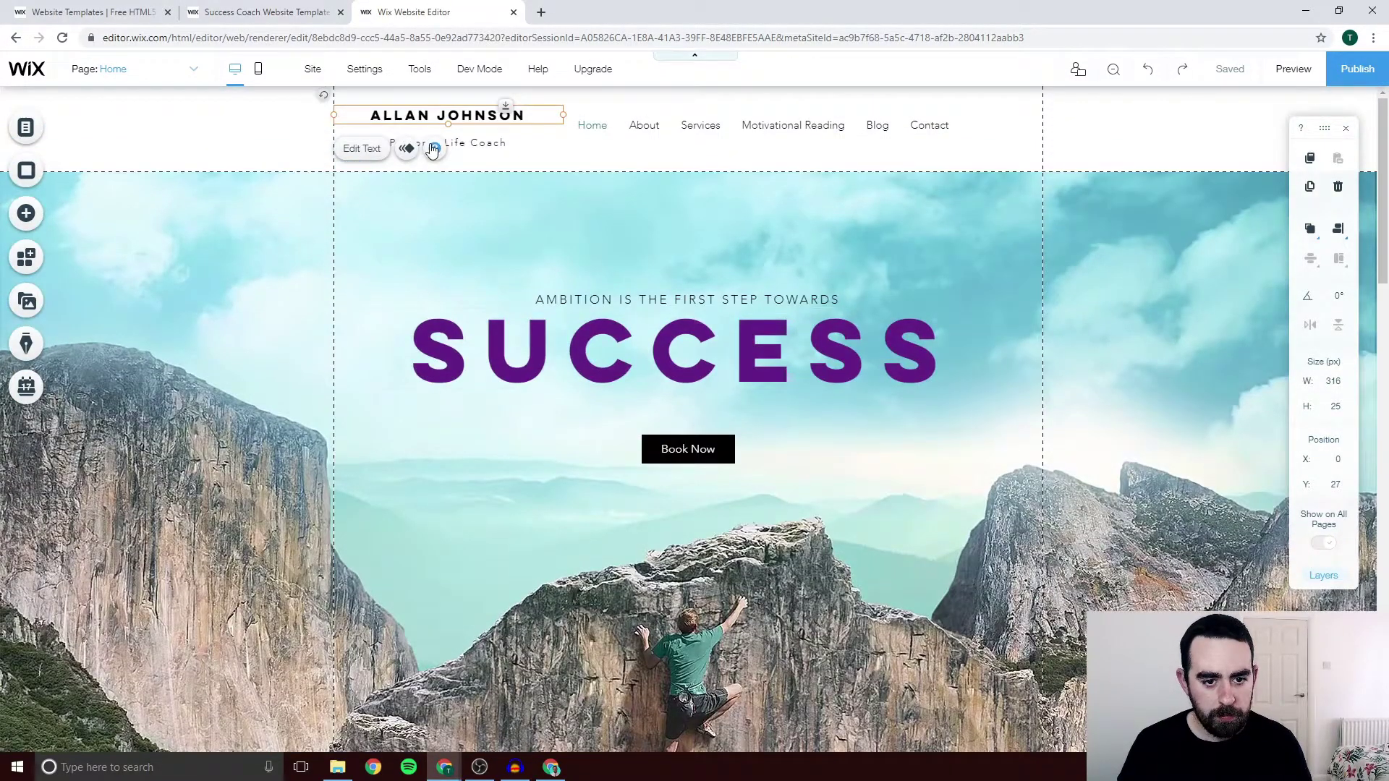
click(518, 137)
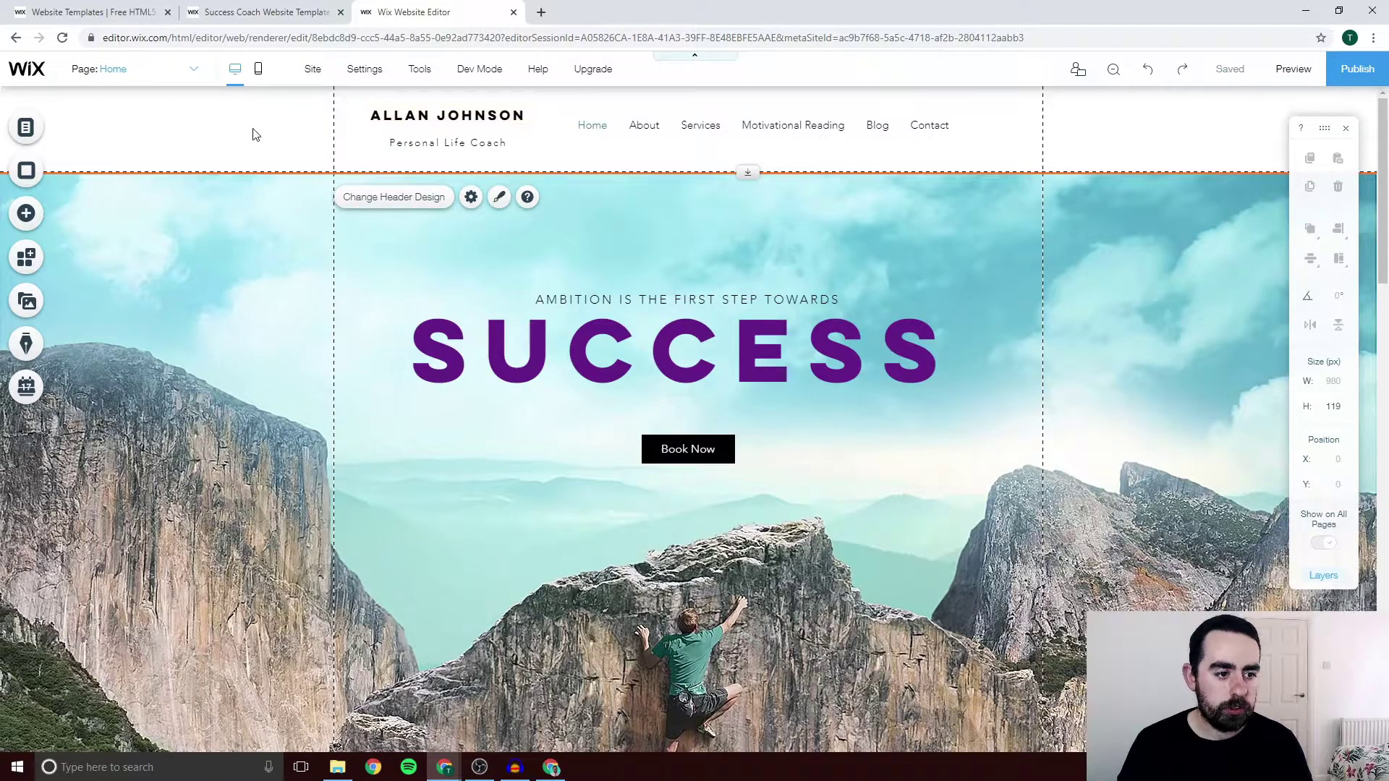
Delete the Blog page from the site menu
click(29, 134)
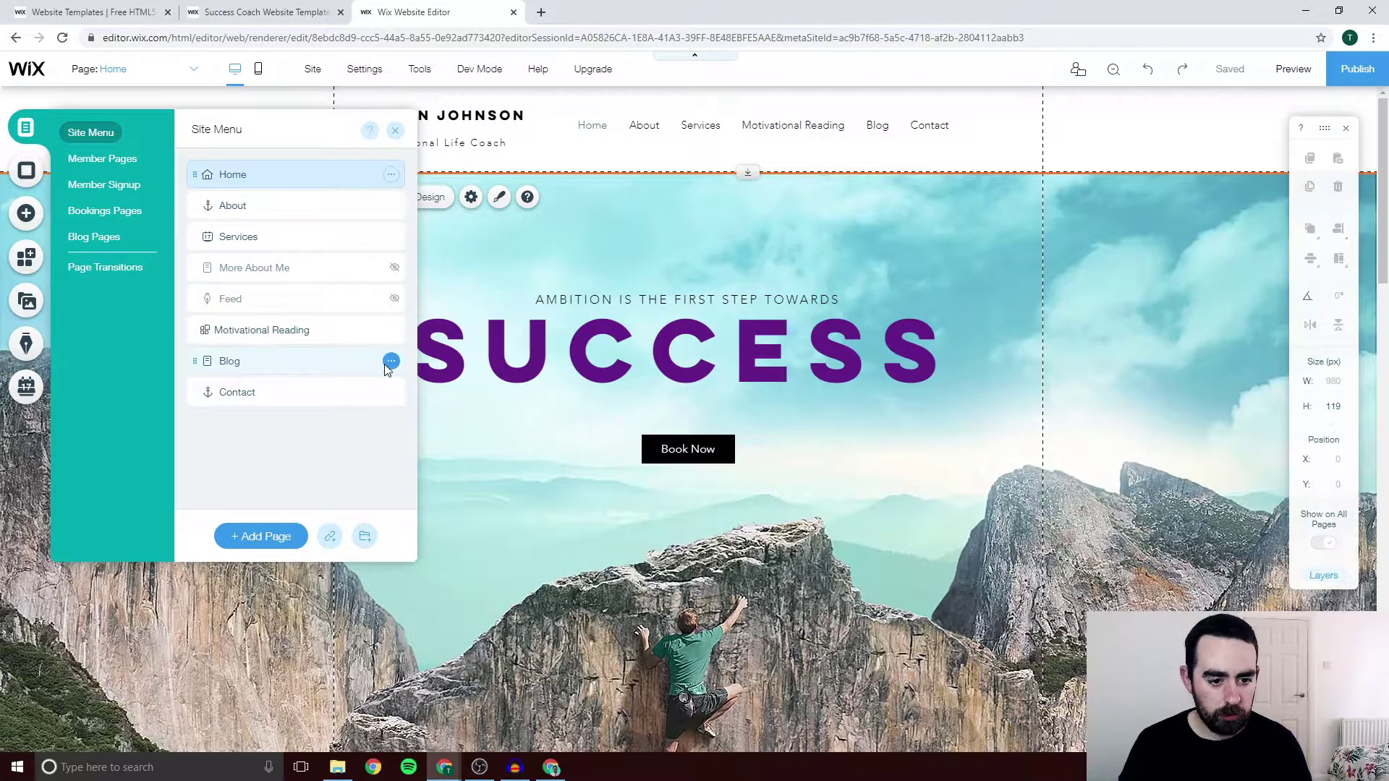
click(389, 363)
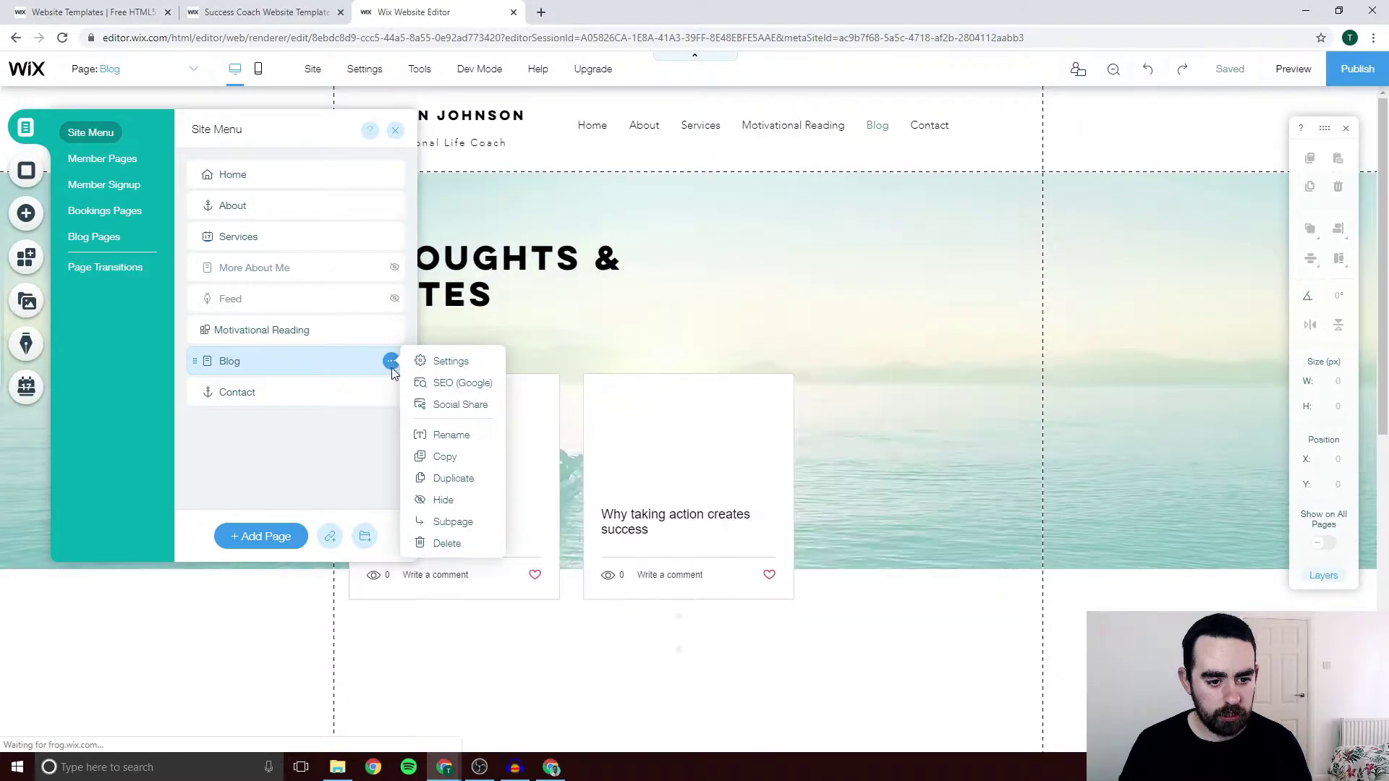
click(447, 543)
click(843, 467)
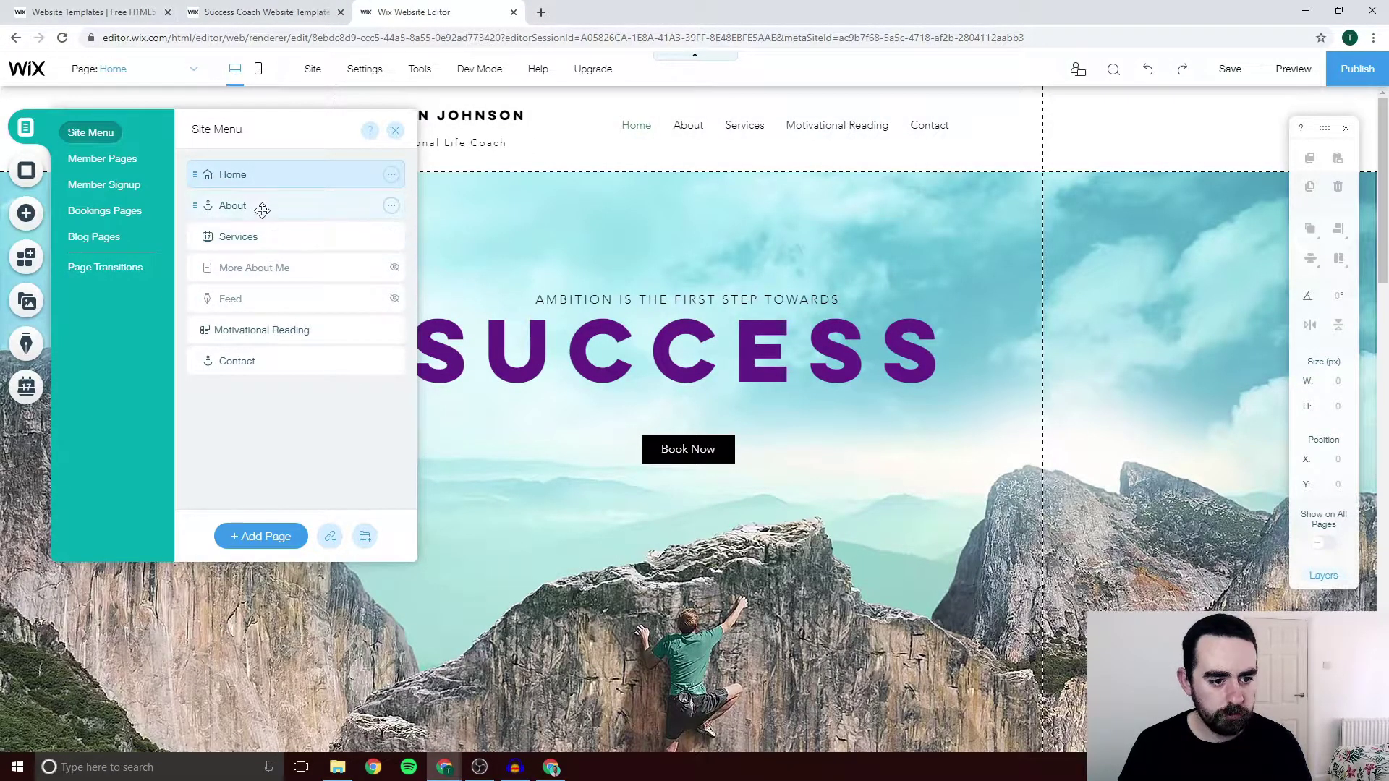
View the Services page and the home page's About section through the site menu
click(296, 239)
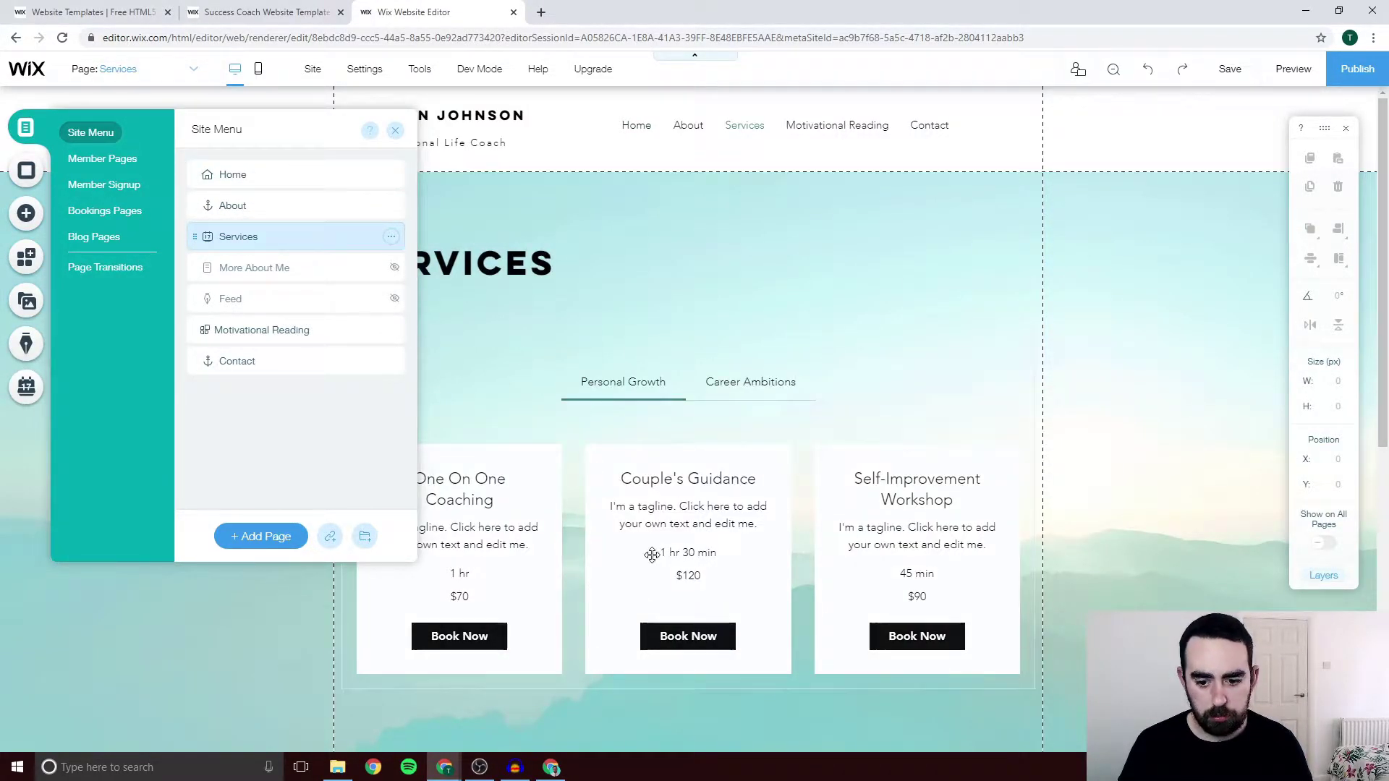
click(264, 209)
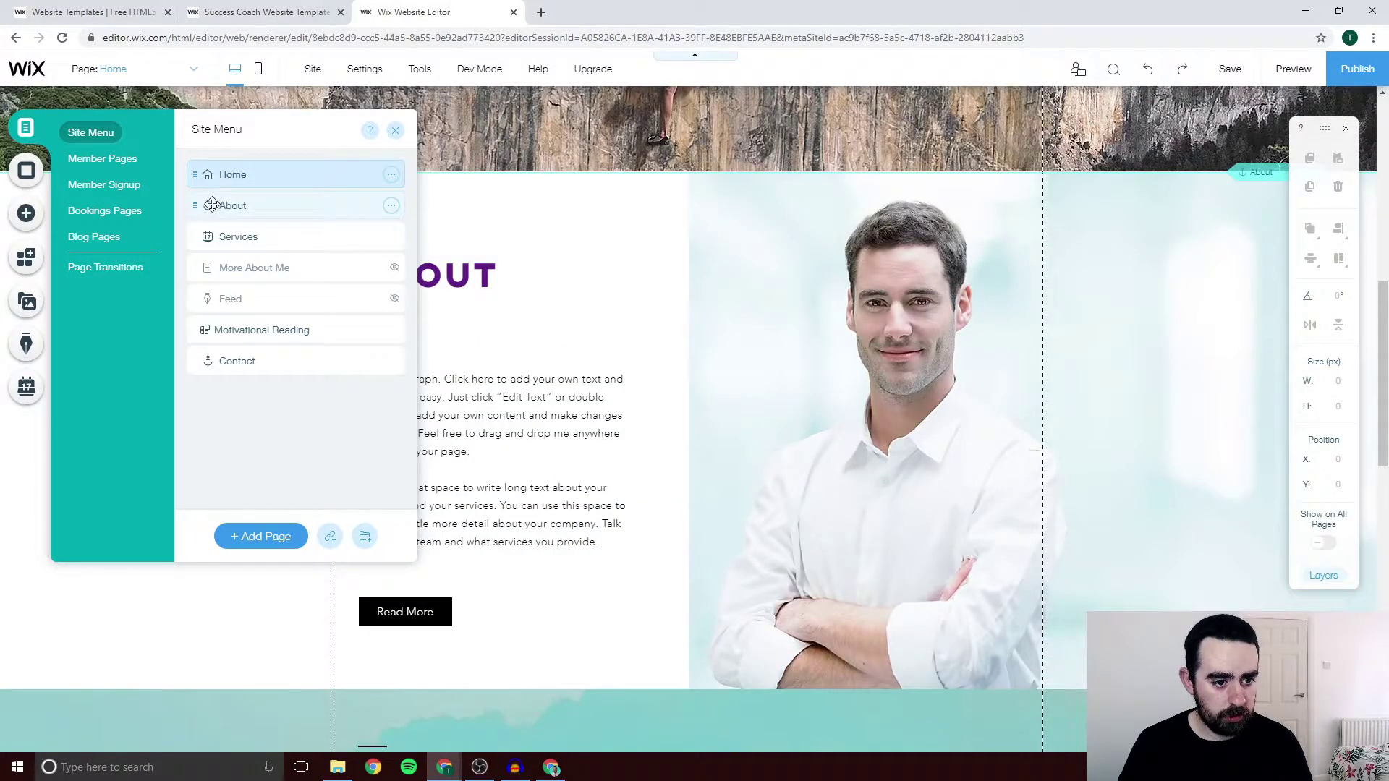
scroll(528, 289, up, 10)
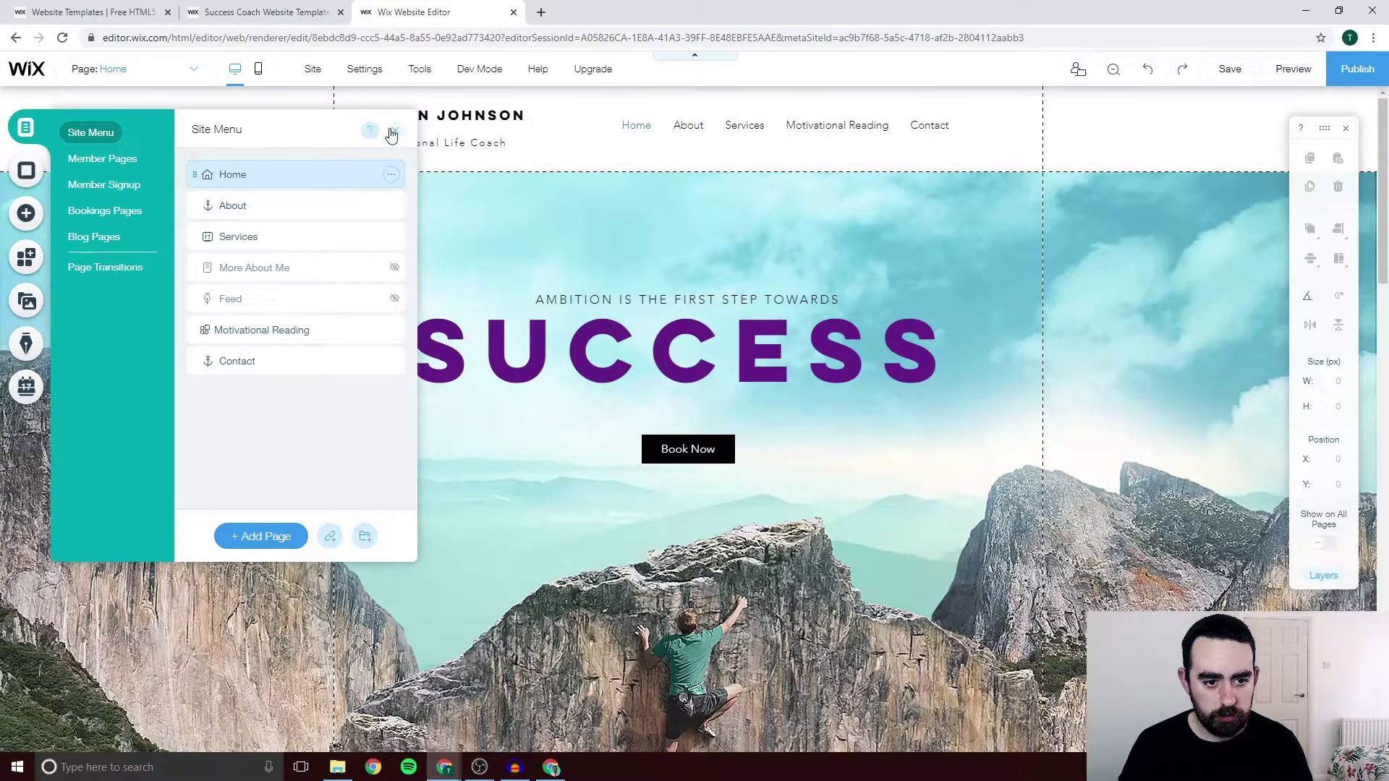
click(393, 134)
Preview the site and check its About section, Services page and Home page through the header navigation
click(1292, 69)
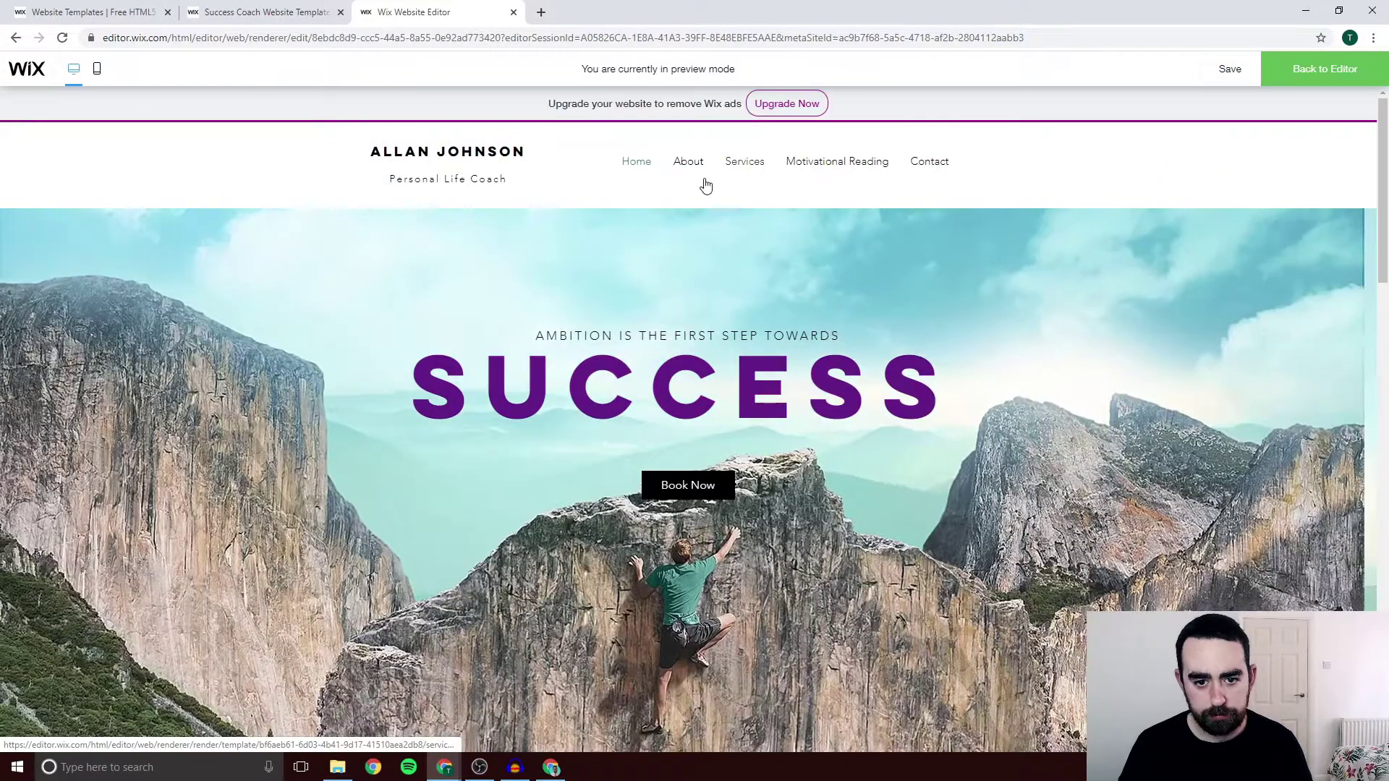
click(688, 163)
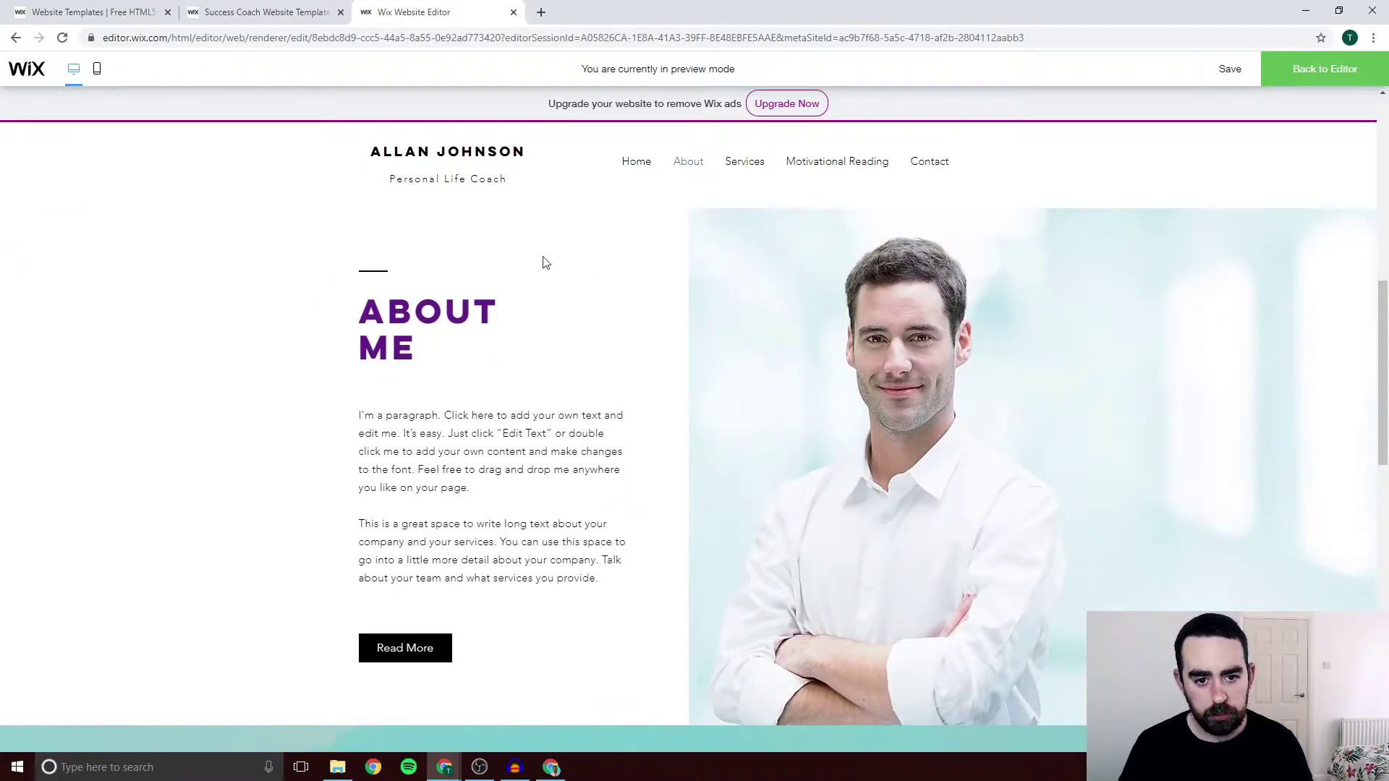
scroll(649, 346, up, 5)
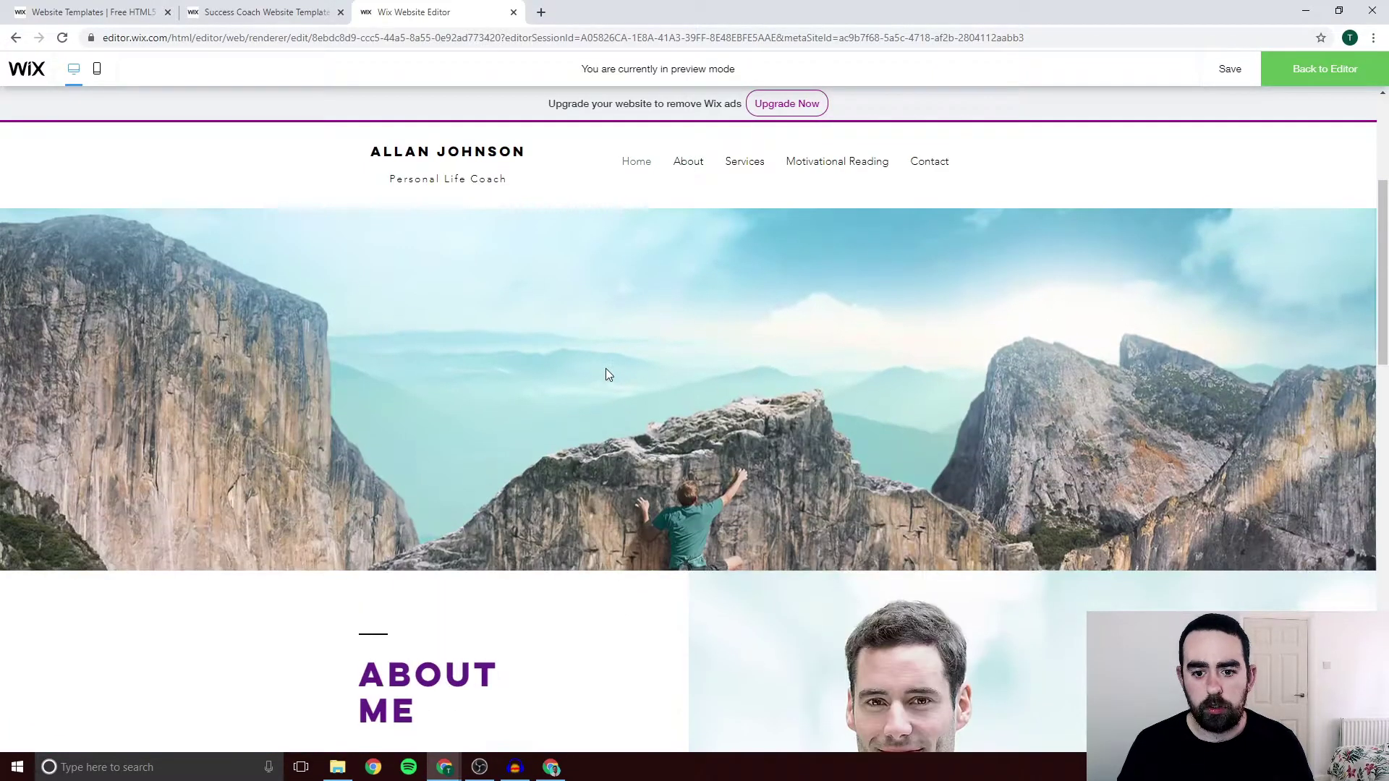
scroll(619, 339, down, 3)
scroll(620, 341, down, 5)
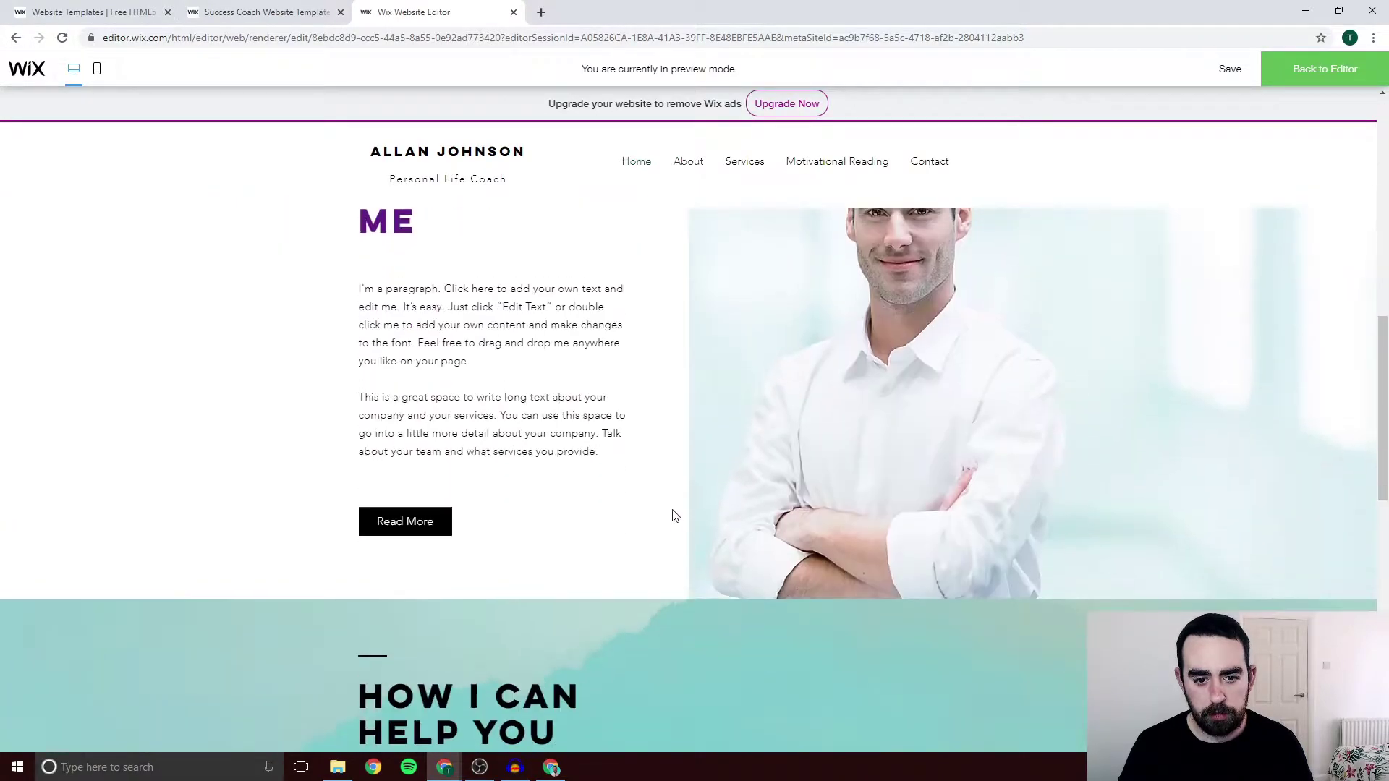
scroll(674, 522, up, 10)
click(738, 164)
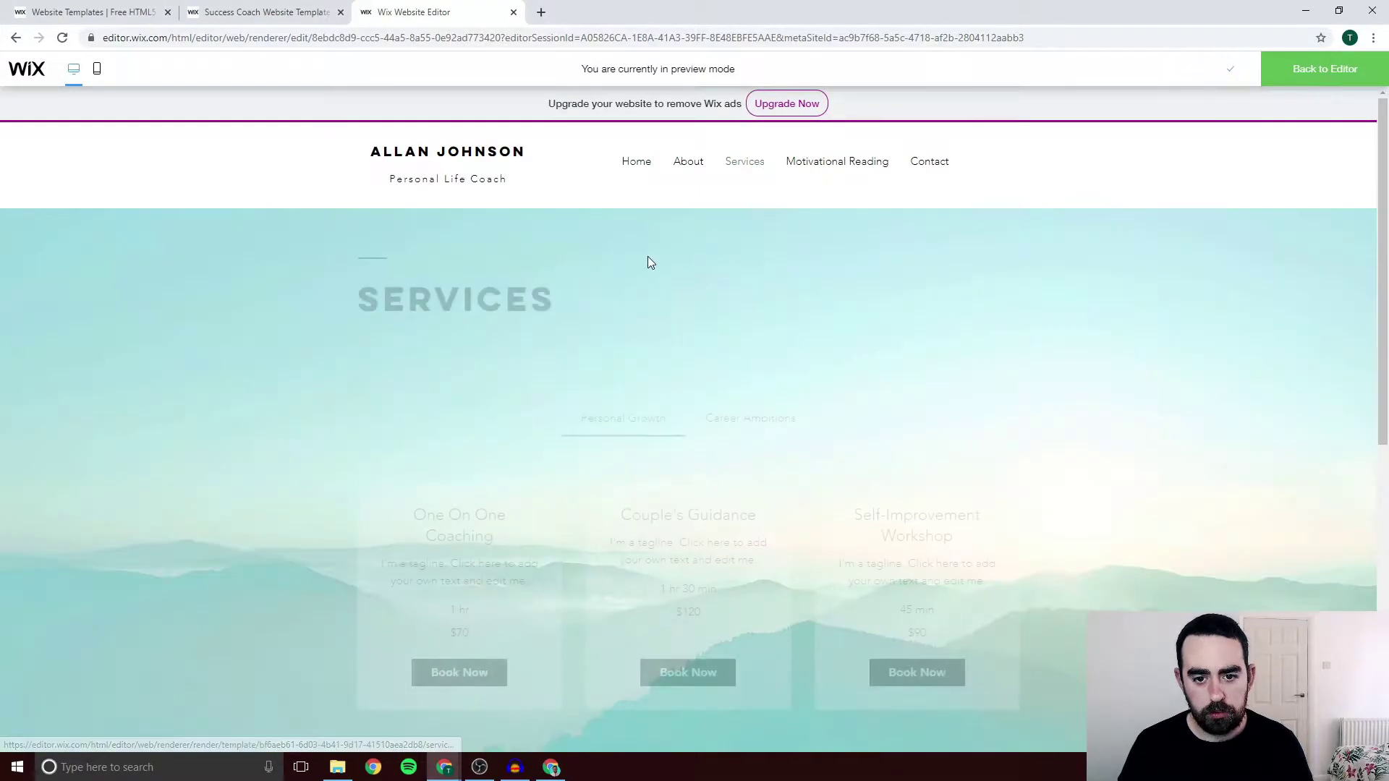
scroll(502, 330, down, 5)
scroll(436, 379, up, 5)
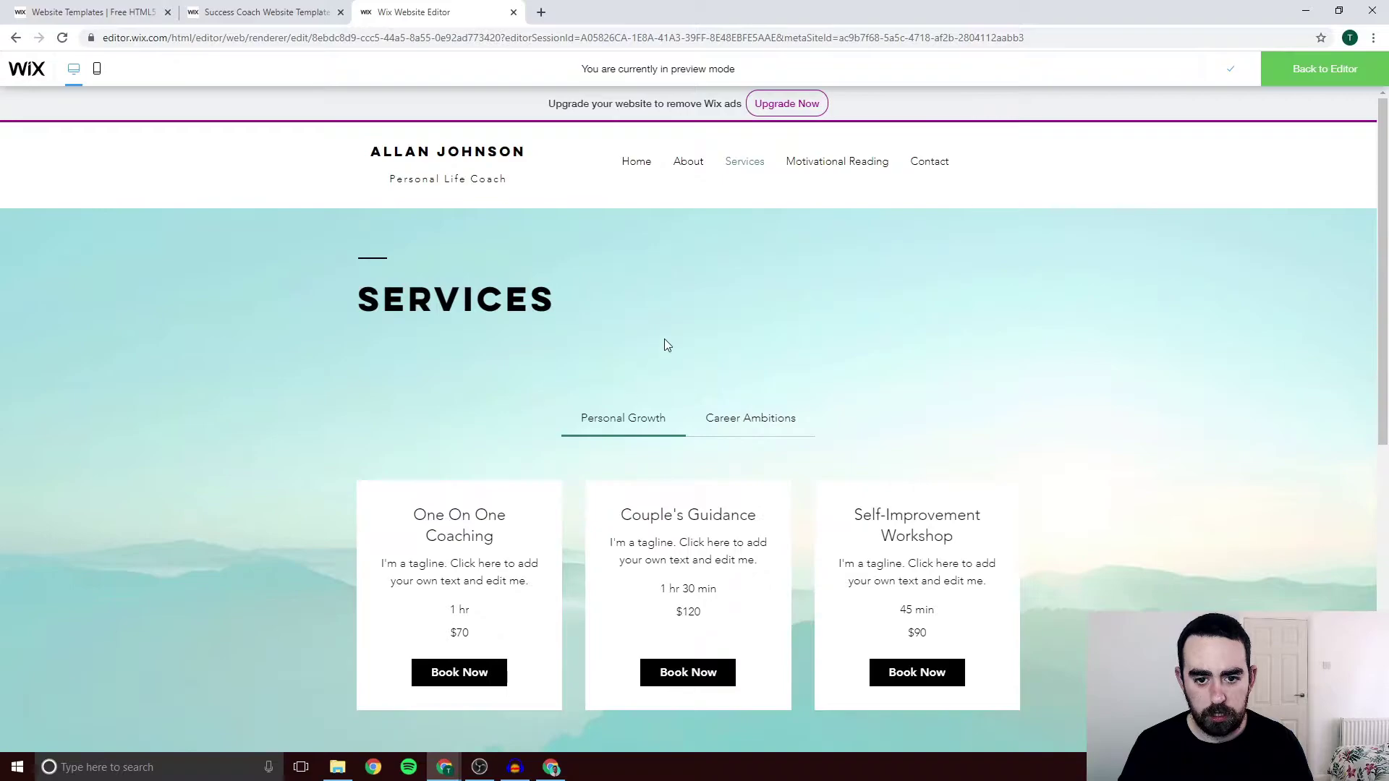
click(635, 167)
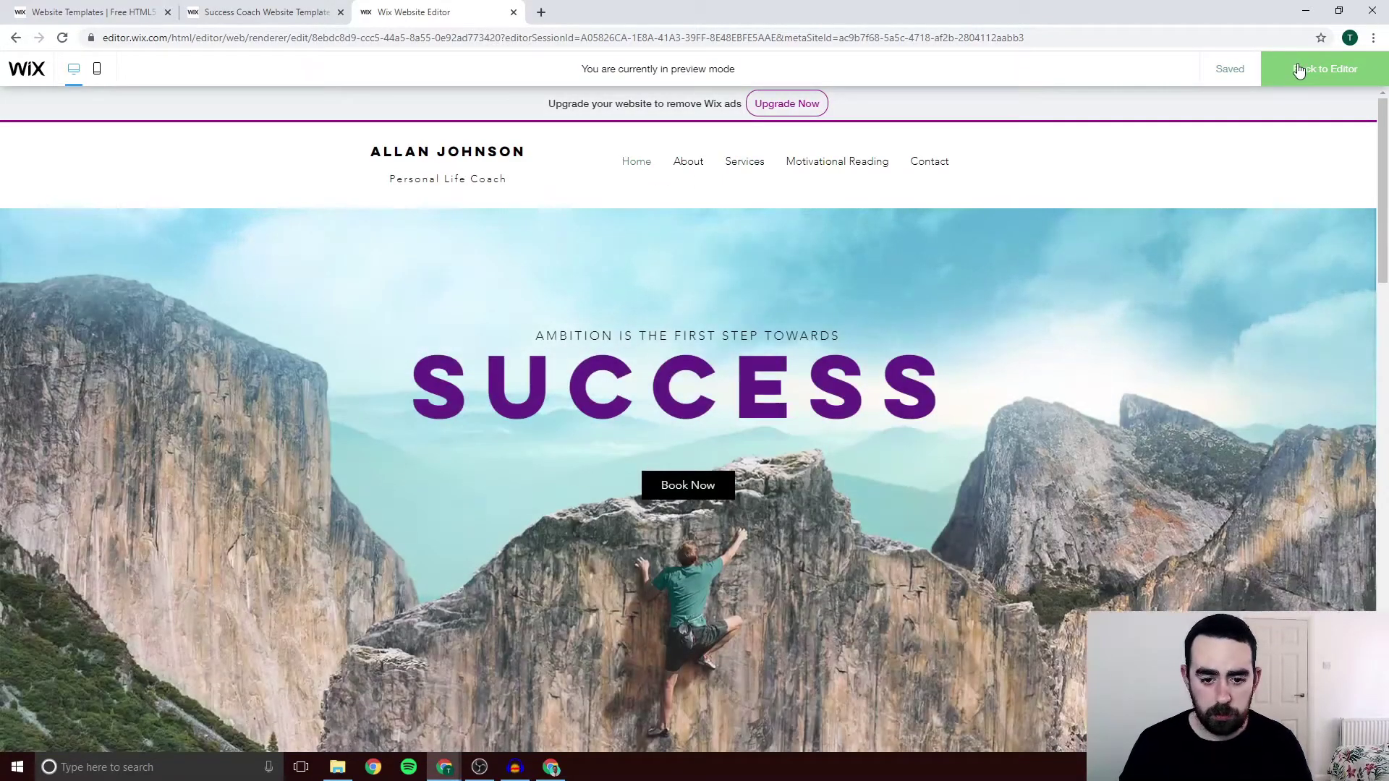
Return from preview to editing and inspect the About anchor above the home page's About Me section
click(1298, 70)
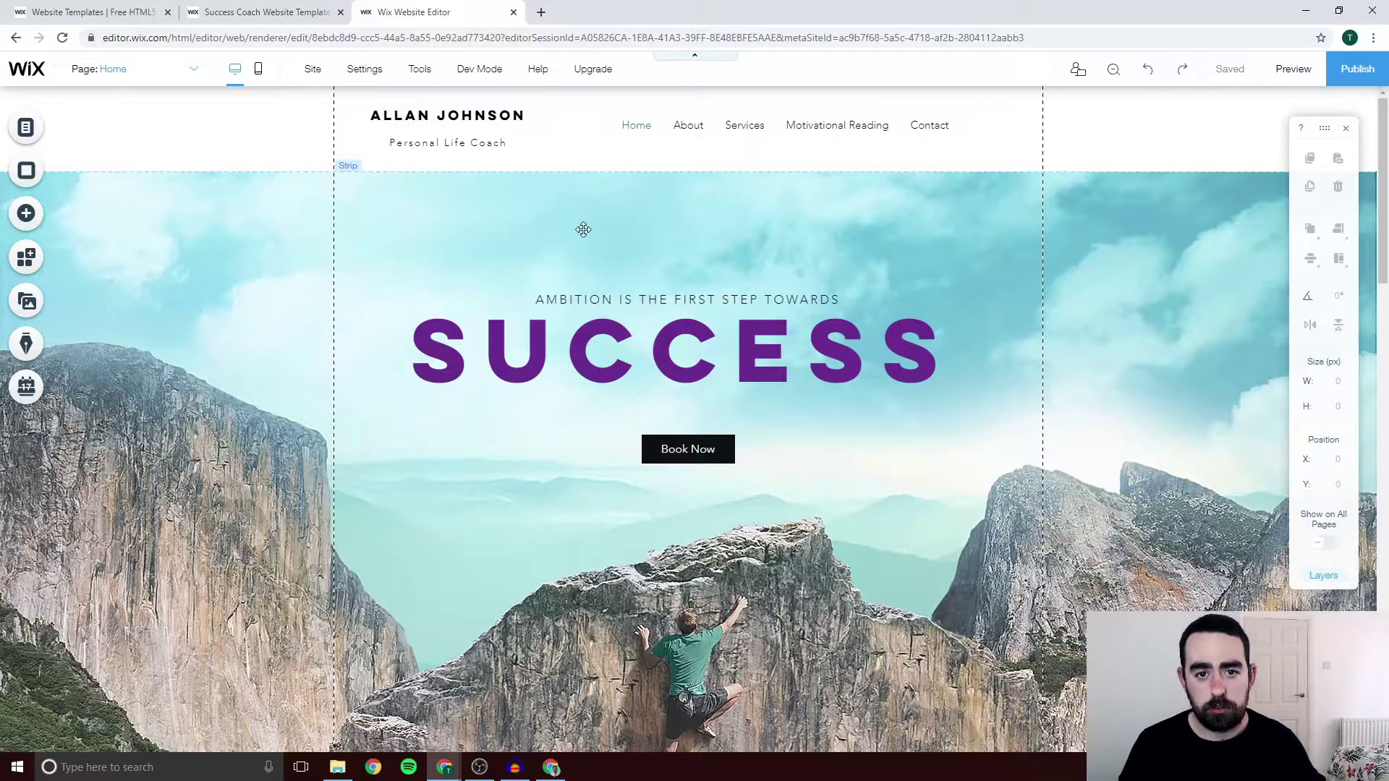
scroll(671, 266, down, 6)
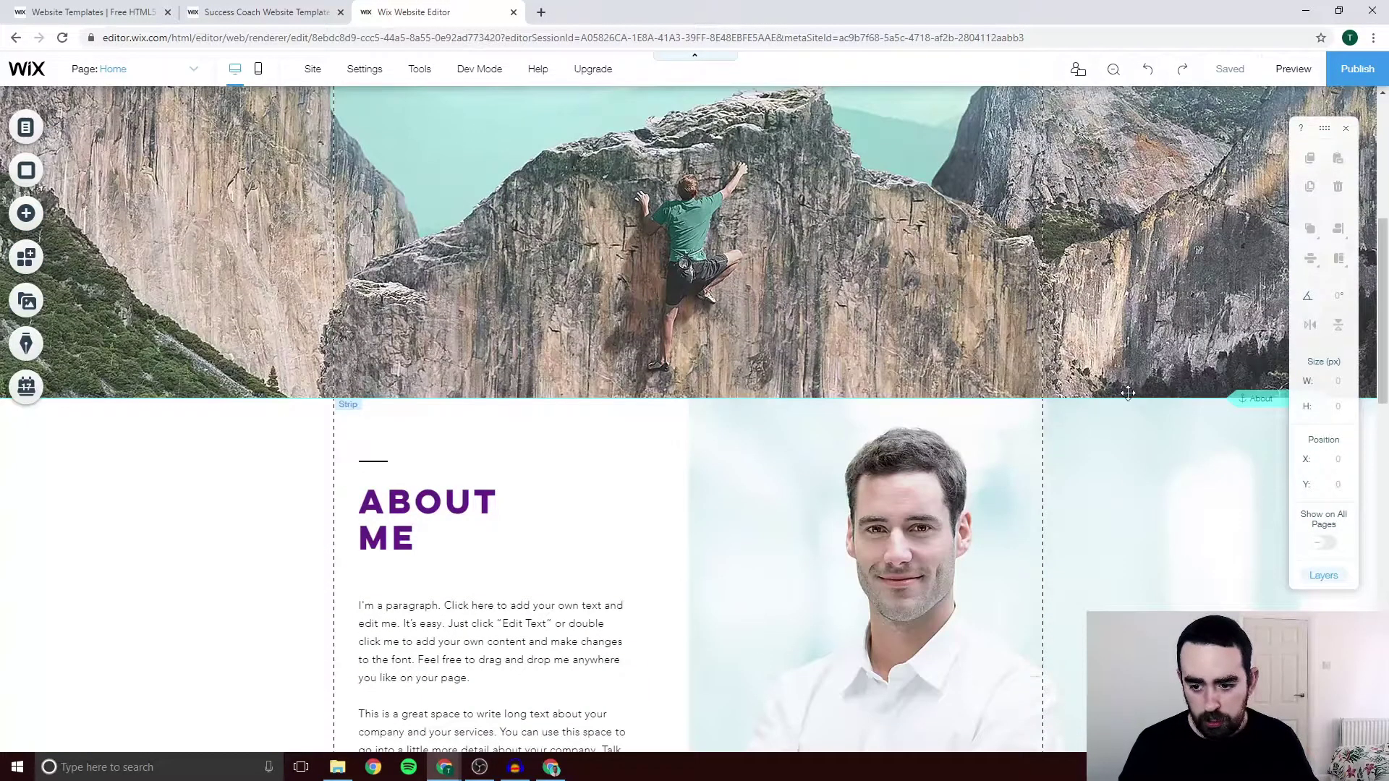
click(1257, 398)
mouse_move(1257, 399)
mouse_down()
mouse_move(1253, 359)
mouse_move(1255, 397)
mouse_up()
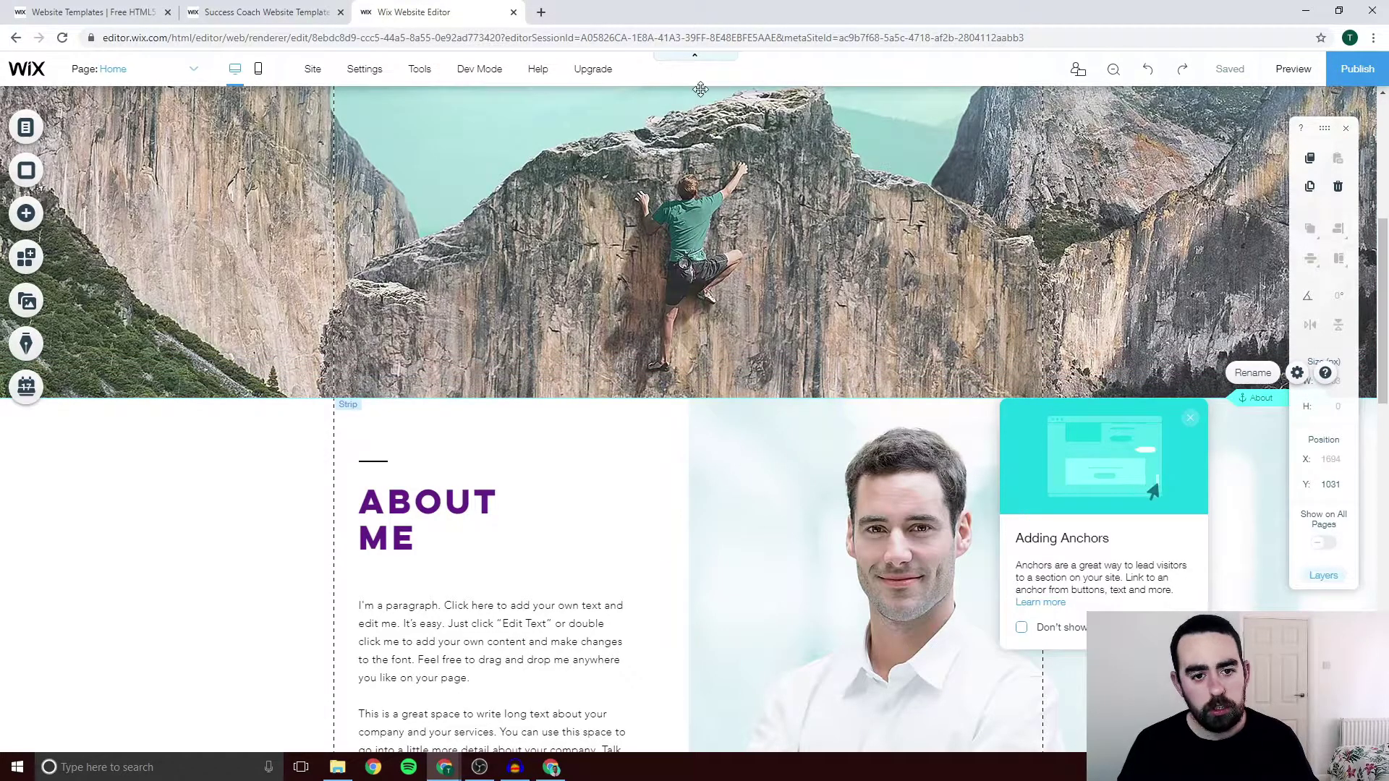
scroll(750, 280, up, 1)
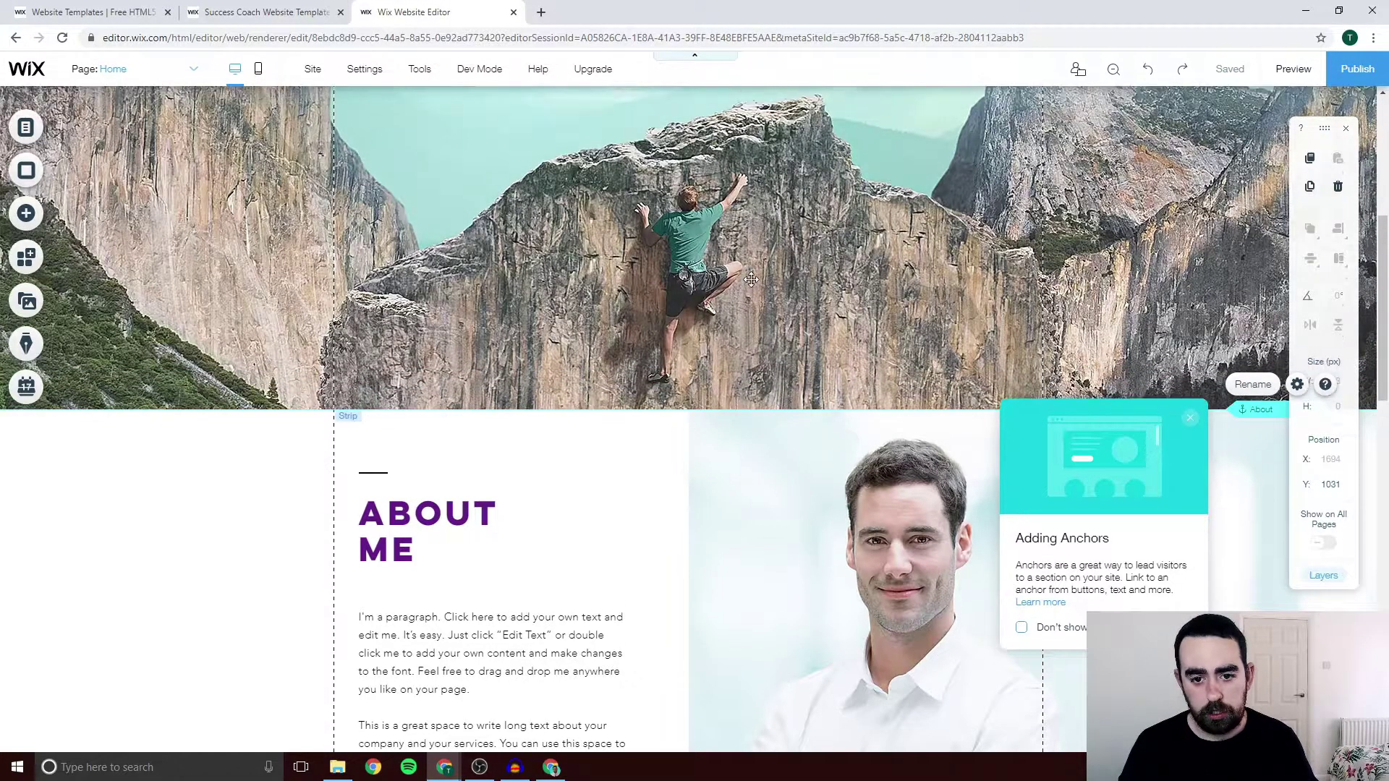
scroll(751, 279, up, 5)
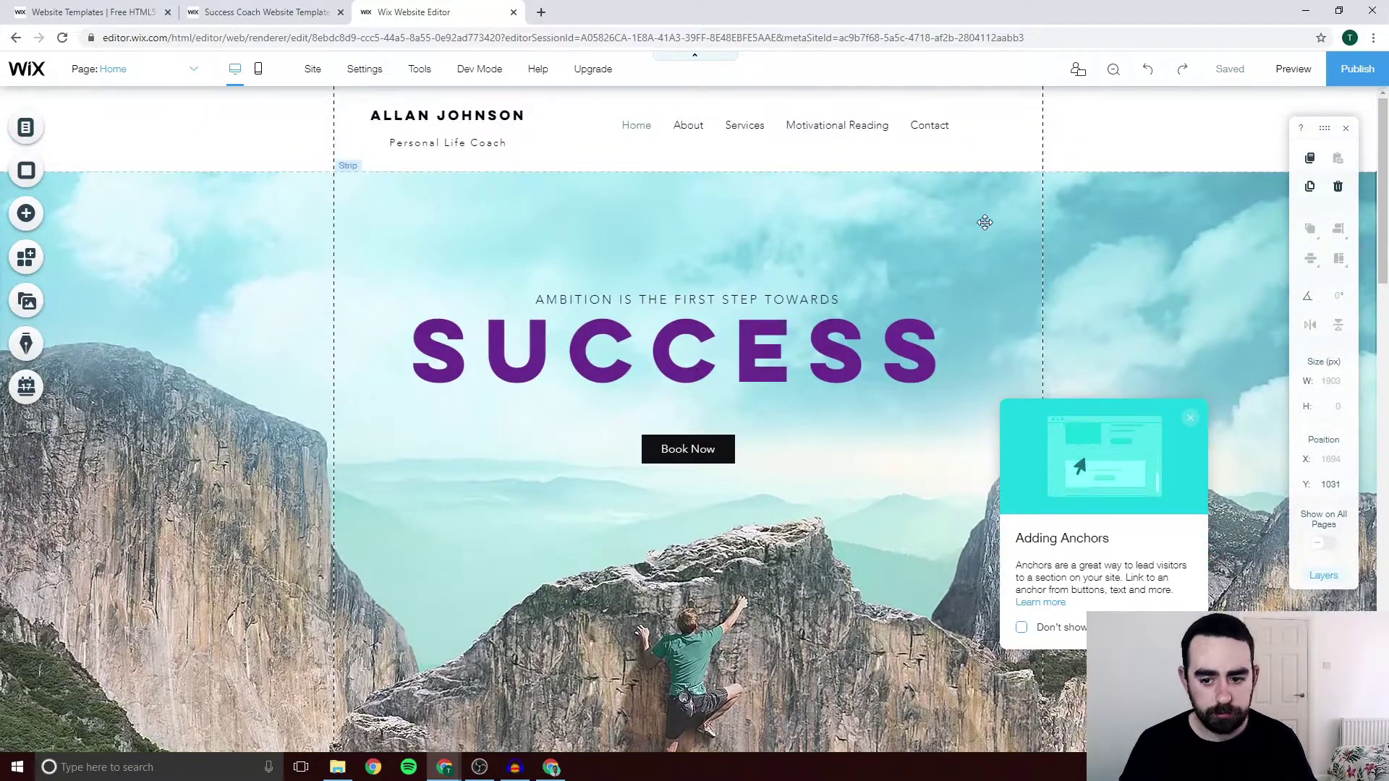
click(1190, 417)
Add a new page named Recruitment and move it below Contact at the end of the site menu
click(25, 128)
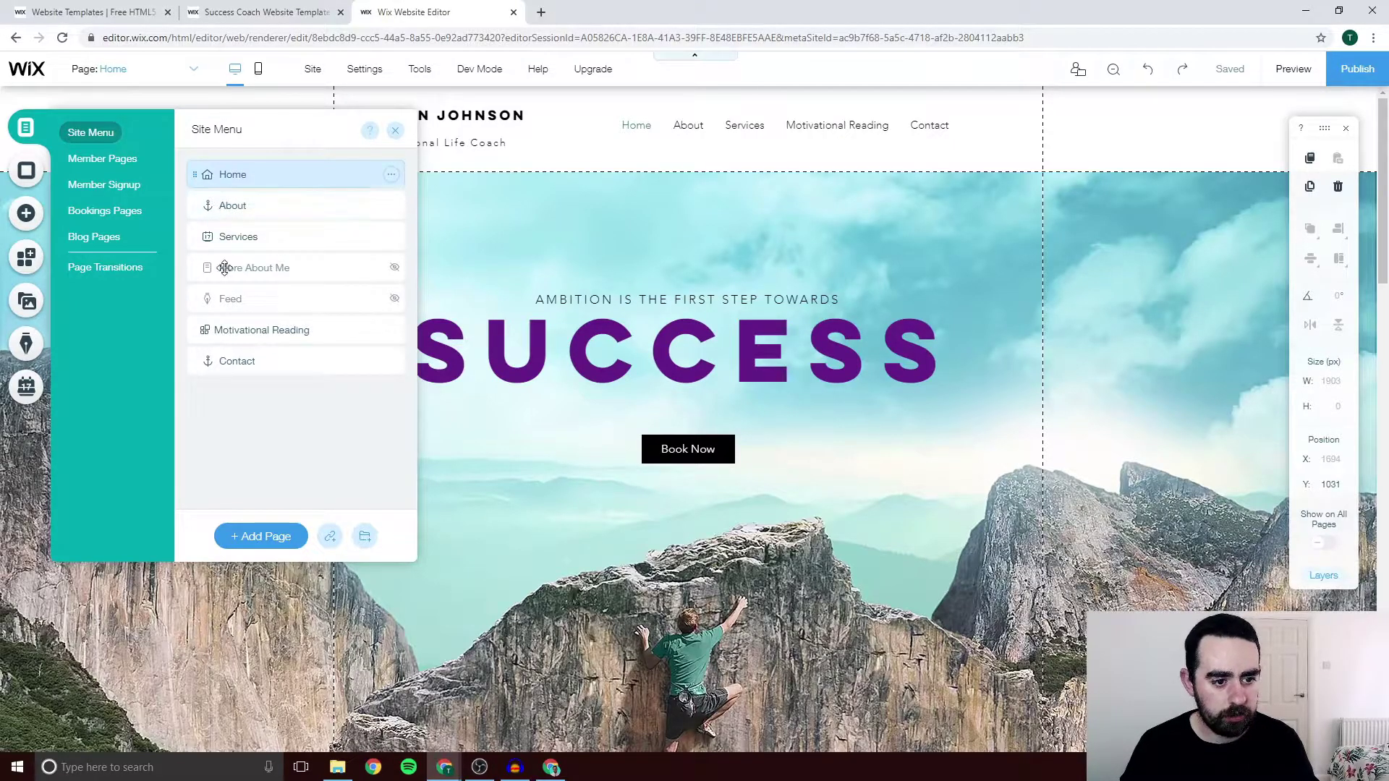
click(253, 536)
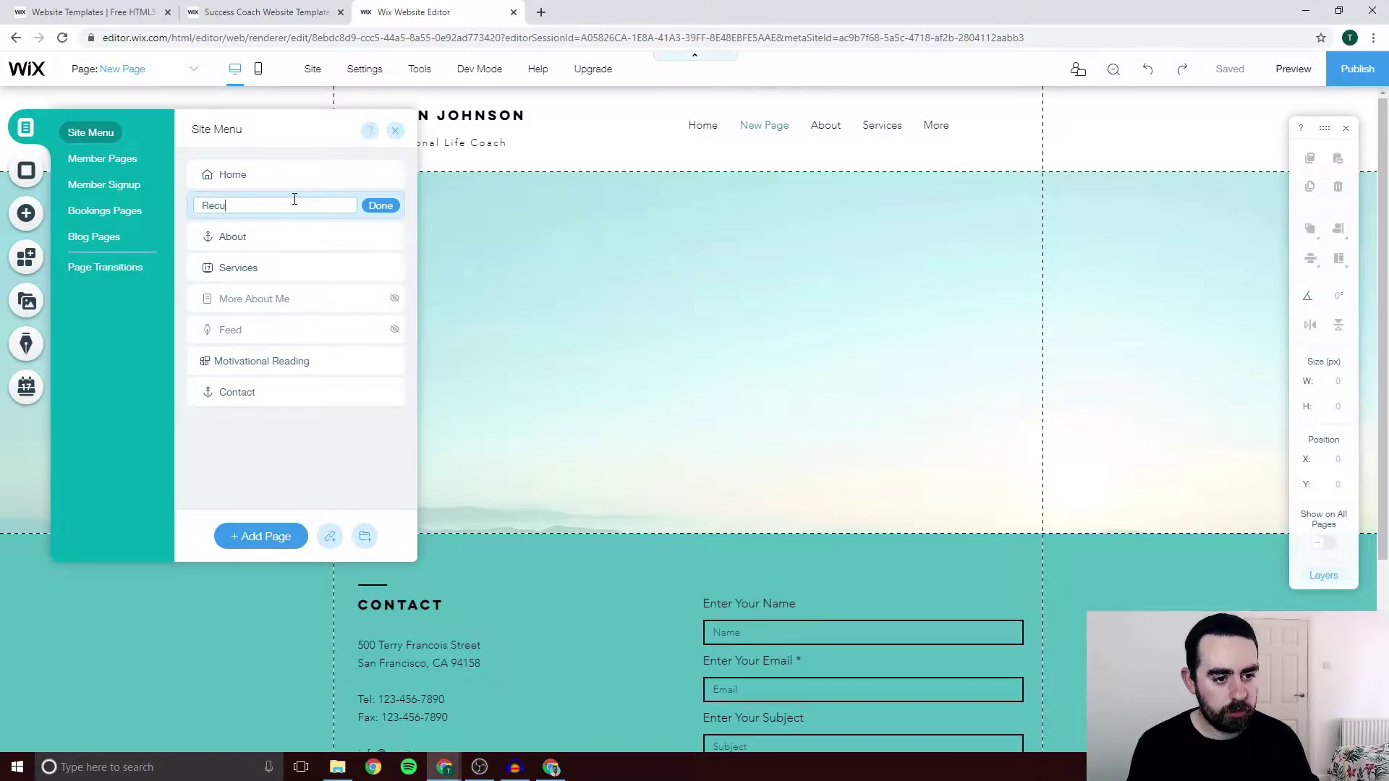
key(Return)
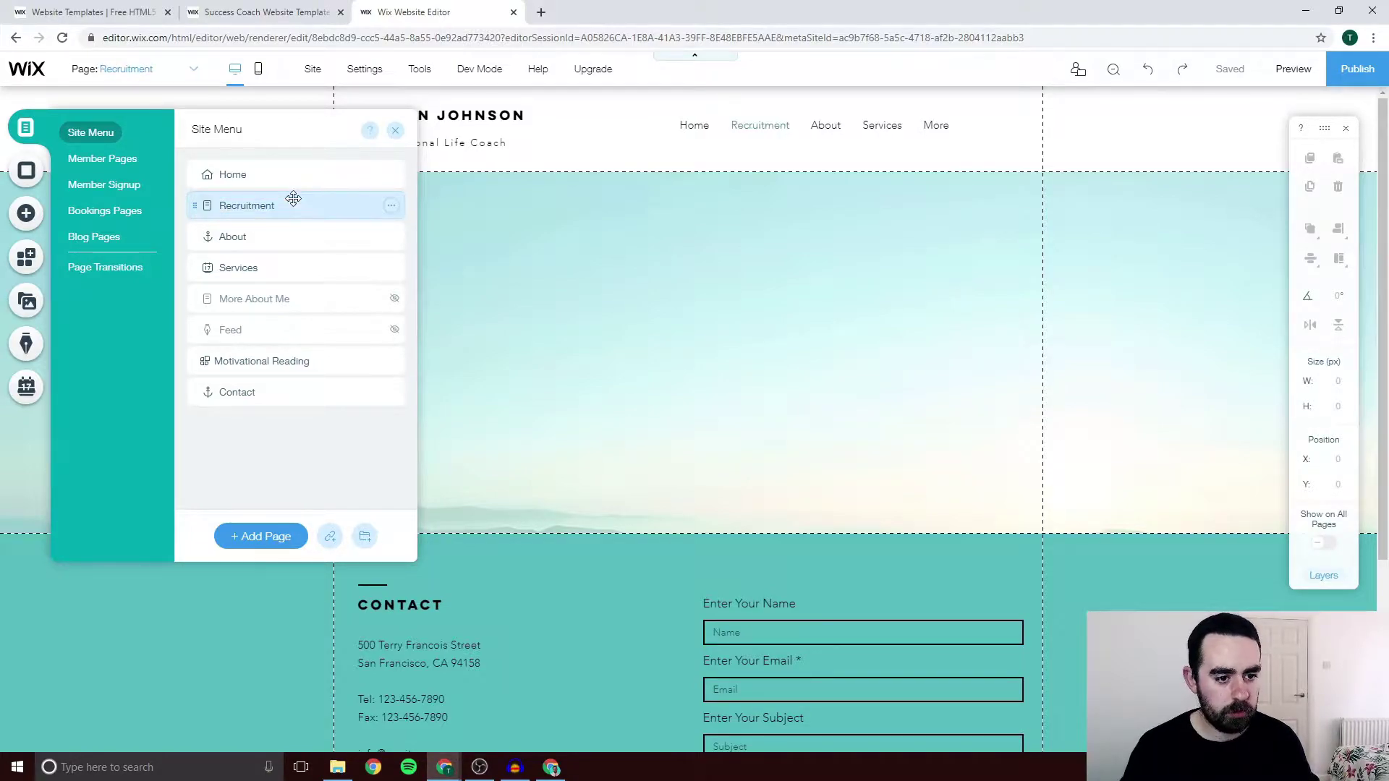
drag(292, 204, 258, 398)
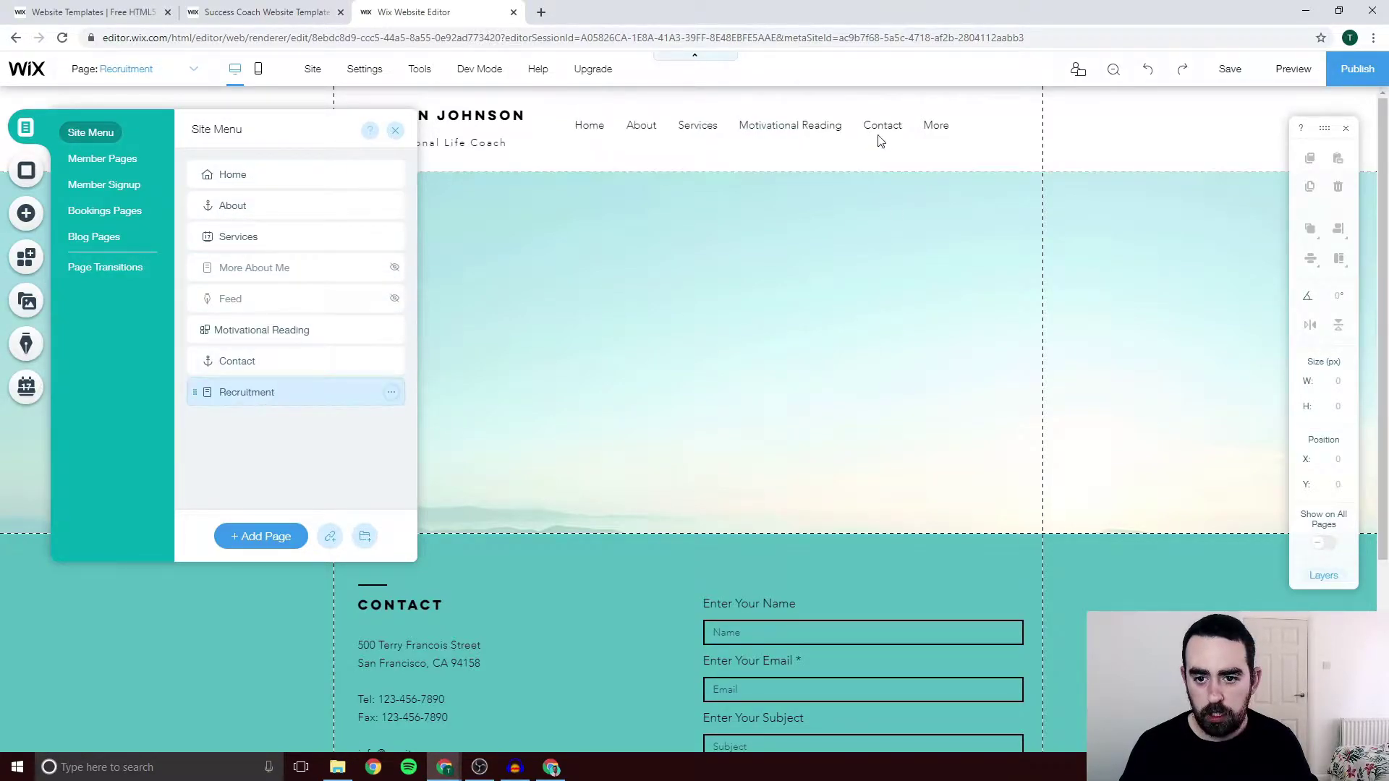
Widen the header navigation menu to about 602 px so that the Recruitment link fits
click(917, 124)
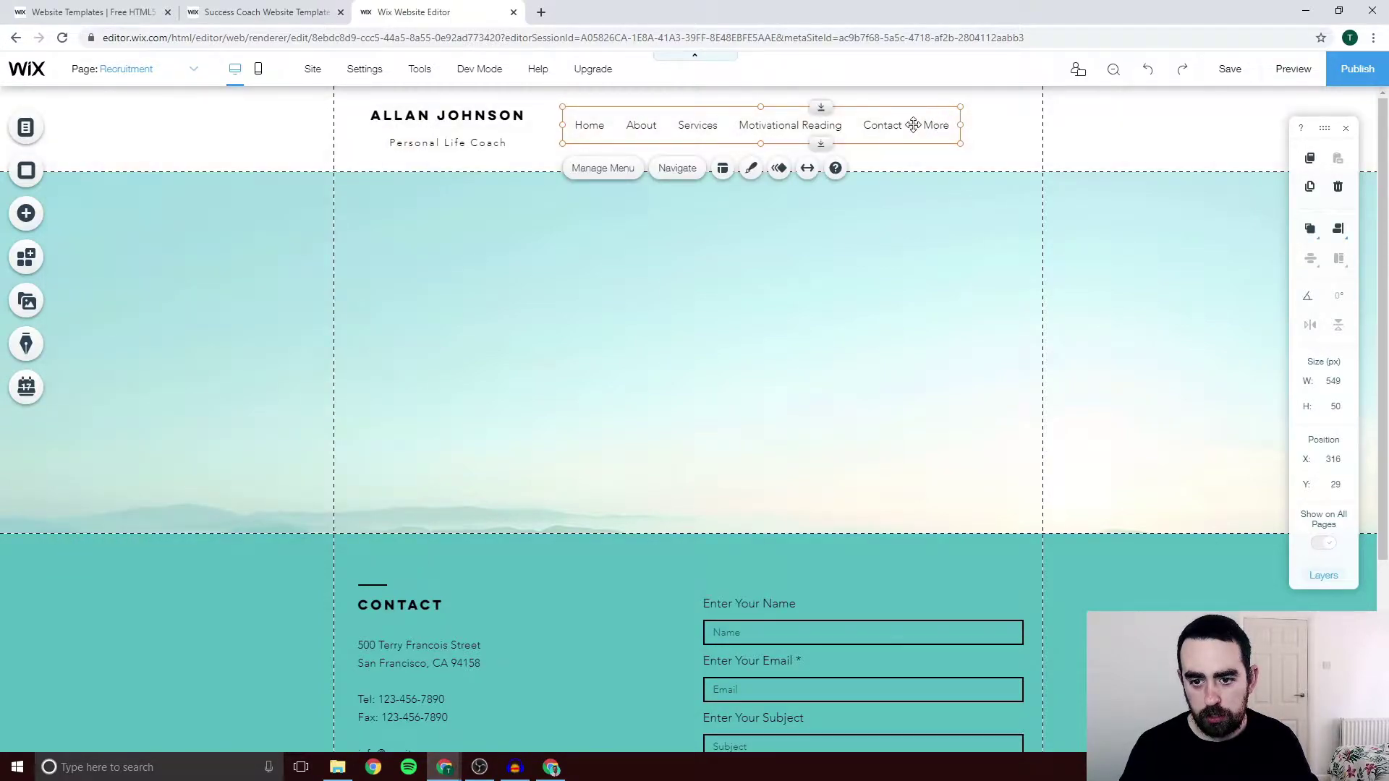
drag(964, 123, 999, 125)
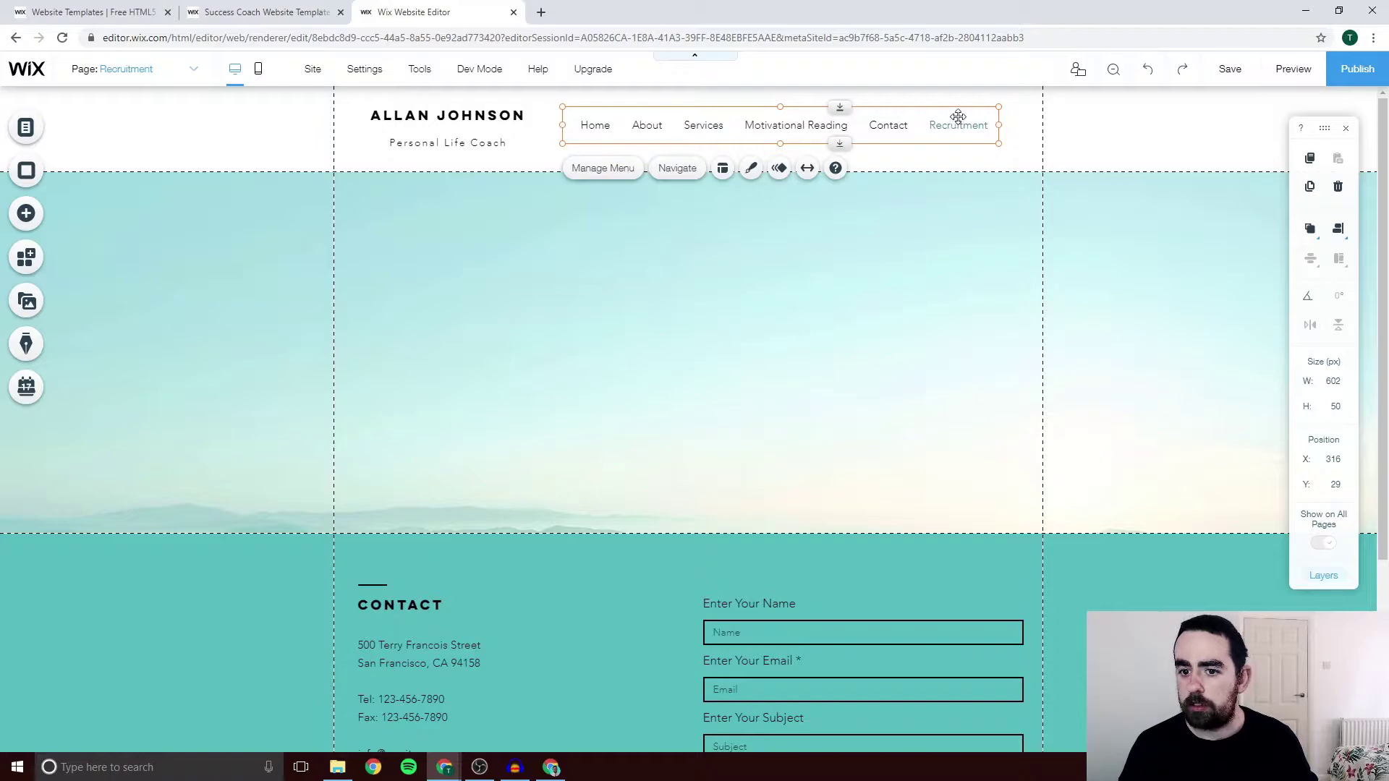
click(26, 127)
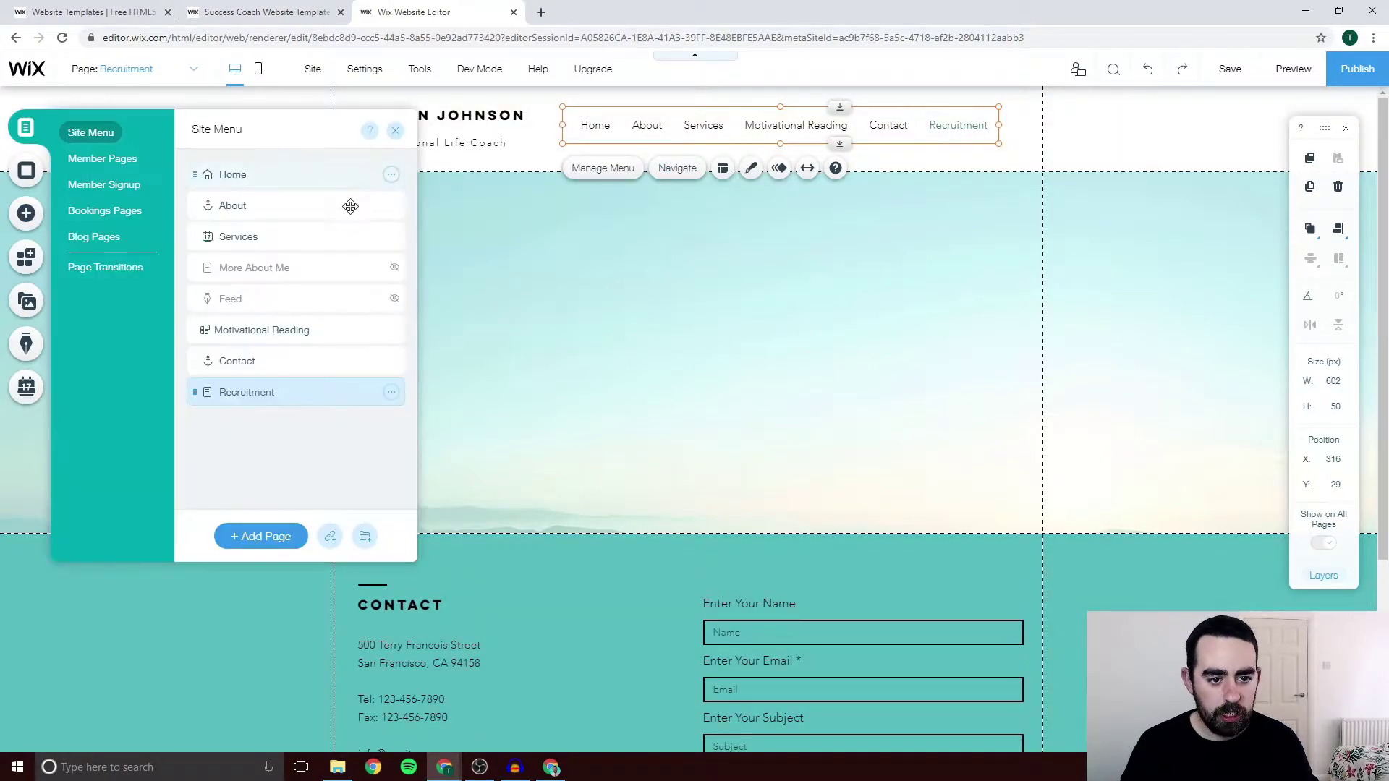
click(394, 130)
Look at the elements available to add and at the blank Recruitment page's layout
click(36, 222)
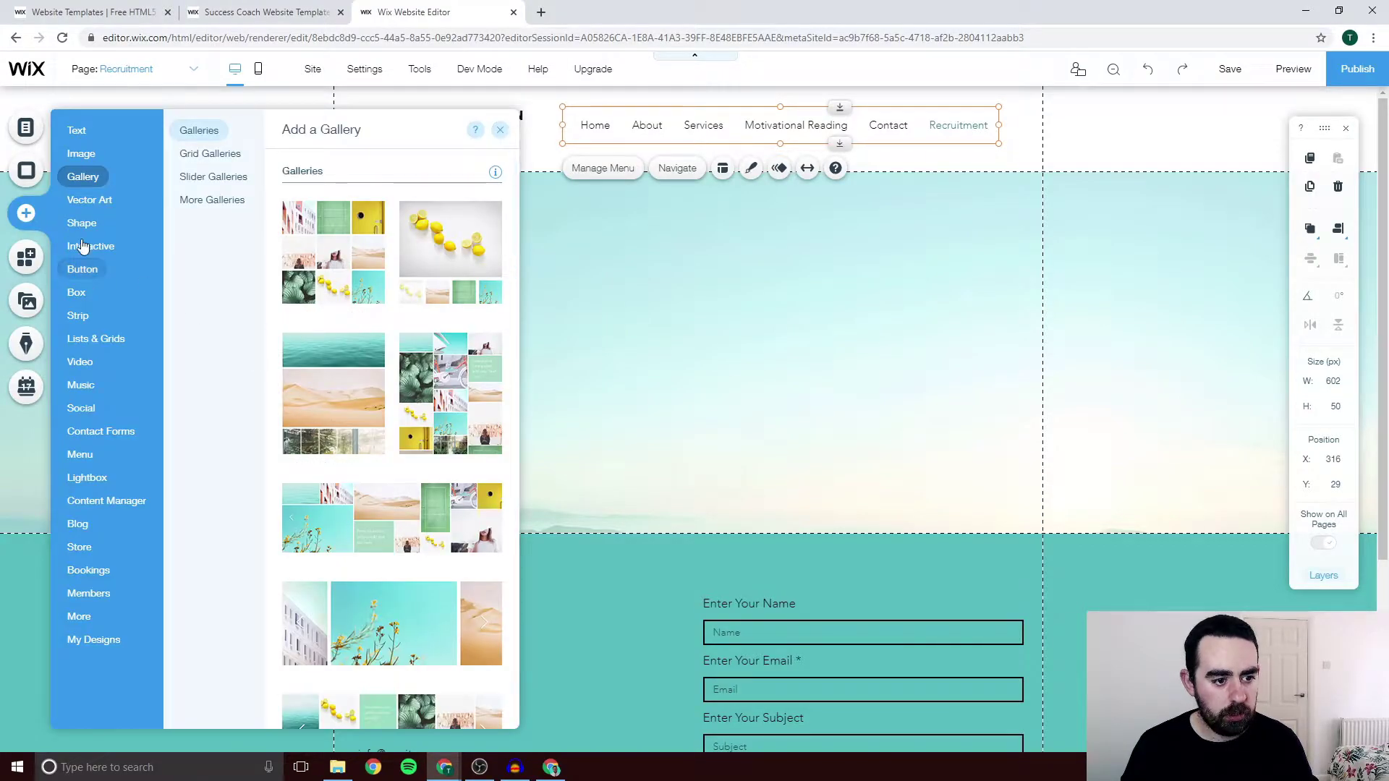
click(490, 129)
scroll(557, 471, down, 3)
scroll(459, 431, up, 3)
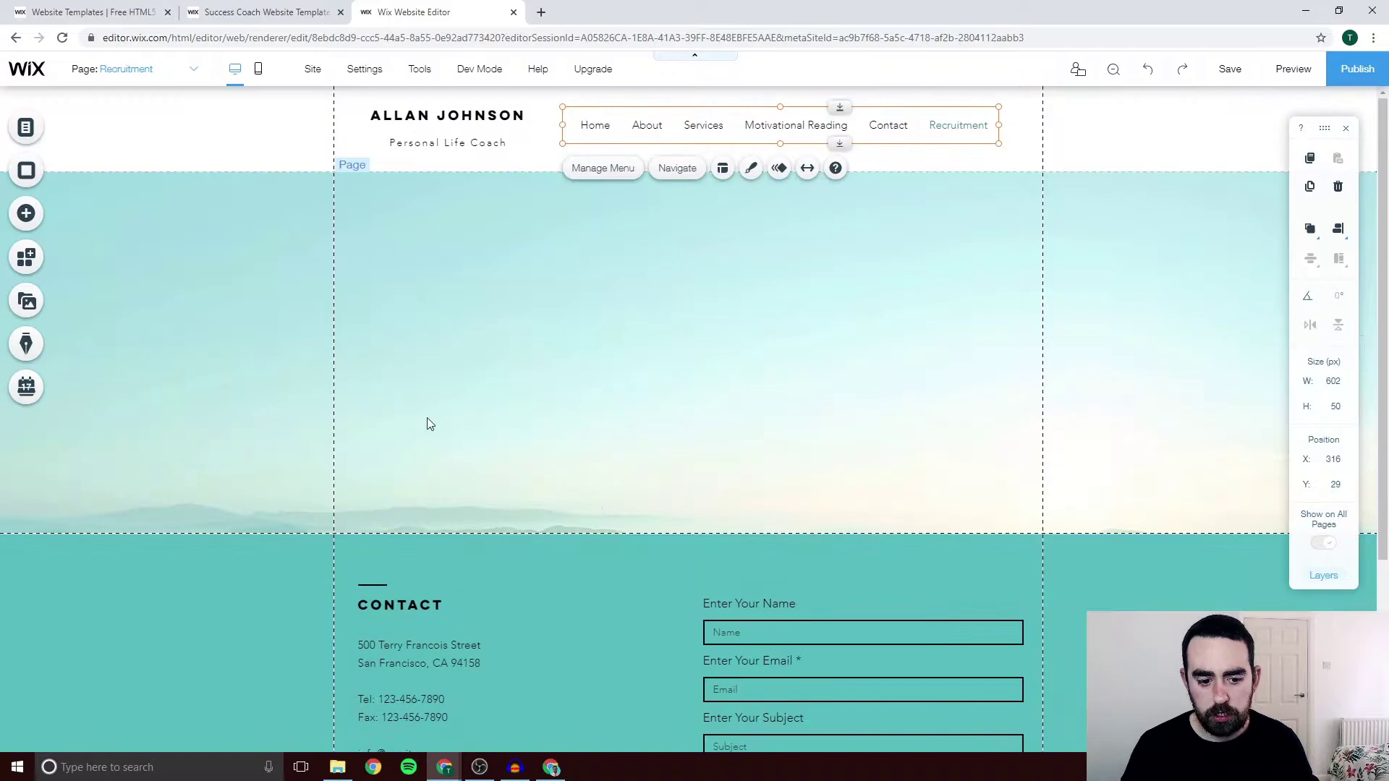
scroll(357, 397, down, 4)
scroll(427, 373, up, 3)
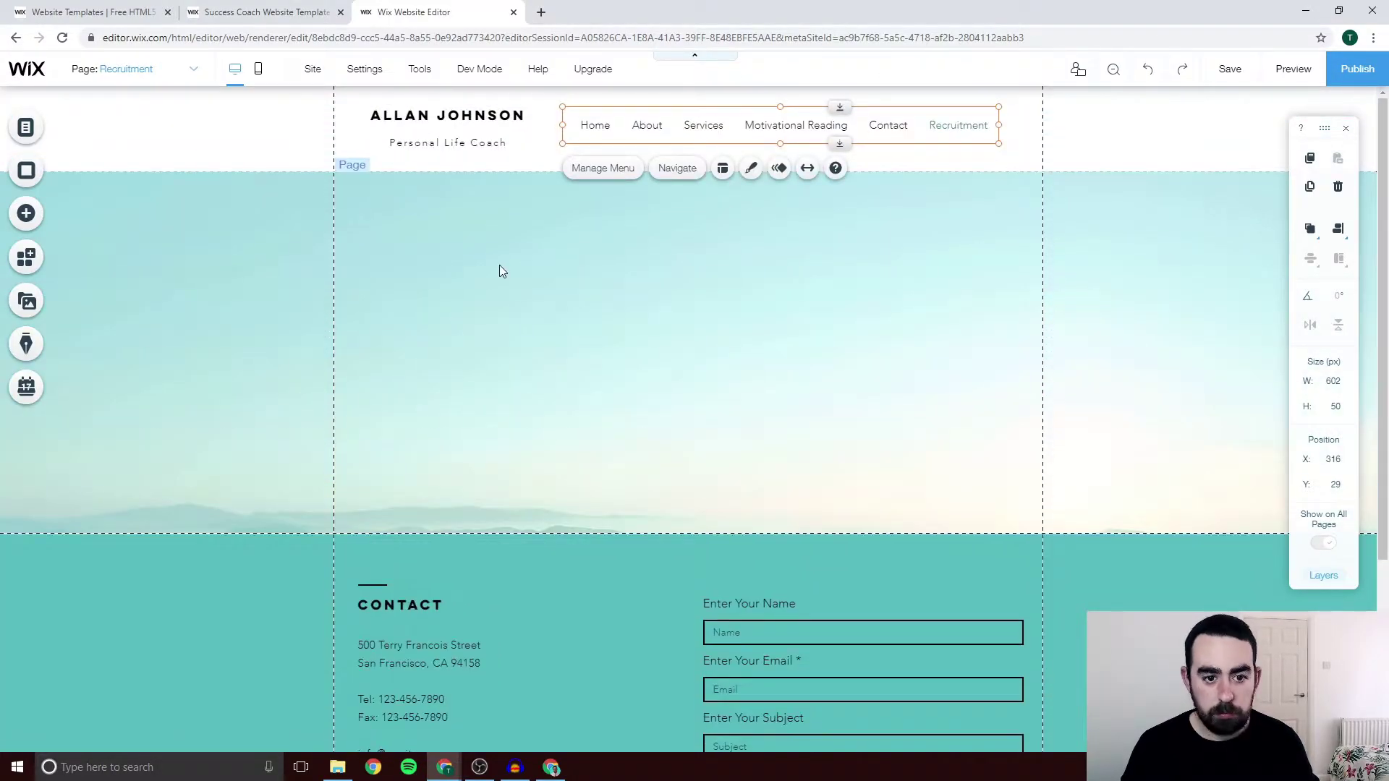
Switch to the Home page through the site menu and look over its sections
click(25, 127)
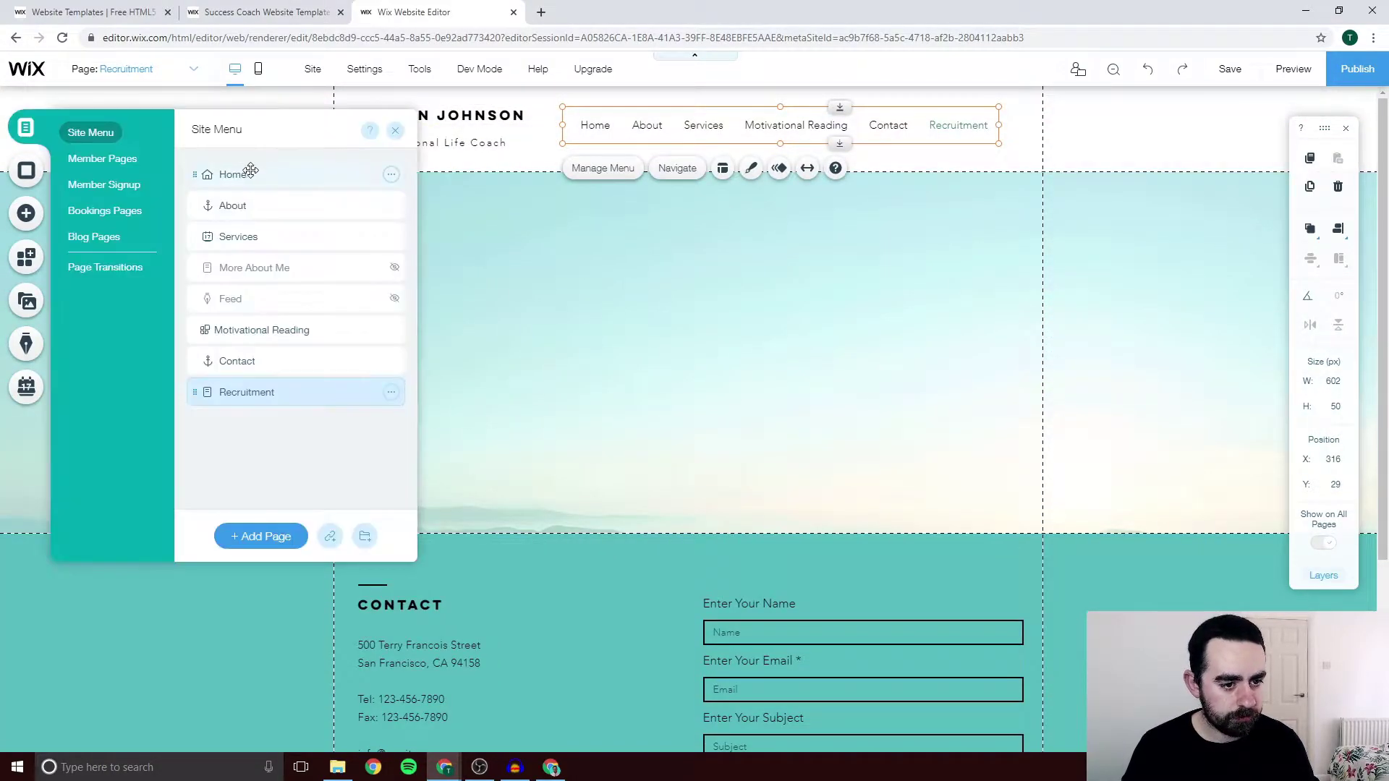
click(252, 174)
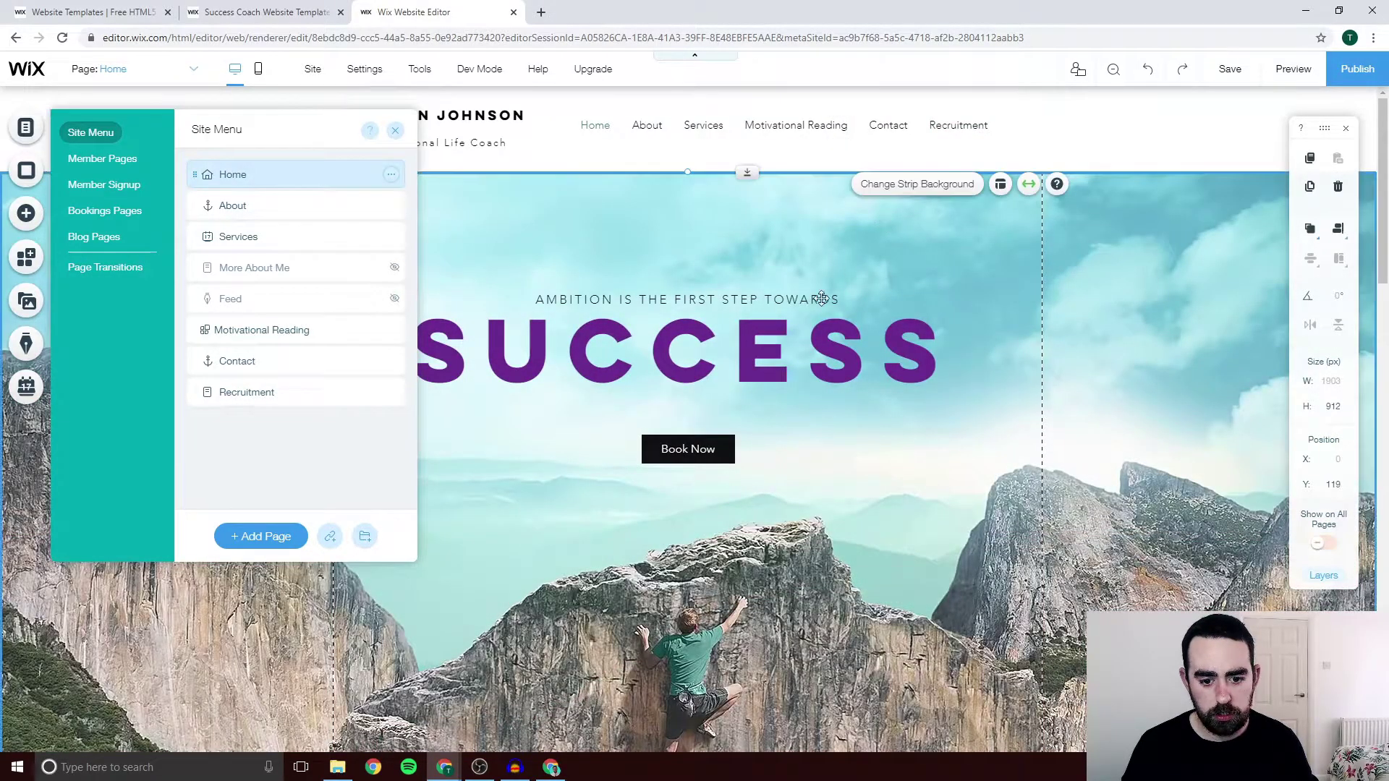
click(822, 299)
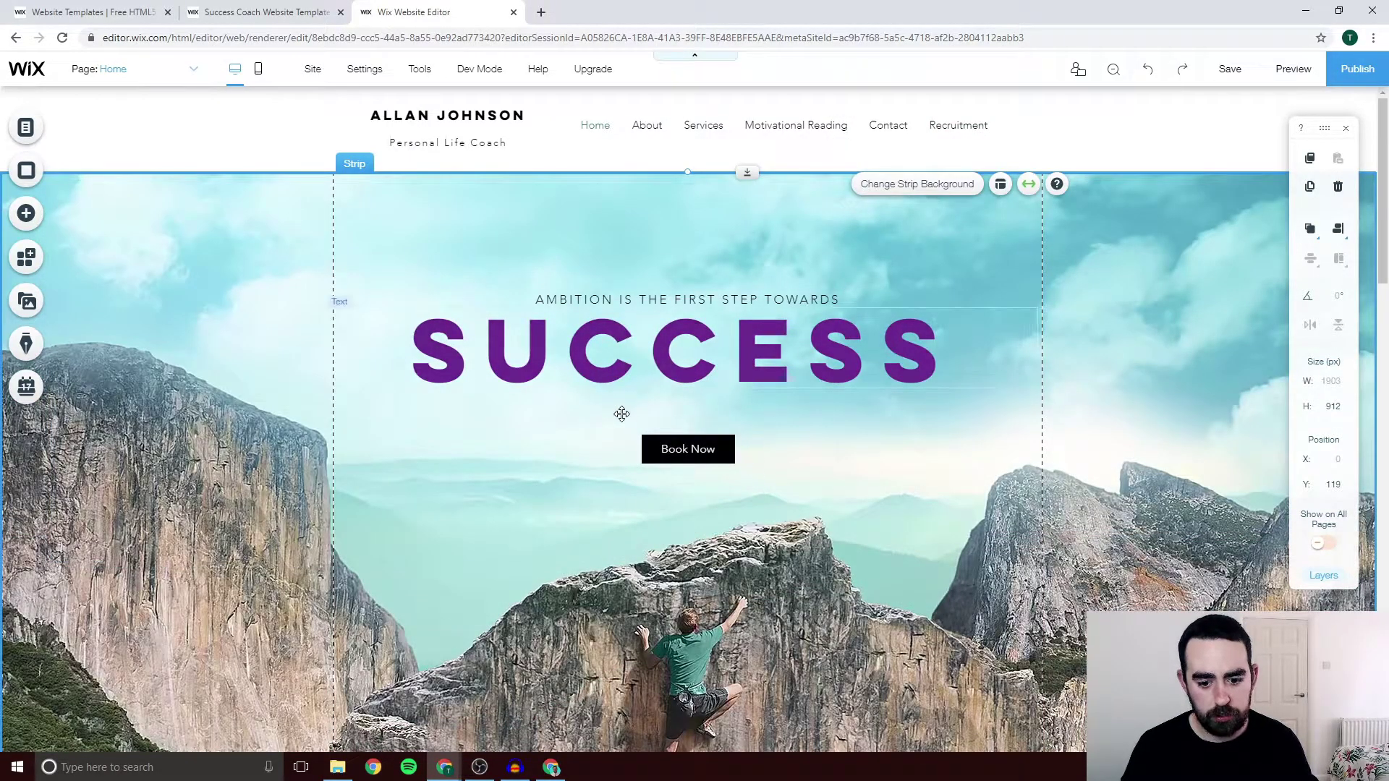
scroll(649, 372, down, 8)
scroll(650, 372, down, 4)
scroll(626, 335, up, 10)
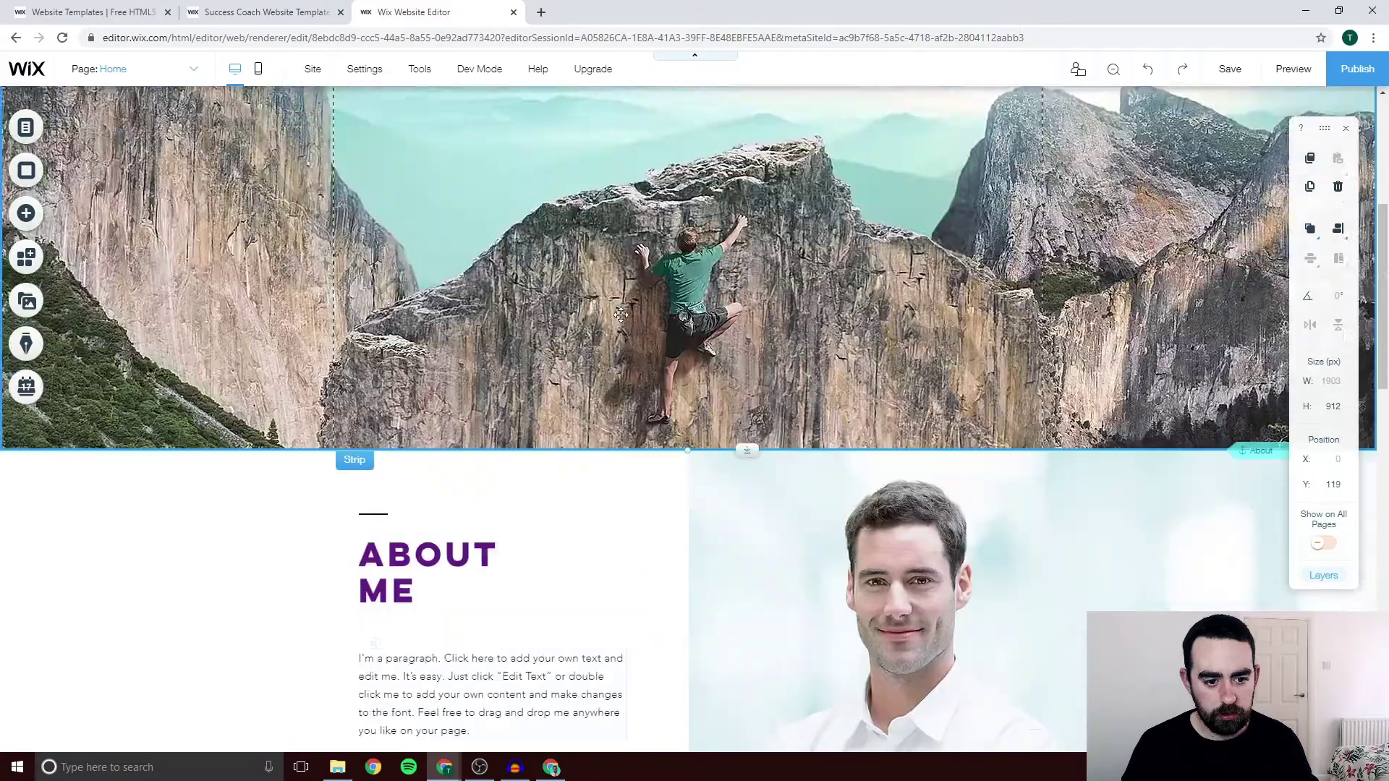
View the text settings of the About Me paragraph and return to the home page's hero section
scroll(620, 319, down, 4)
scroll(620, 309, down, 4)
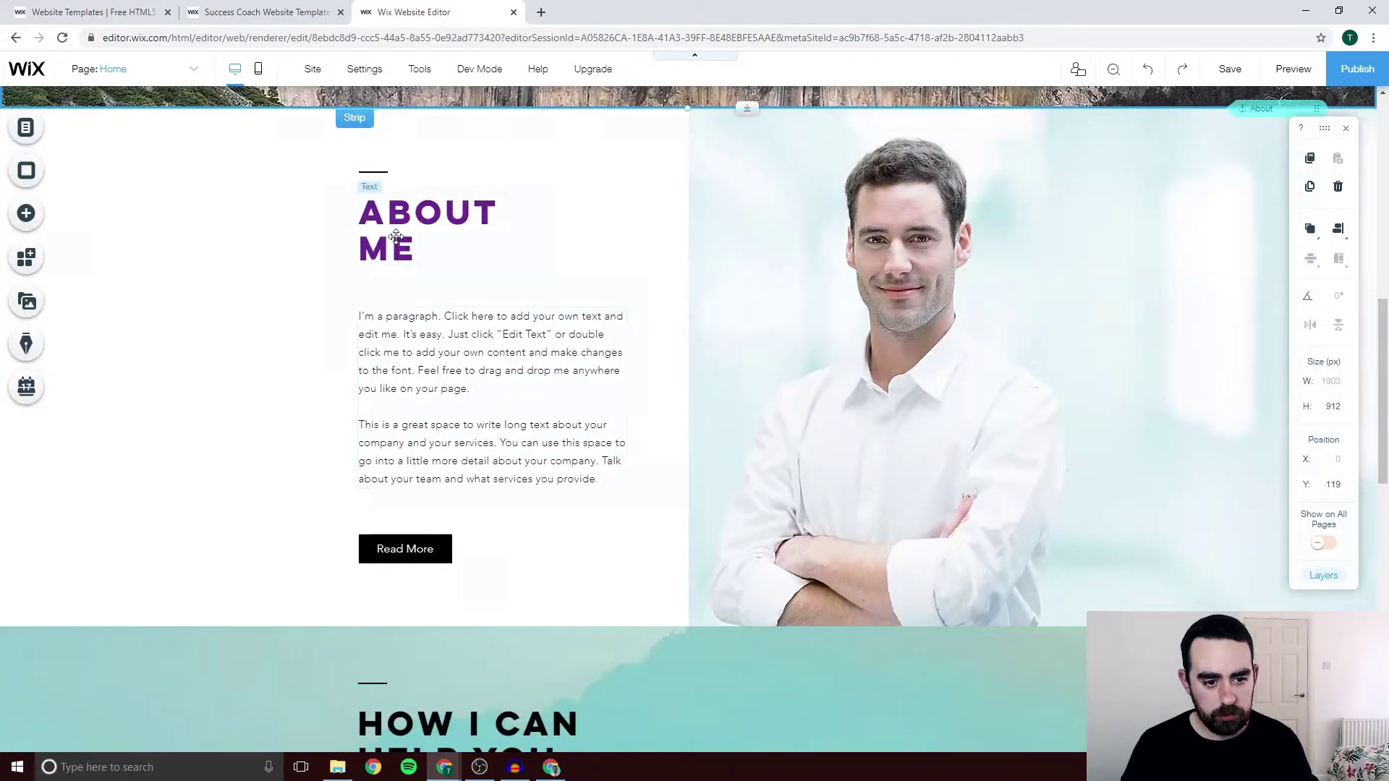
double_click(431, 370)
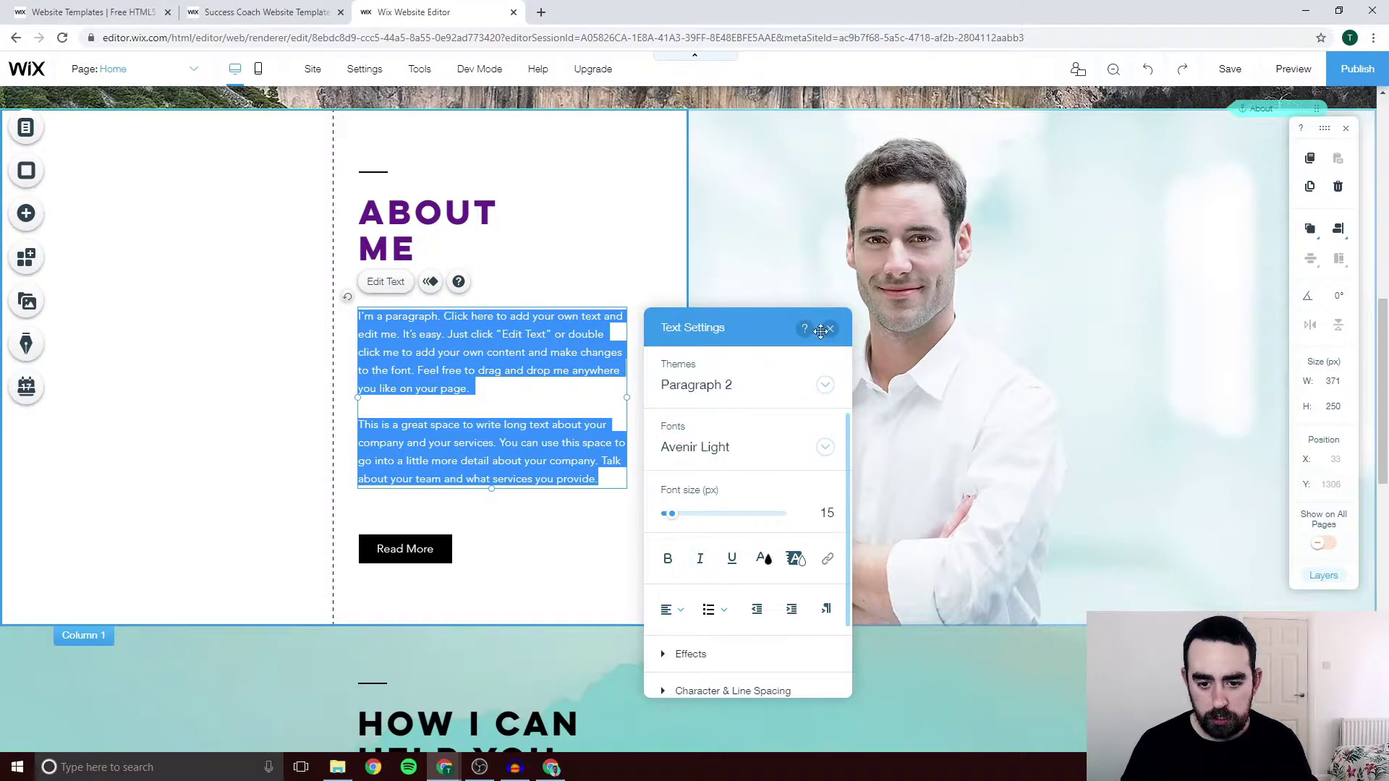
click(830, 328)
scroll(521, 336, up, 10)
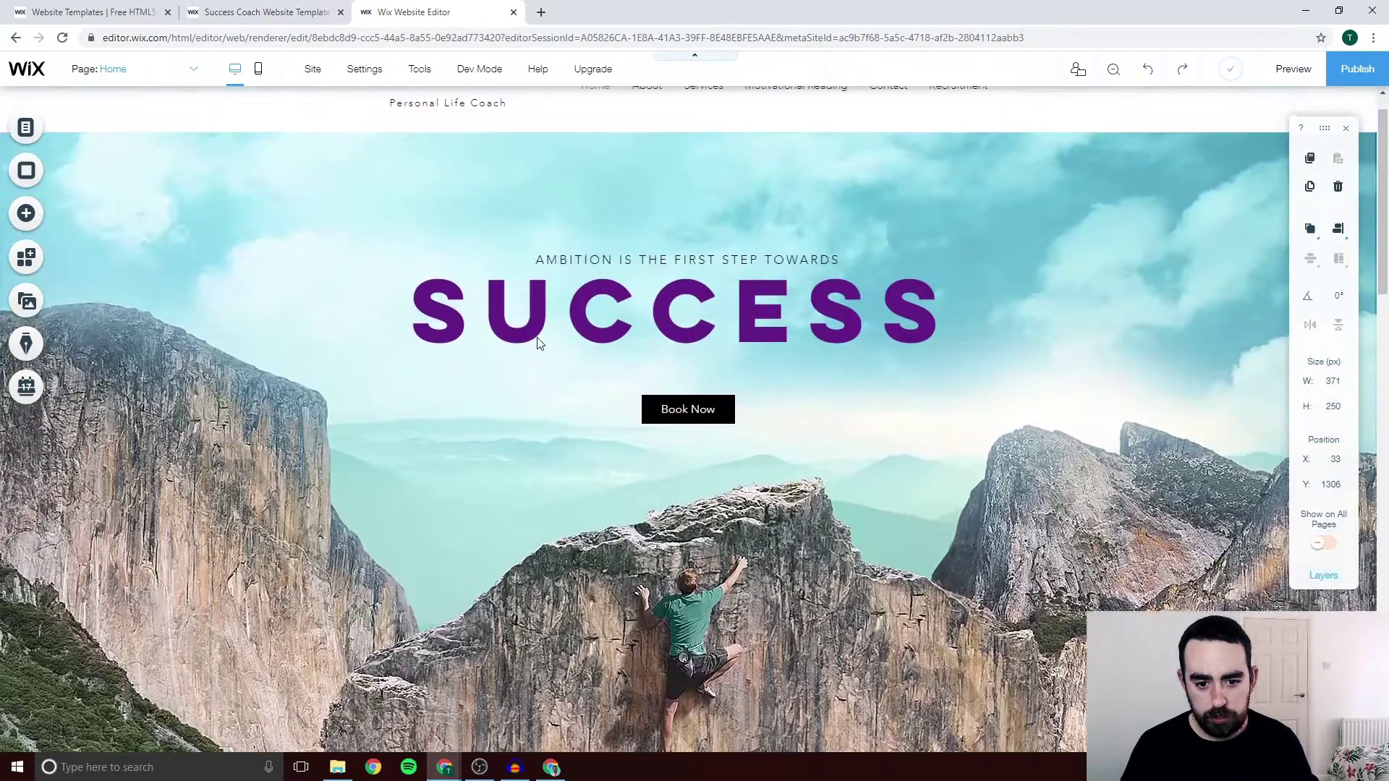
scroll(536, 337, down, 3)
scroll(672, 367, up, 4)
Set the Book Now button's regular background fill to the purple #621D85 in its custom design
click(664, 403)
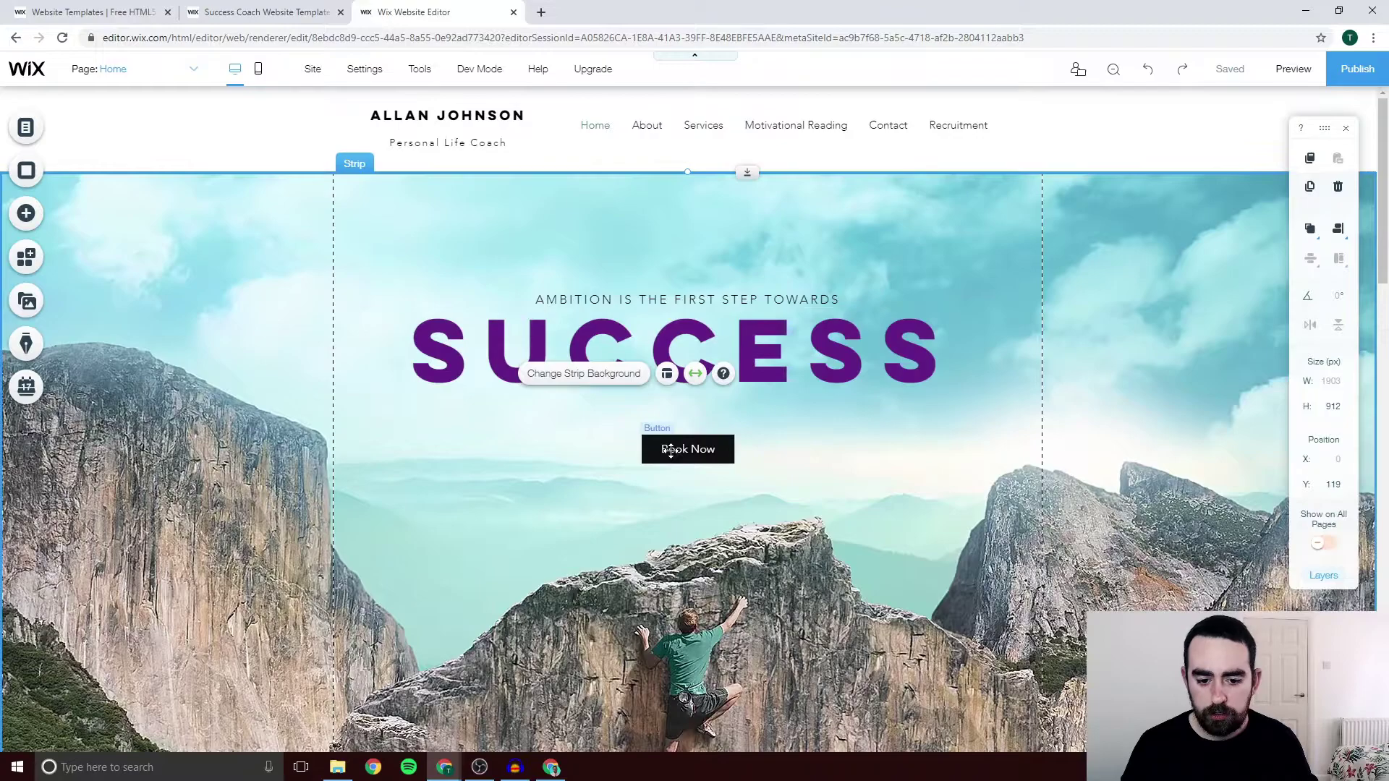
click(680, 449)
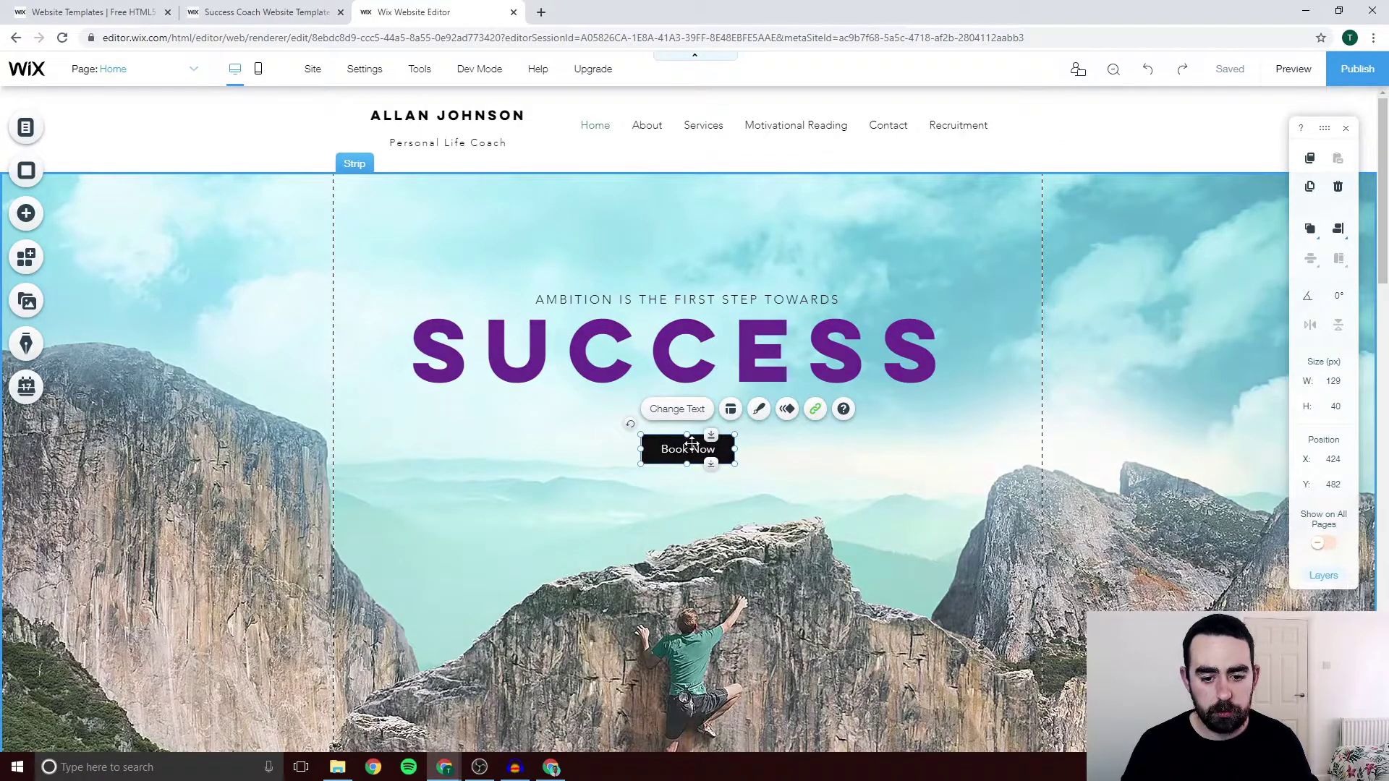
click(760, 410)
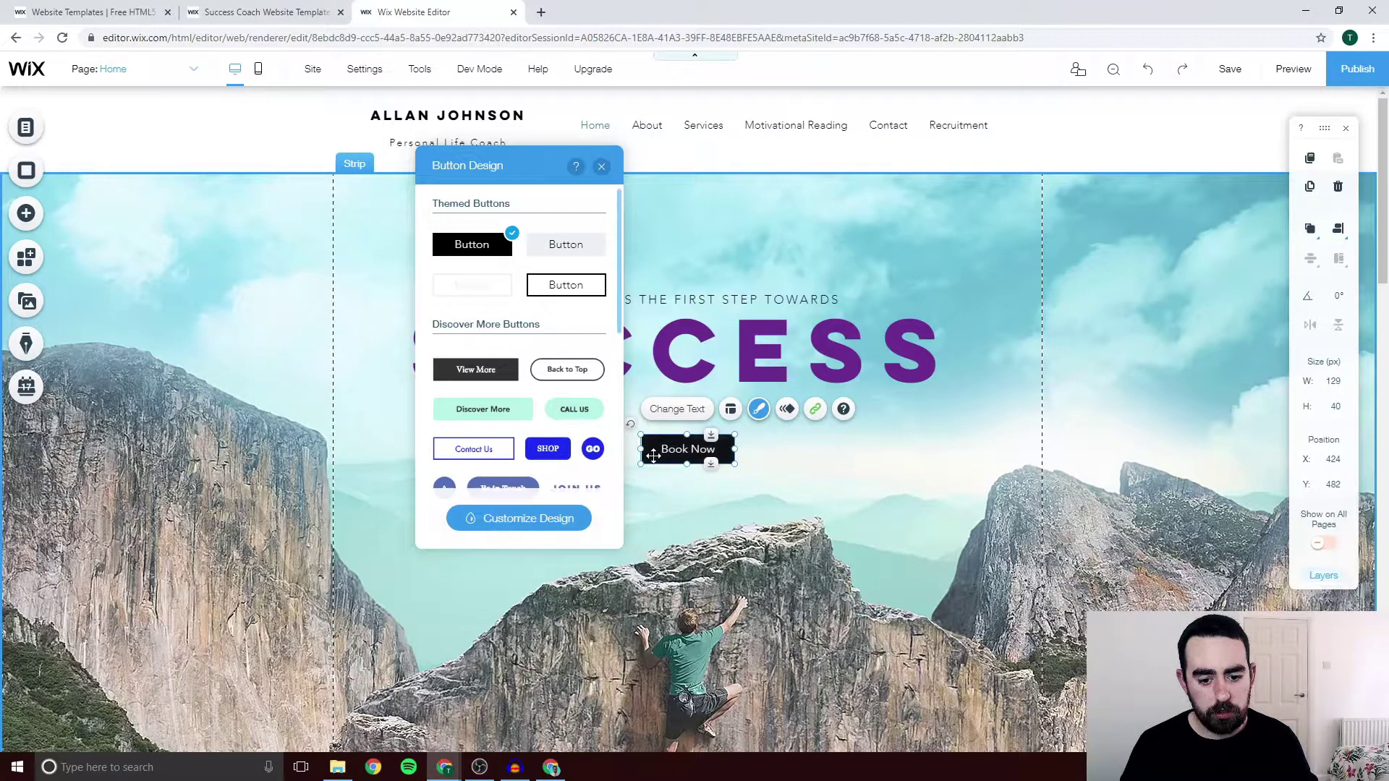
click(546, 518)
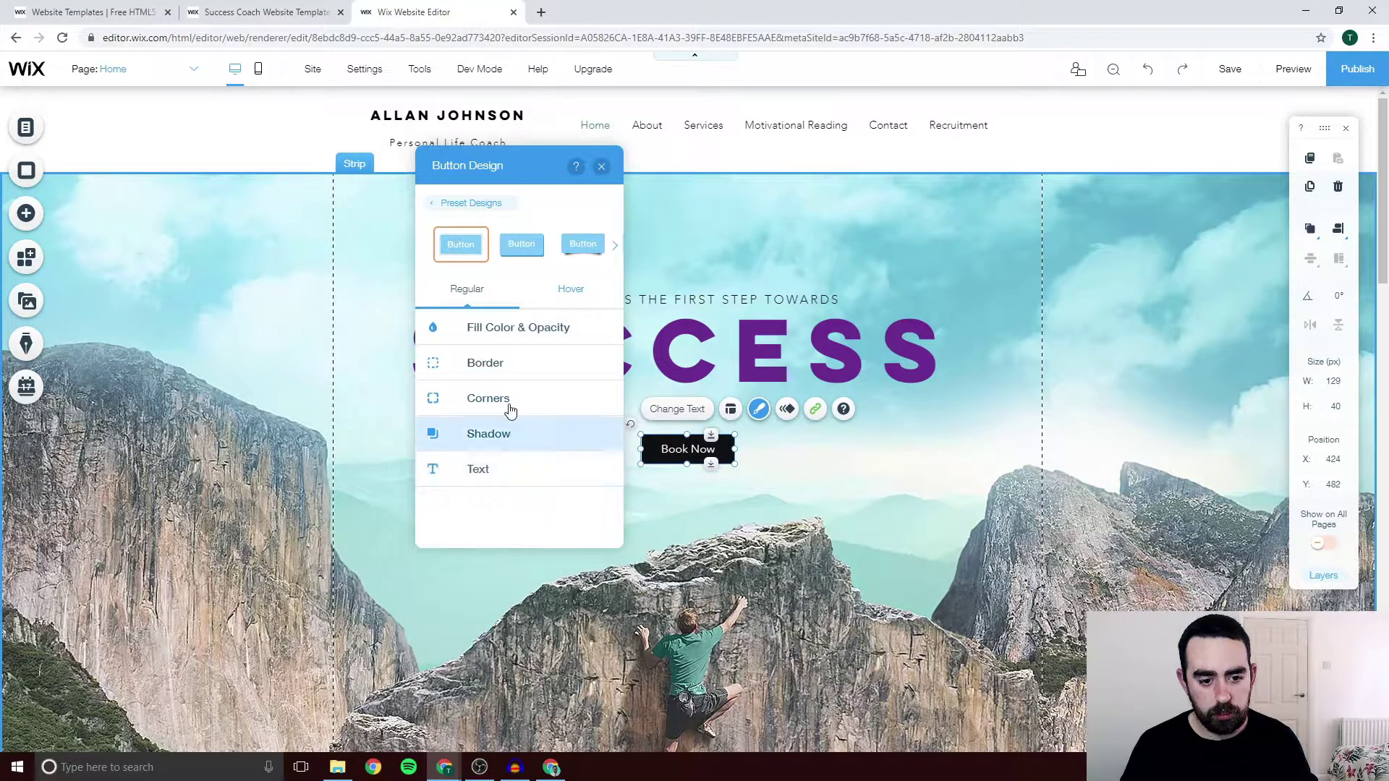
click(490, 334)
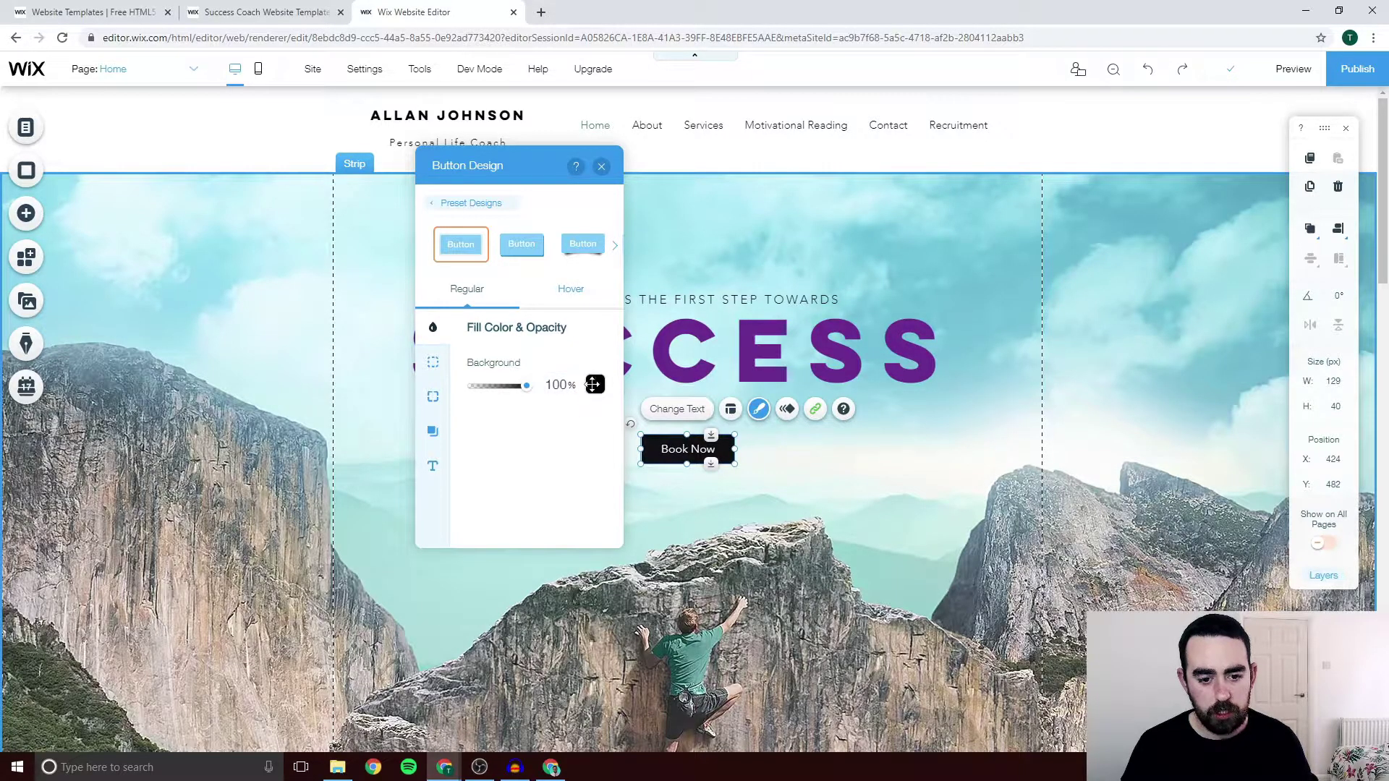
click(594, 387)
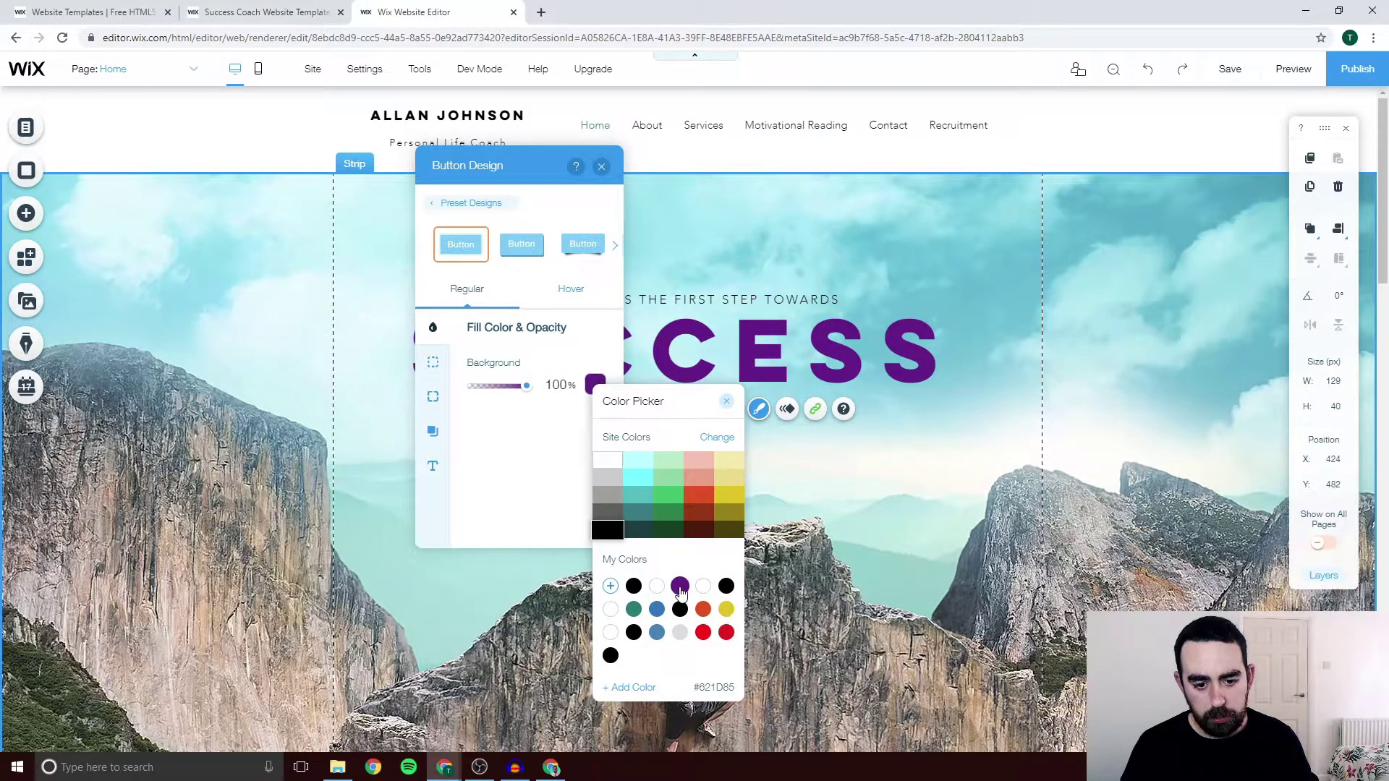
click(725, 403)
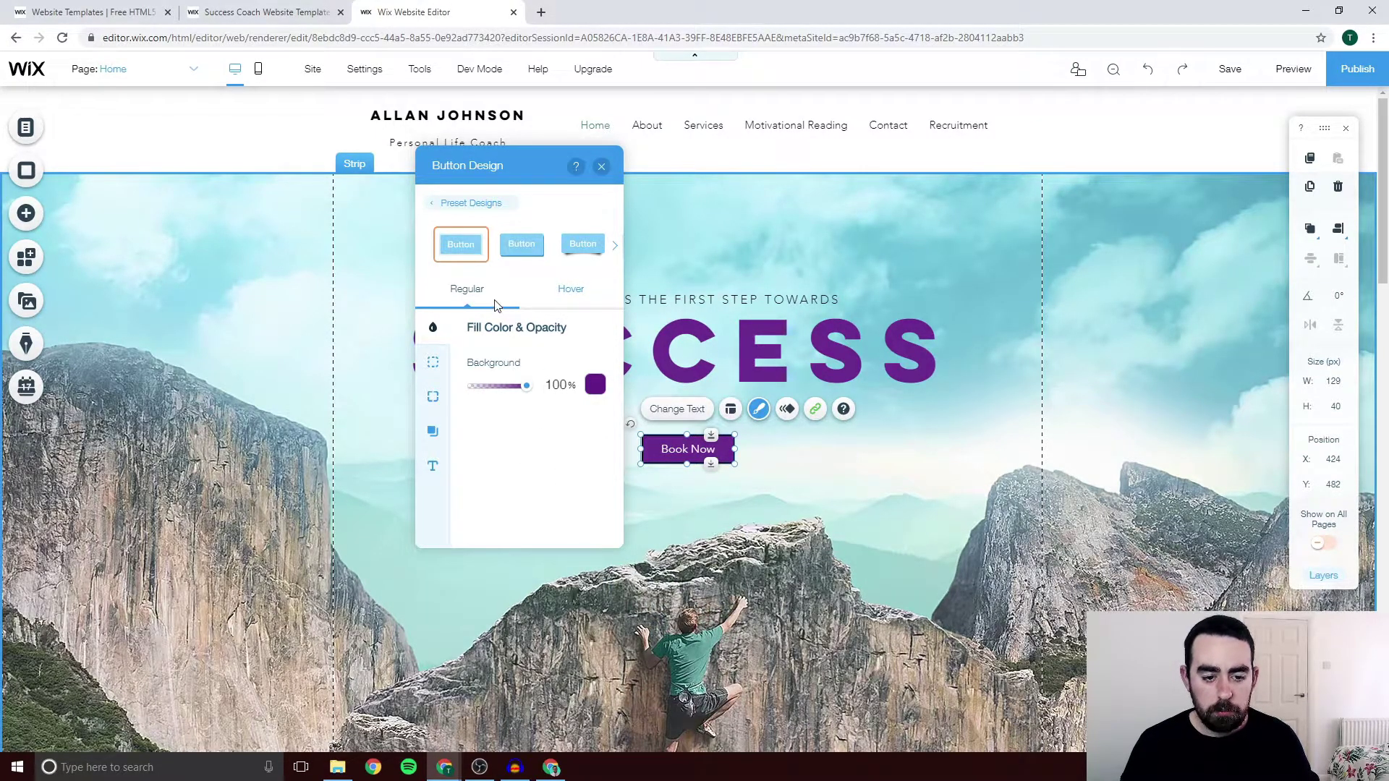
Set the Book Now button's hover background fill to a custom light purple, #AA7CC2
click(557, 289)
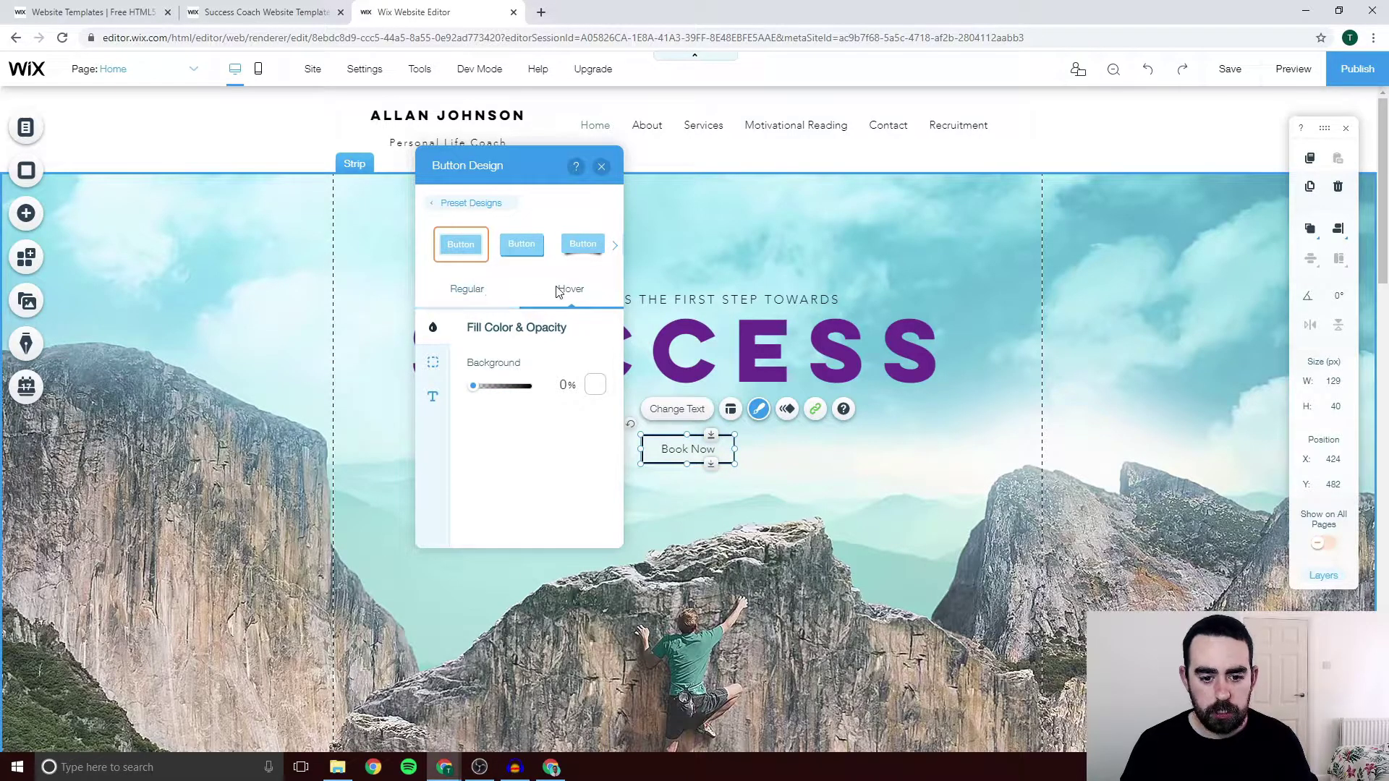
click(501, 296)
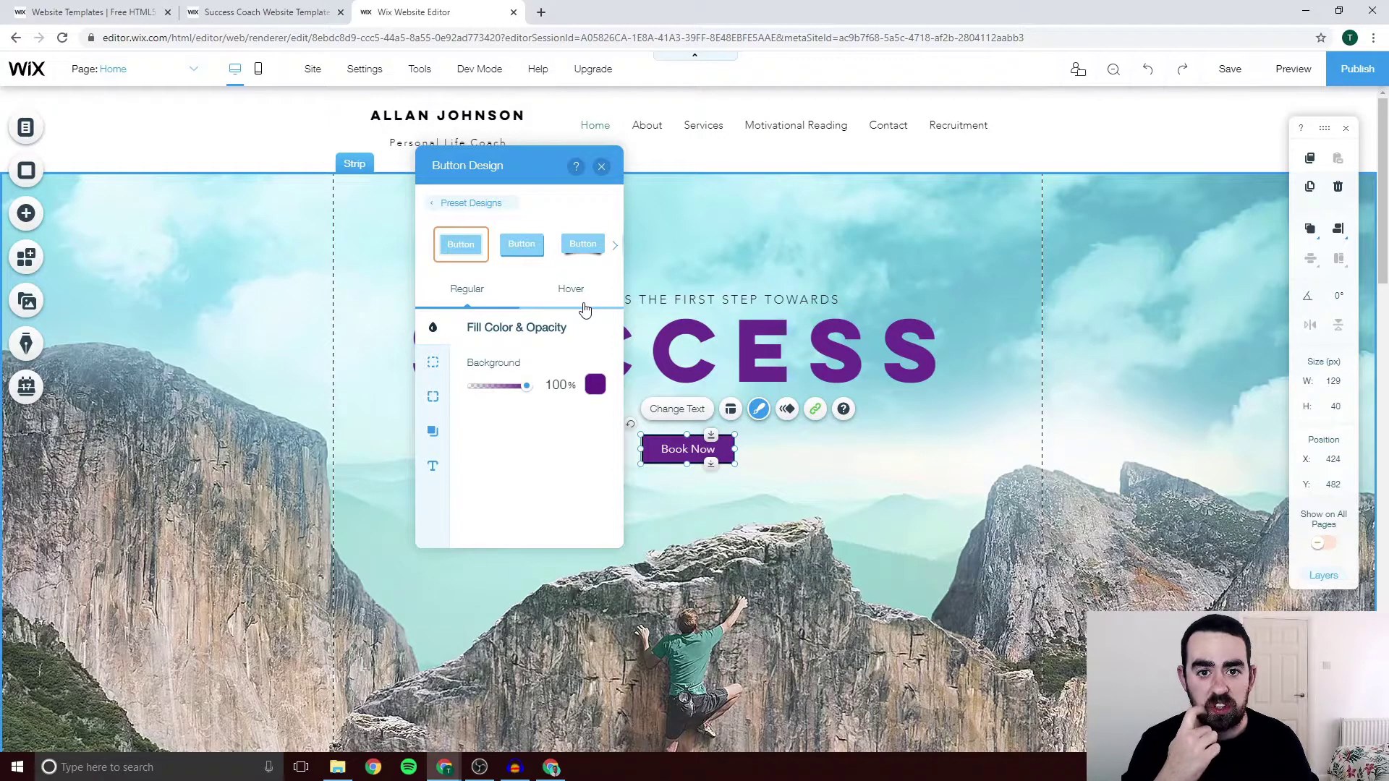
click(579, 296)
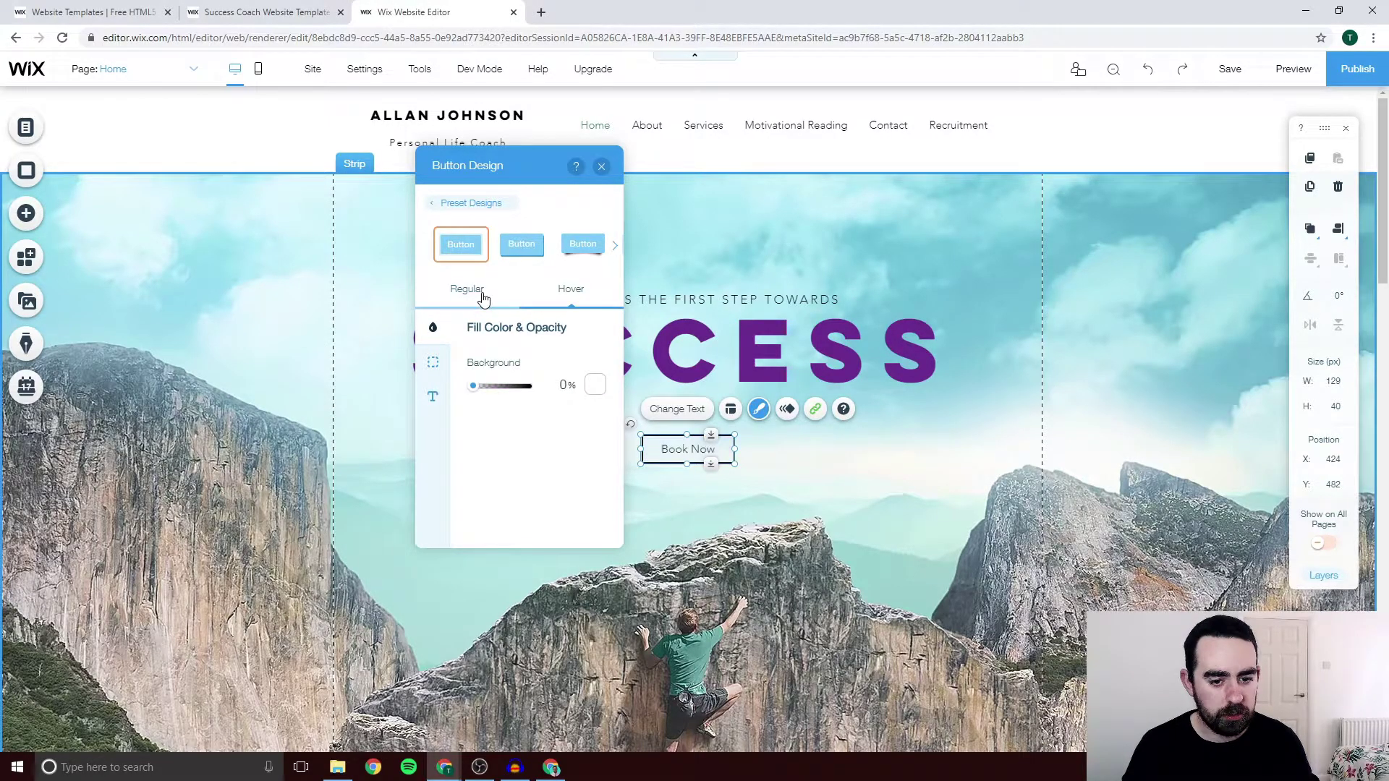
click(594, 384)
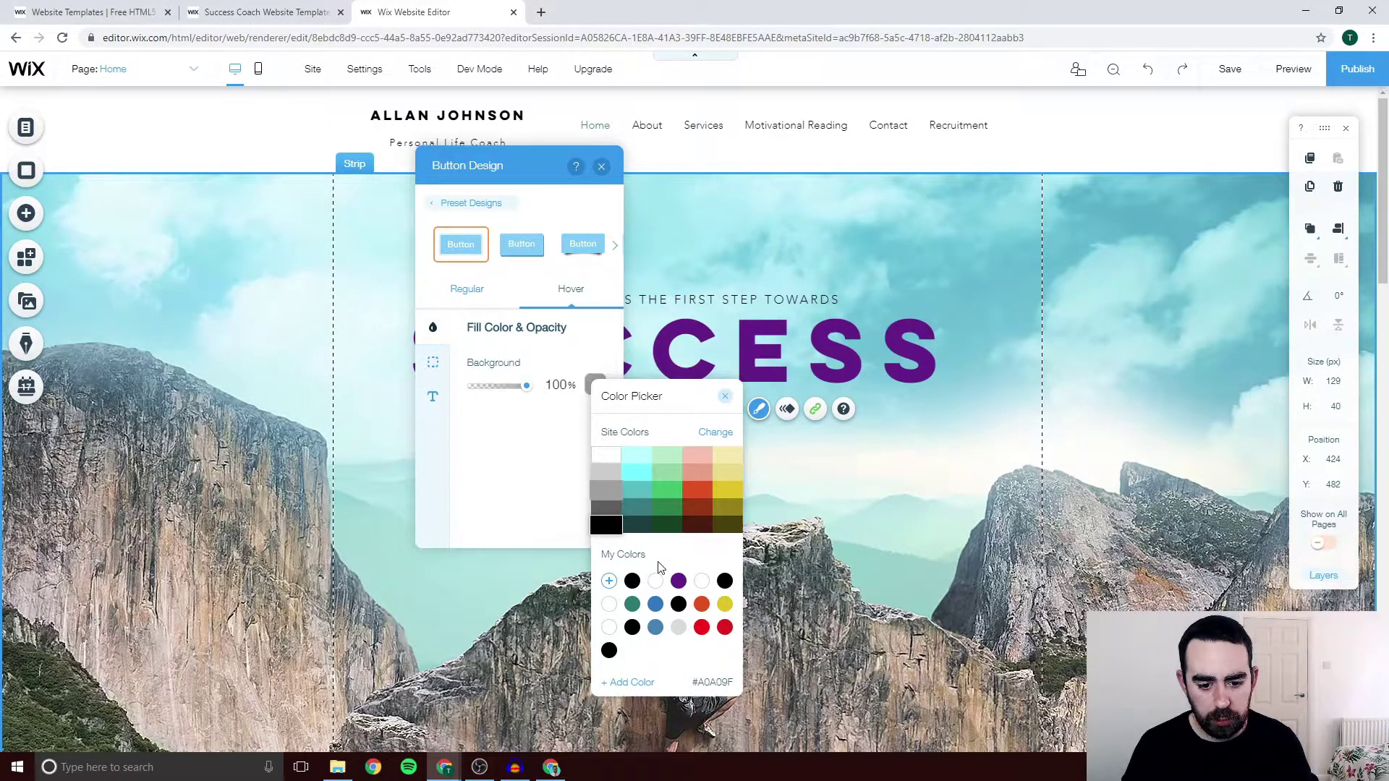
click(677, 580)
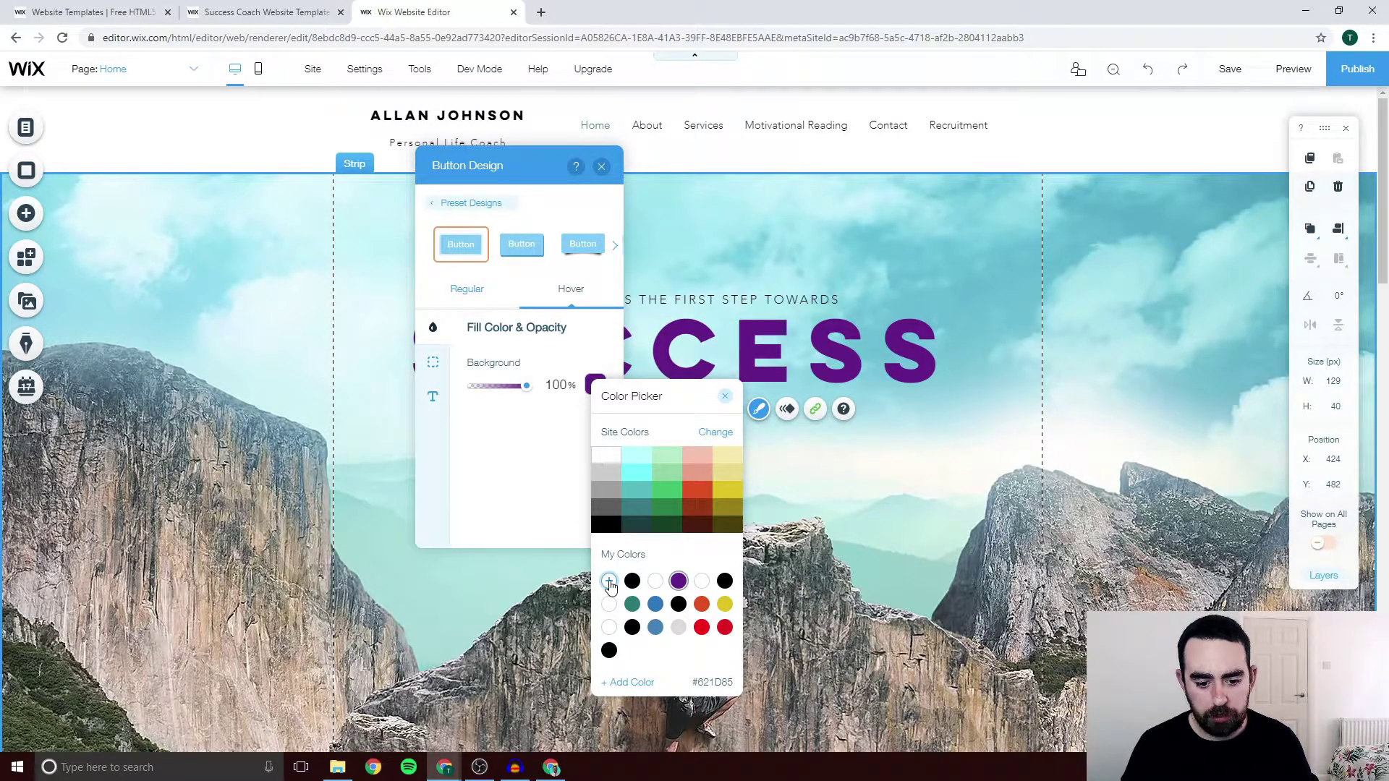
click(609, 582)
drag(113, 128, 50, 106)
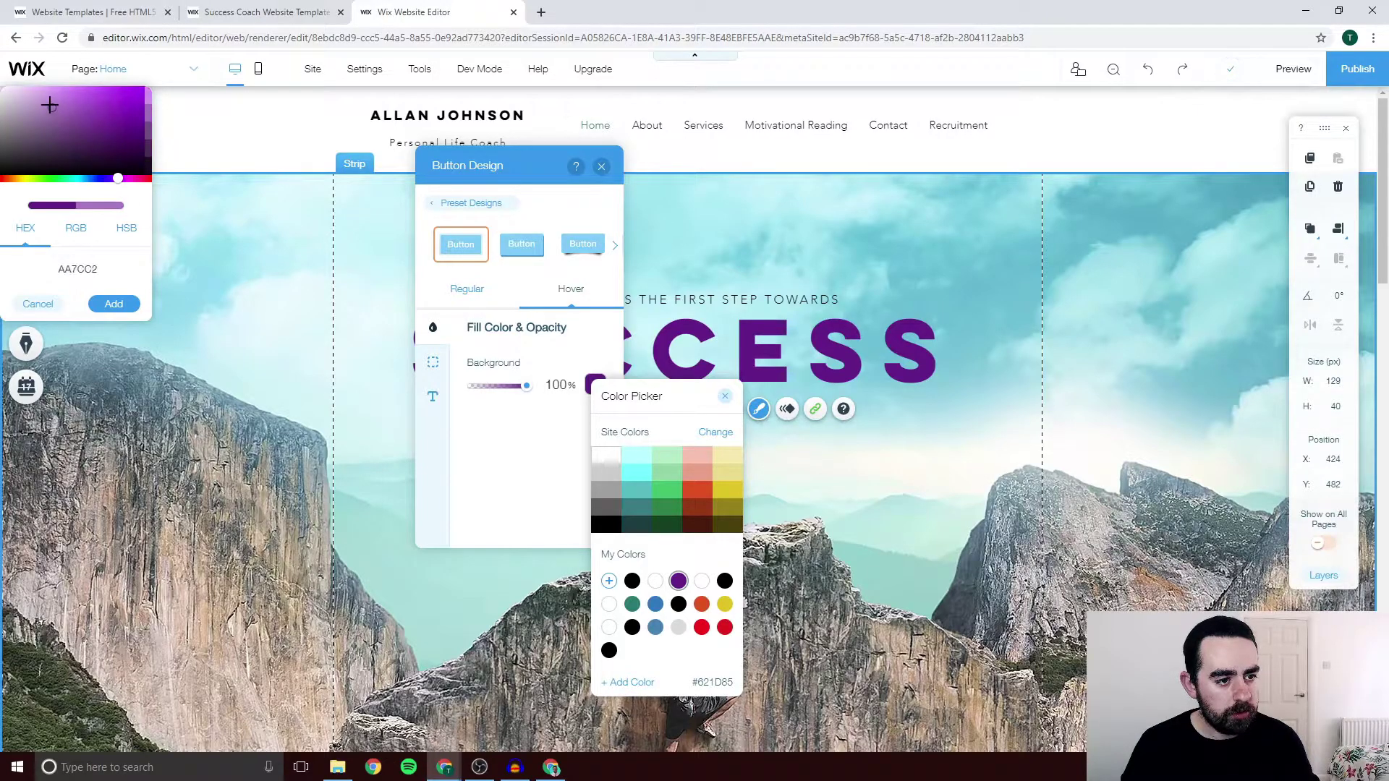
click(113, 304)
click(724, 398)
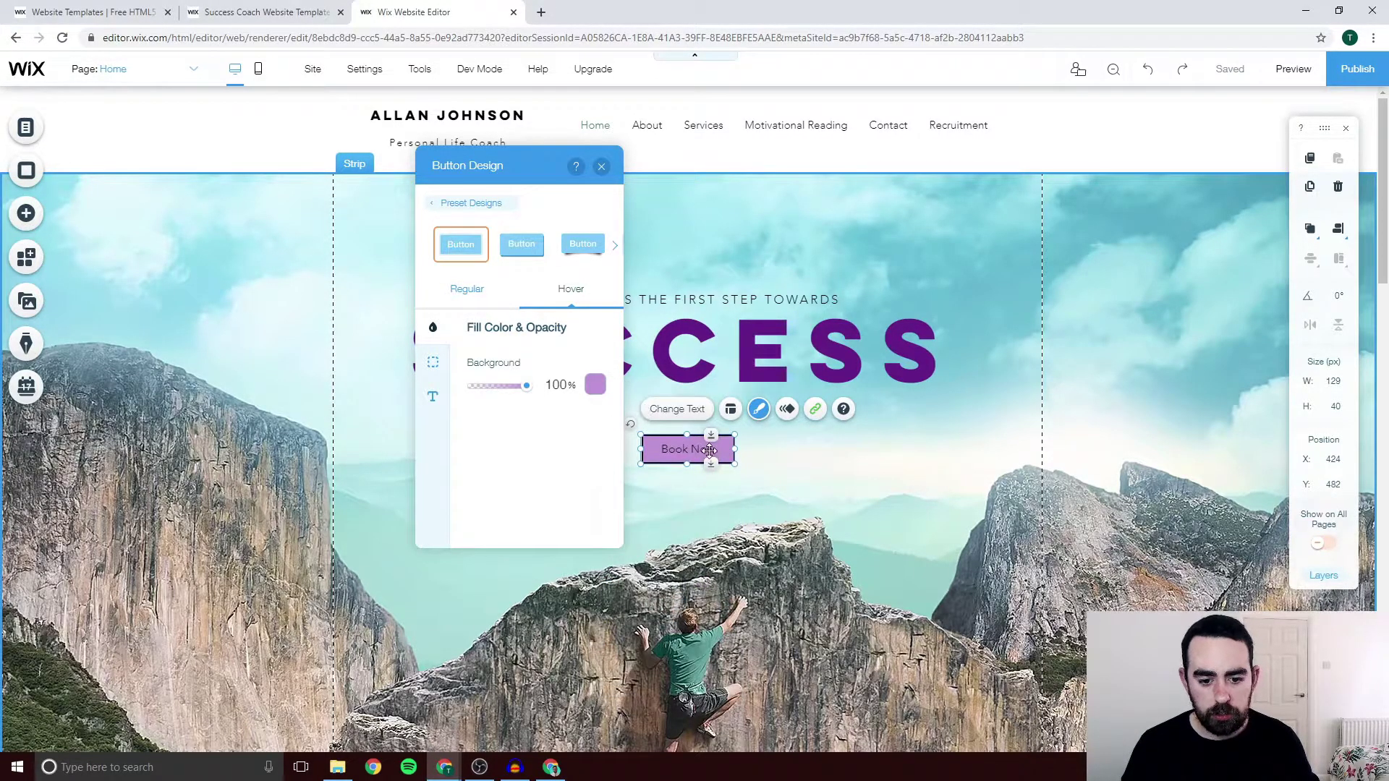
Compare the Book Now button's regular and hover appearances and close its design settings
click(467, 297)
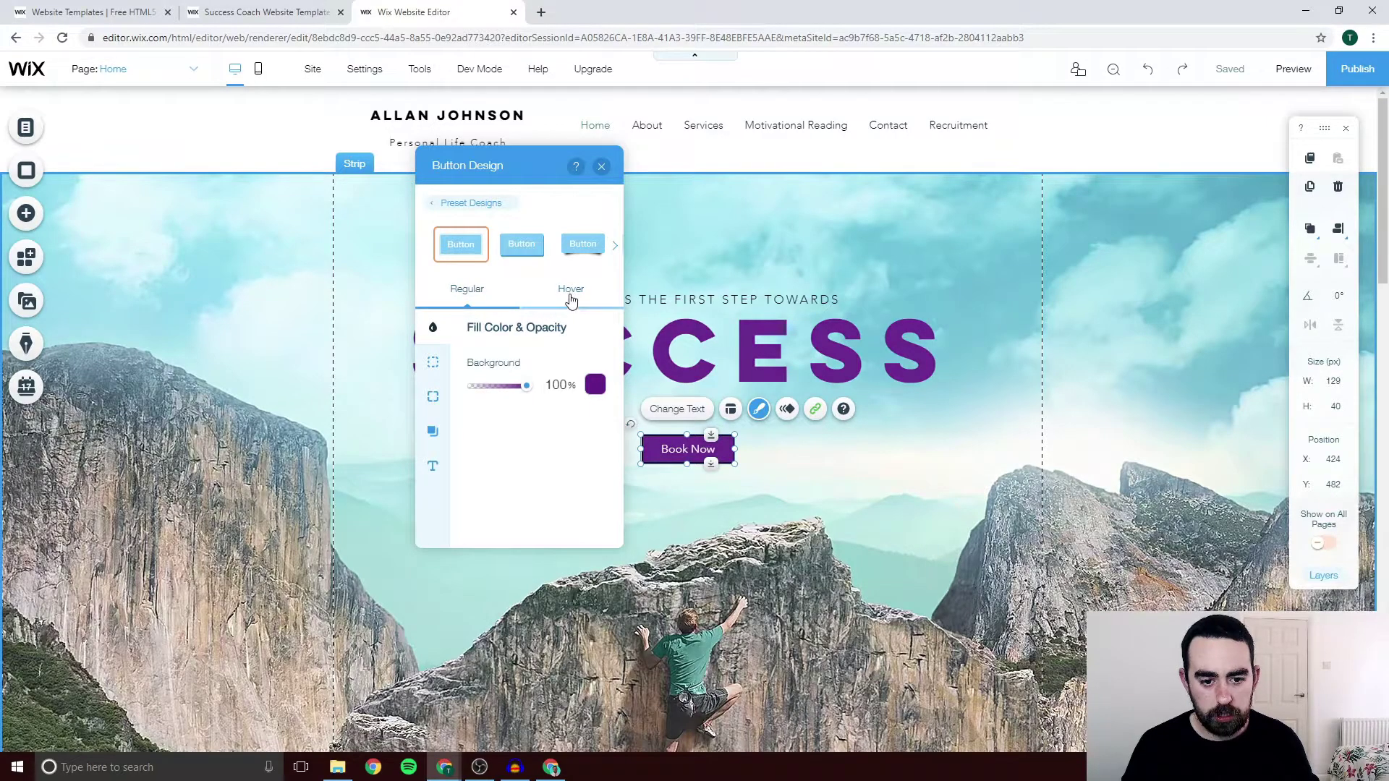
click(559, 293)
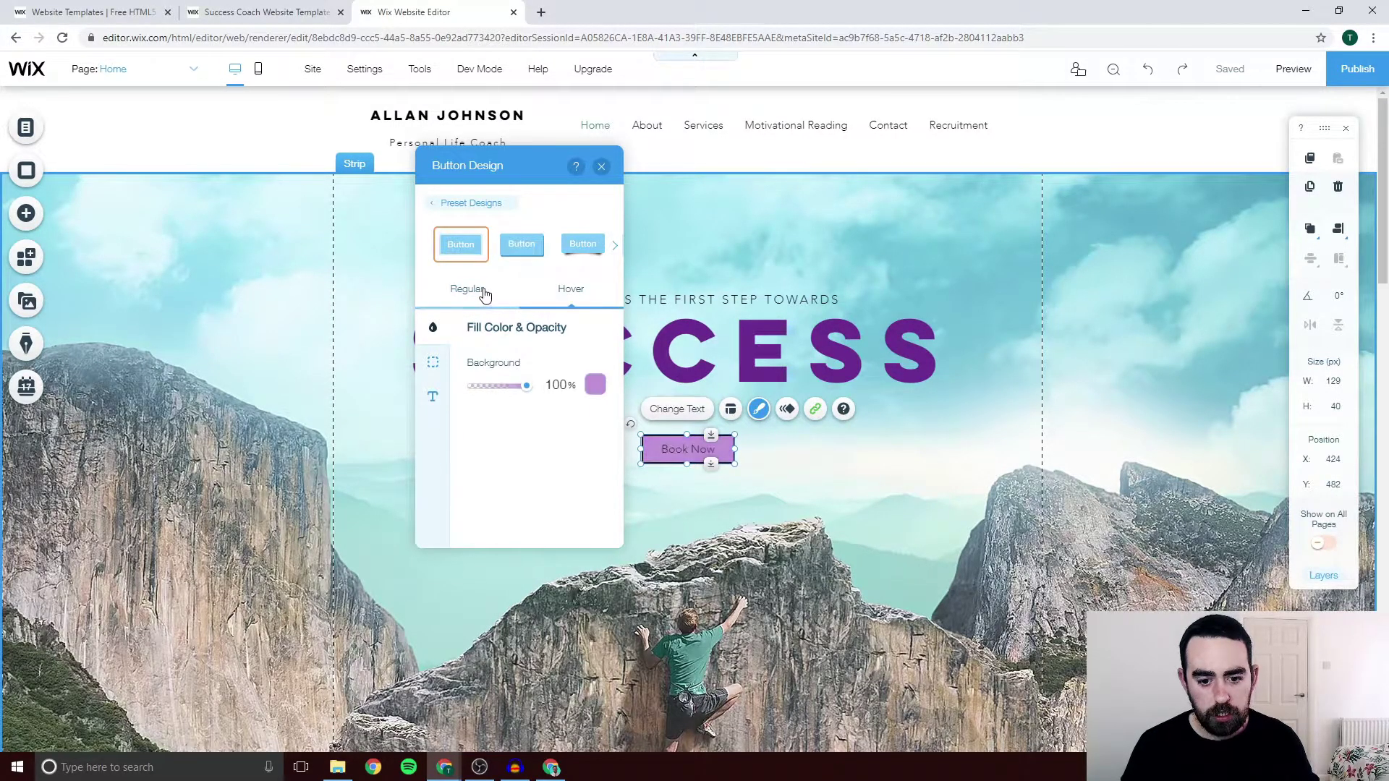
click(481, 300)
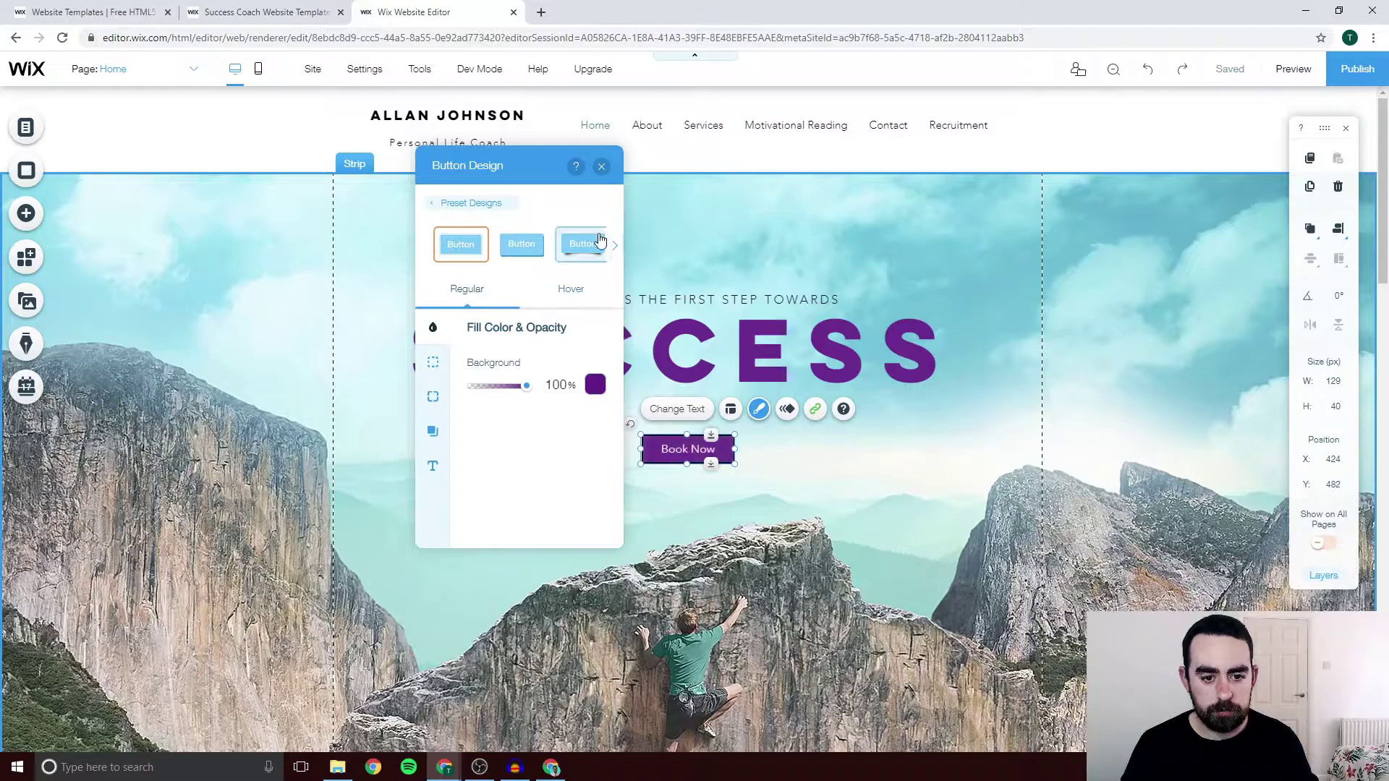
click(601, 168)
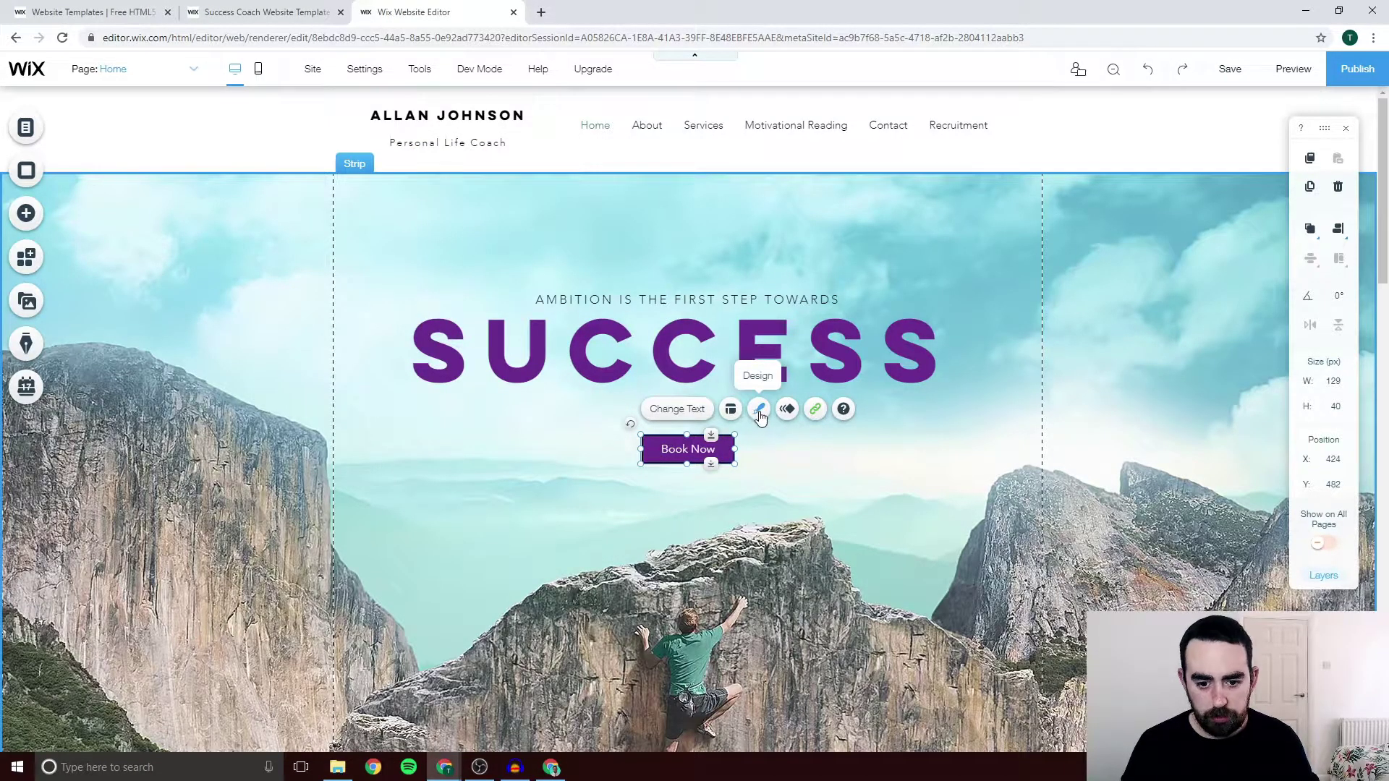
Reopen the Book Now button's custom design and view its text settings for the regular and hover states
click(679, 121)
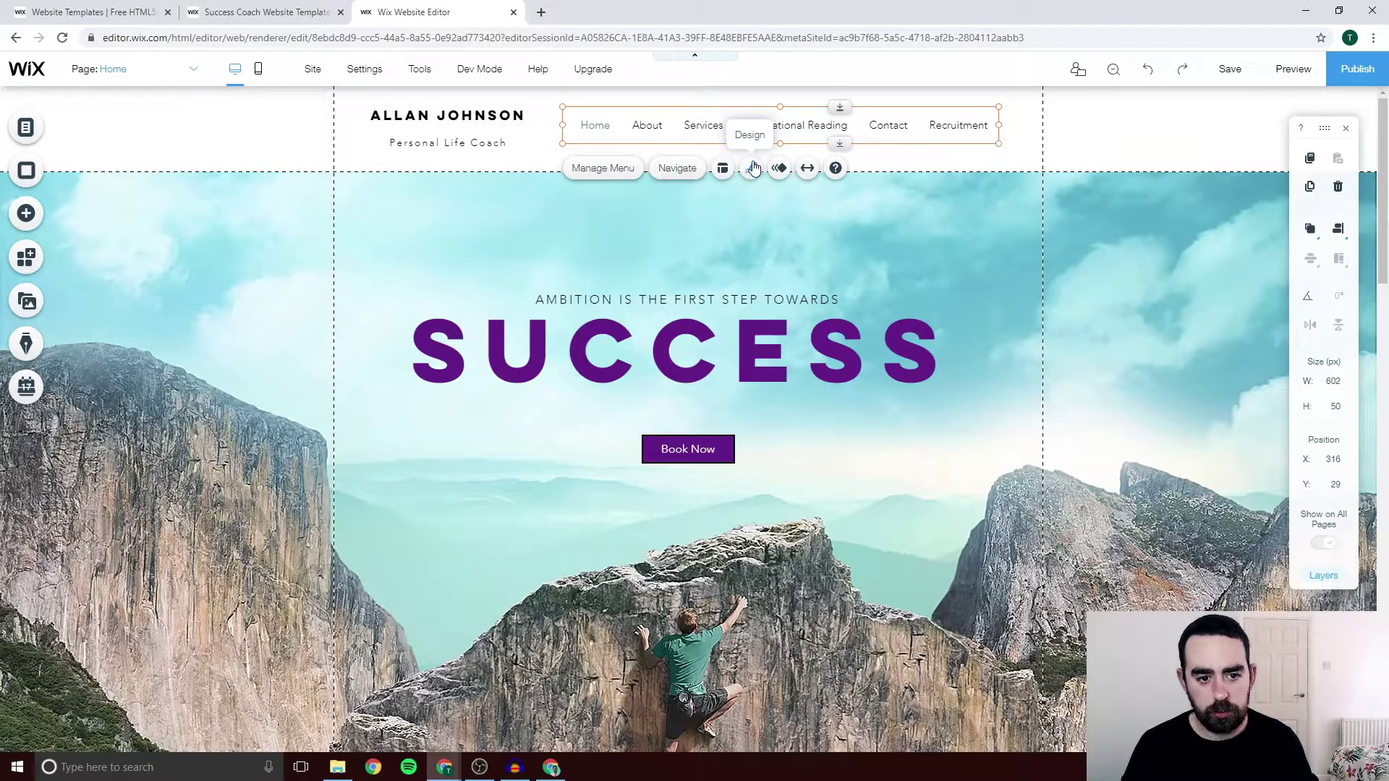
click(405, 288)
click(666, 464)
click(666, 463)
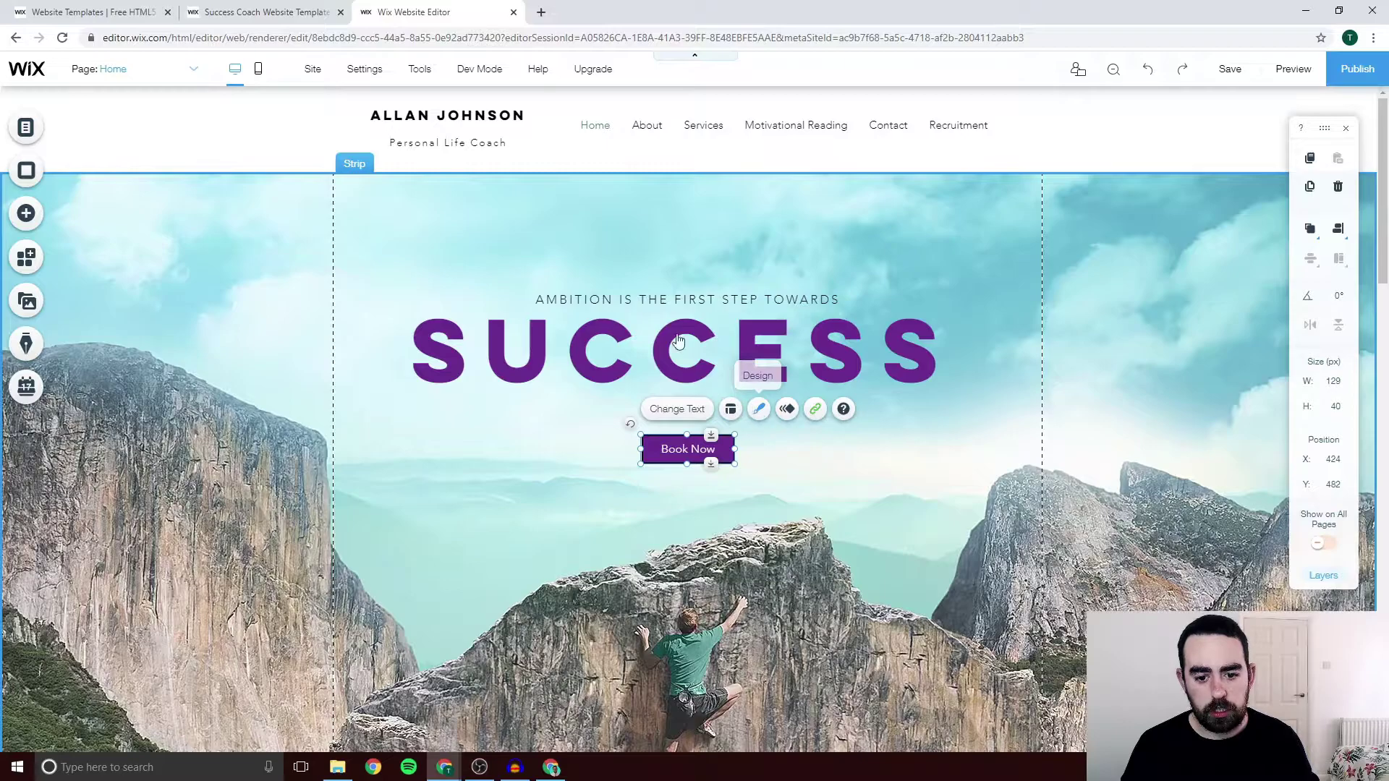
click(758, 408)
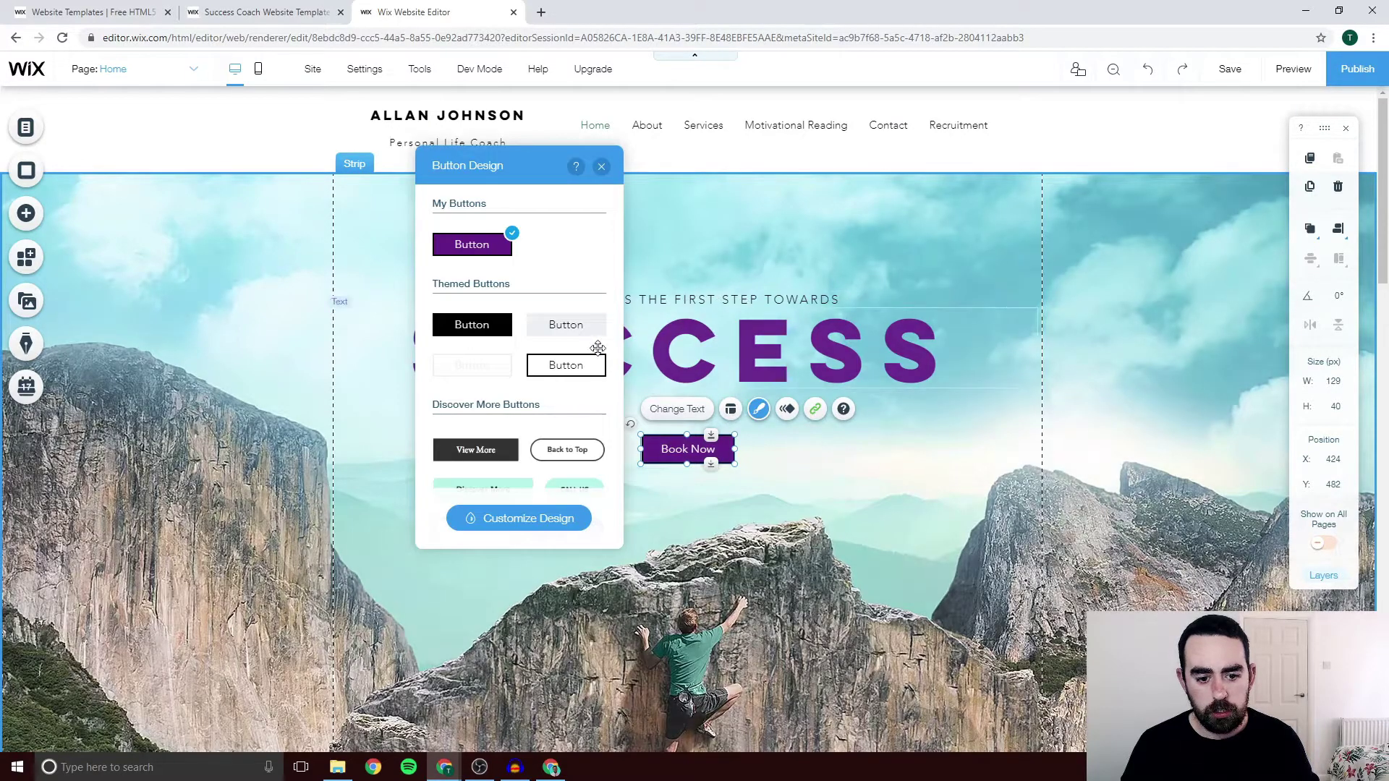
click(511, 520)
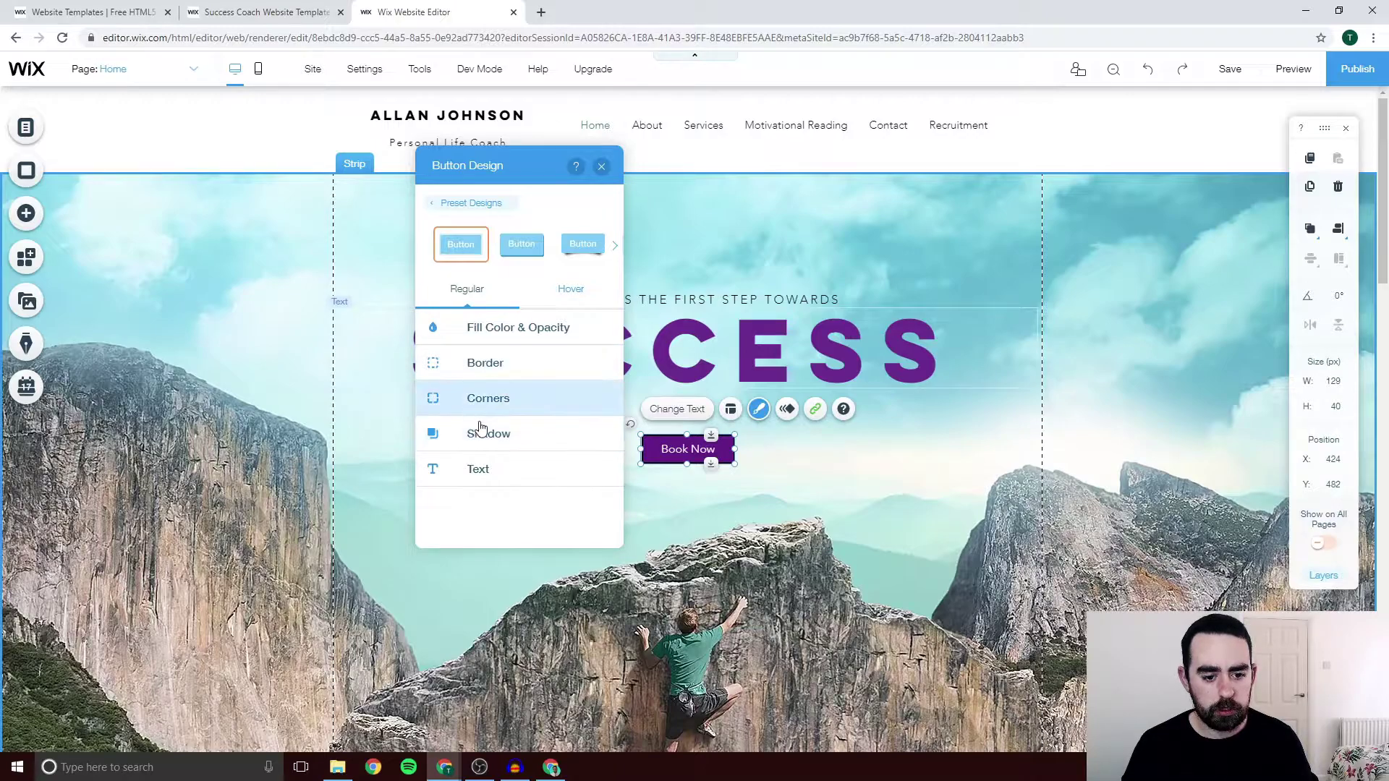
click(489, 471)
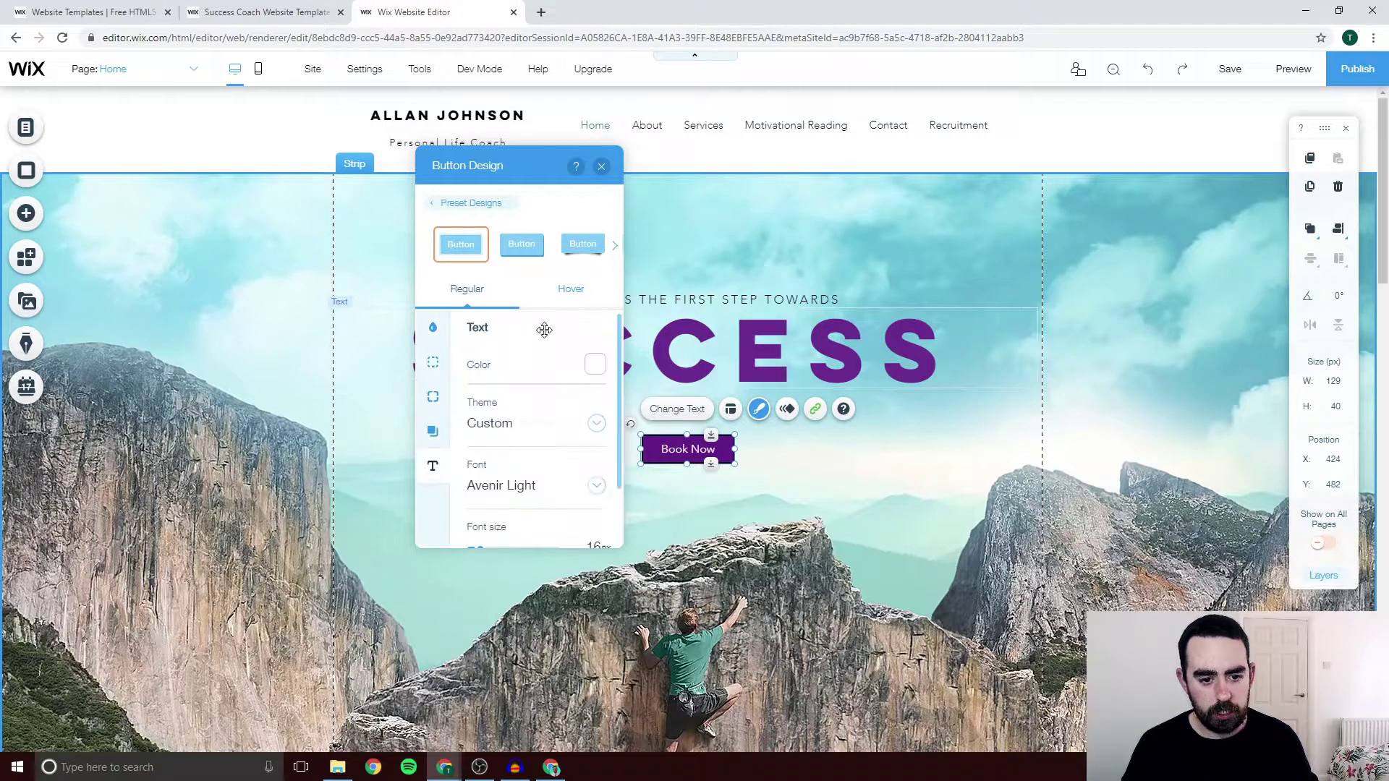
click(568, 293)
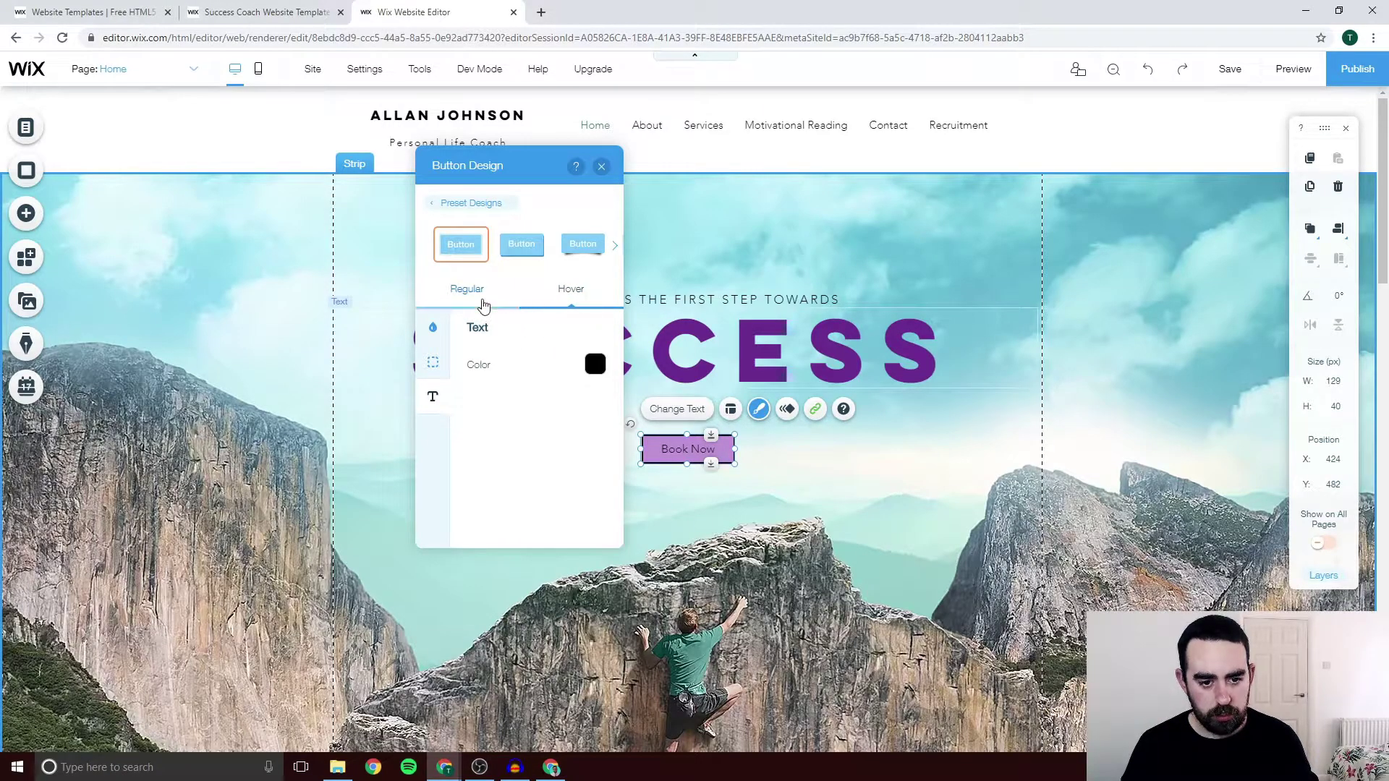
click(483, 302)
Try several button style presets on Book Now and apply the rounded one with gradient shading
click(566, 249)
click(533, 250)
click(466, 250)
click(615, 246)
click(616, 247)
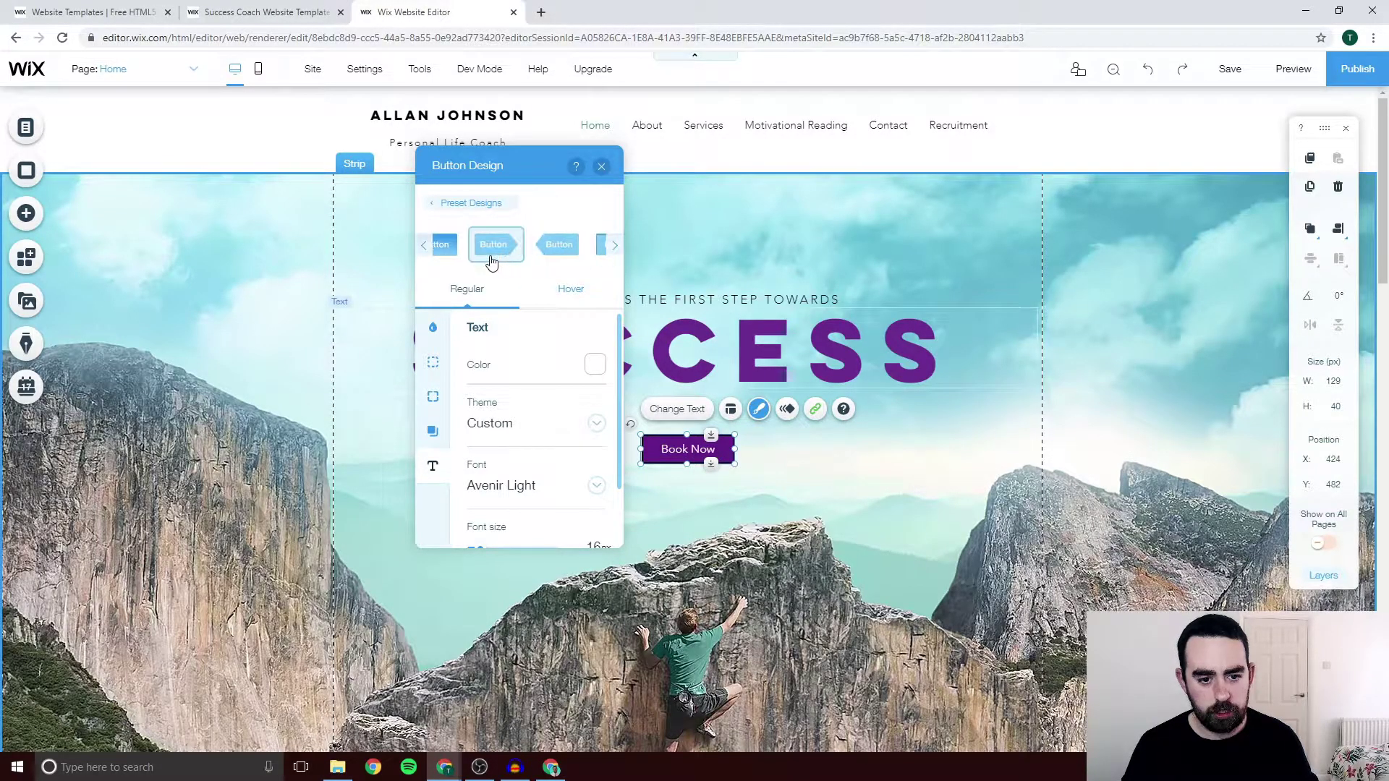
click(452, 250)
click(807, 524)
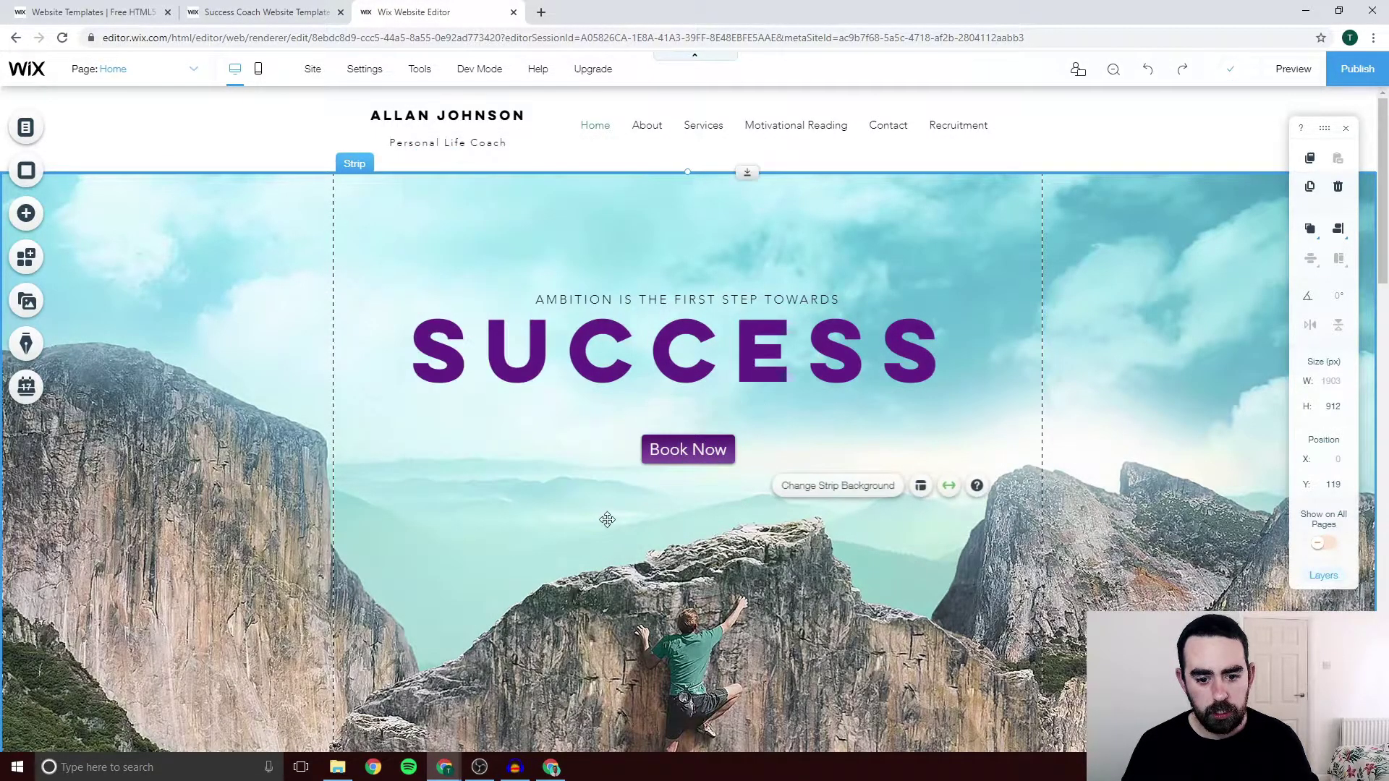
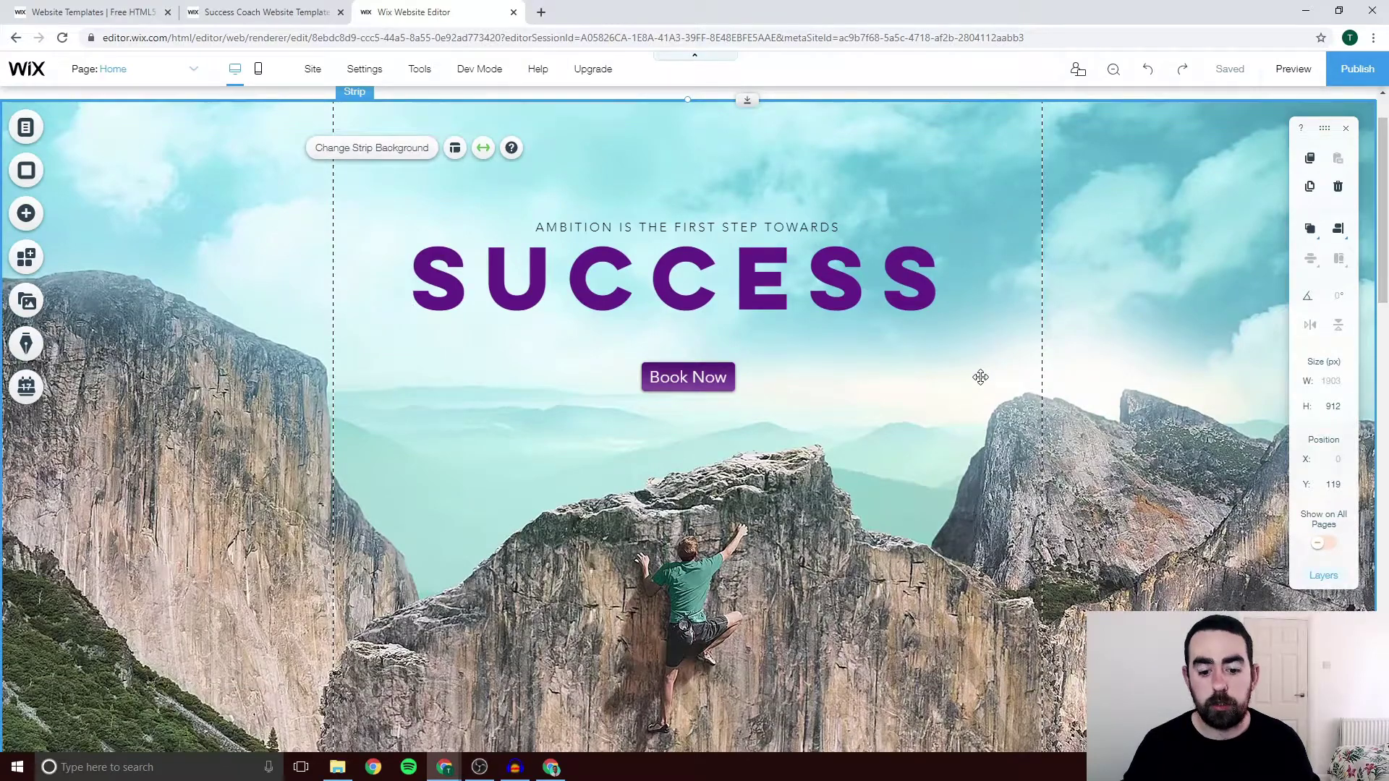
Look over the About Me and How I Can Help You sections of the home page
scroll(980, 377, down, 9)
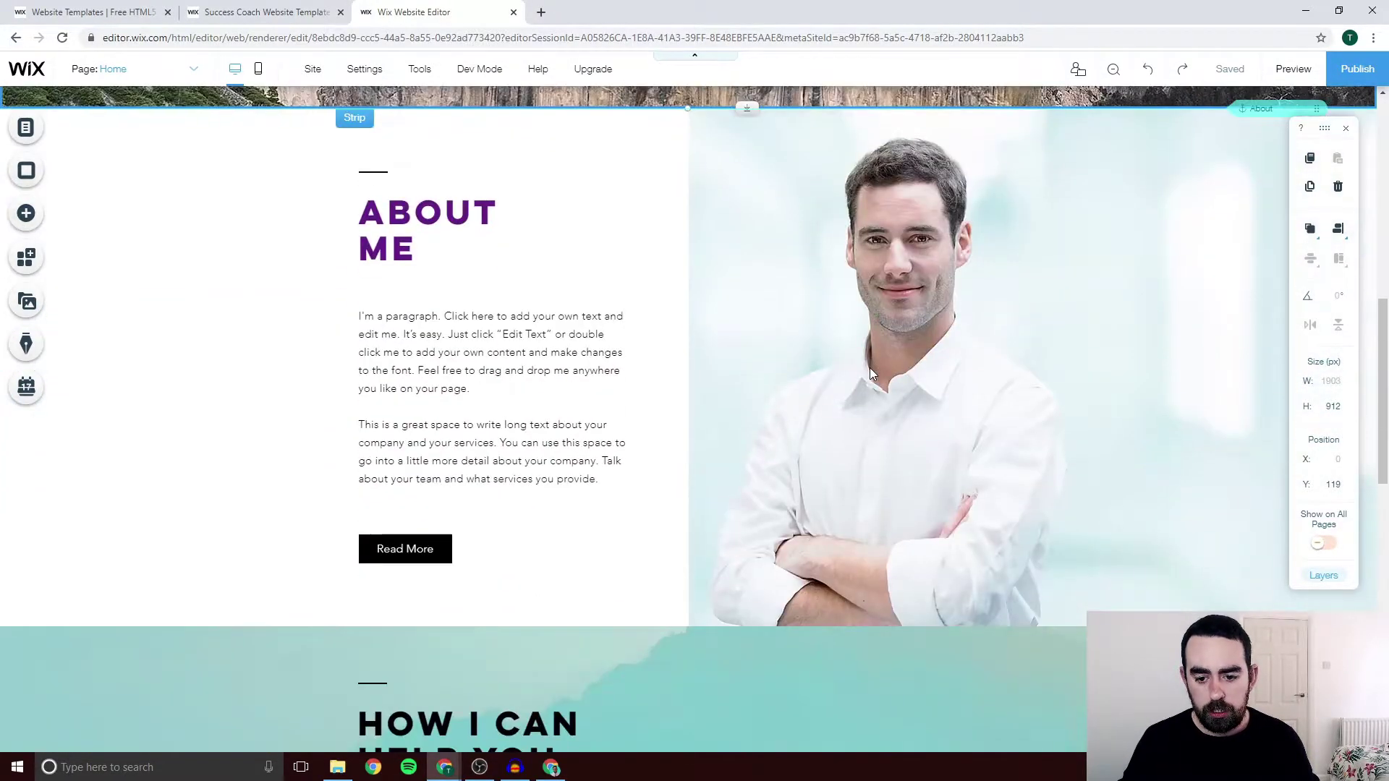
click(720, 341)
scroll(394, 335, down, 4)
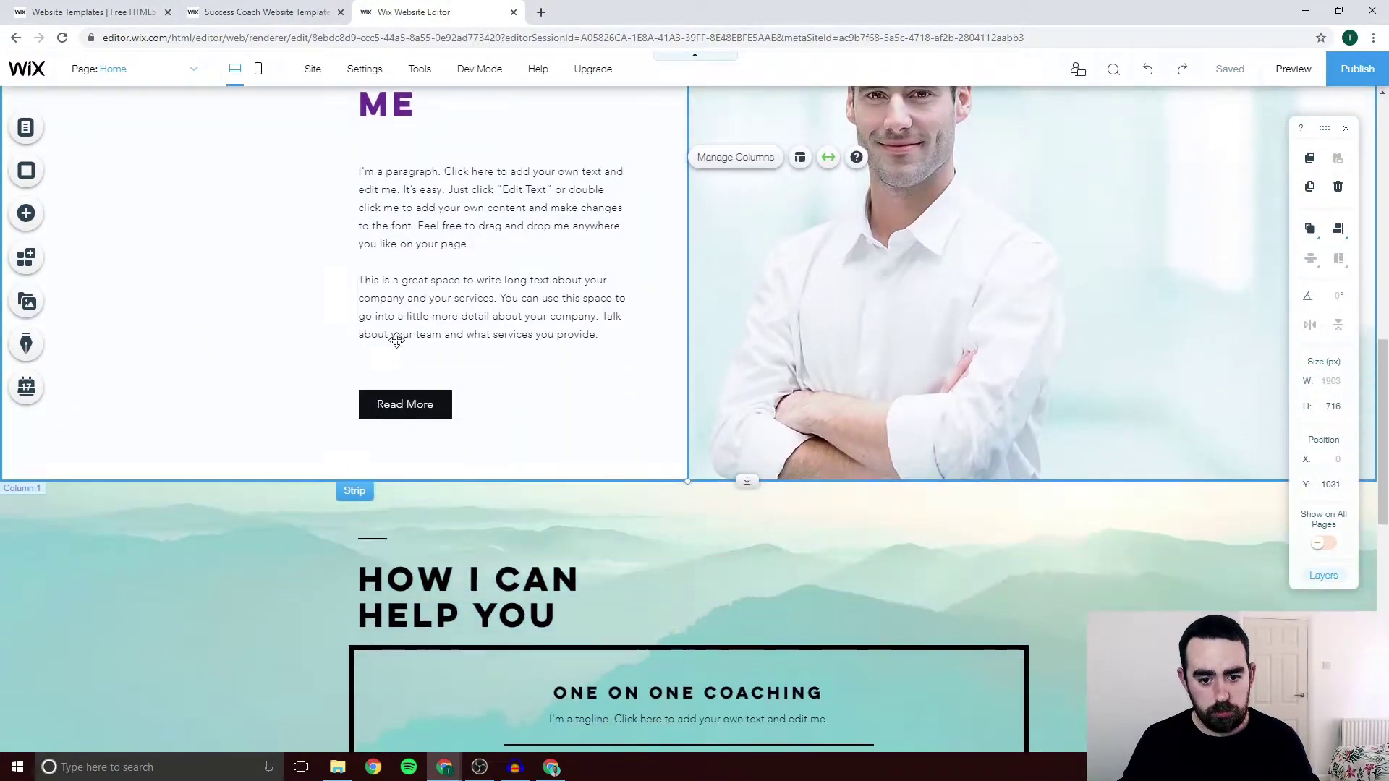
scroll(319, 410, down, 2)
click(263, 380)
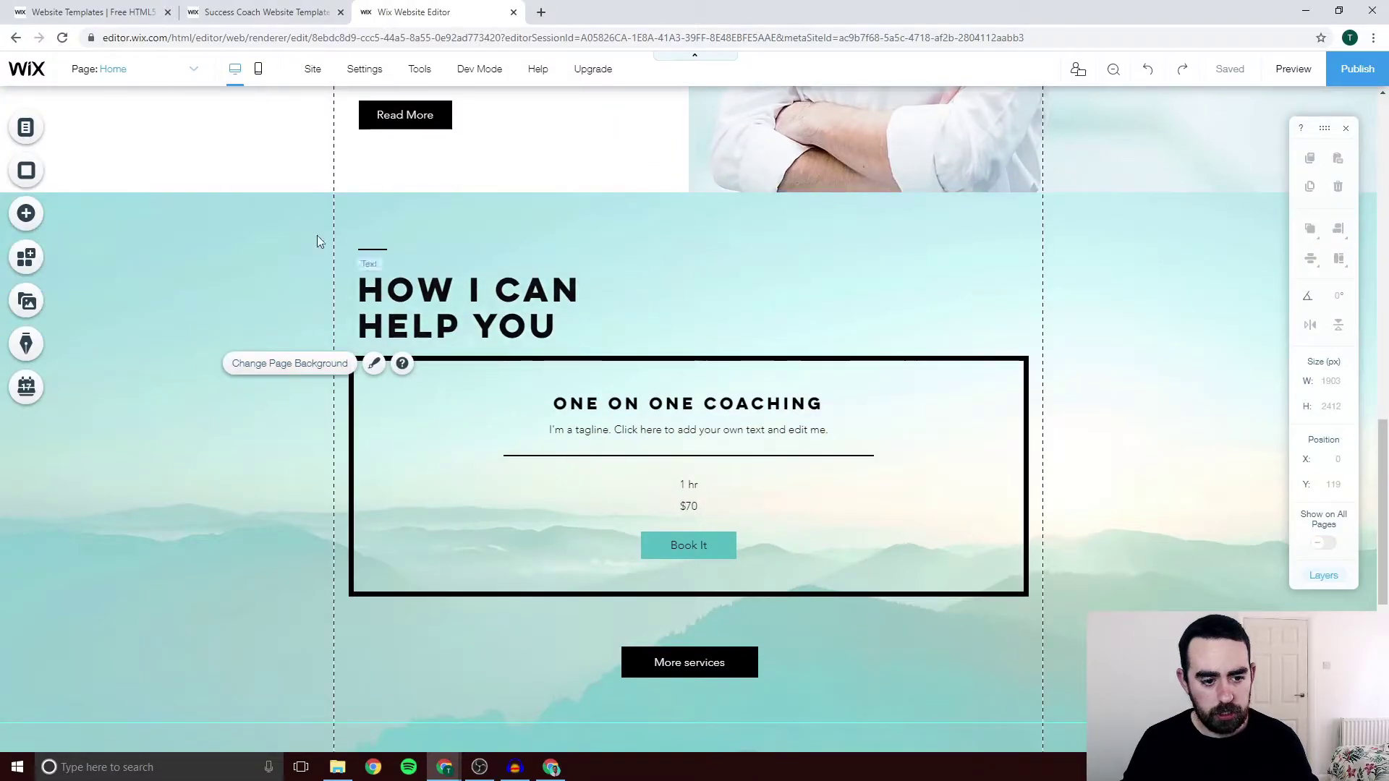
scroll(326, 456, up, 15)
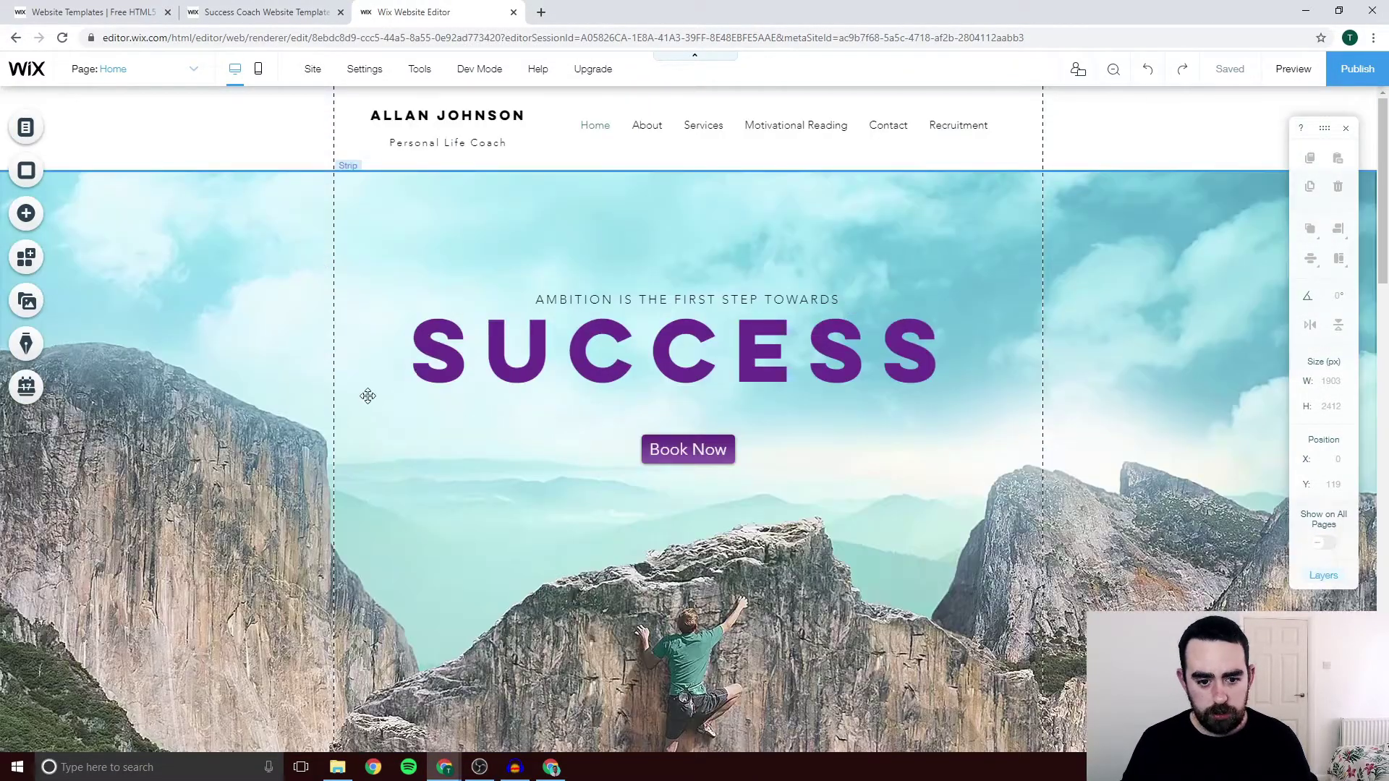
Open the background settings of the home page's hero strip
click(473, 443)
scroll(723, 506, down, 2)
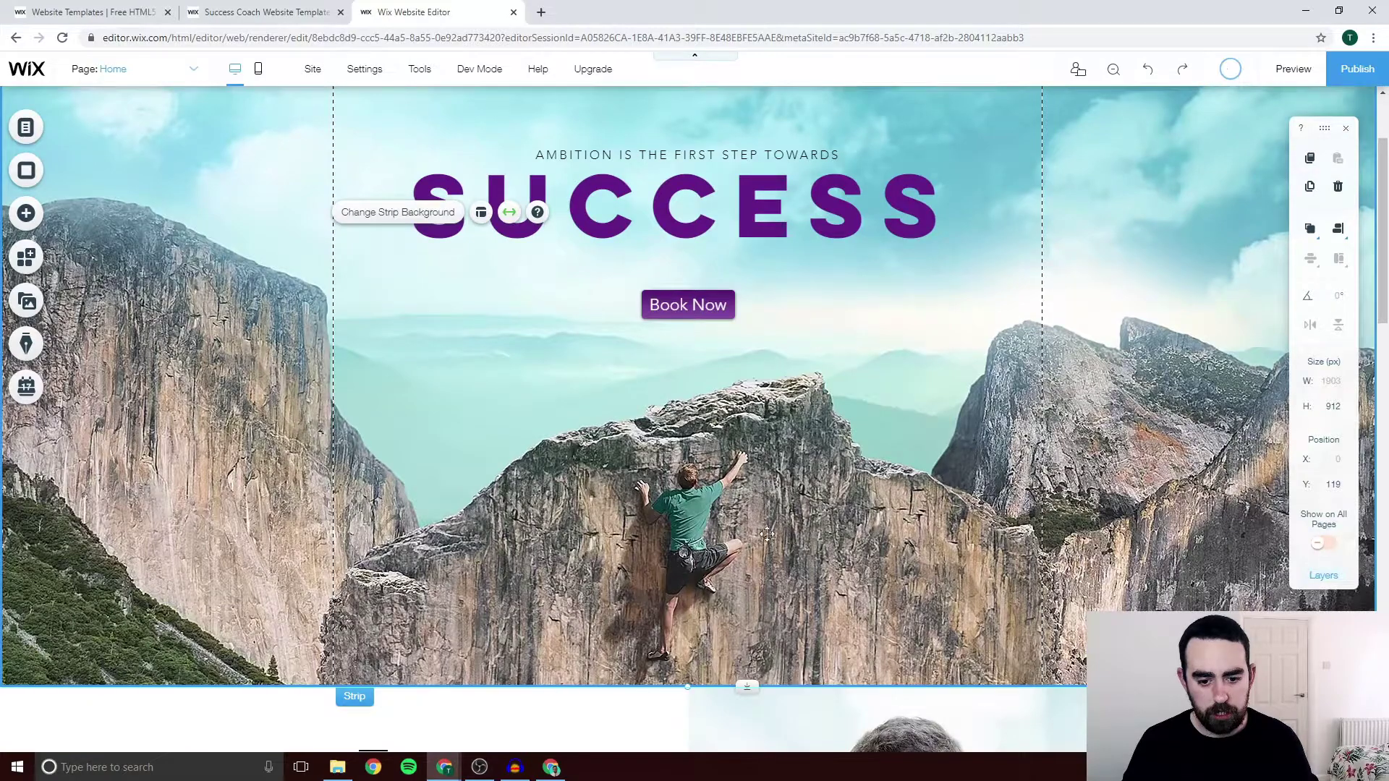
scroll(497, 543, up, 2)
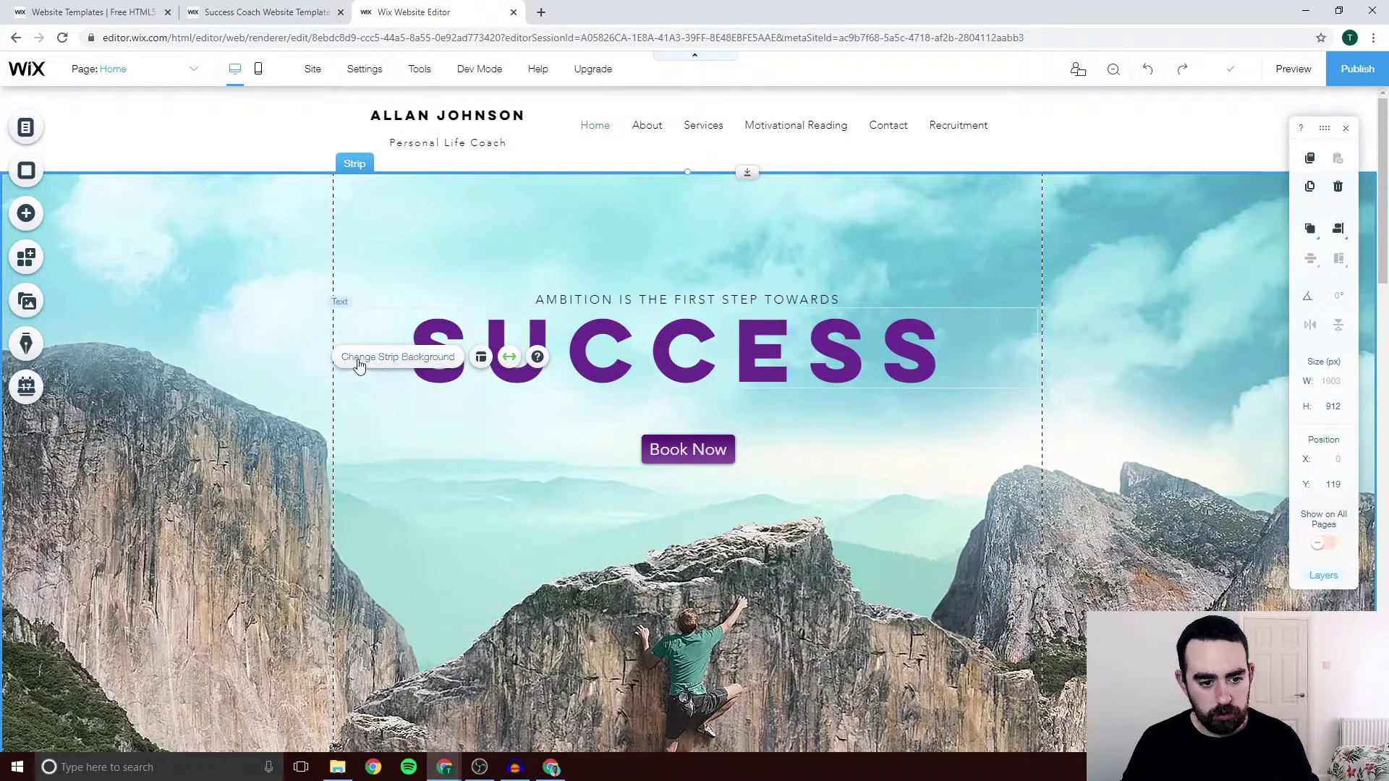
click(366, 361)
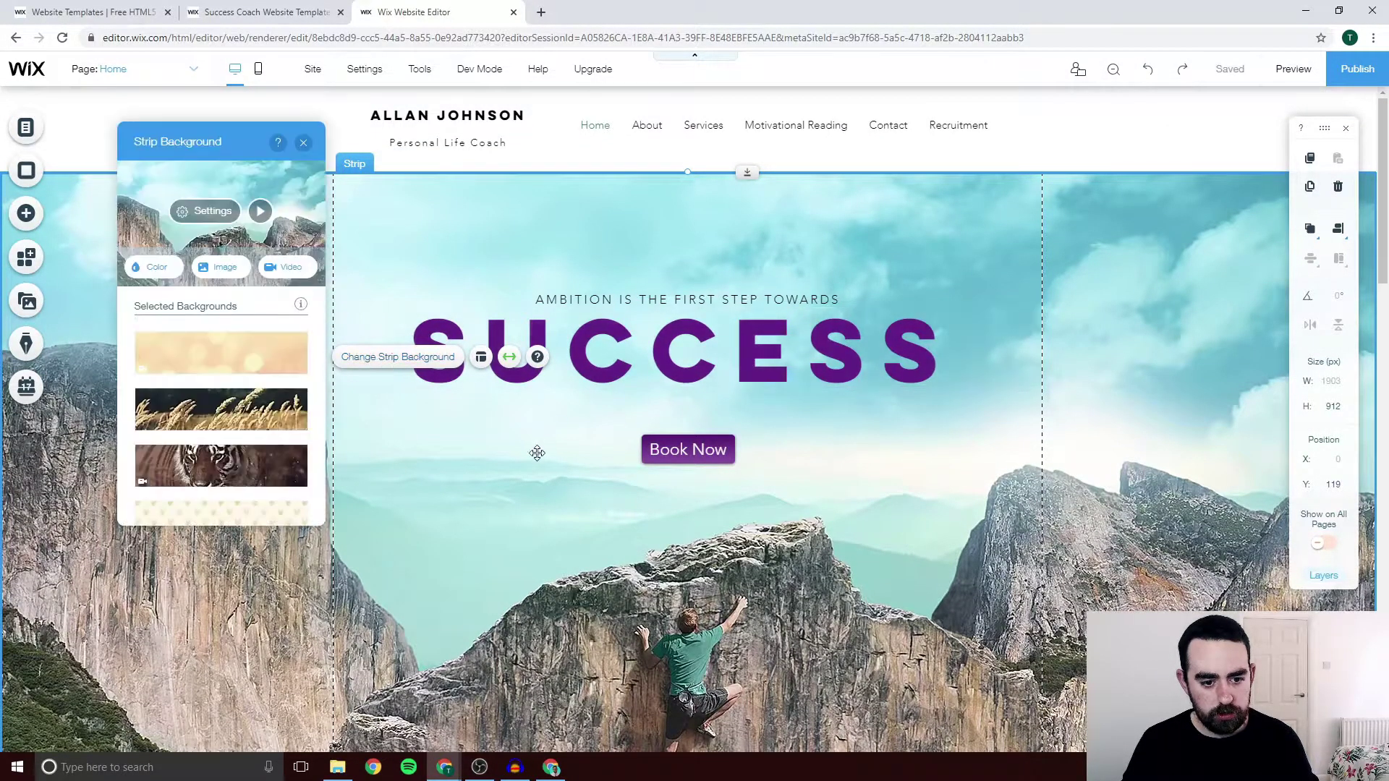
Try solid colors, ending with the grey #CCCCCC, as the hero strip's background
click(171, 279)
click(216, 356)
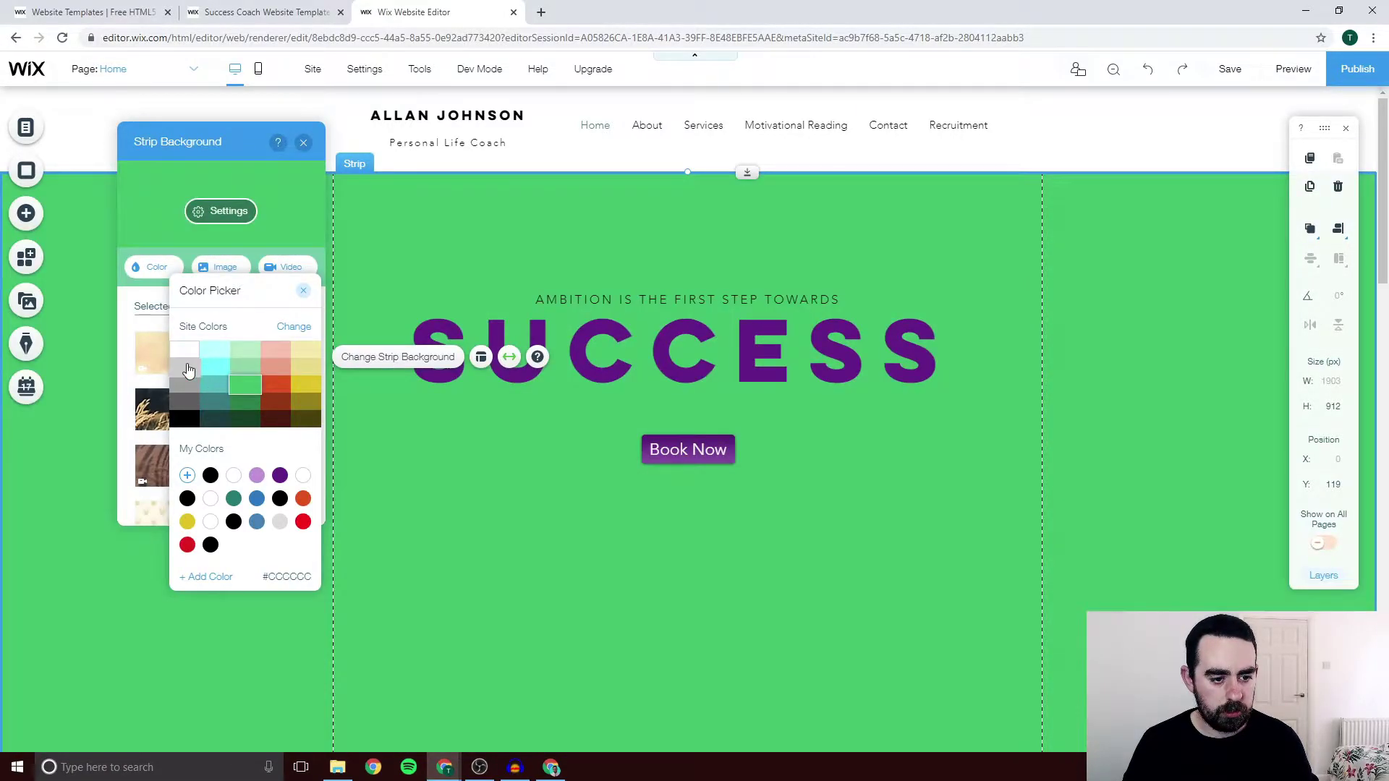
click(184, 369)
click(303, 290)
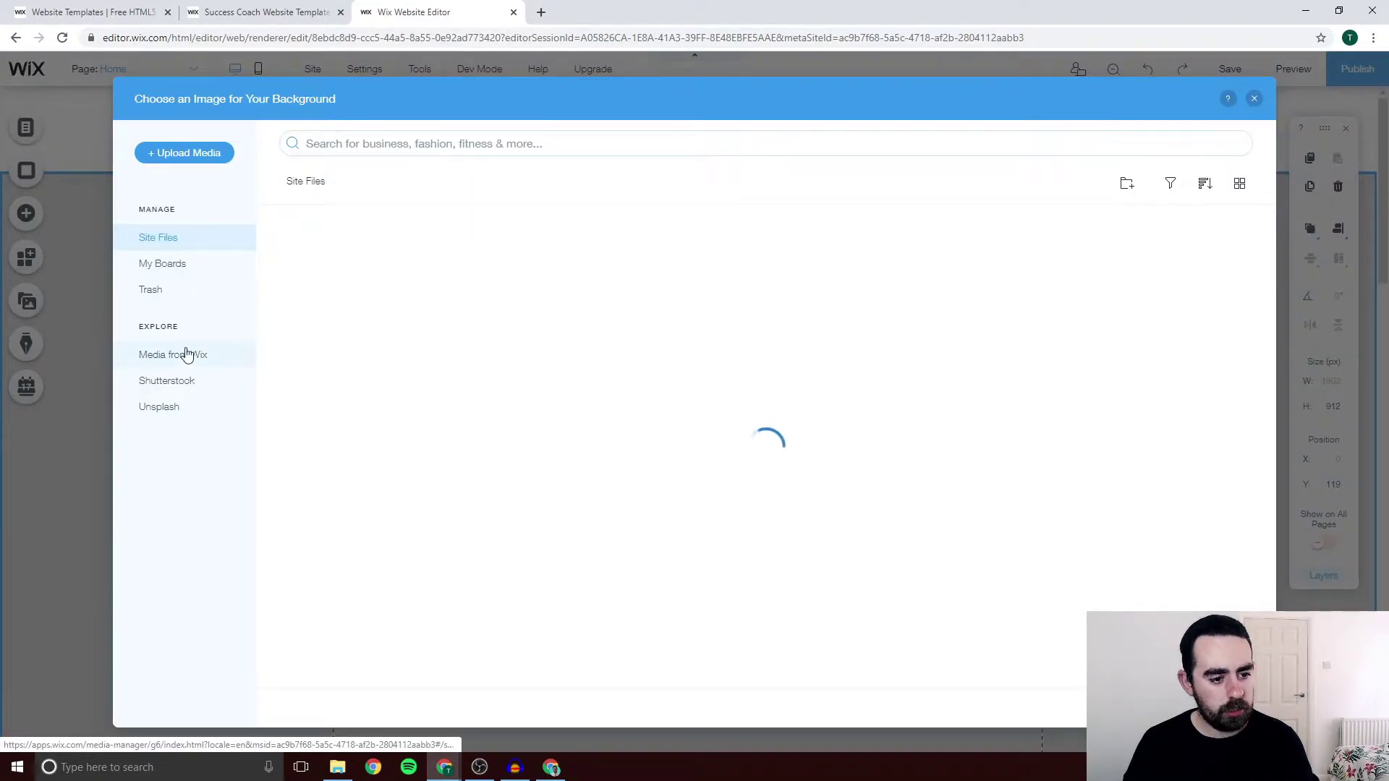
Search Media from Wix for "builder" and set the Carpenter photo as the hero strip's background image
click(161, 355)
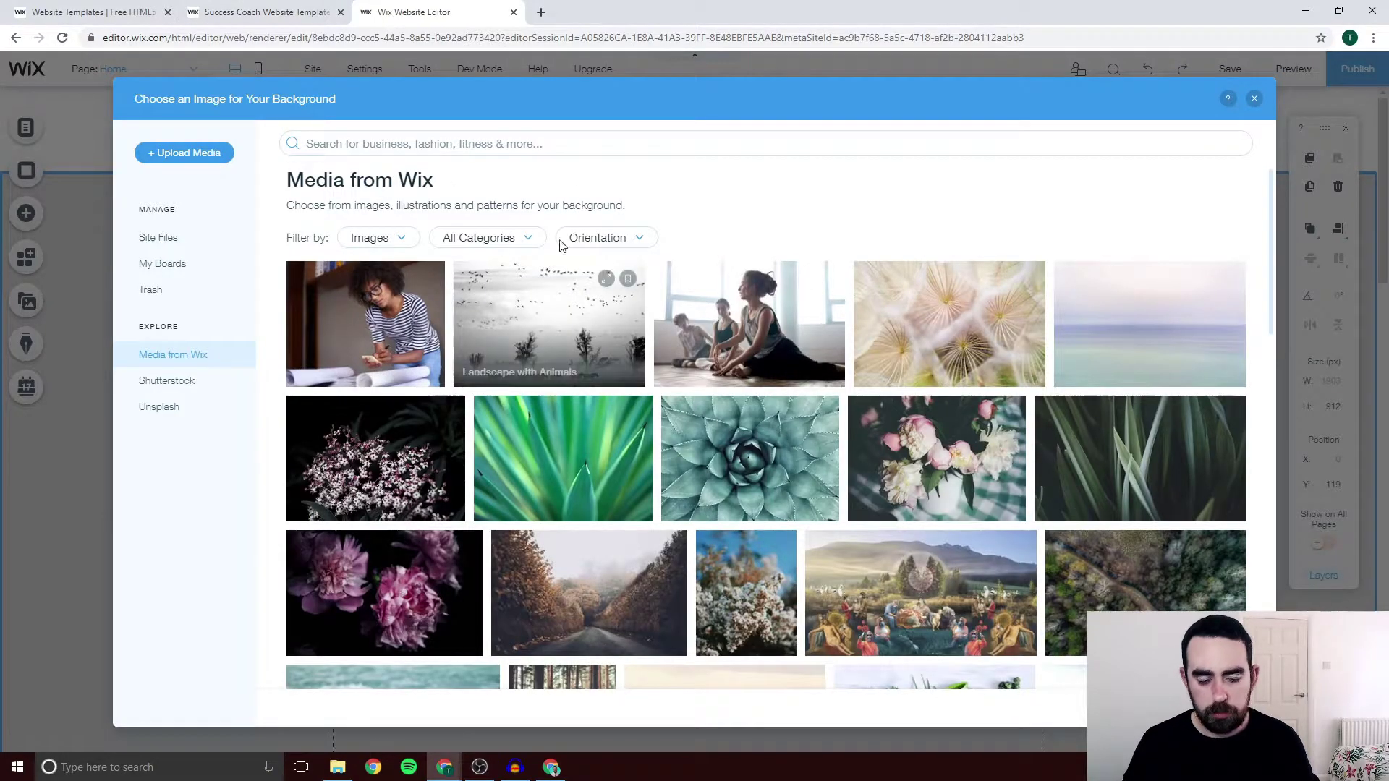
click(591, 144)
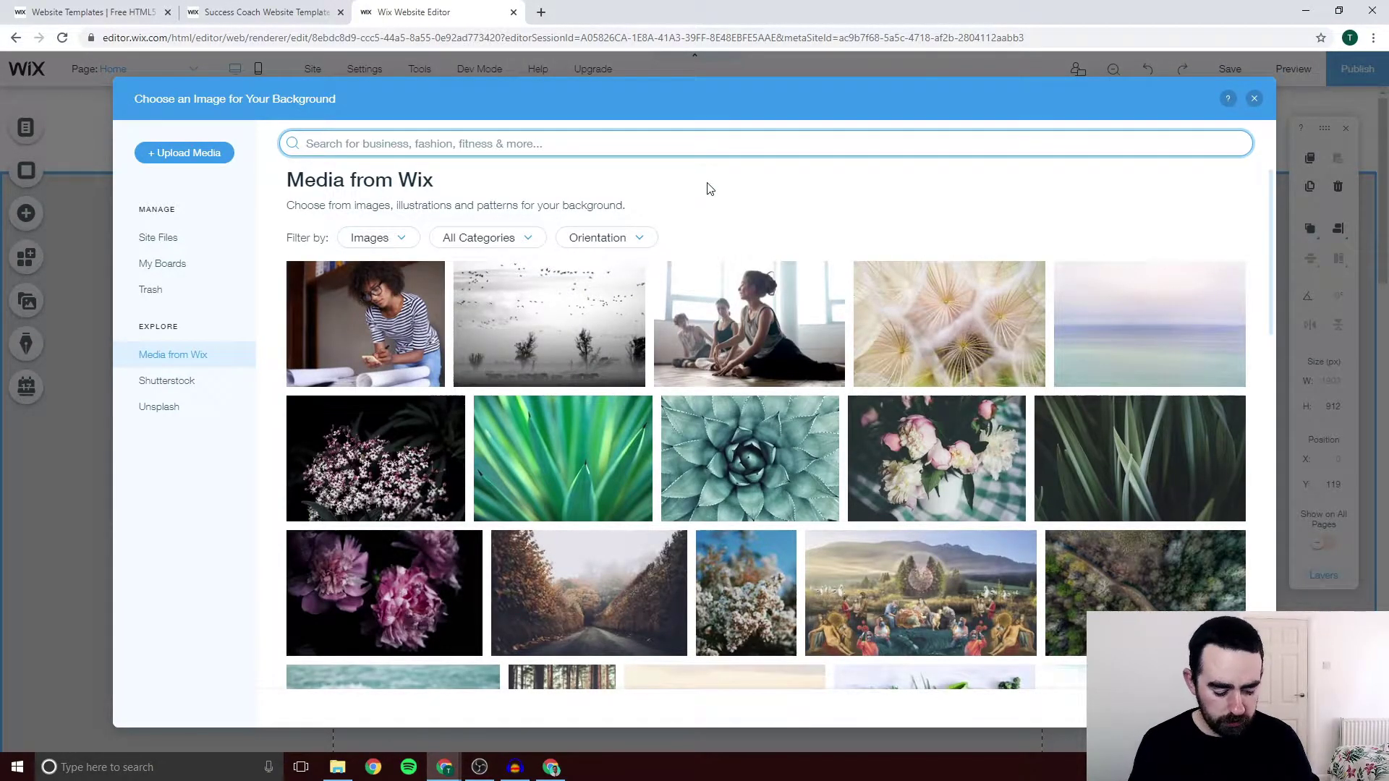
text(builder)
key(Return)
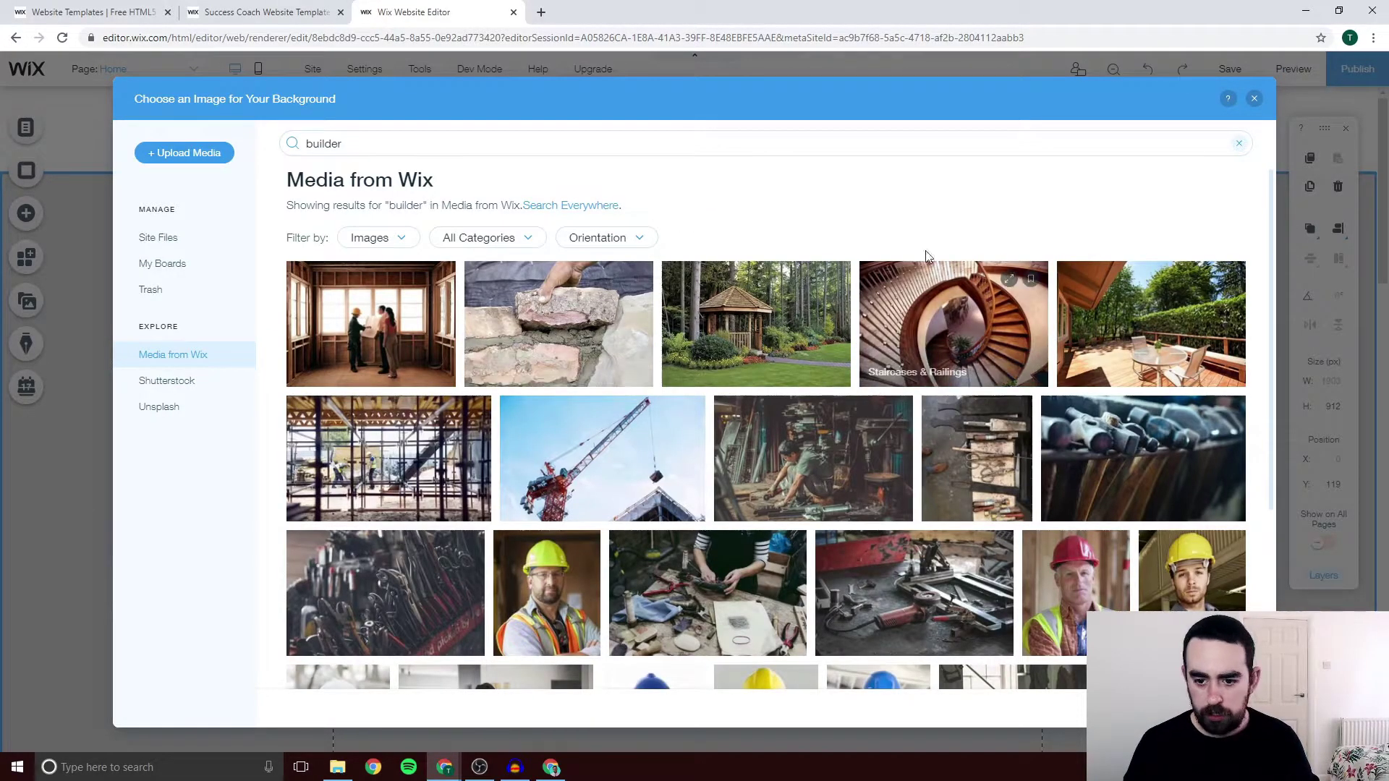
scroll(1128, 362, down, 4)
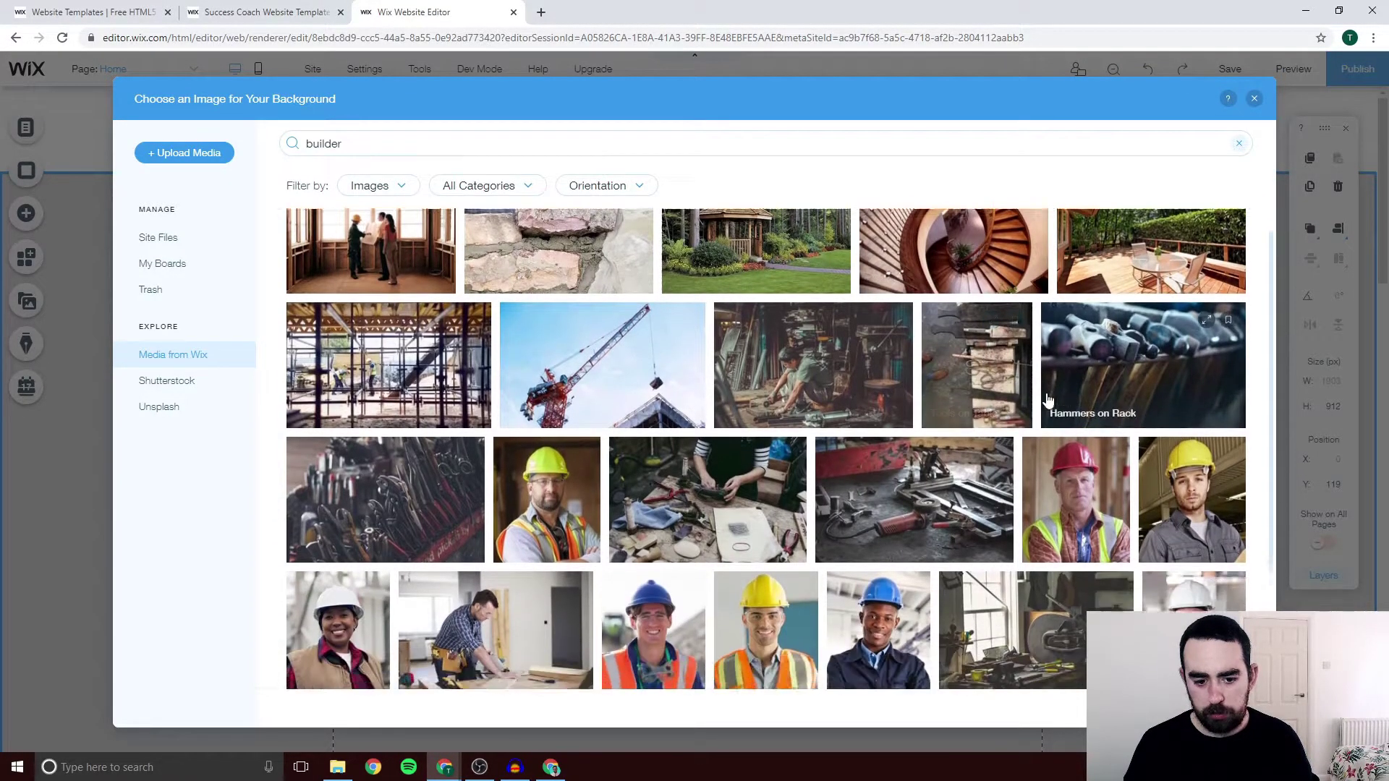
click(495, 463)
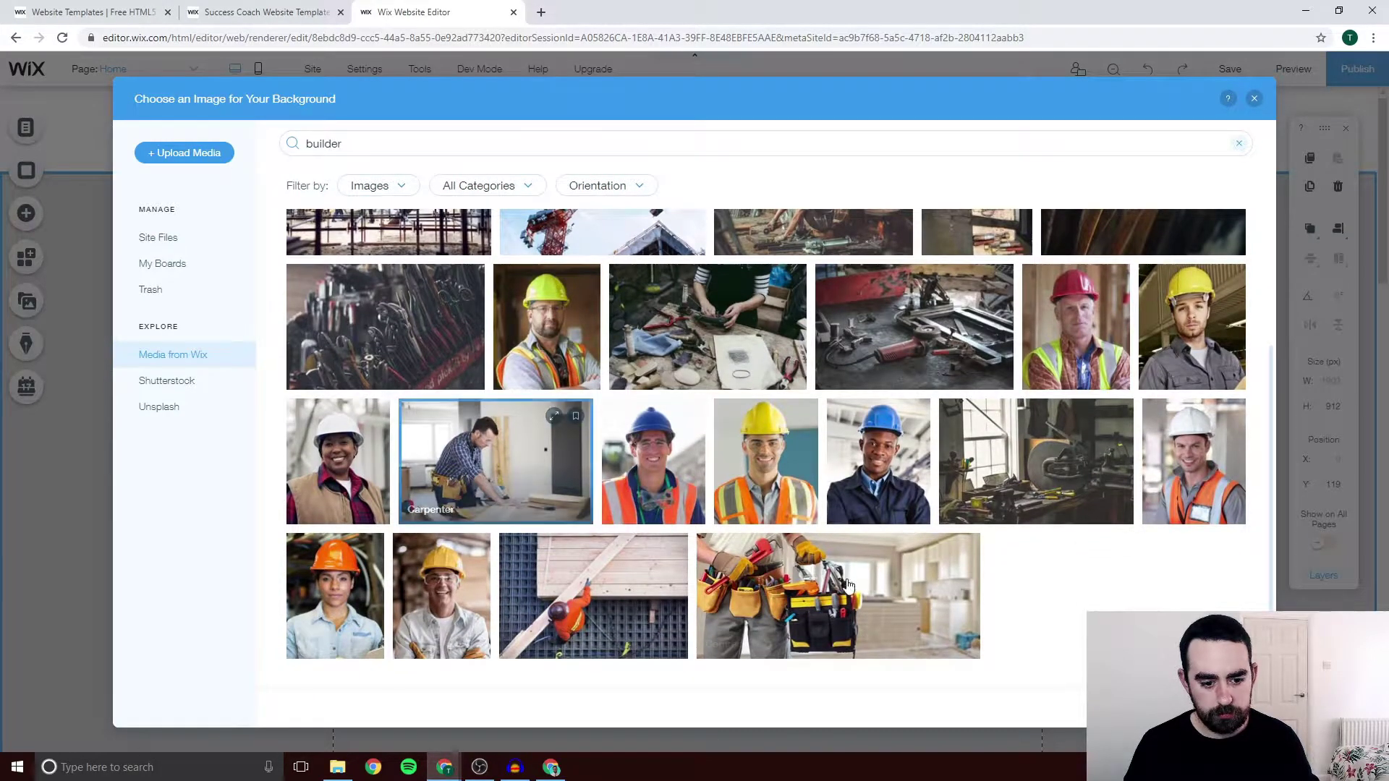
click(1201, 700)
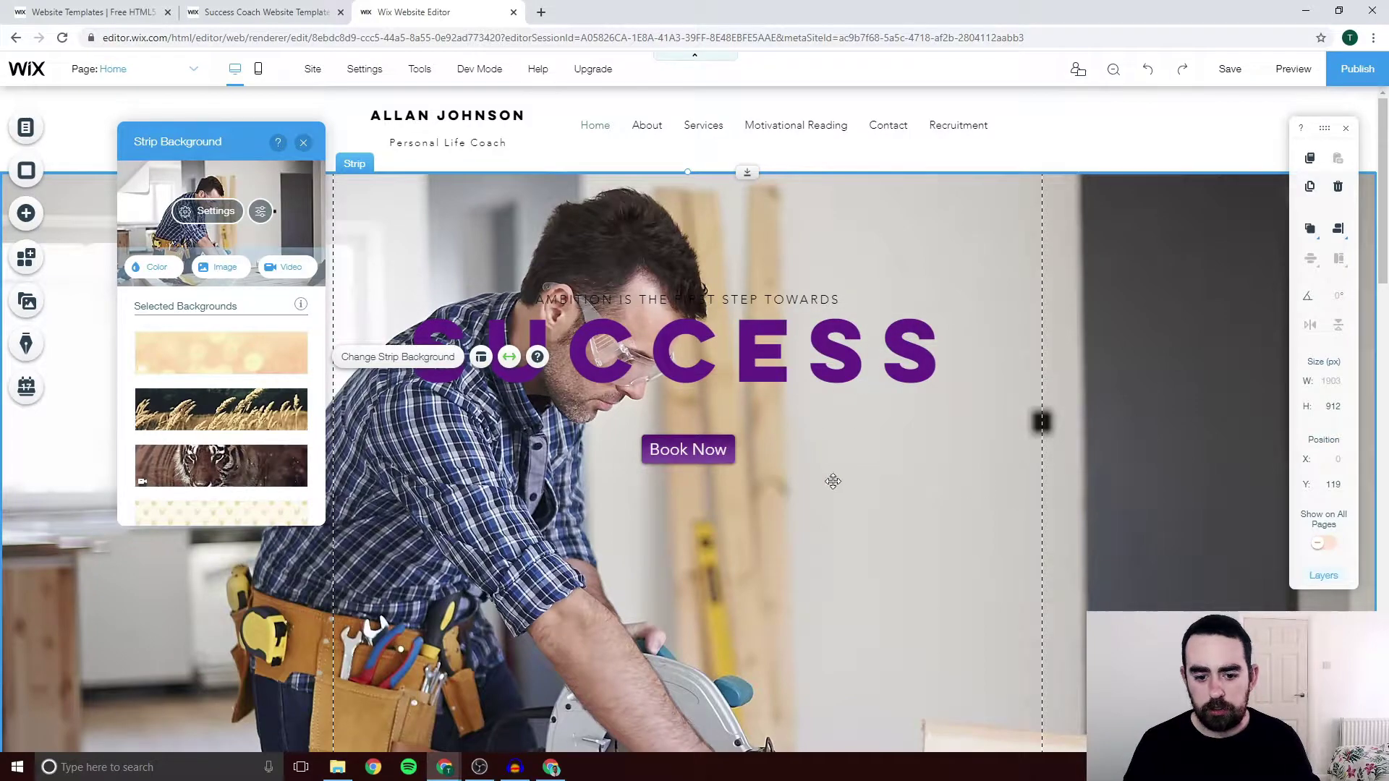
Browse the Media from Wix and Shutterstock image collections available for the hero strip's background
scroll(833, 481, down, 1)
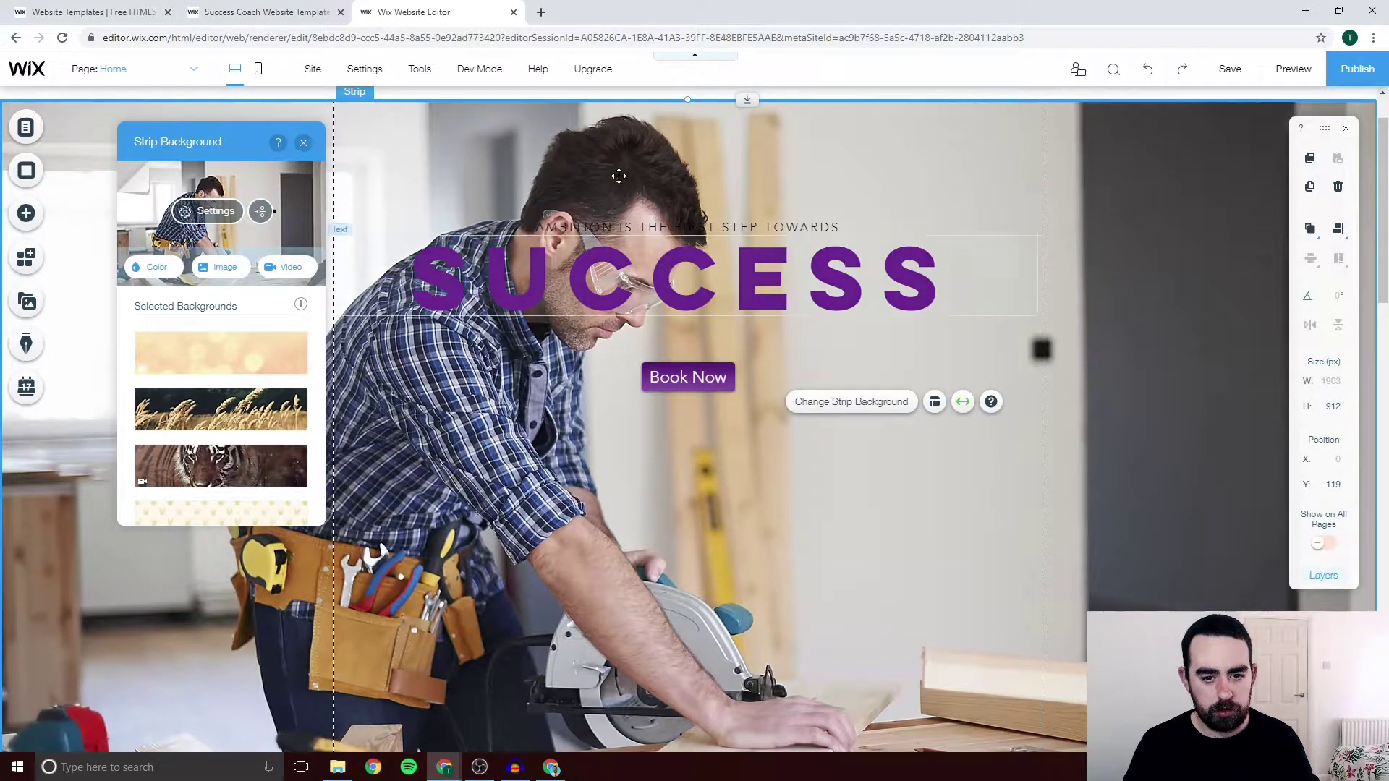
scroll(549, 210, up, 1)
scroll(484, 245, down, 4)
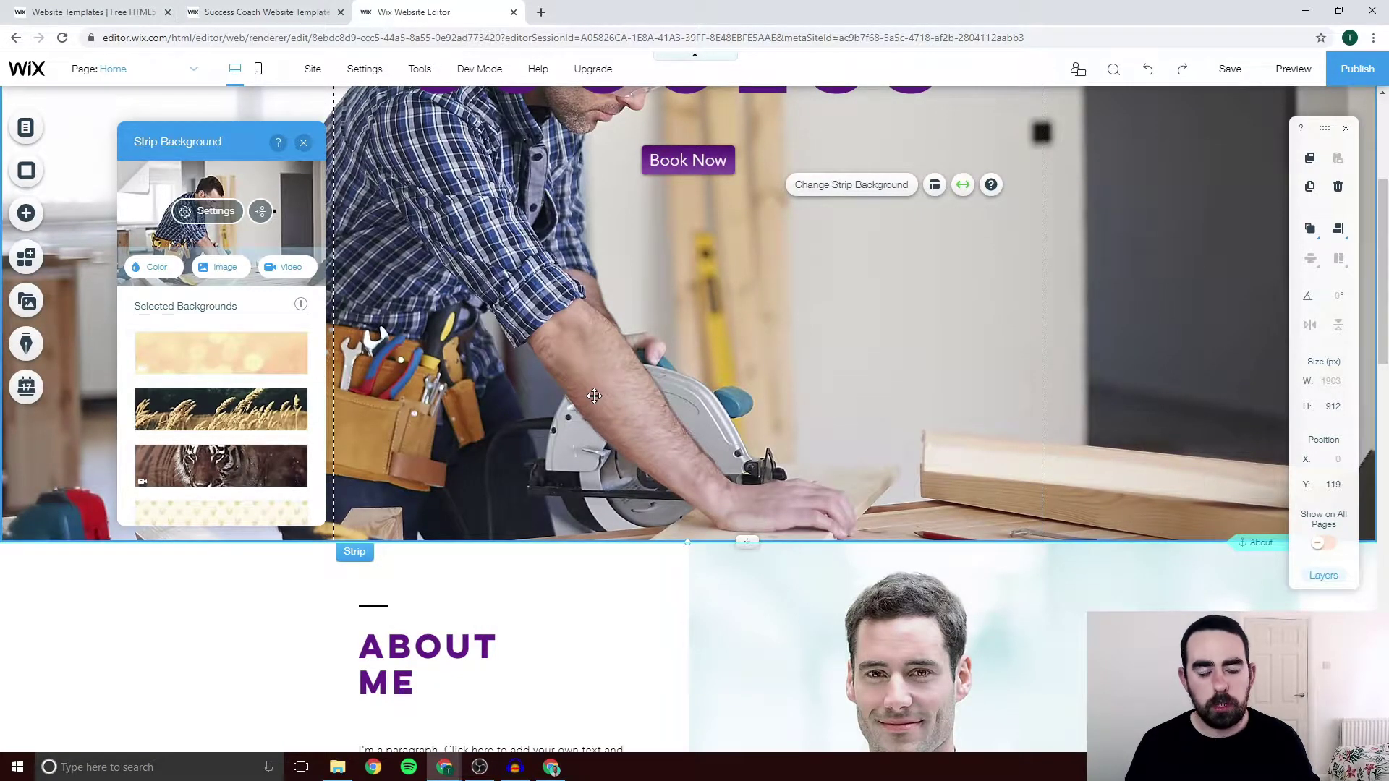
scroll(594, 396, up, 4)
click(221, 268)
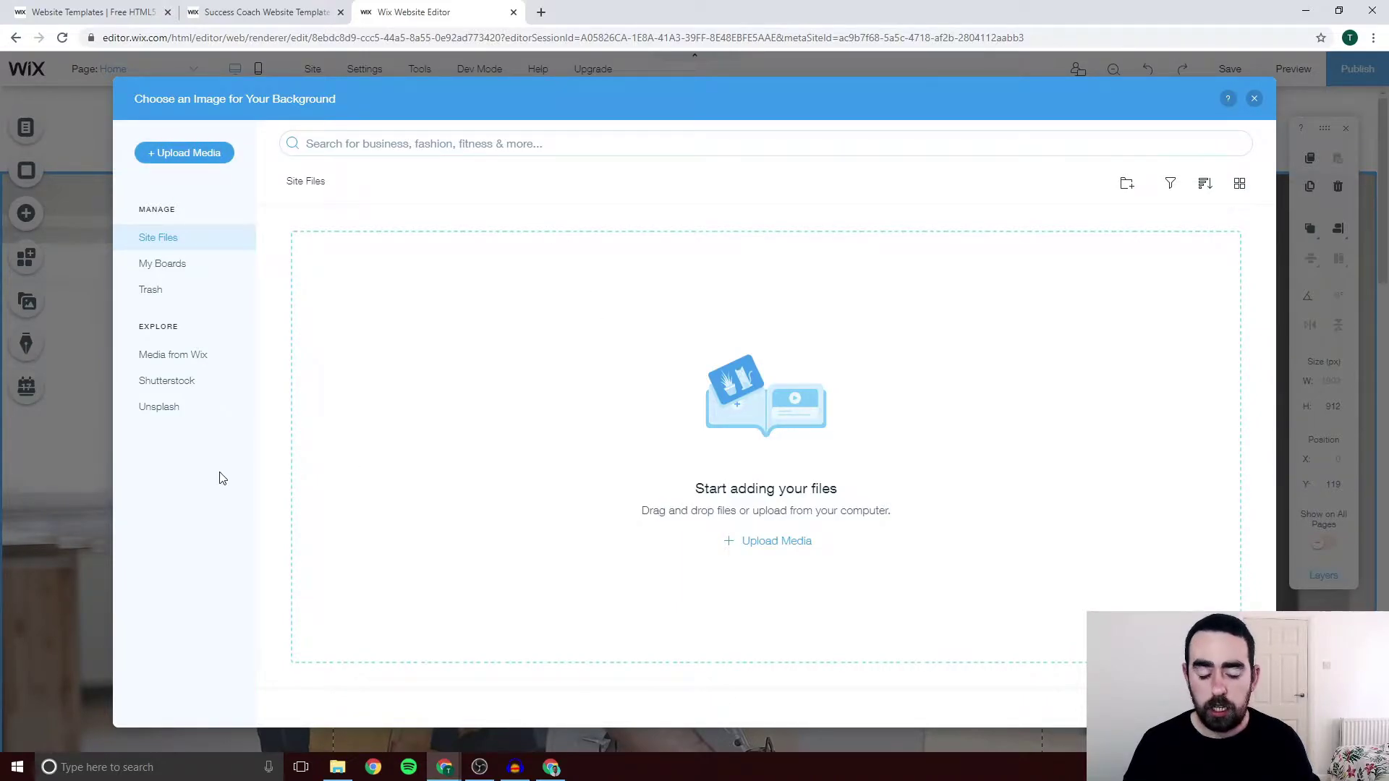
click(185, 357)
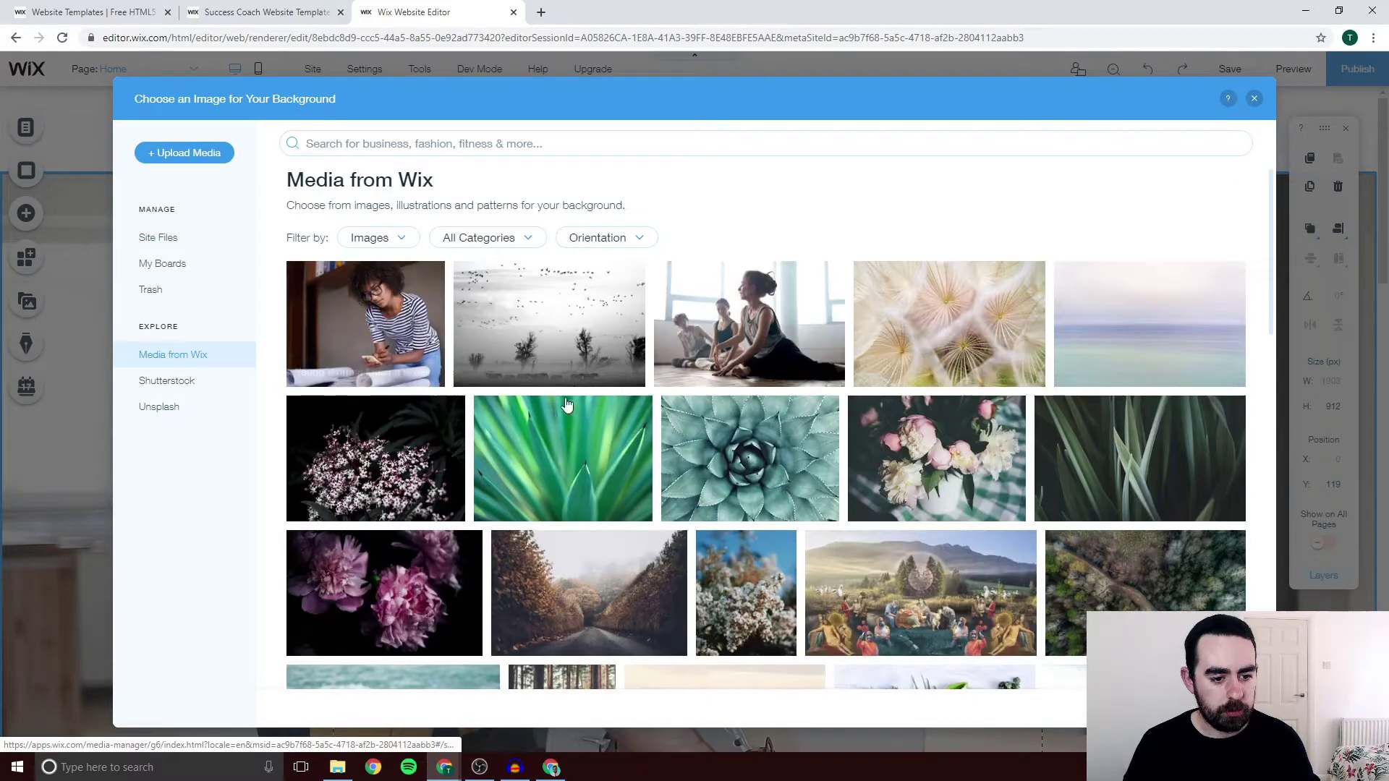
click(150, 385)
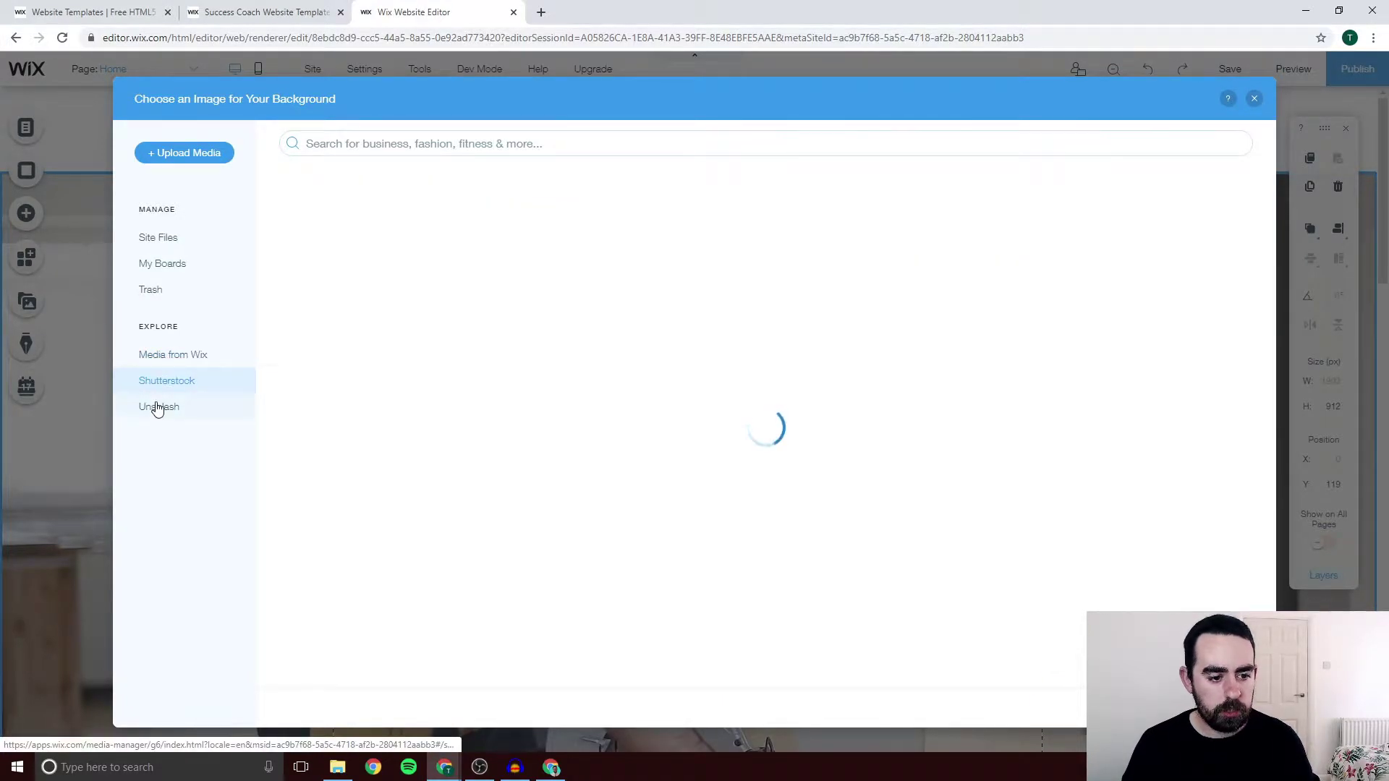
click(158, 406)
click(191, 383)
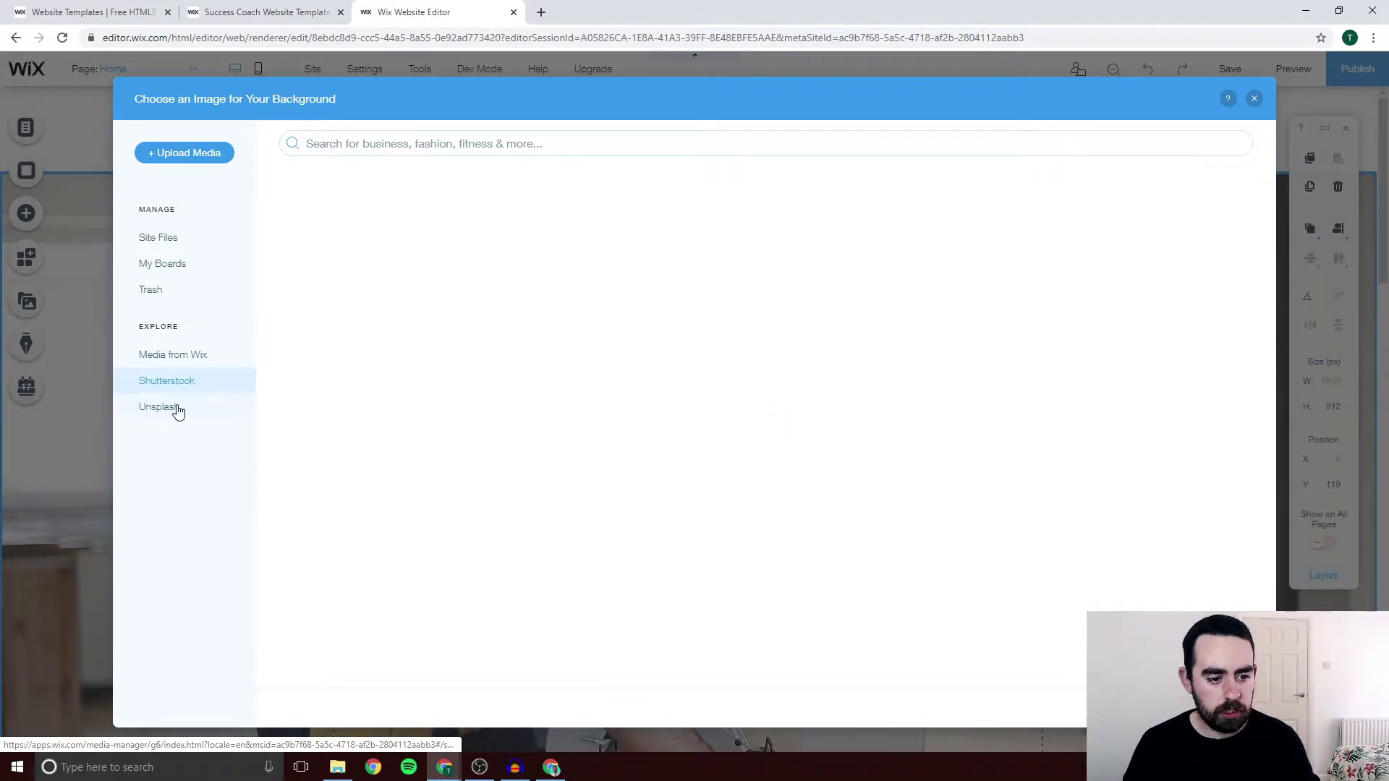
scroll(662, 374, down, 10)
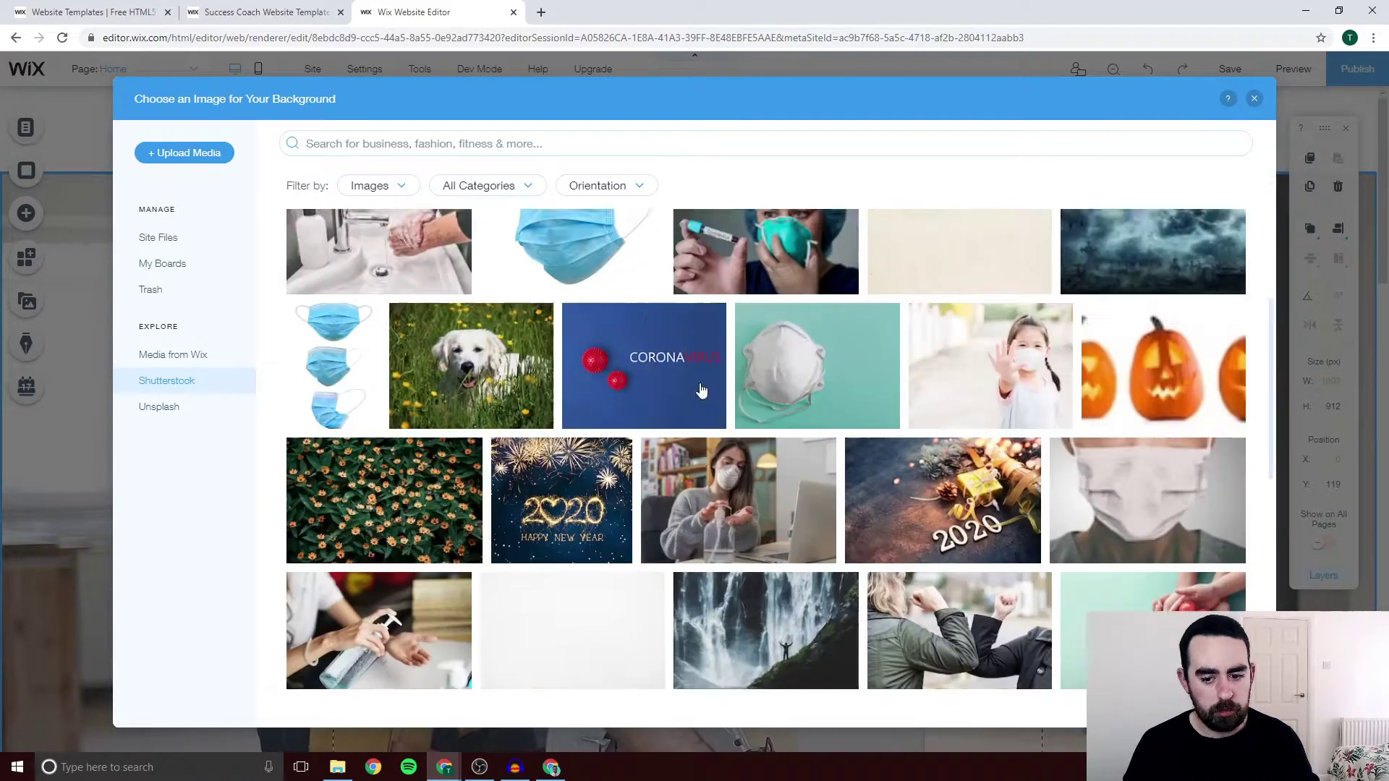
scroll(571, 381, up, 10)
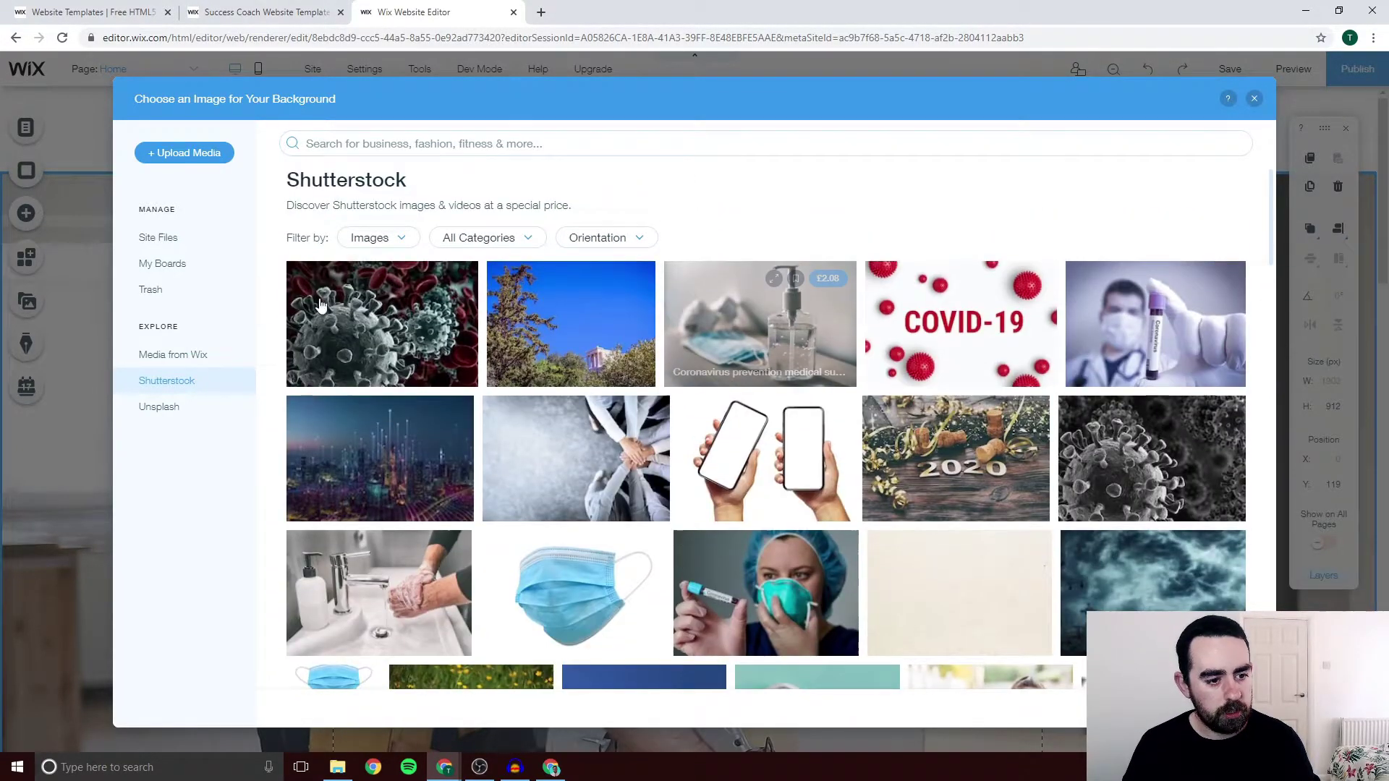
click(1254, 99)
Browse the Media from Wix videos for the hero strip's background and search them for "builder"
click(275, 266)
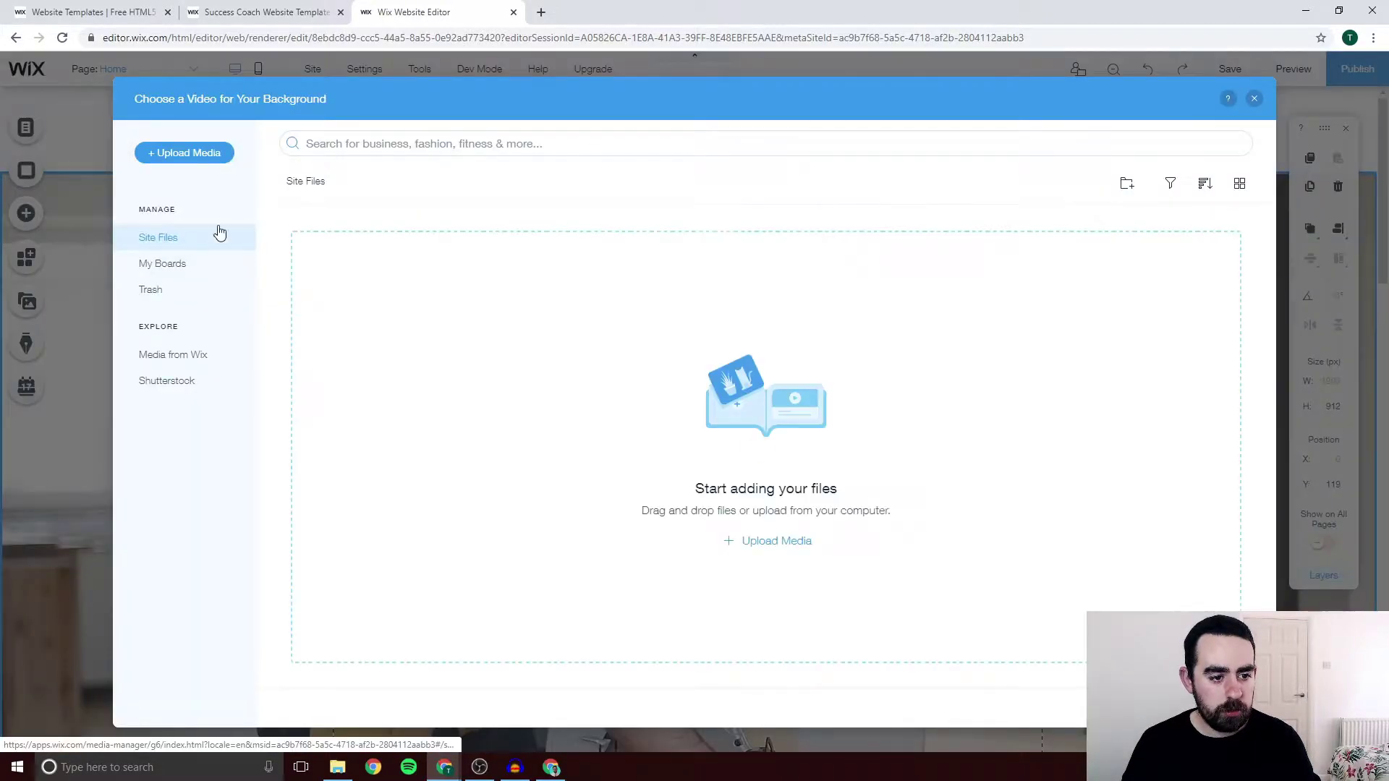
click(173, 353)
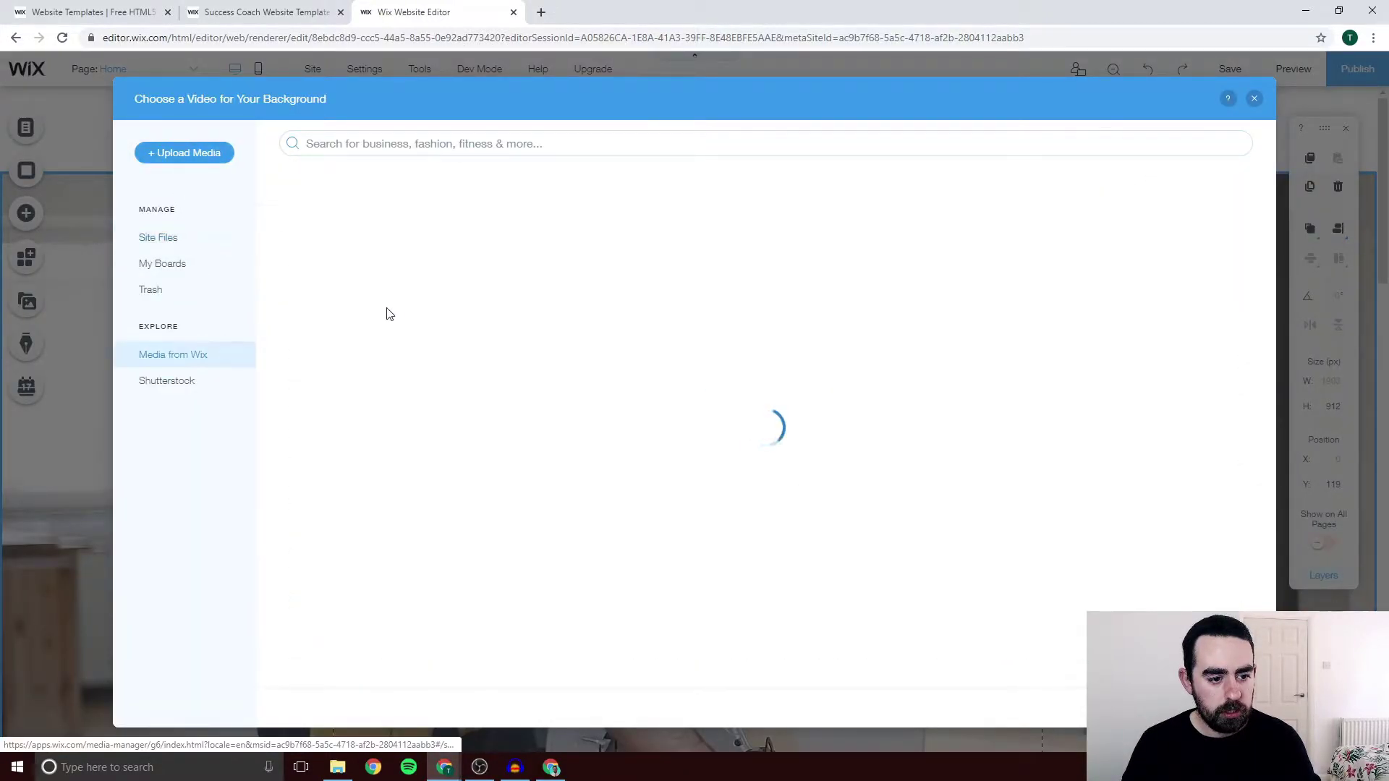
scroll(709, 355, down, 4)
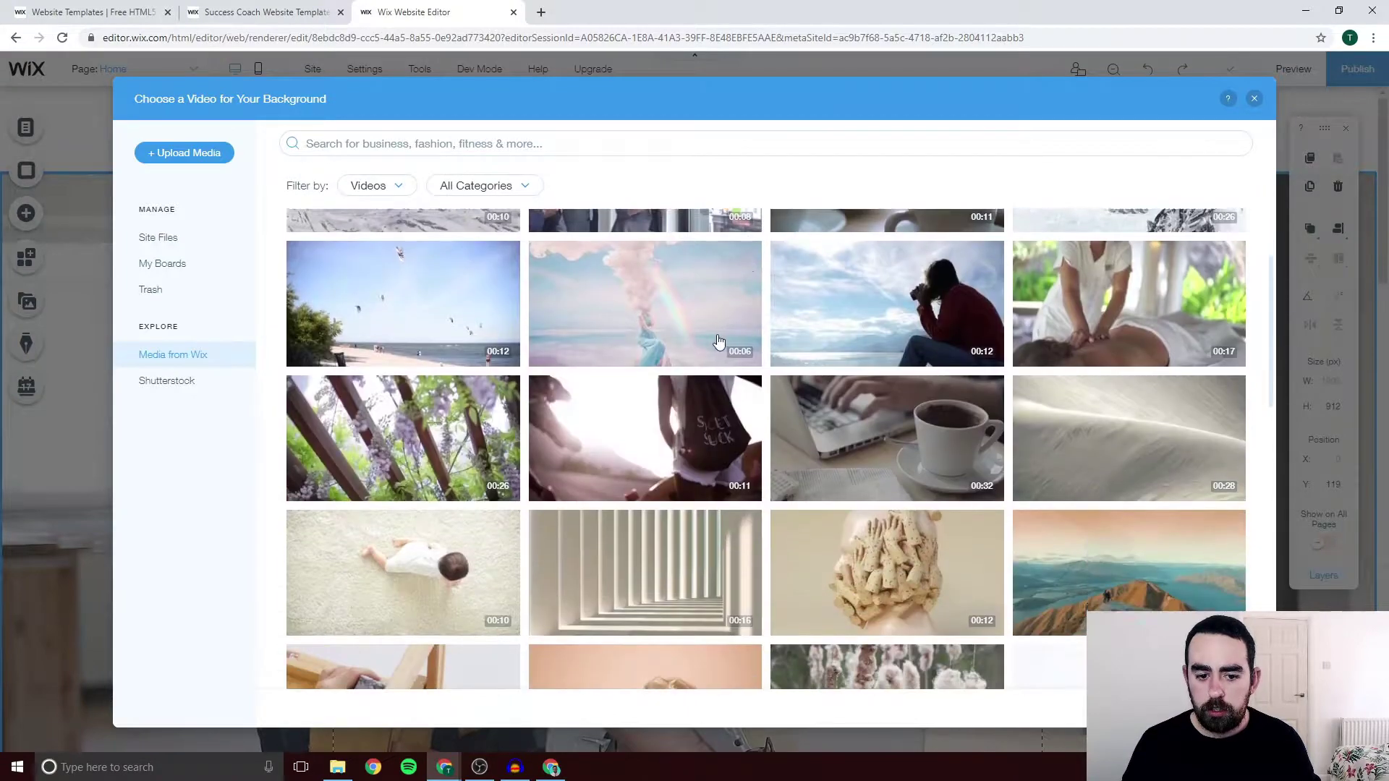
scroll(593, 289, up, 4)
click(455, 143)
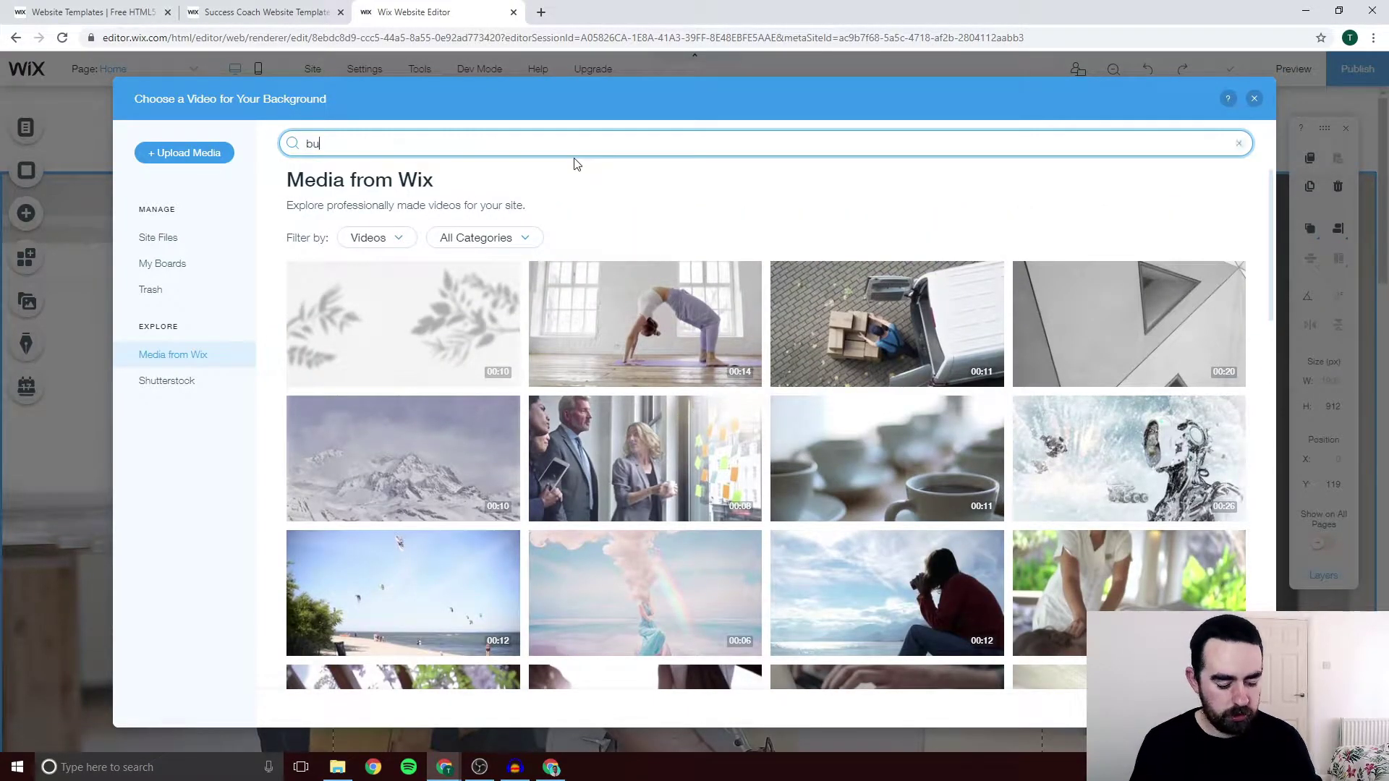
text(builder)
key(Return)
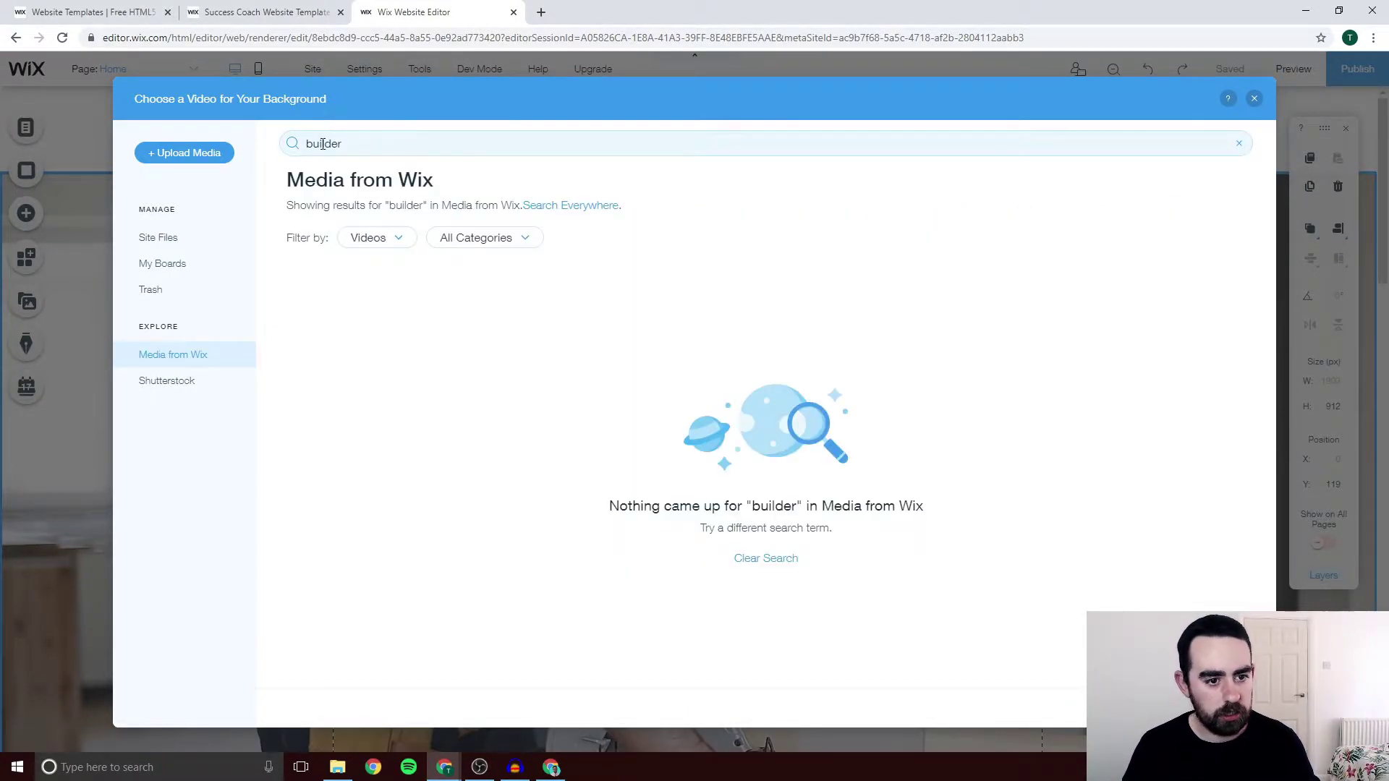
Search the videos for "build" and set the construction cranes clip as the hero strip's background
double_click(323, 144)
text(buil)
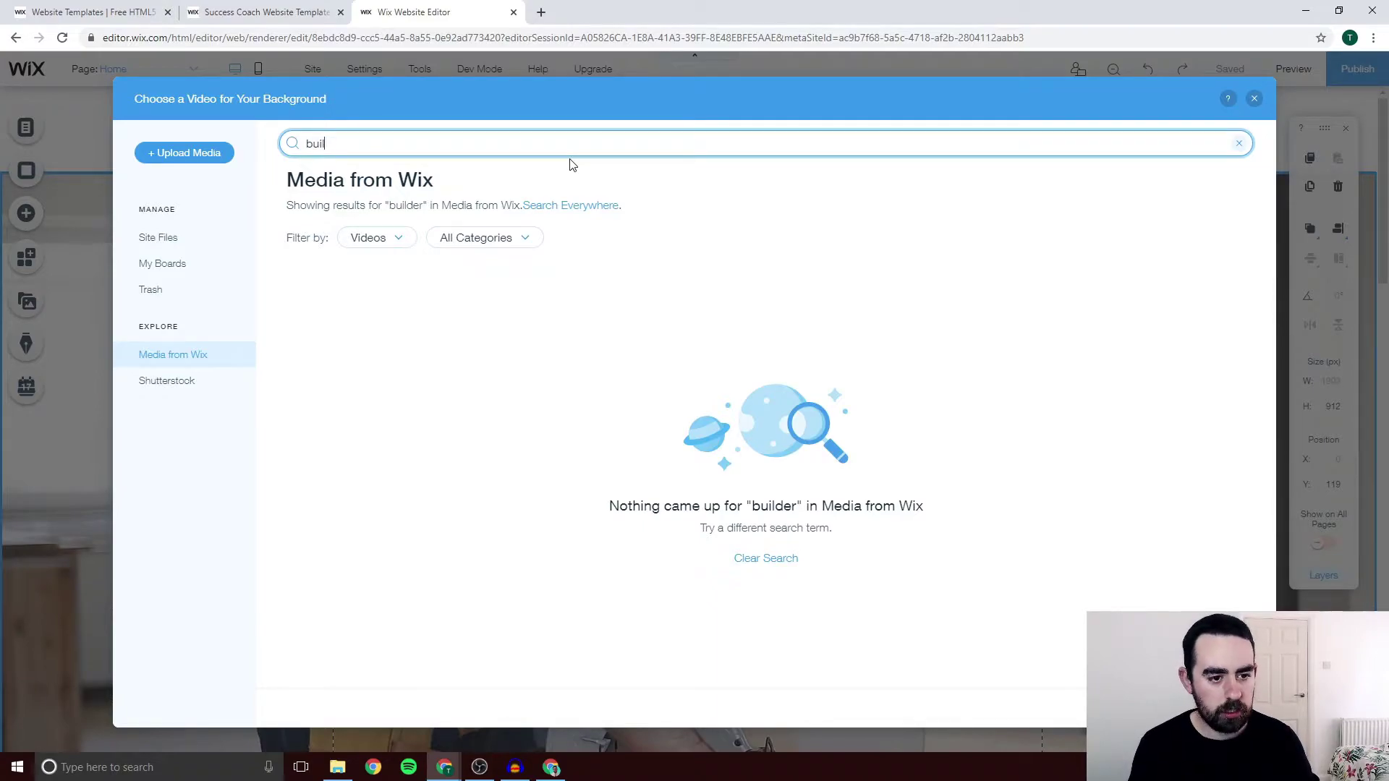
text(d)
key(Return)
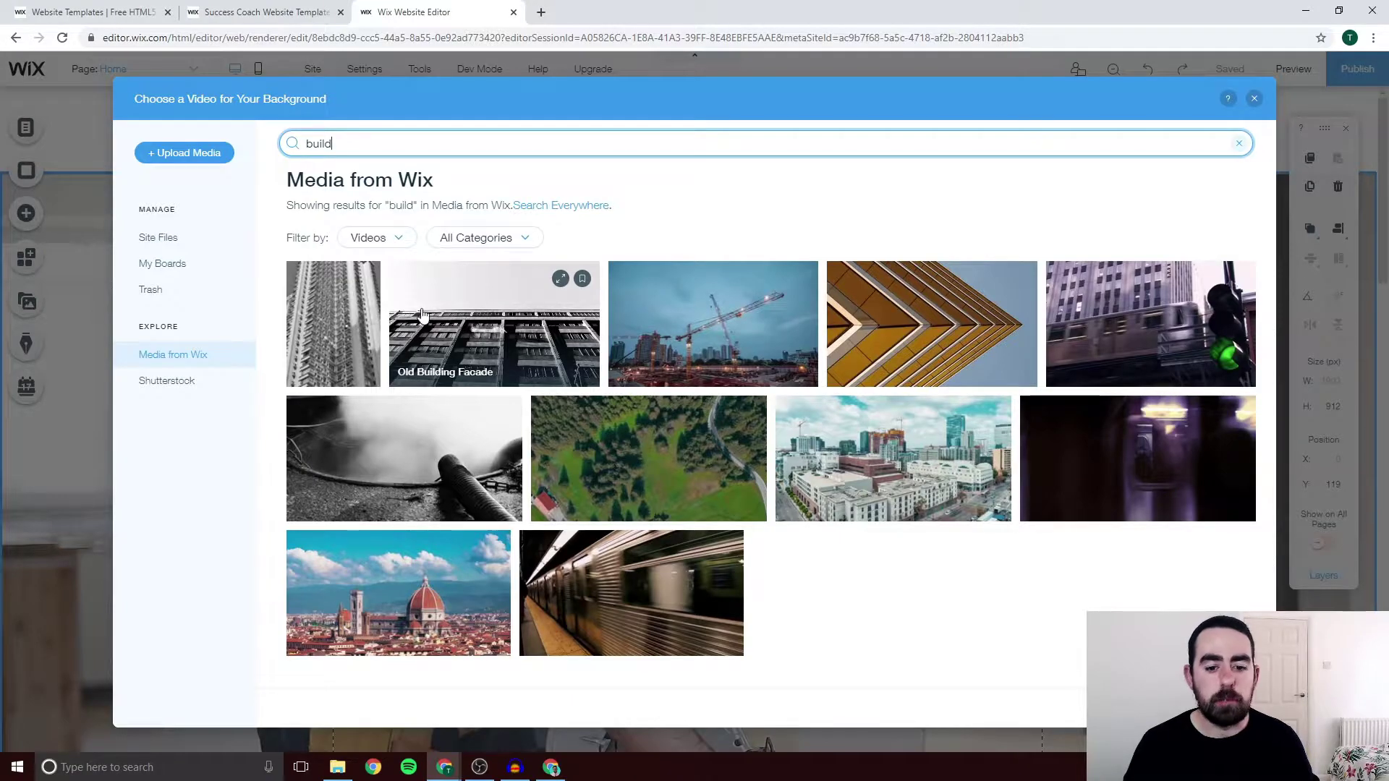
click(712, 325)
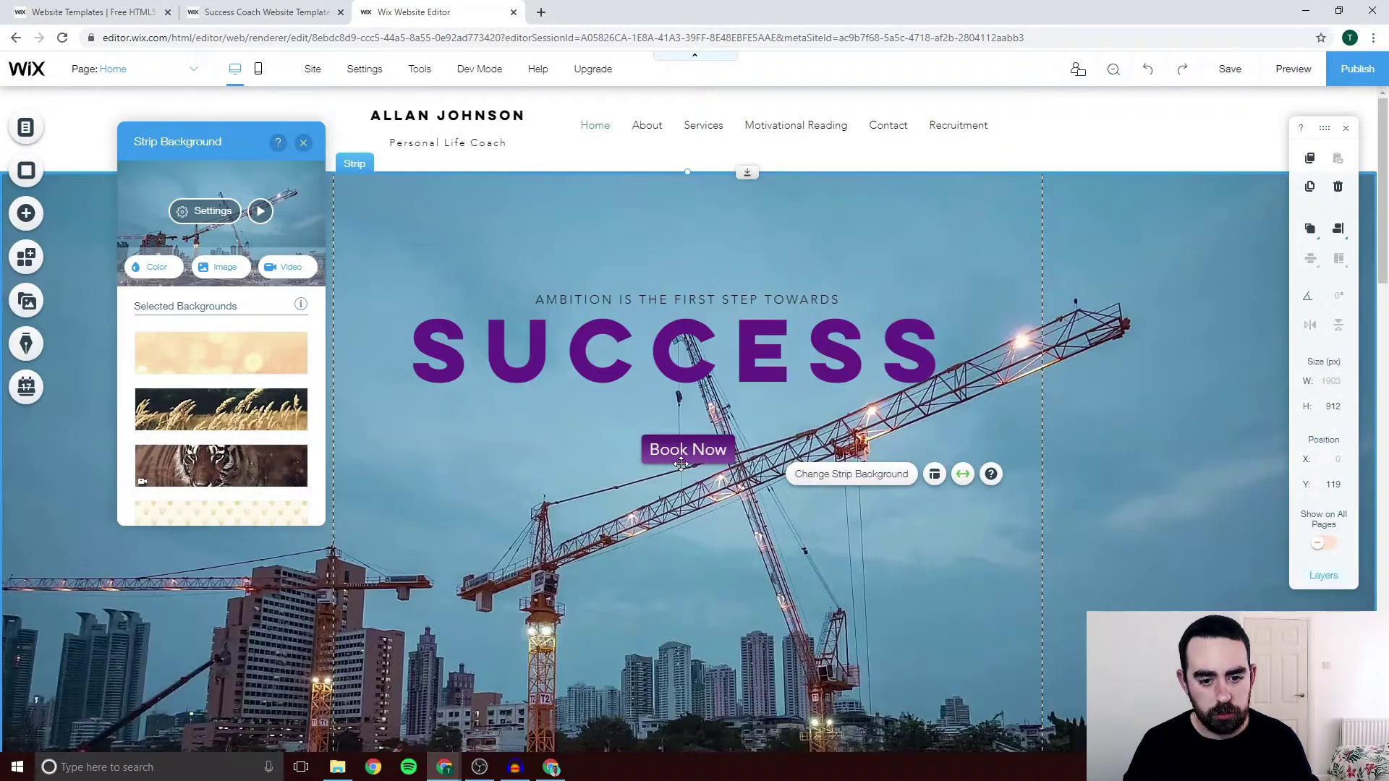
Preview the home page to check the hero strip's video background while scrolling, and return to the editor
click(1280, 68)
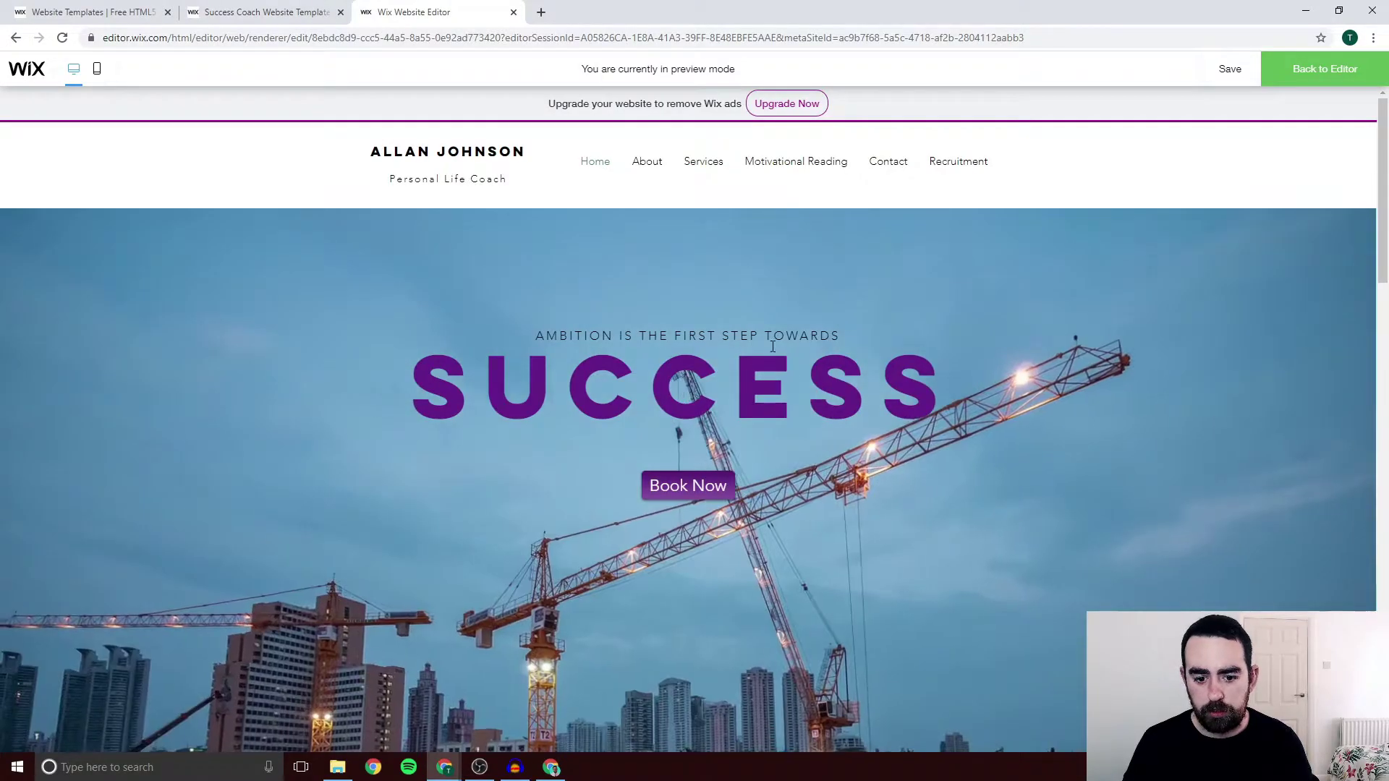
scroll(852, 283, down, 3)
scroll(579, 512, up, 2)
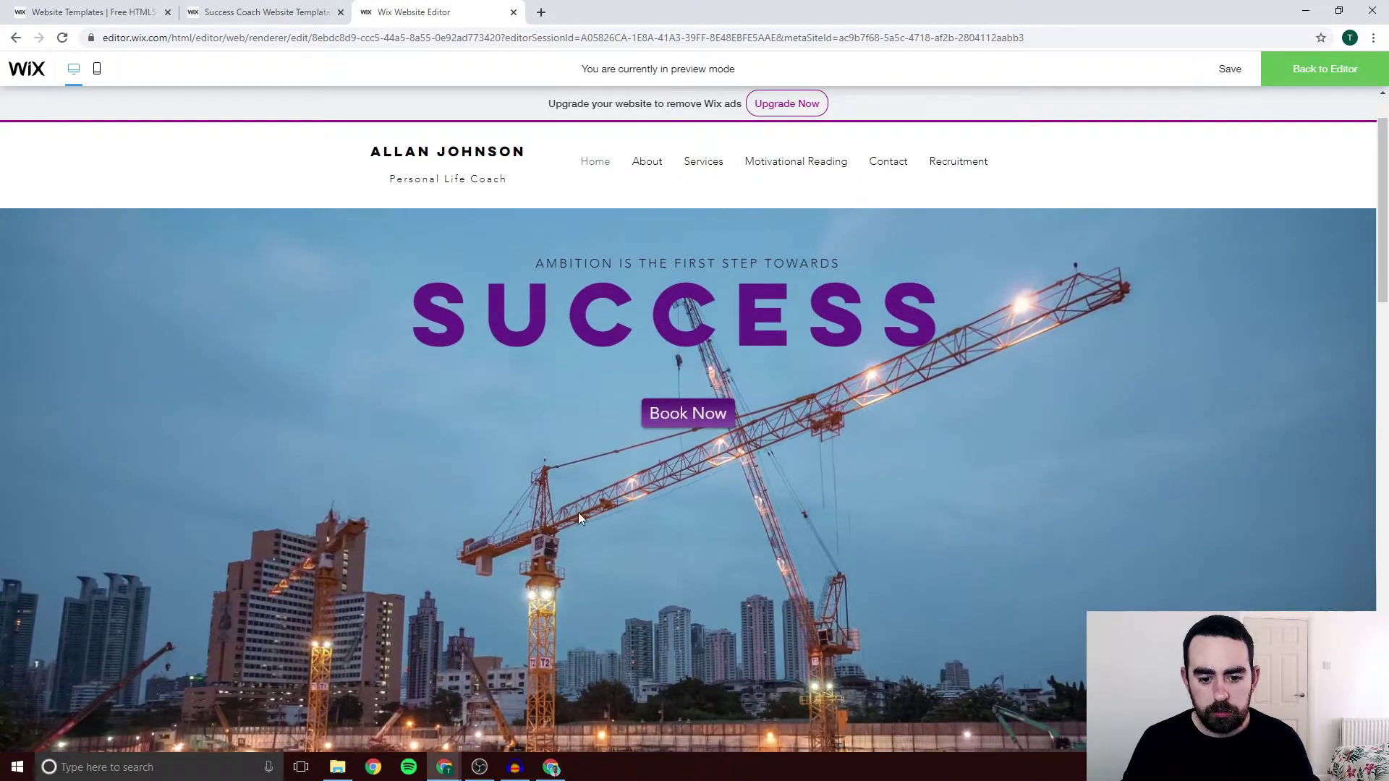
scroll(531, 533, down, 3)
scroll(607, 521, up, 2)
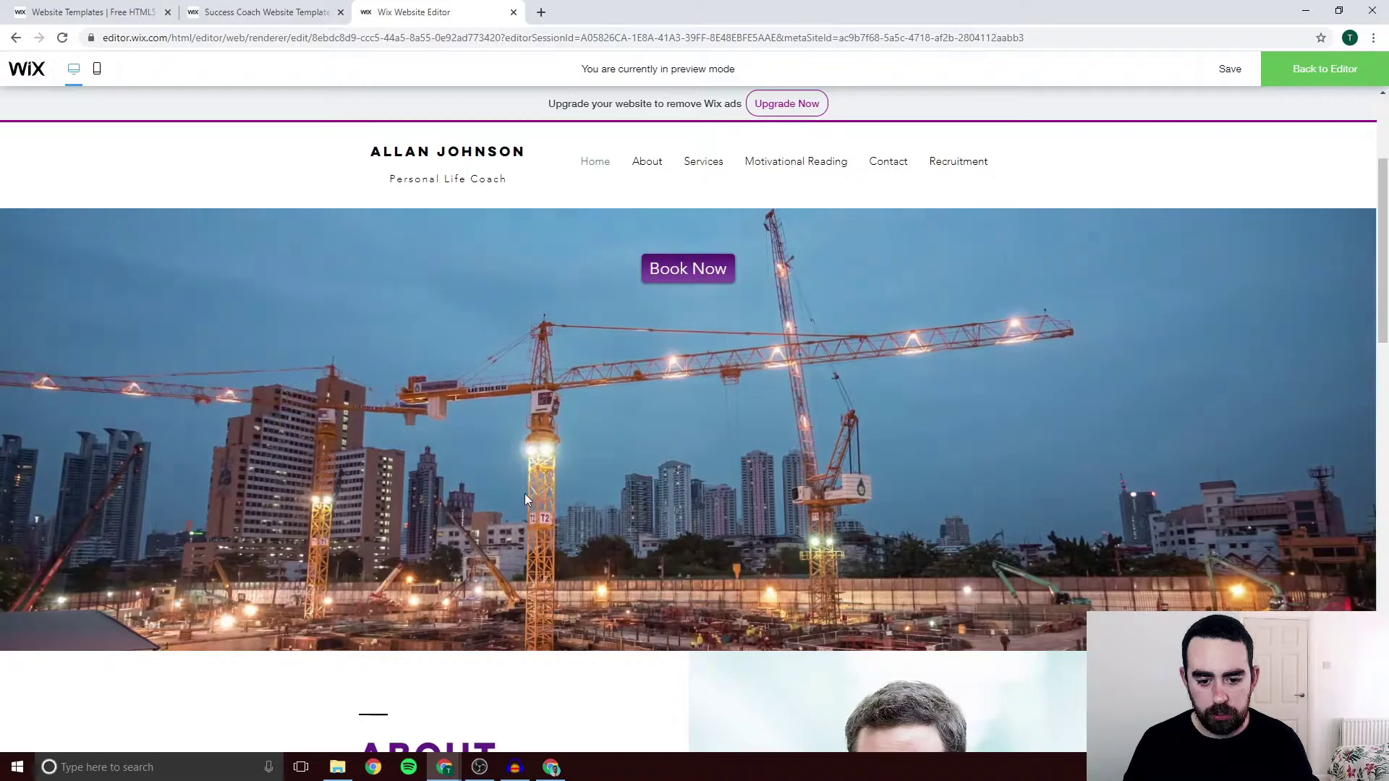
scroll(537, 488, down, 1)
scroll(774, 526, up, 3)
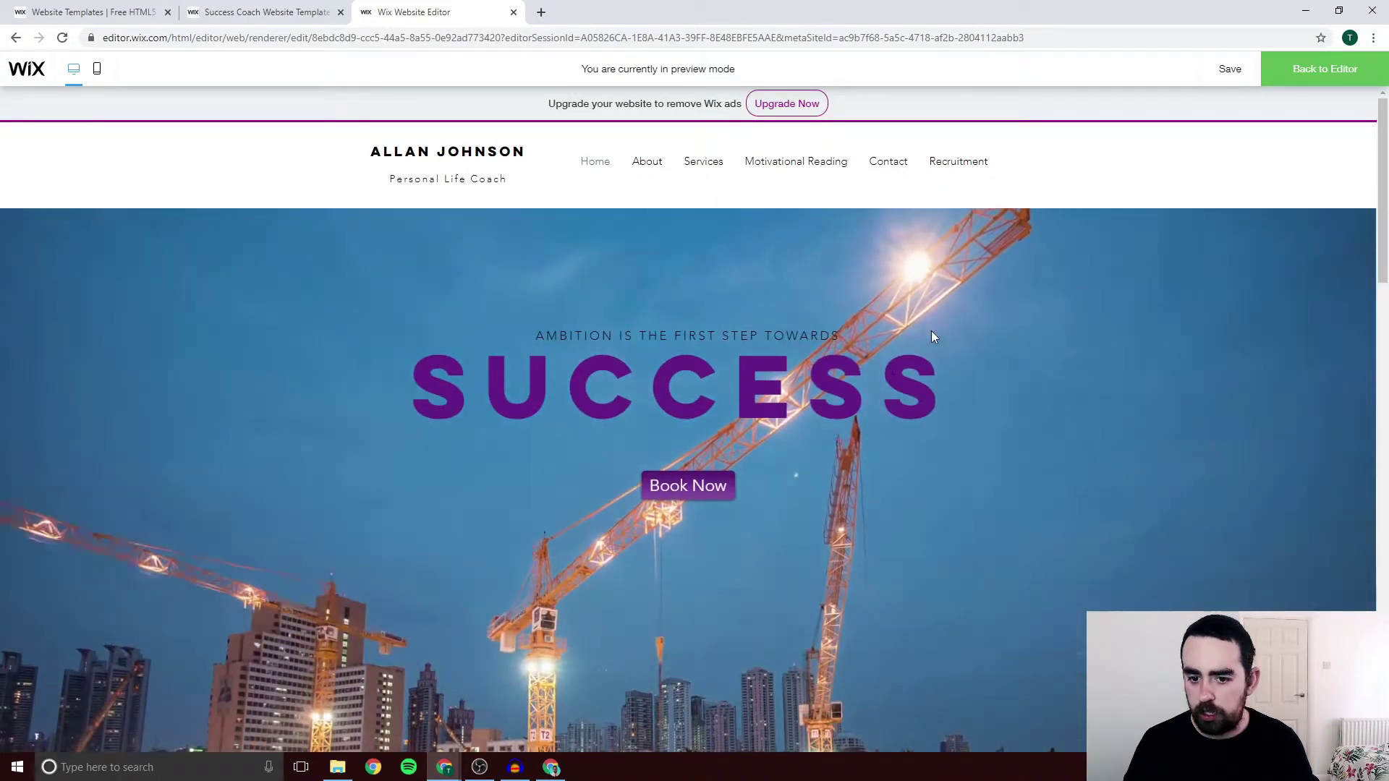
click(1305, 70)
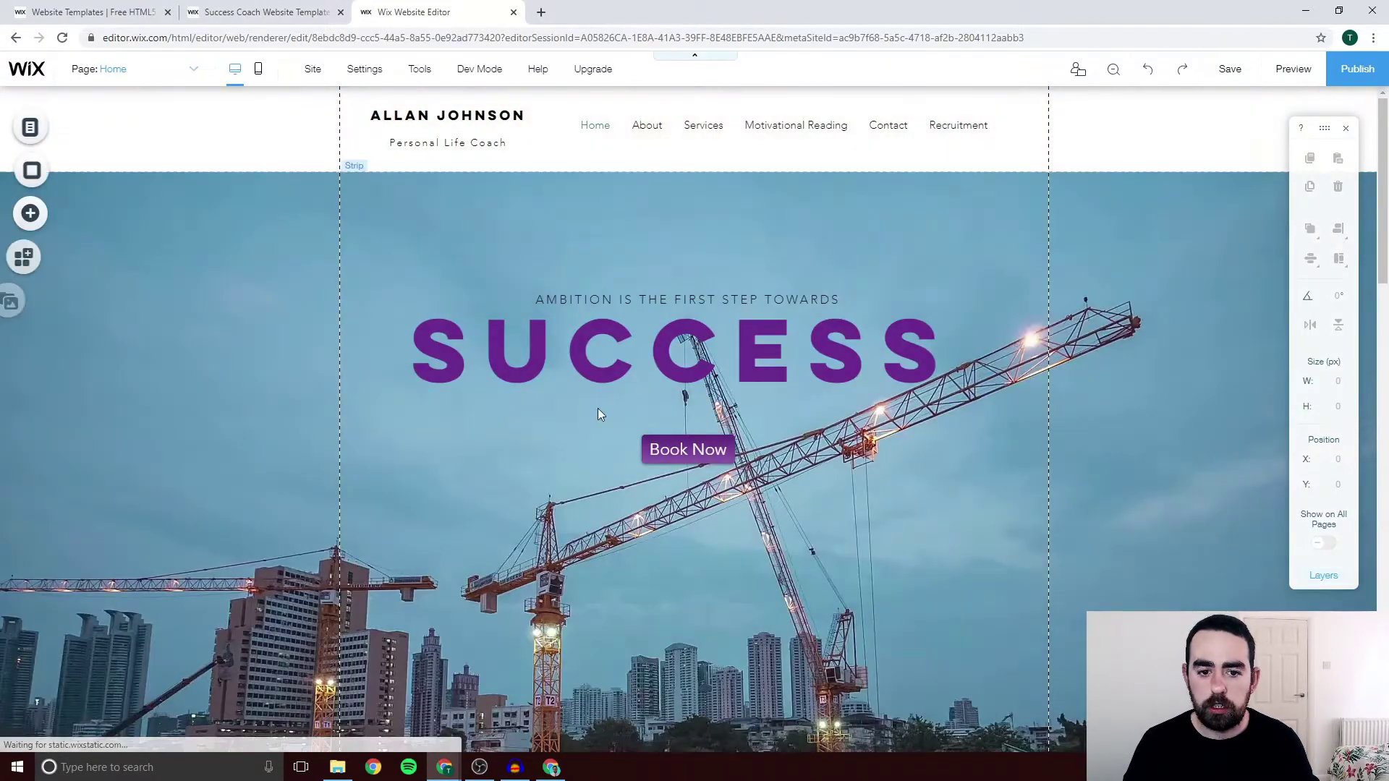
Select the text column of the About Me strip and open its column management
scroll(423, 342, down, 4)
scroll(434, 332, down, 6)
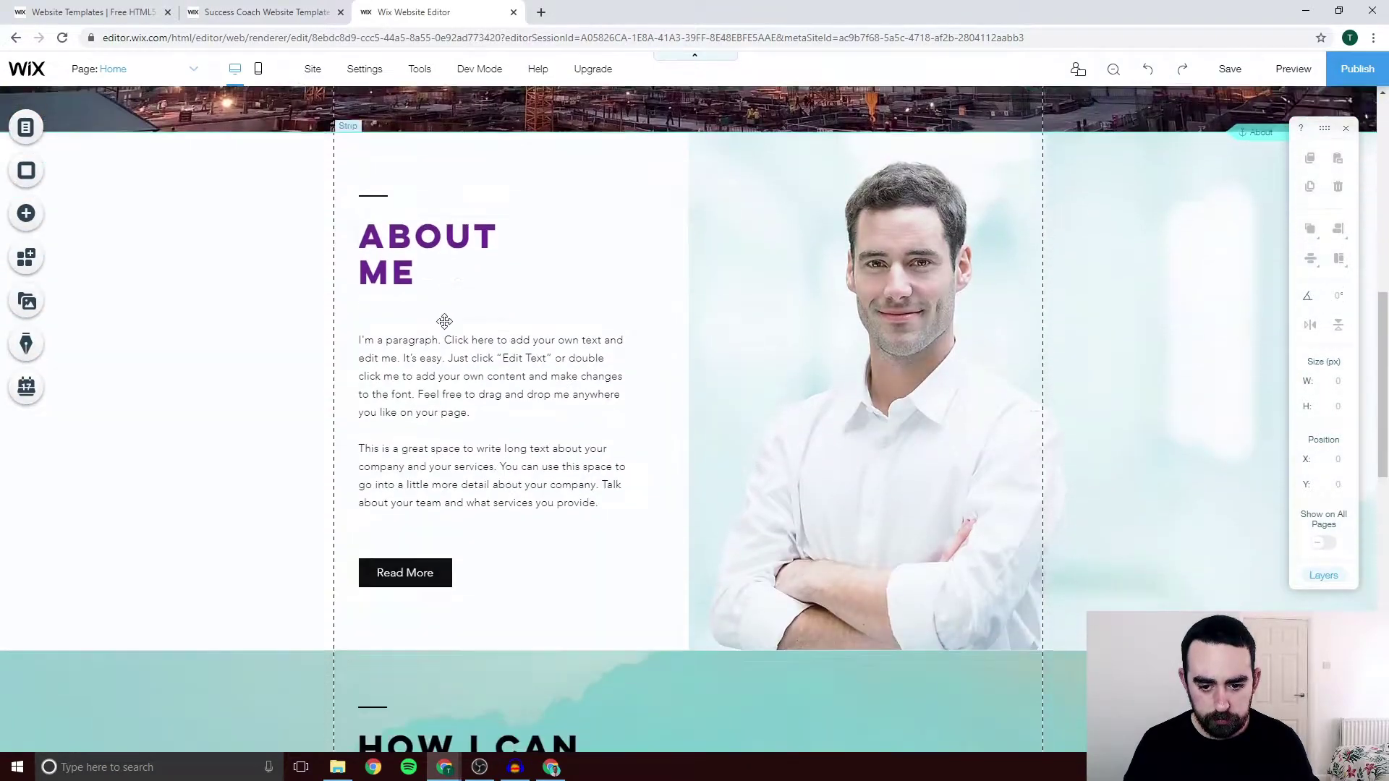
click(621, 256)
scroll(625, 254, up, 2)
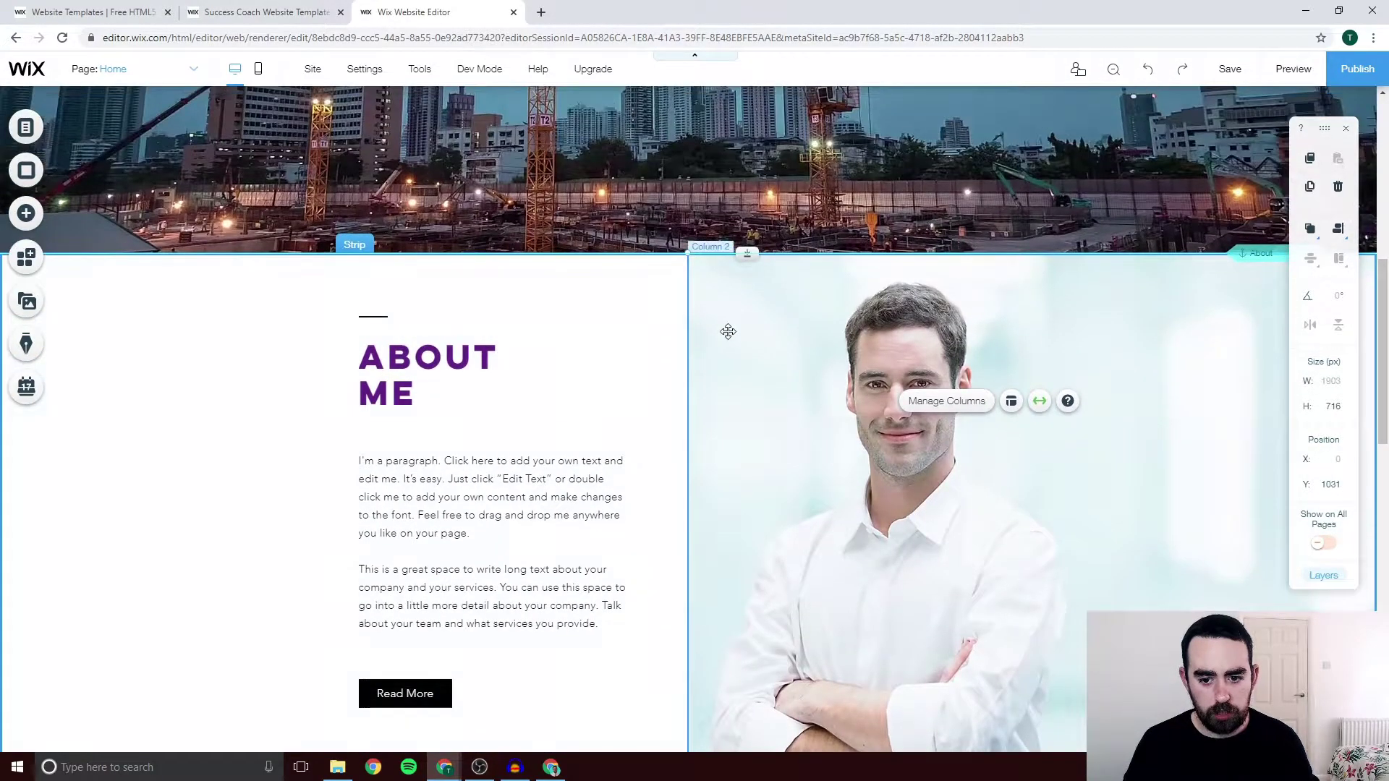
click(807, 371)
click(308, 289)
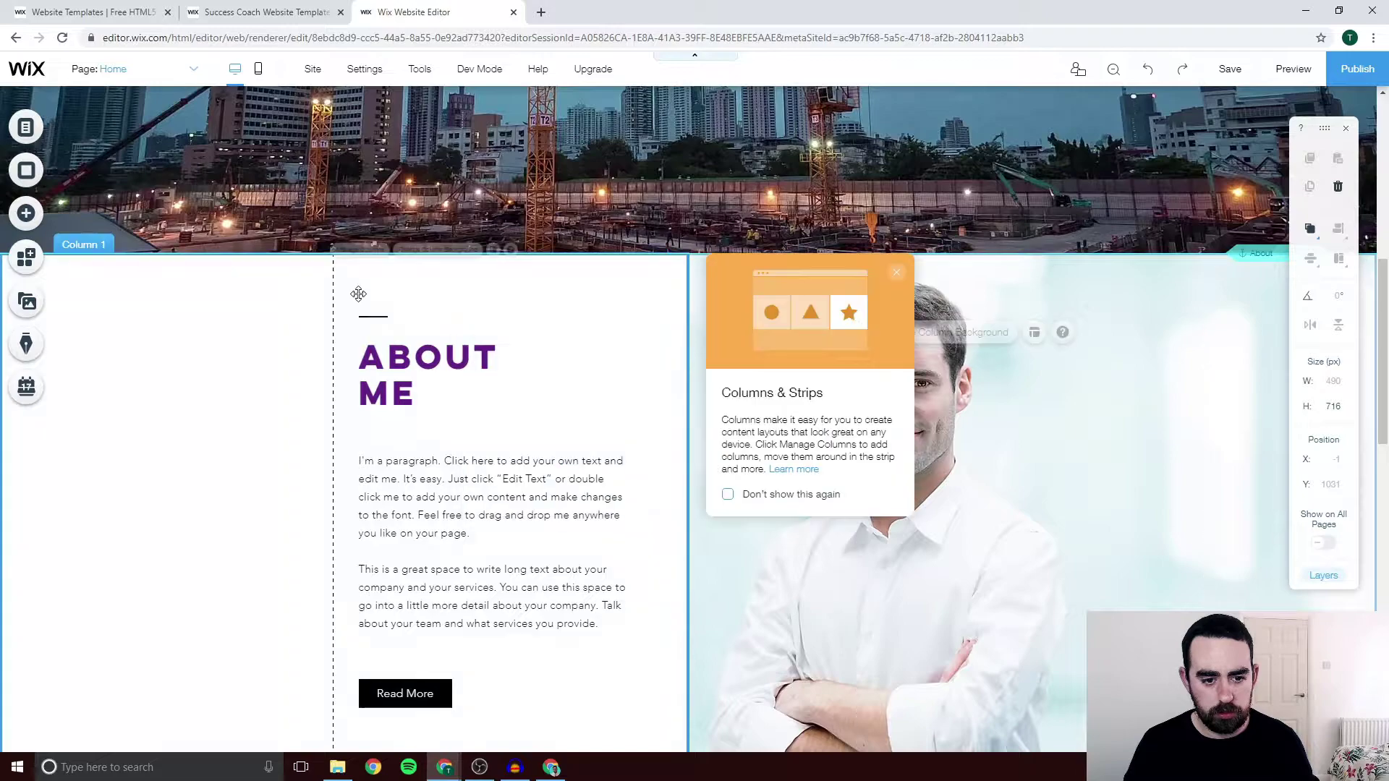
click(789, 429)
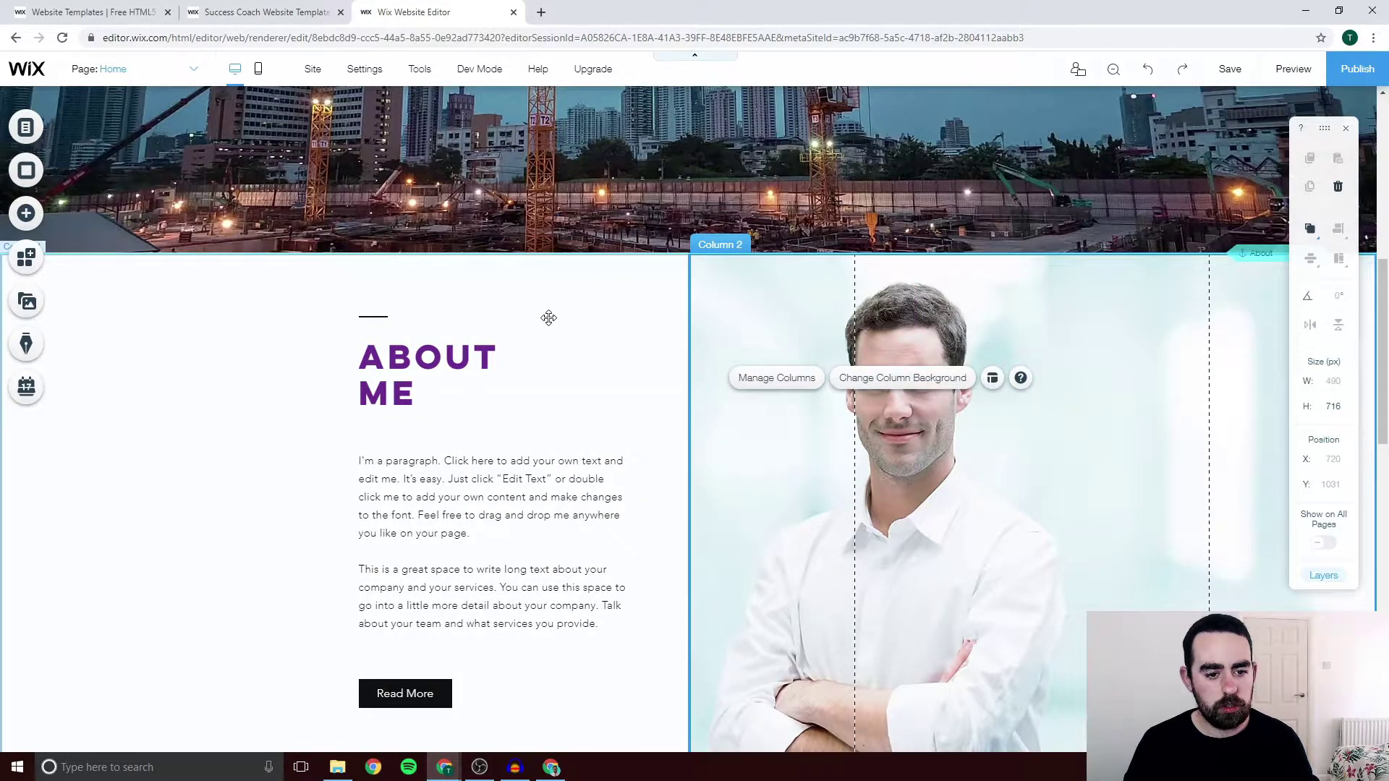
click(380, 287)
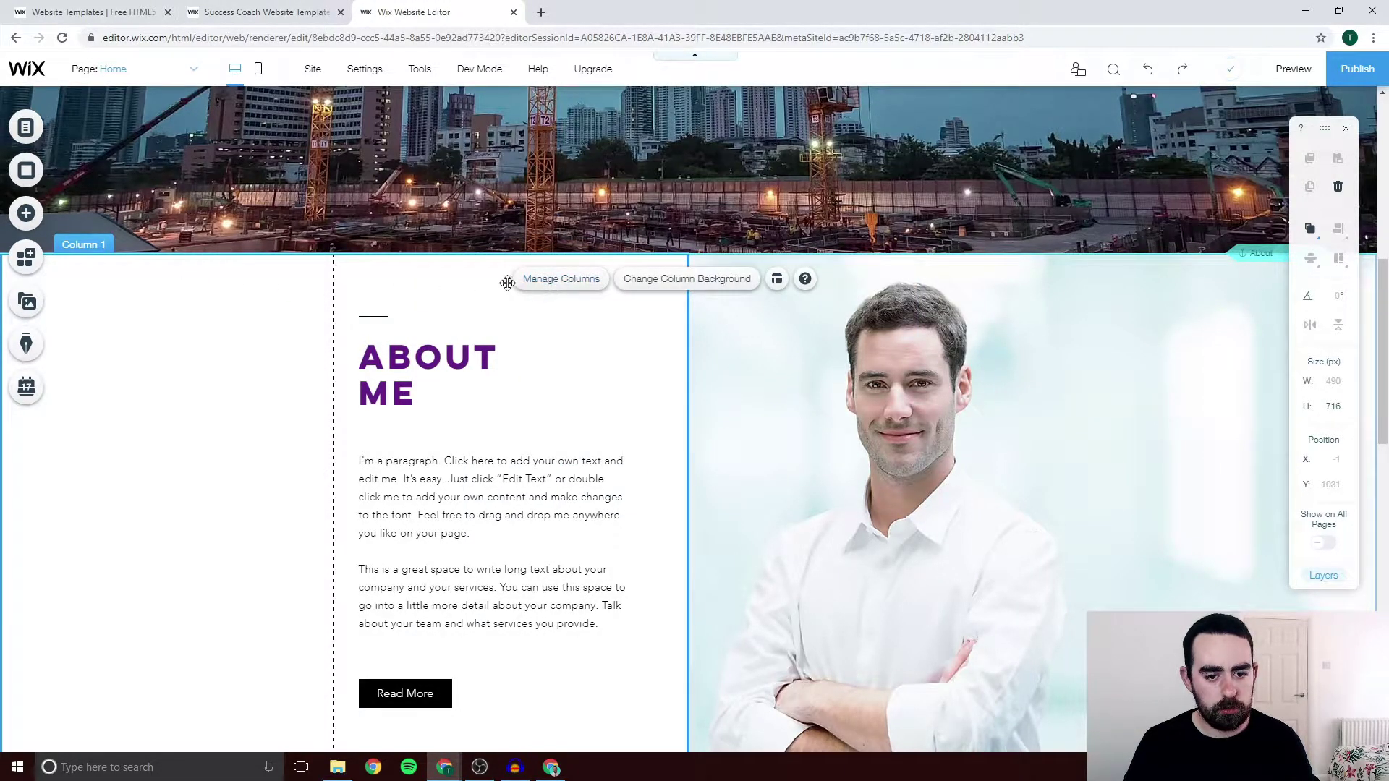
click(537, 280)
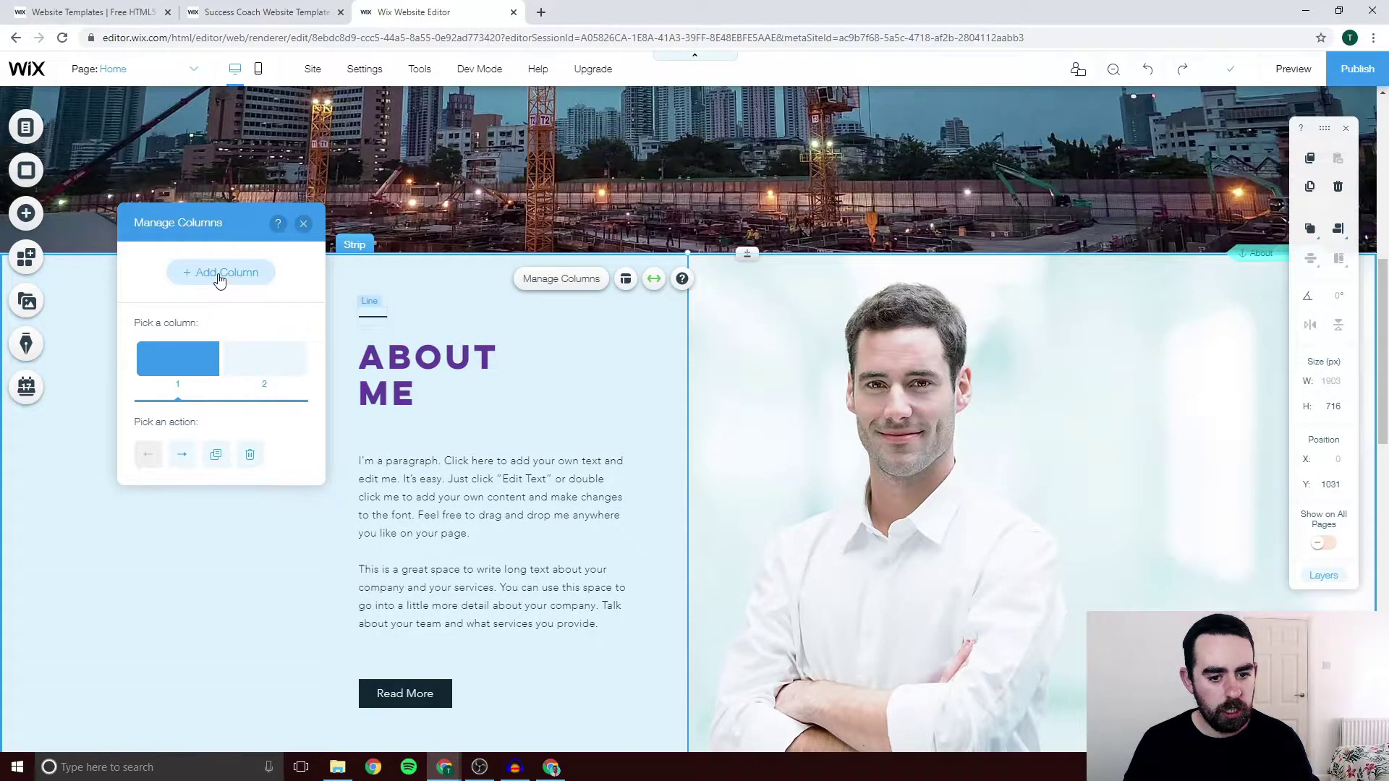
Add a third and a fourth column to the About Me strip and delete the fourth one
click(219, 273)
click(261, 354)
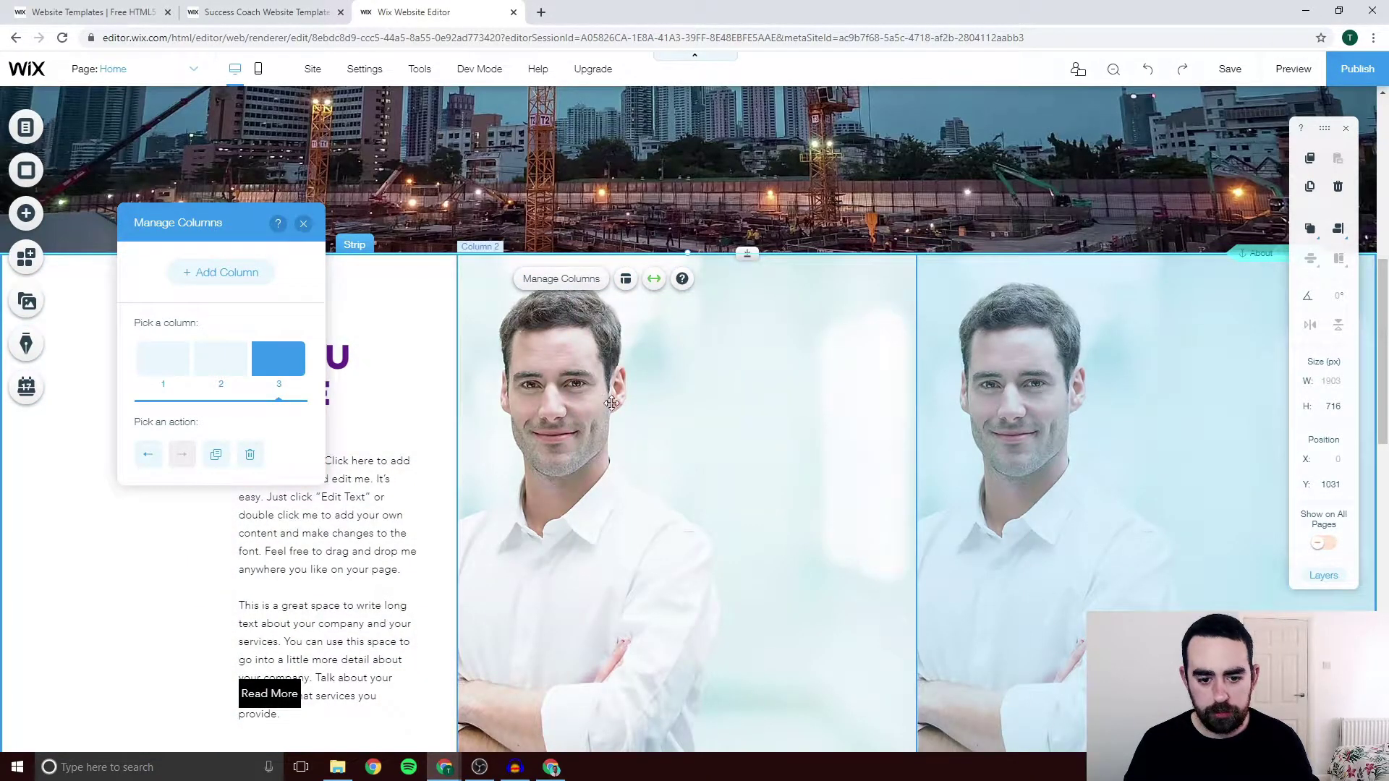
click(210, 273)
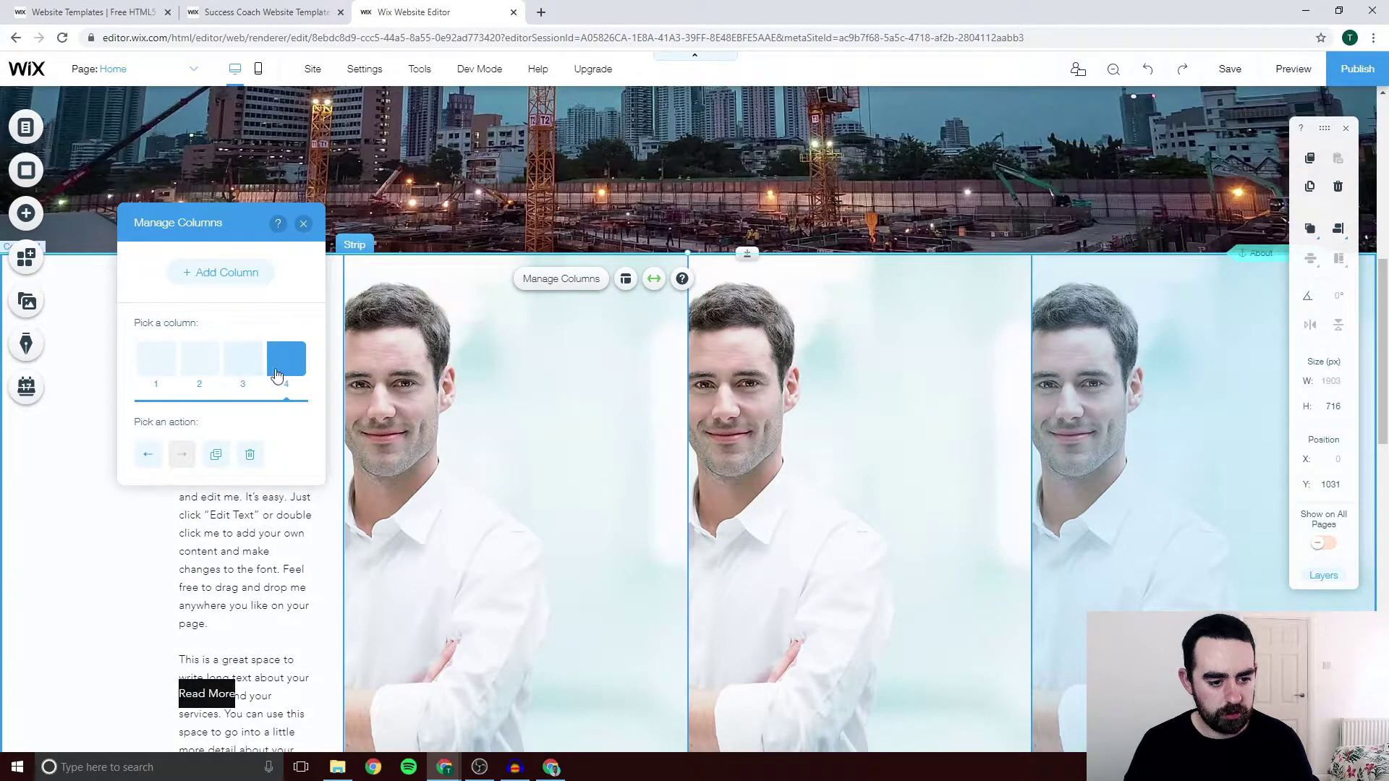
click(250, 454)
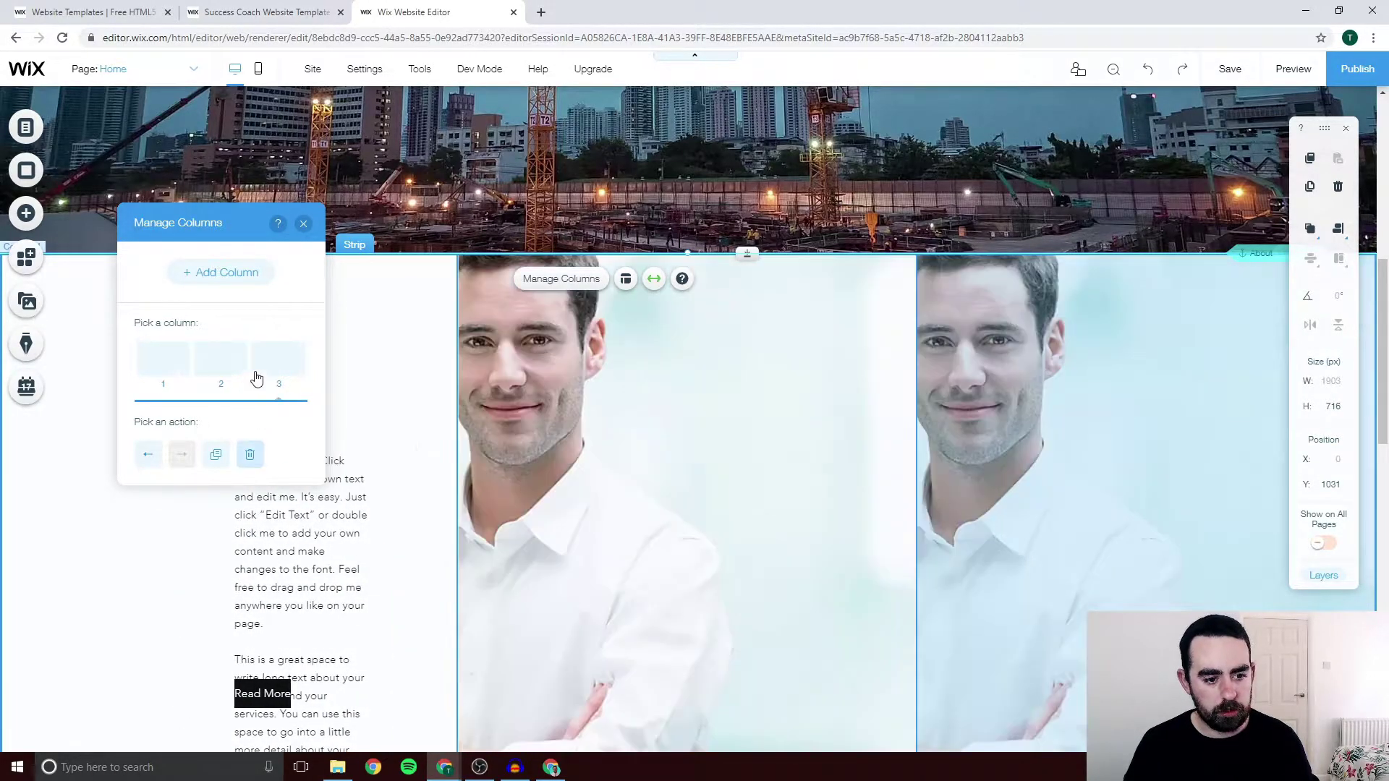
Try different positions for the About Me strip's third column, ending with it as the first column
click(947, 353)
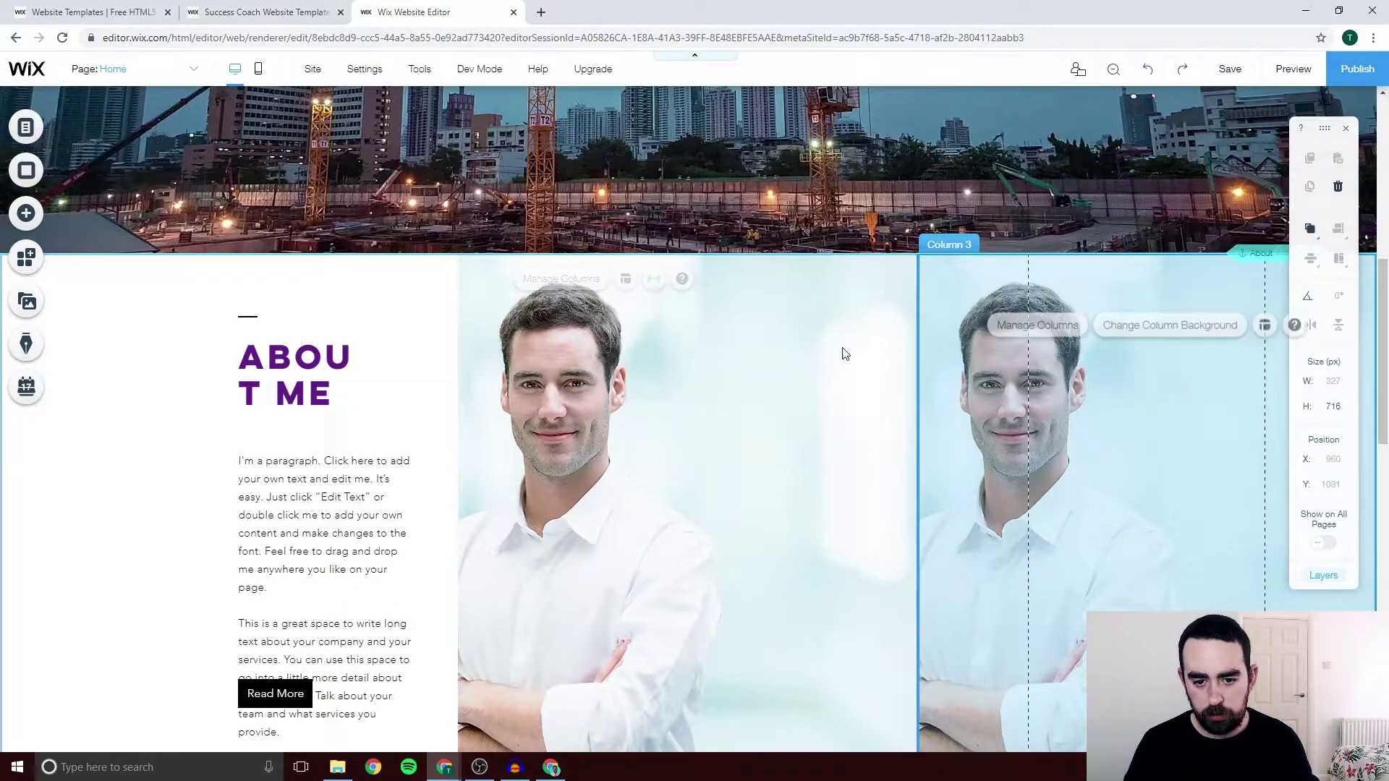
click(1042, 326)
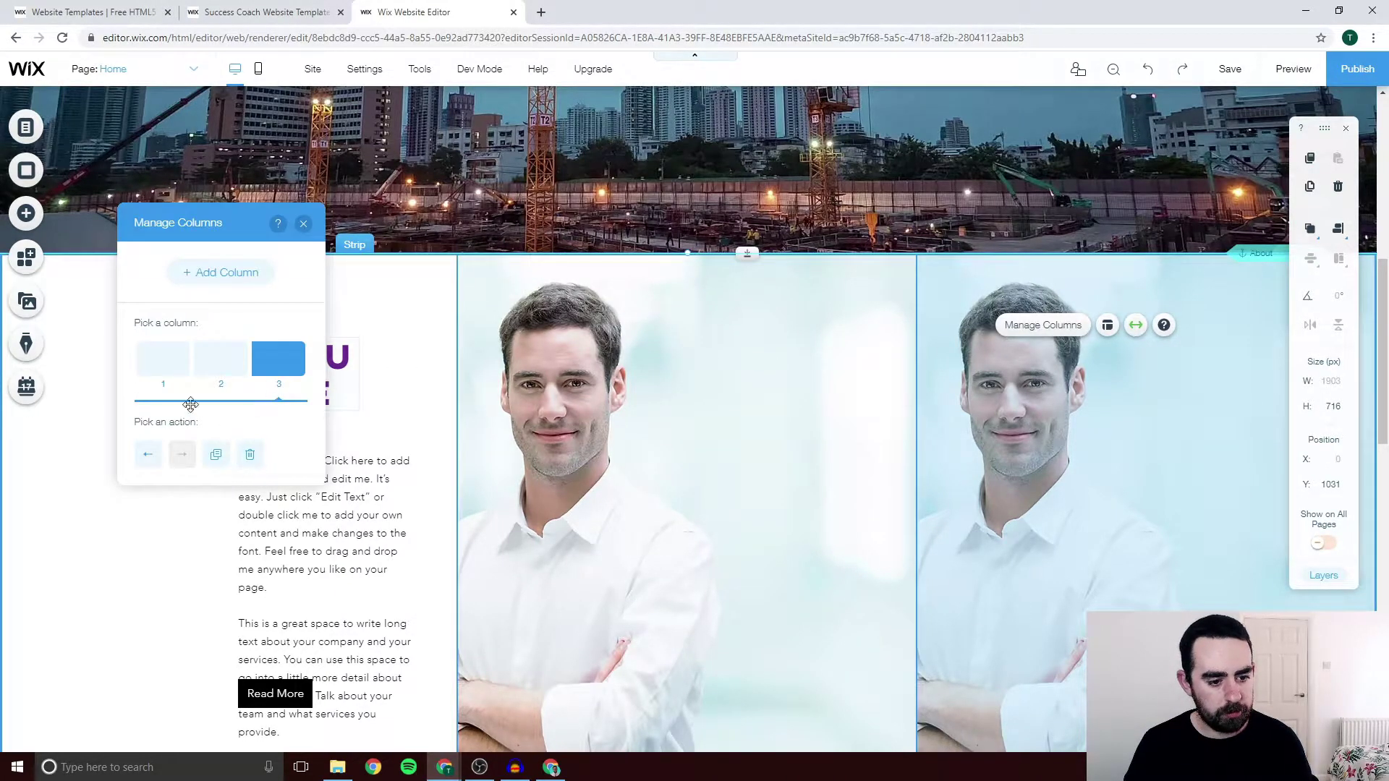
click(145, 455)
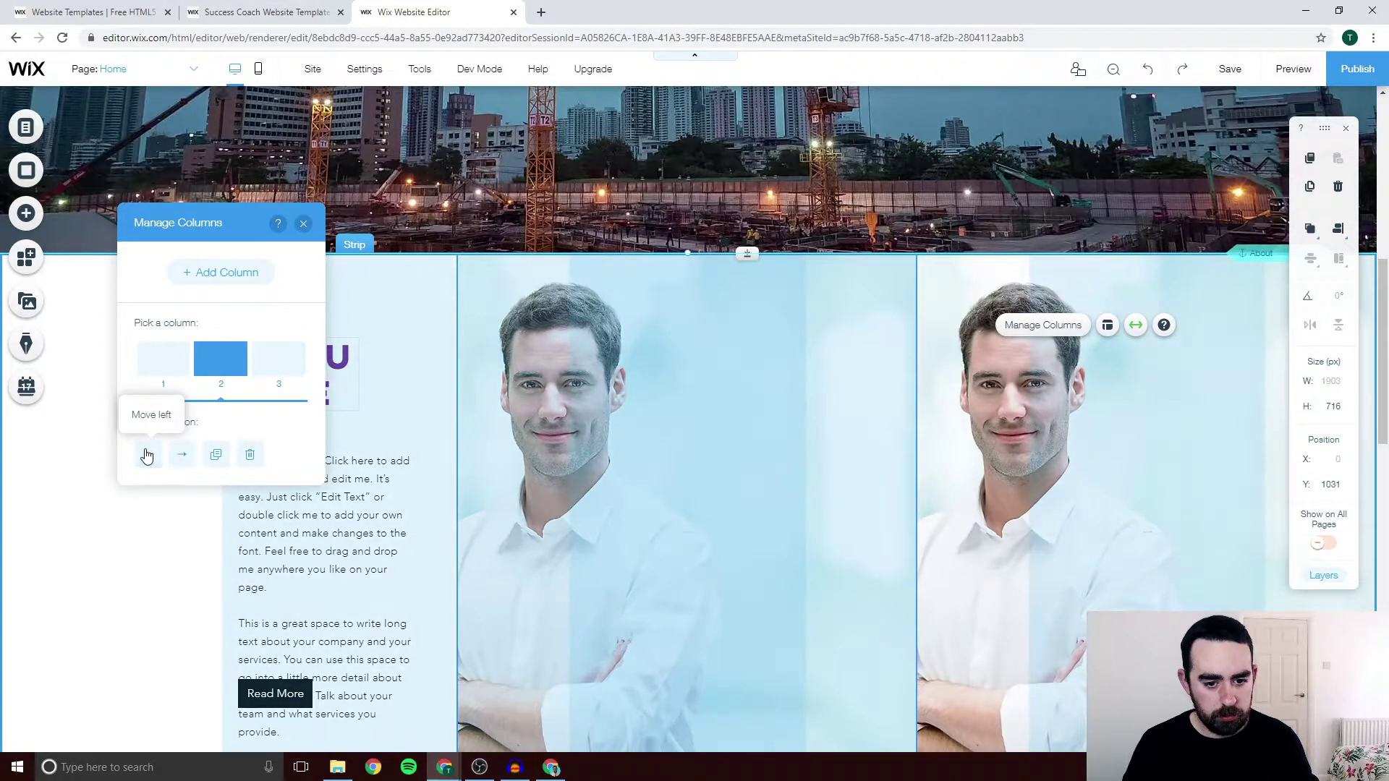
click(145, 455)
click(182, 455)
click(182, 455)
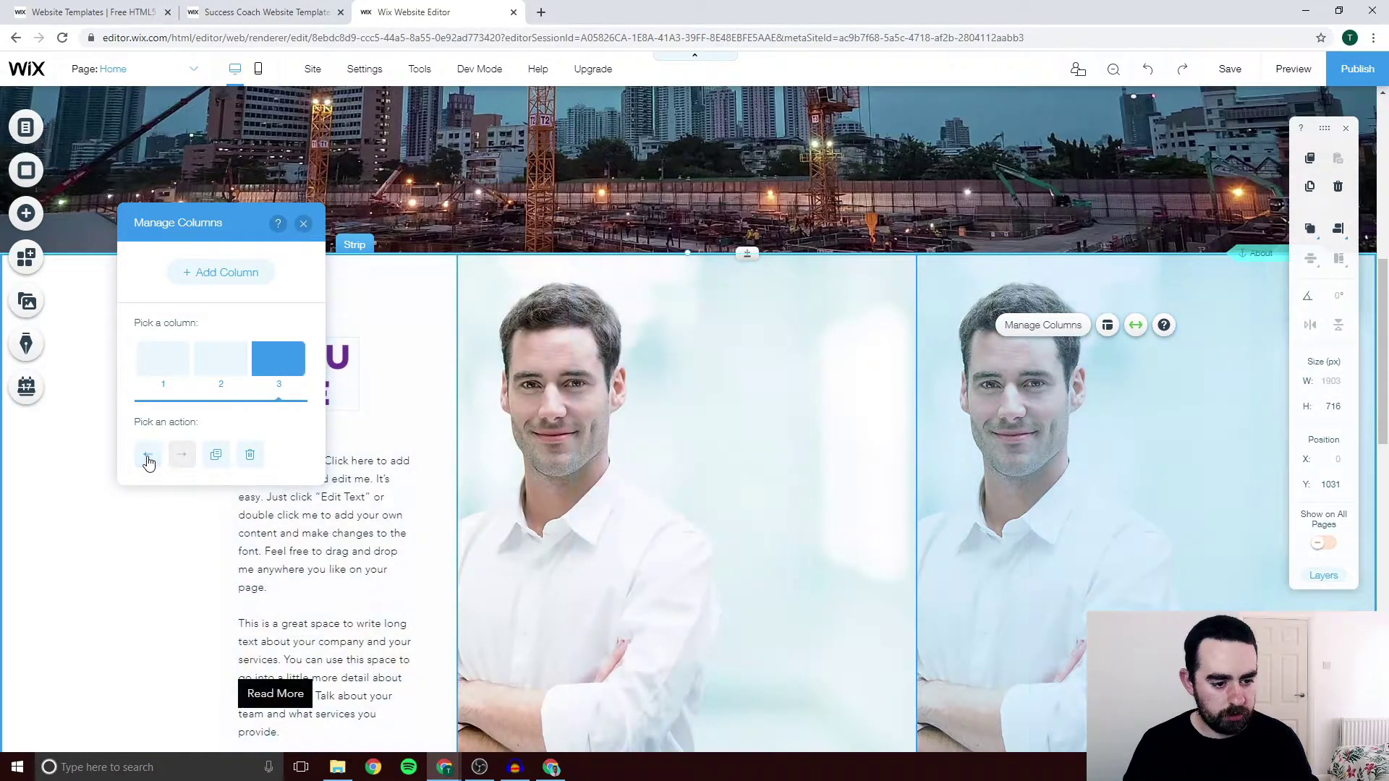
click(147, 455)
click(183, 454)
click(149, 455)
click(149, 455)
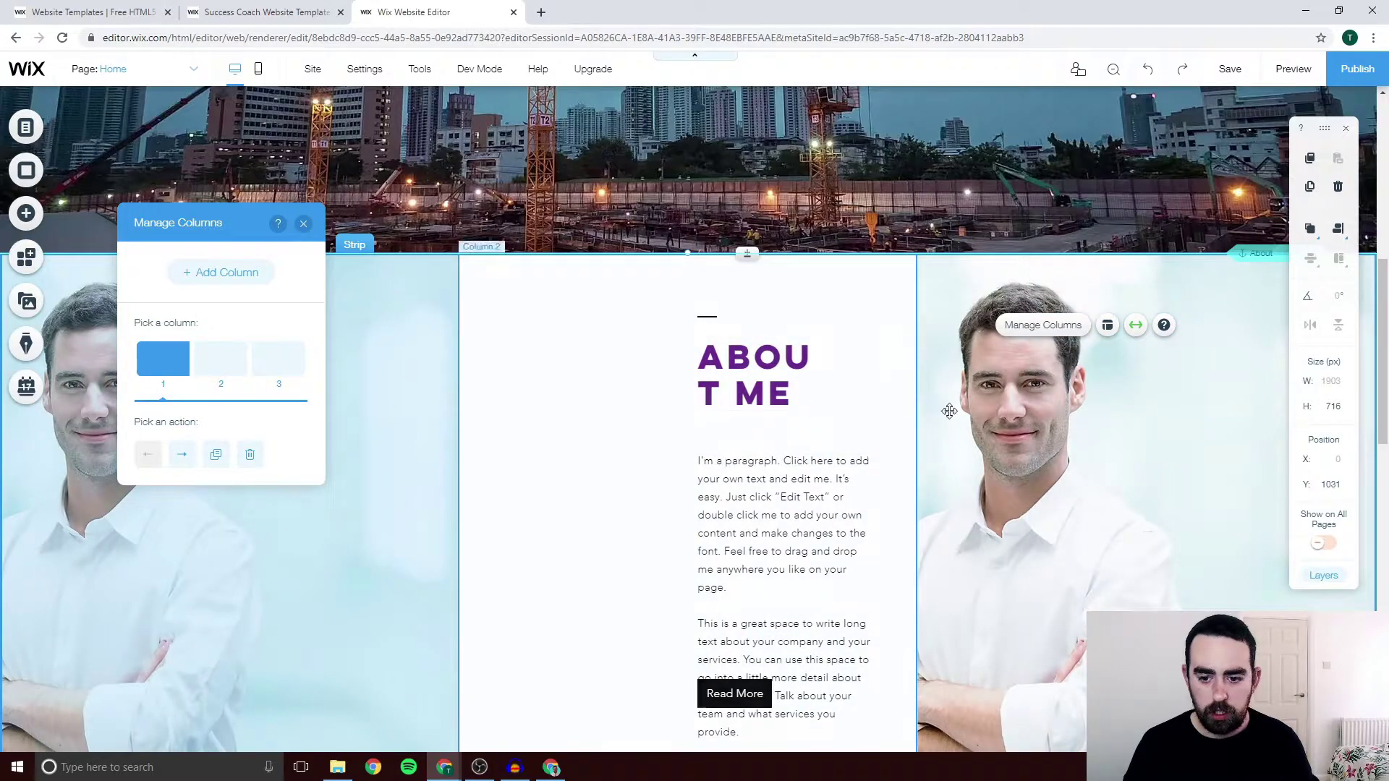
Move the About Me strip's first image column to the end and delete it, leaving the text column and one image column
click(182, 454)
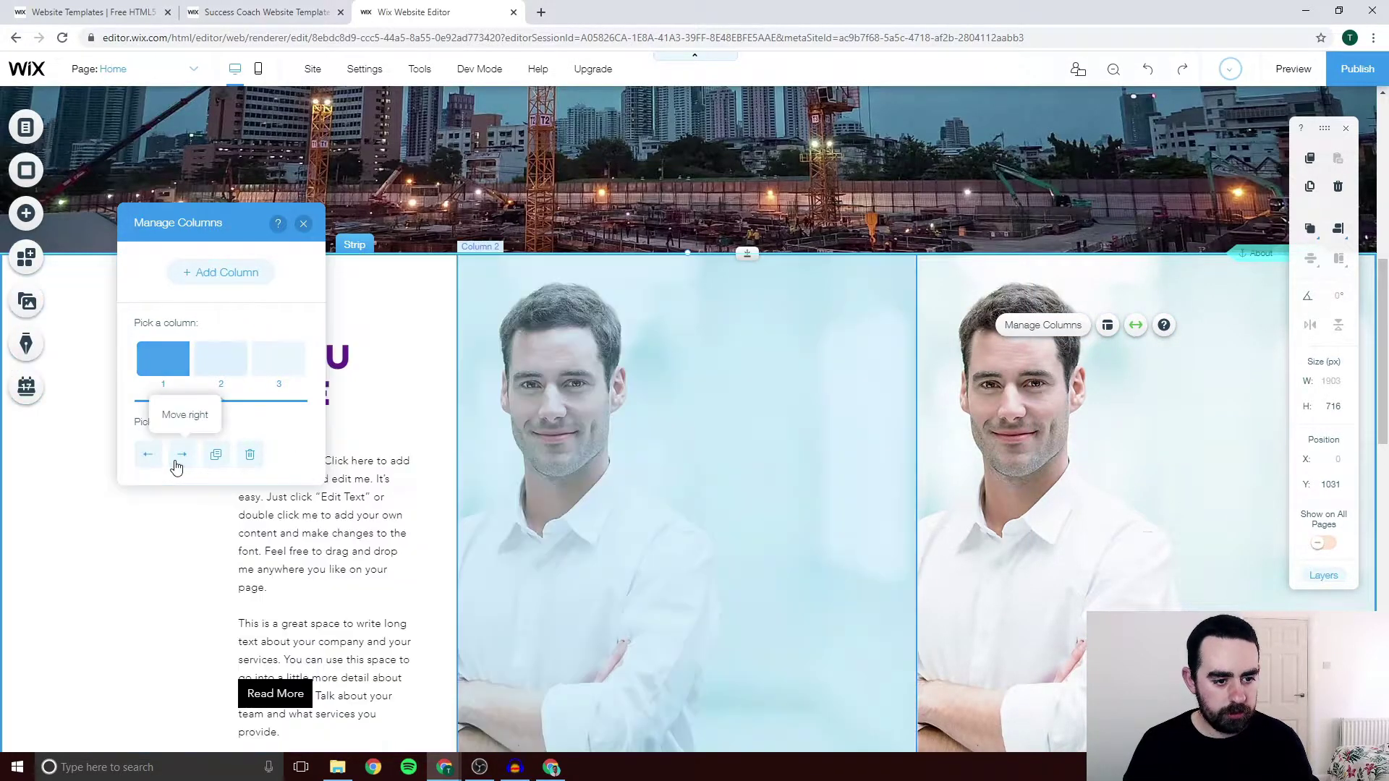
click(181, 455)
click(249, 455)
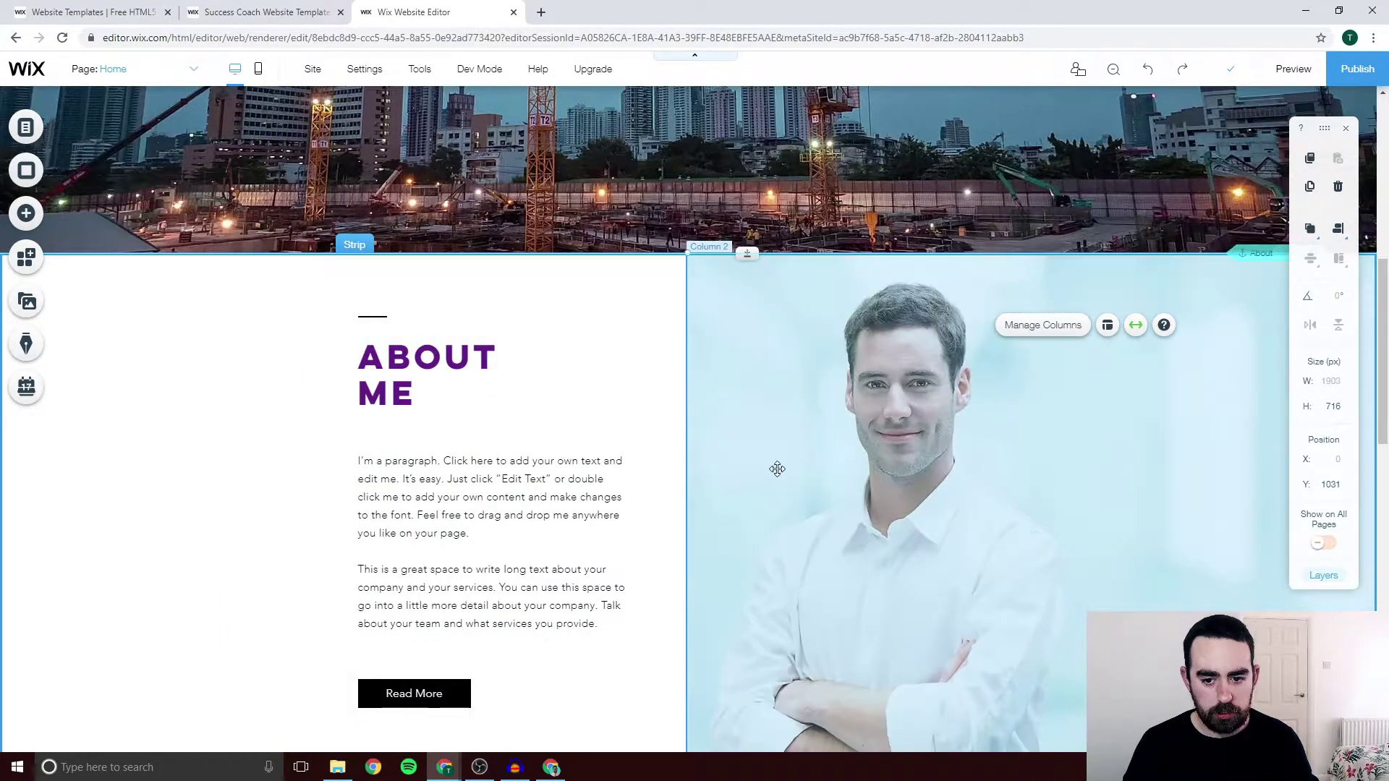
Look over the About Me strip's columns and the How I Can Help You section of the home page
click(518, 398)
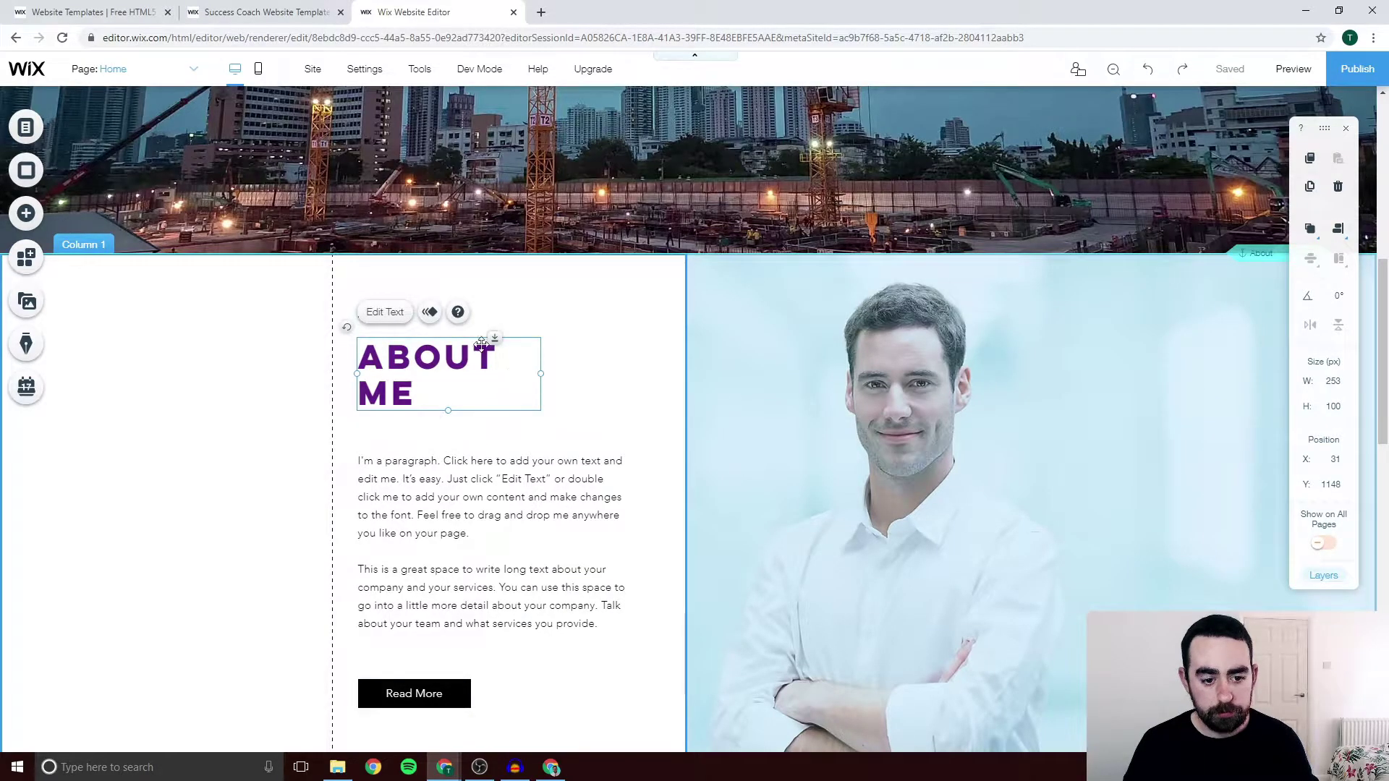
scroll(481, 341, down, 3)
scroll(506, 326, up, 2)
click(551, 331)
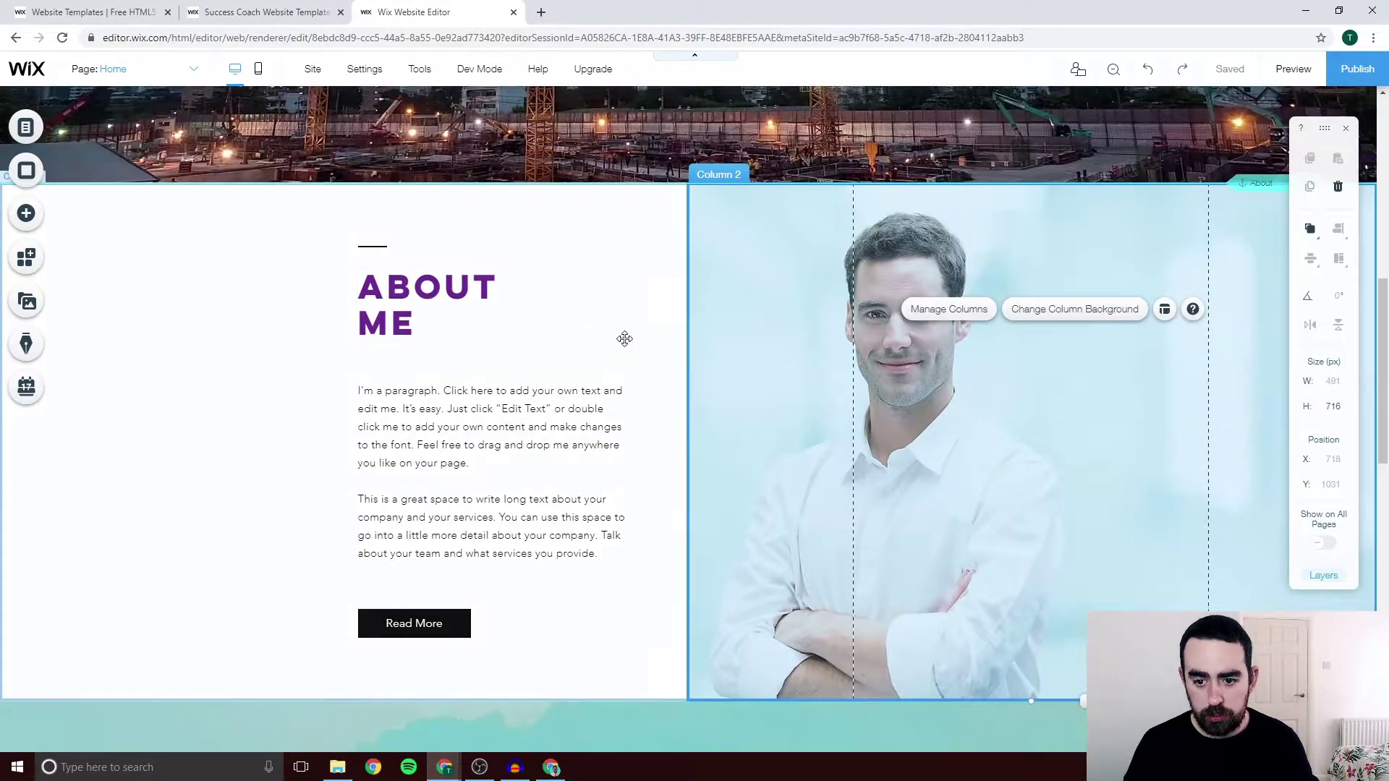
scroll(636, 340, down, 1)
scroll(673, 341, up, 2)
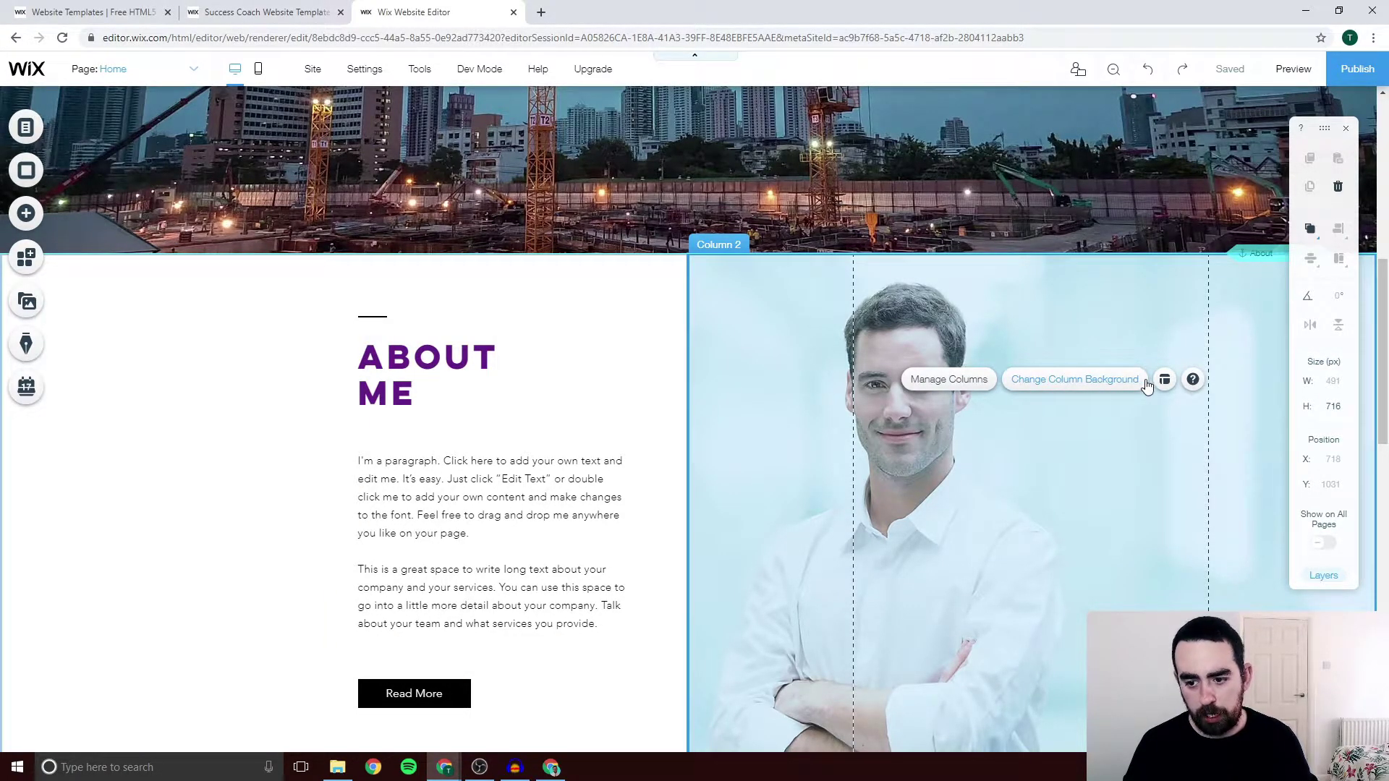
scroll(550, 289, down, 10)
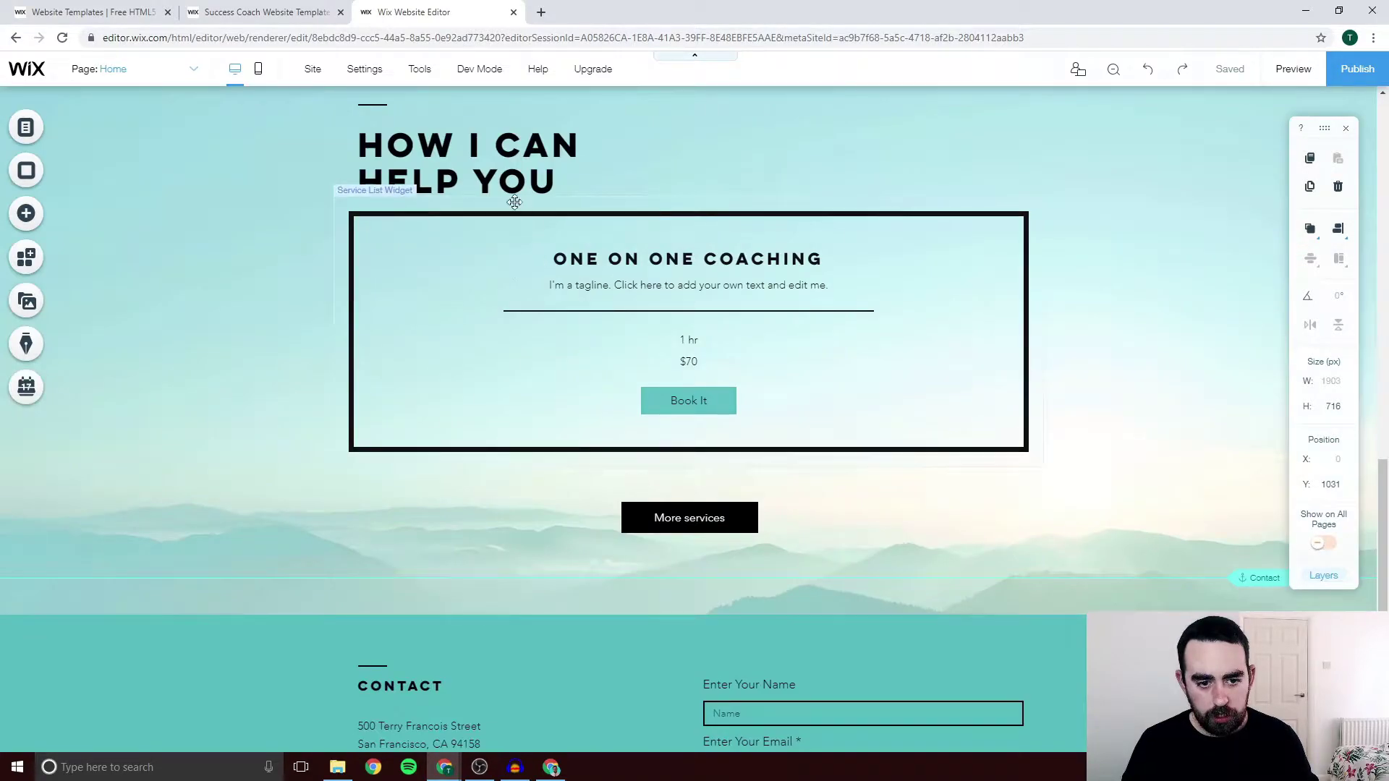
scroll(441, 321, up, 1)
scroll(442, 321, up, 1)
scroll(714, 352, down, 2)
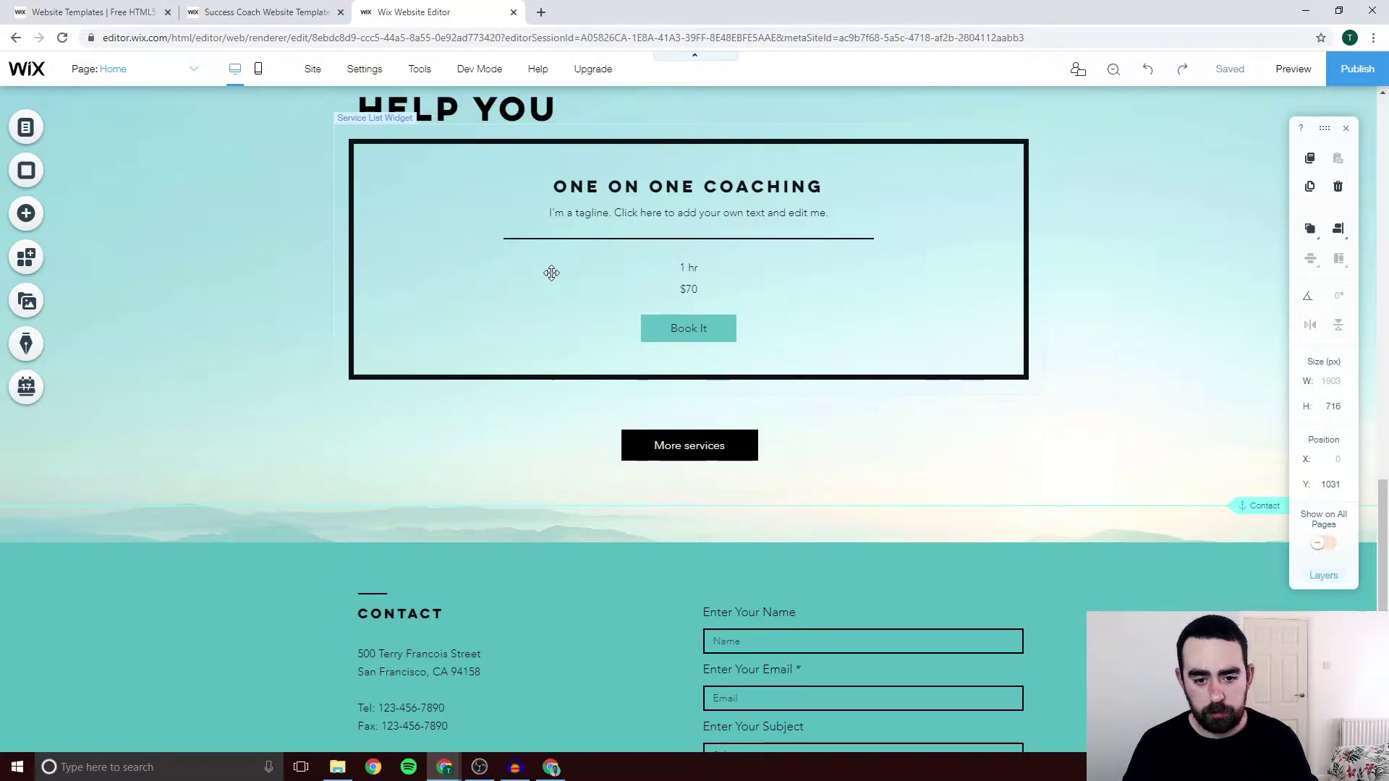
scroll(551, 272, up, 2)
scroll(672, 372, down, 2)
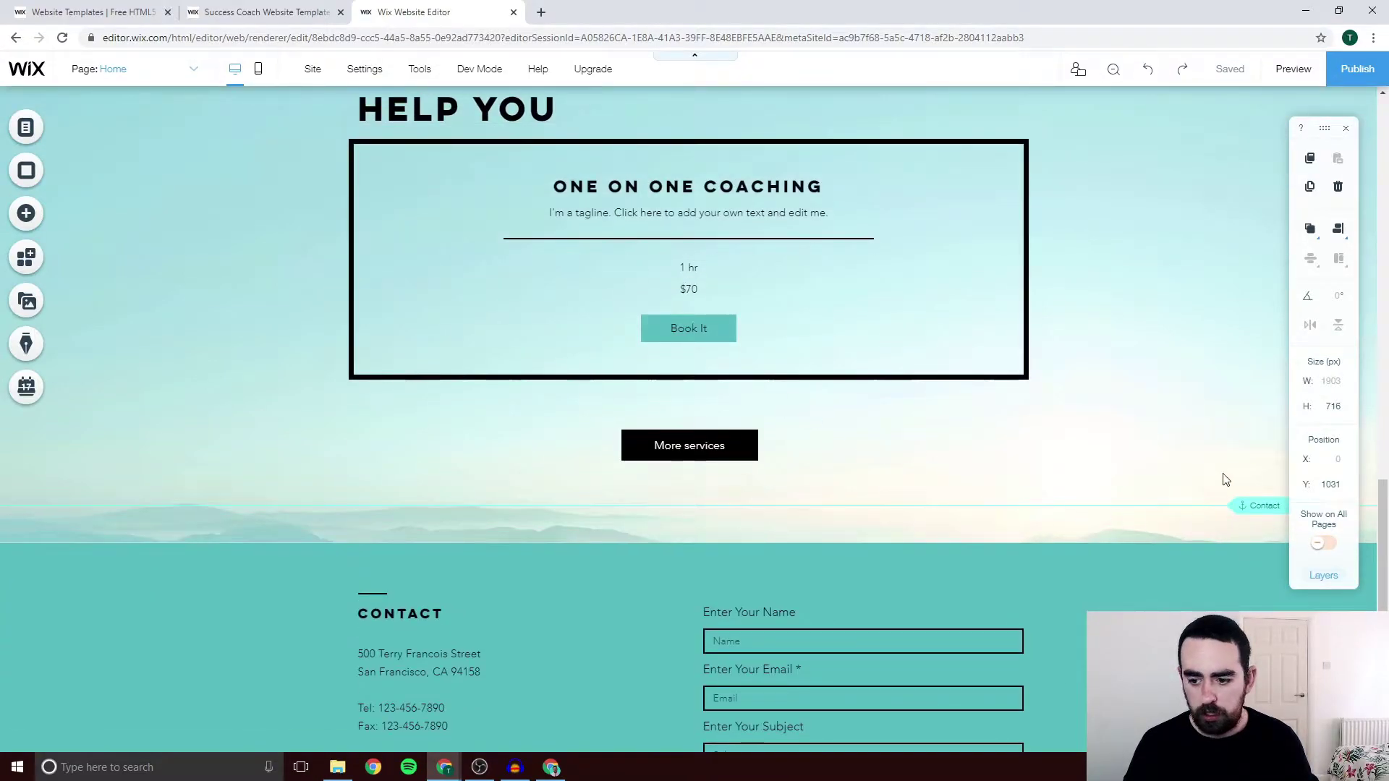
scroll(1078, 335, up, 4)
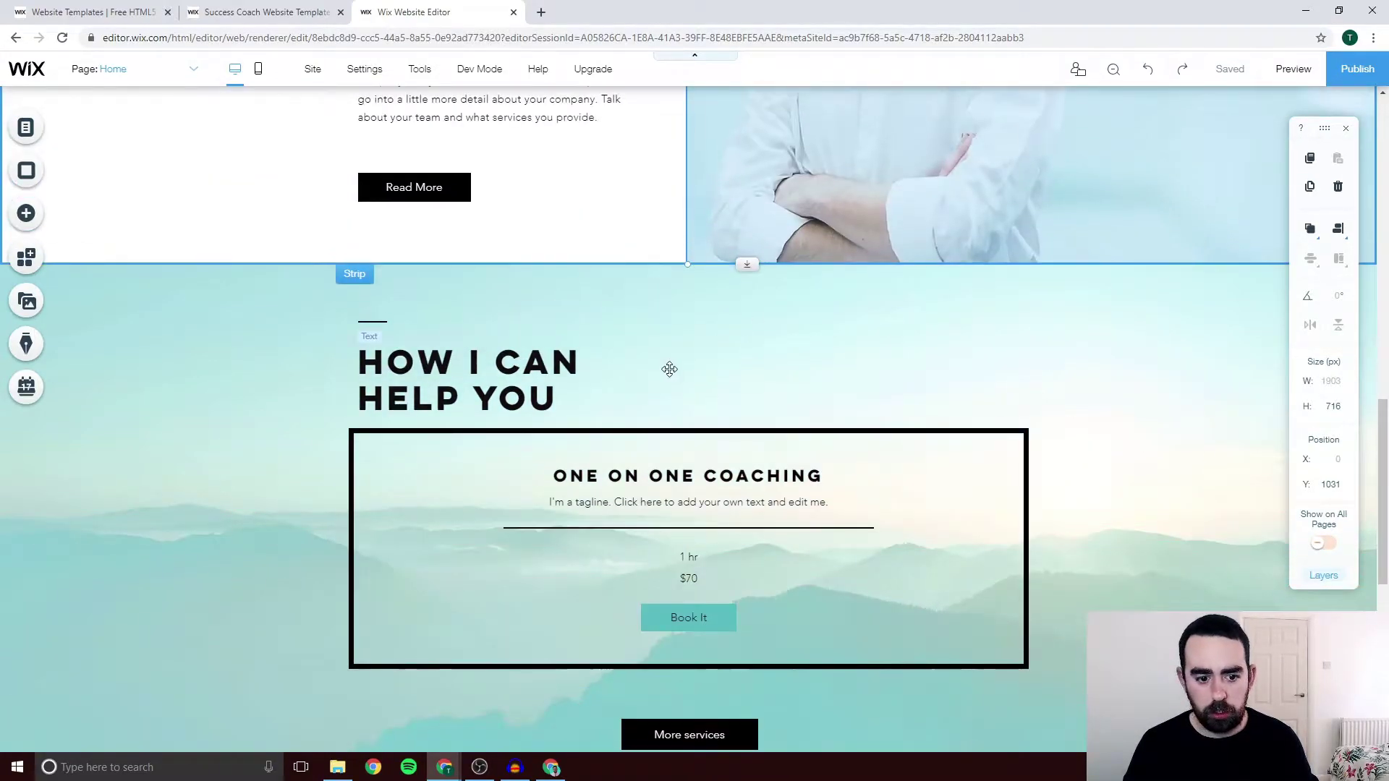
Review the footer contact form's settings for email notifications, submit message, payment and automations, and close them
scroll(669, 369, down, 8)
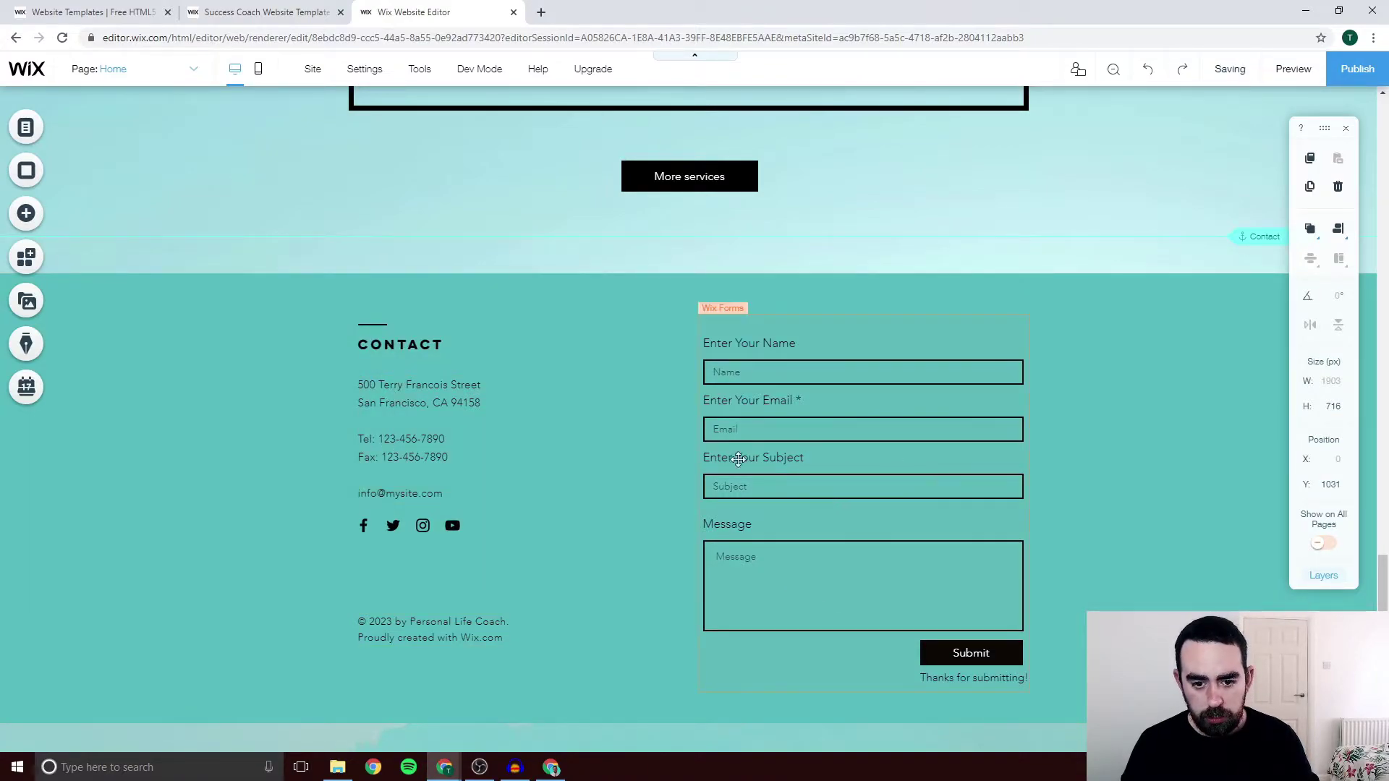
click(831, 402)
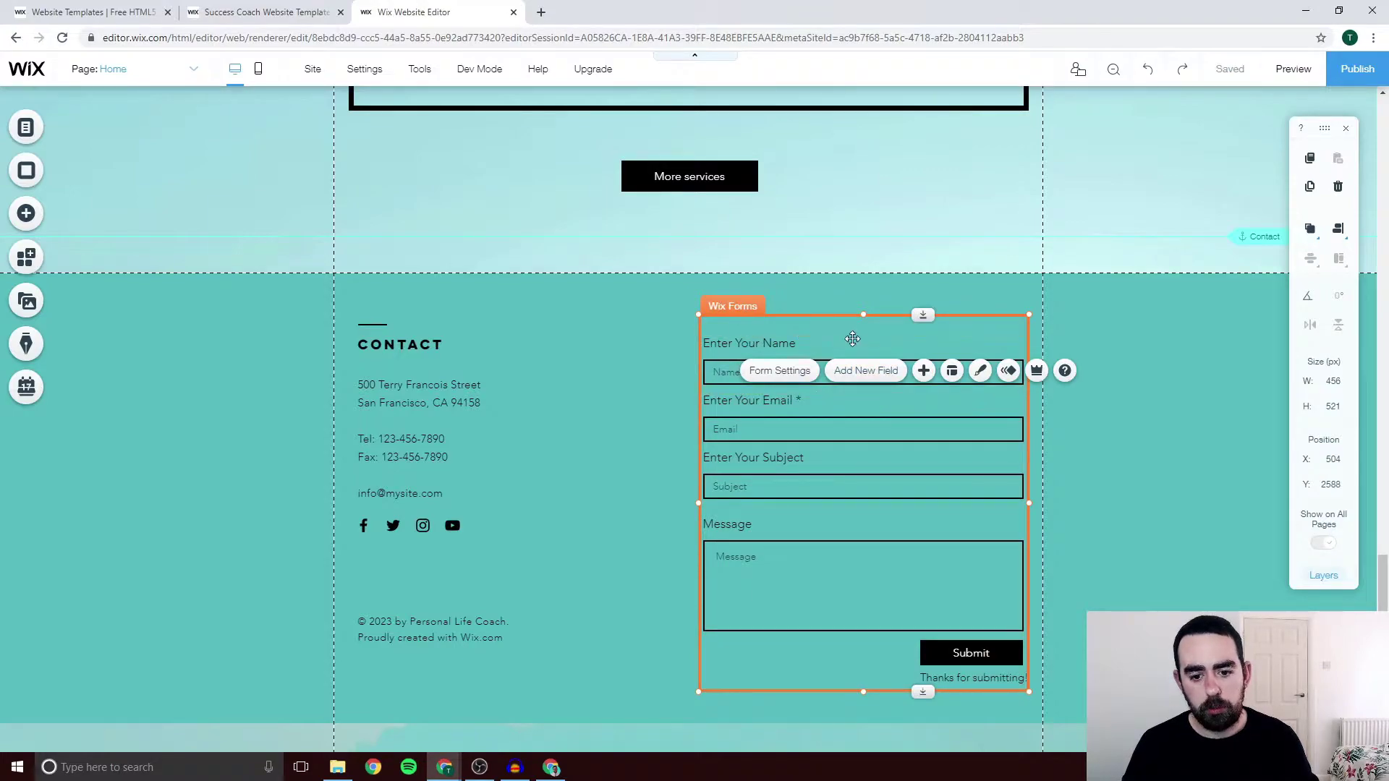
click(813, 377)
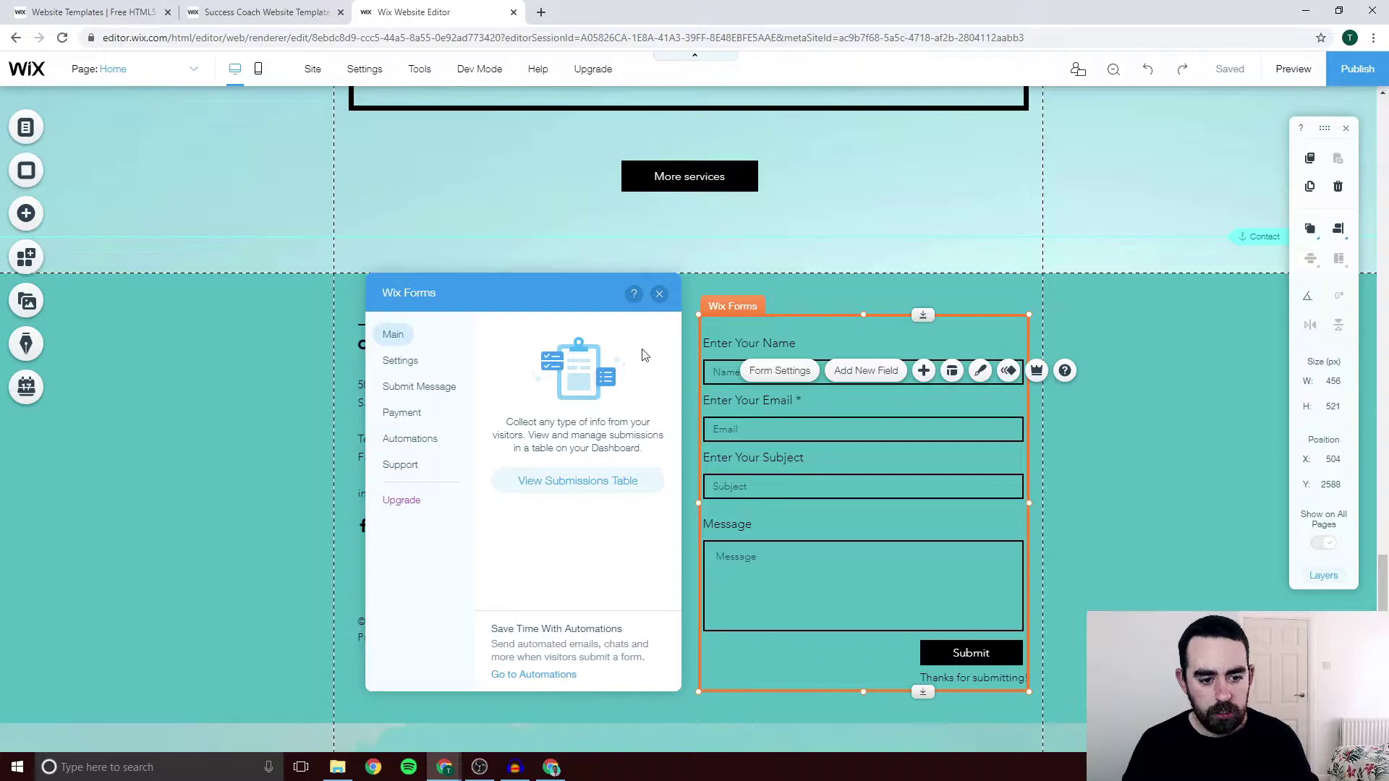
click(407, 362)
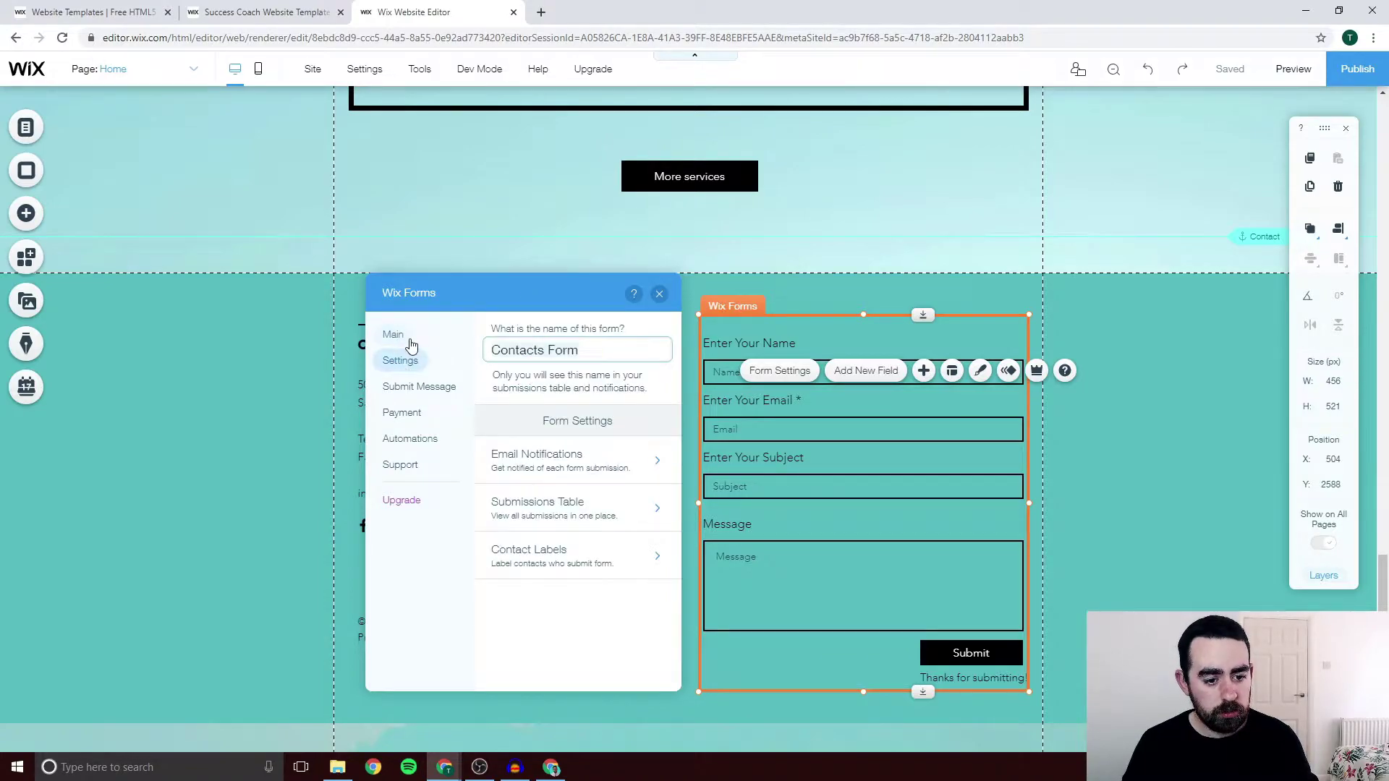
click(539, 456)
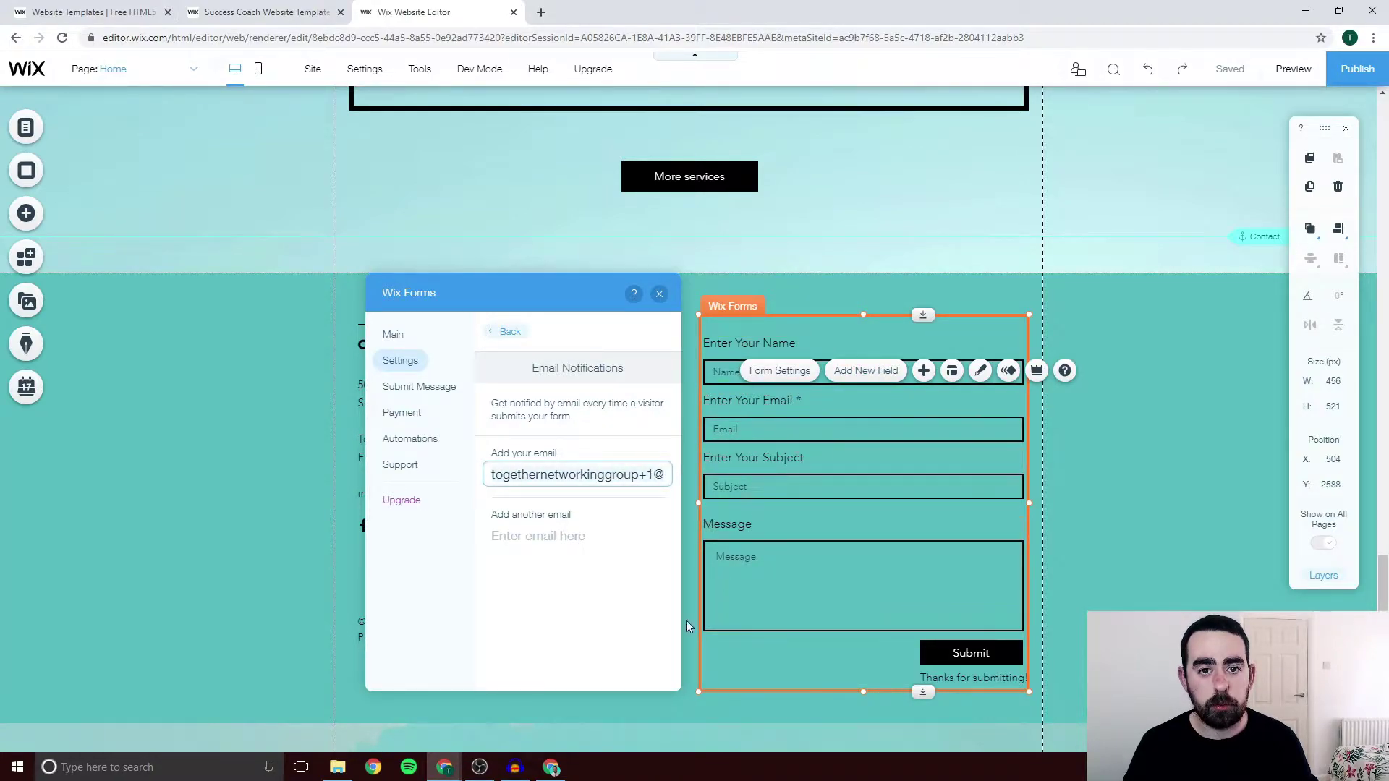
click(415, 388)
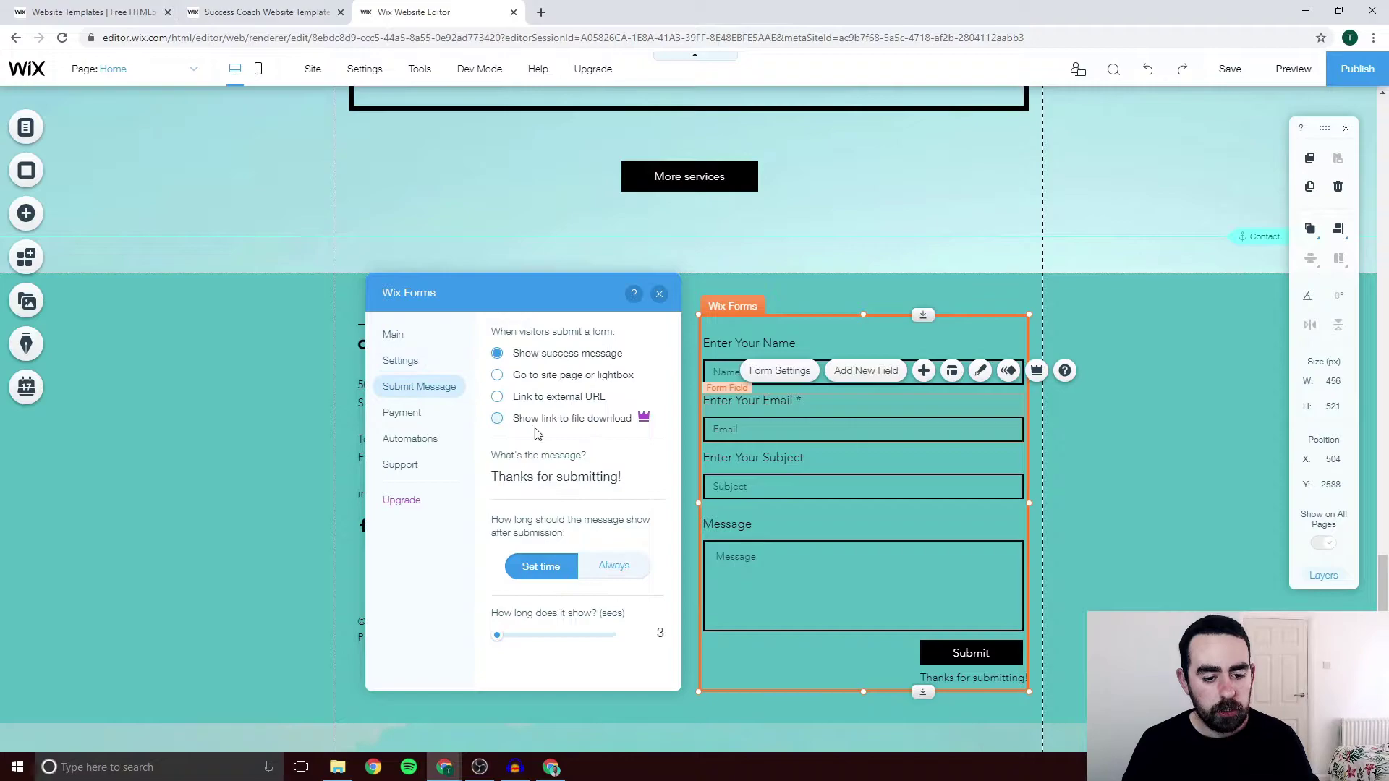
click(403, 412)
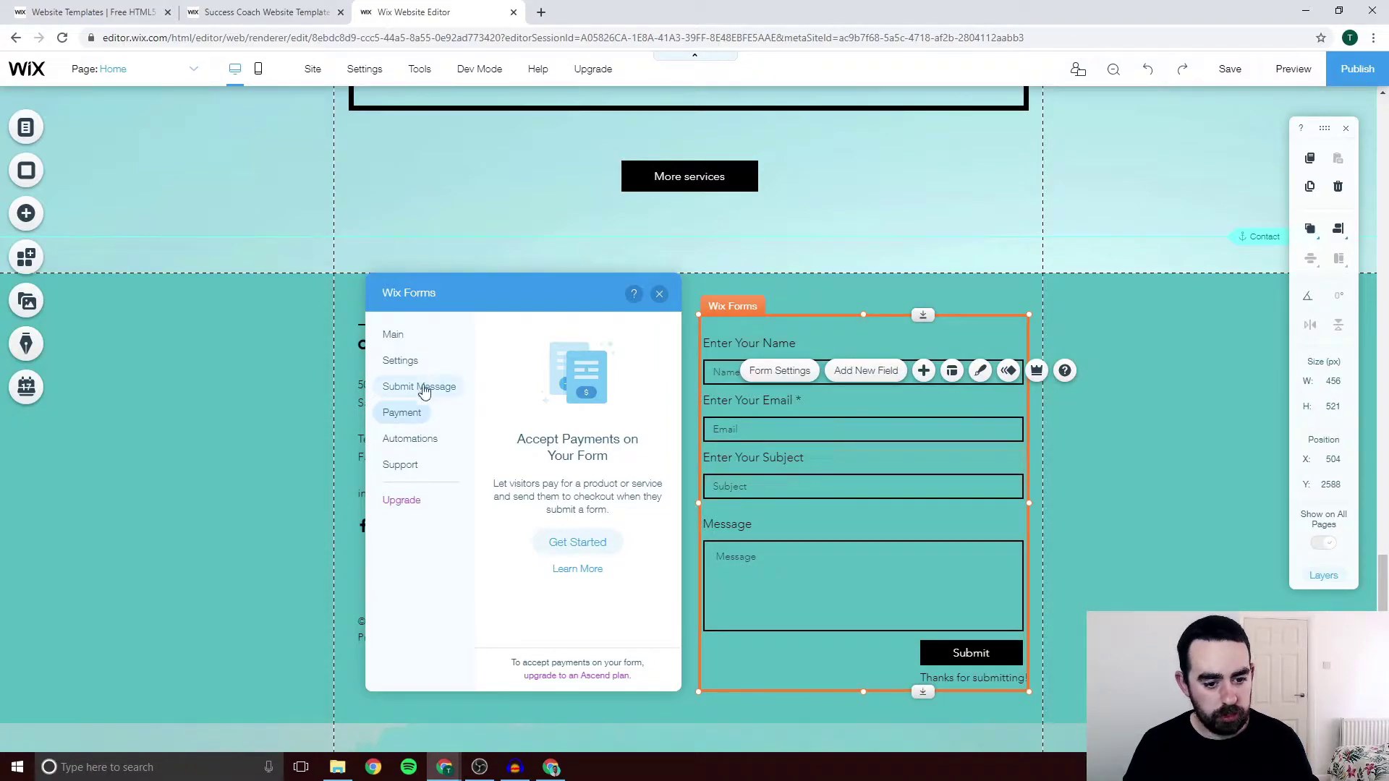
click(410, 440)
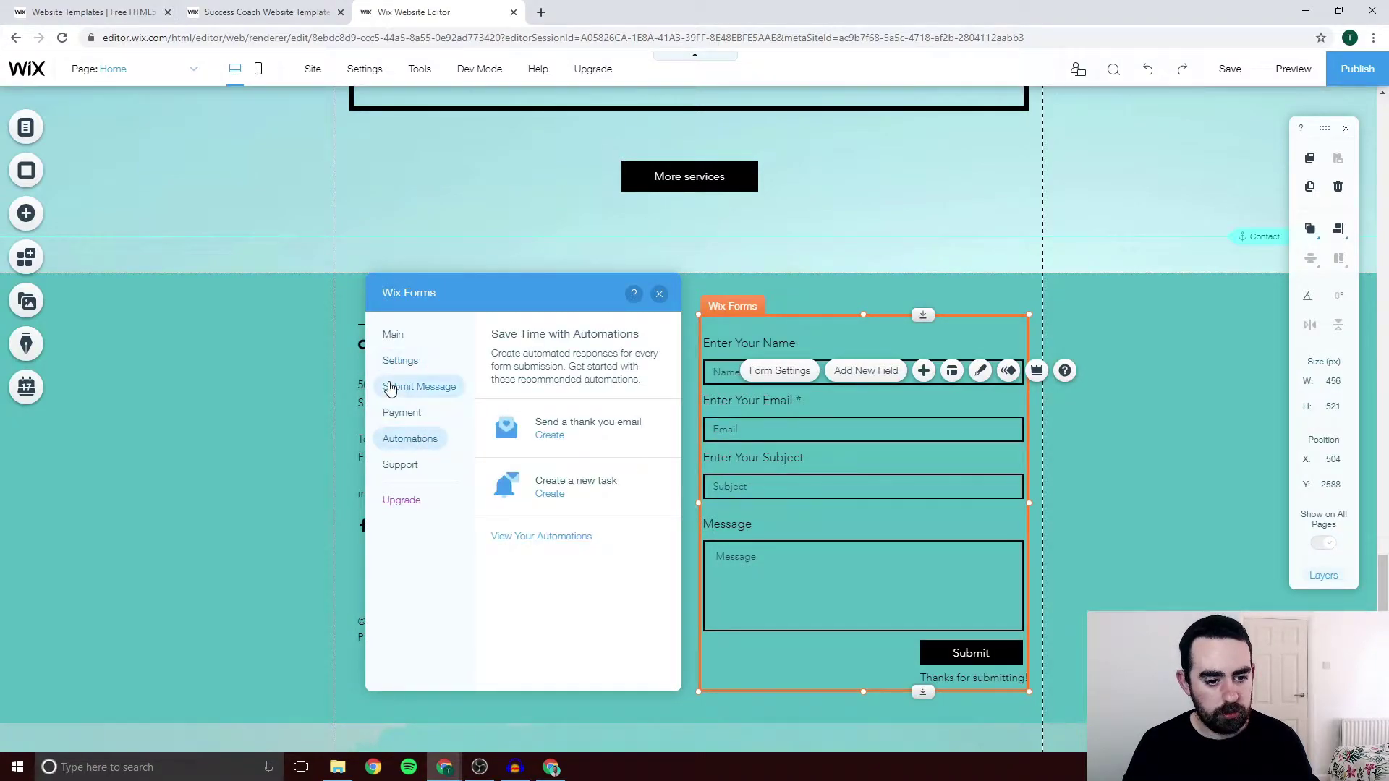
click(417, 387)
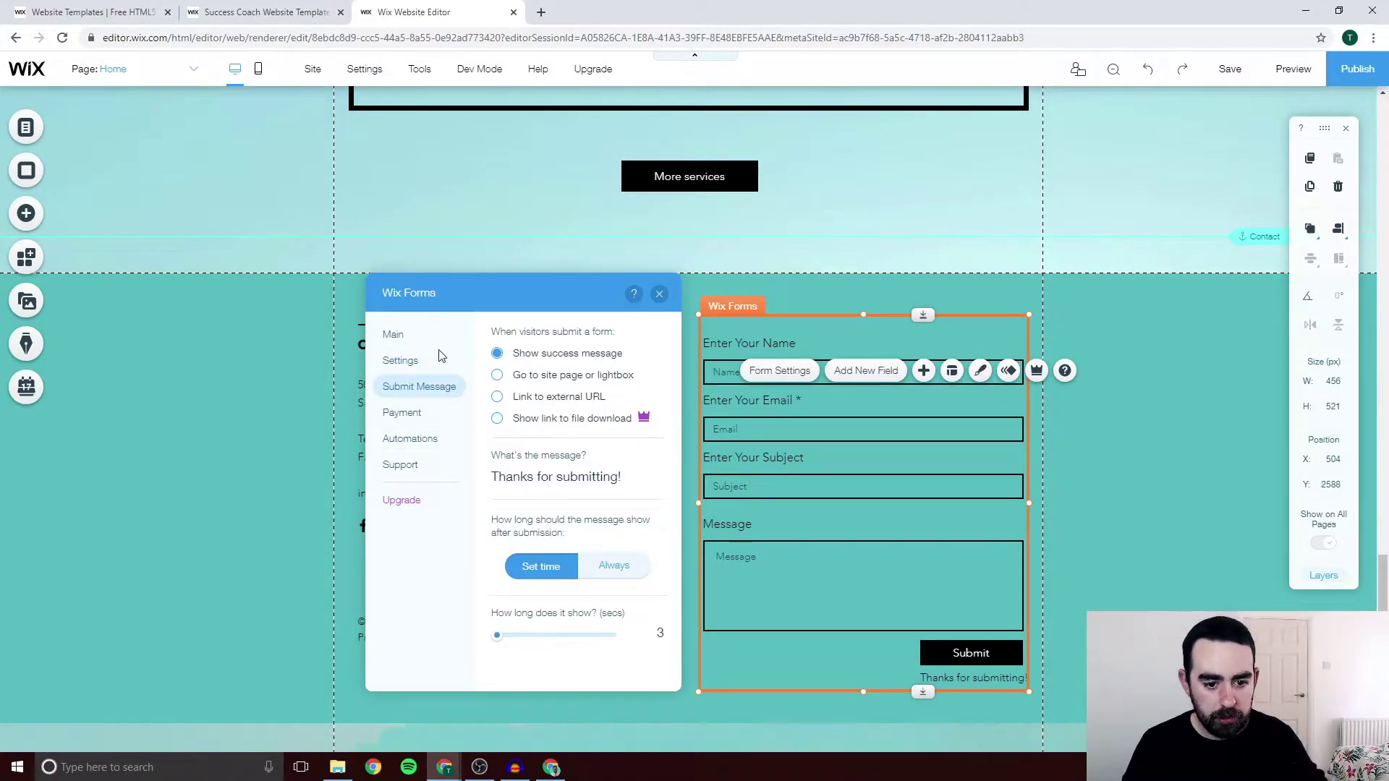
click(397, 337)
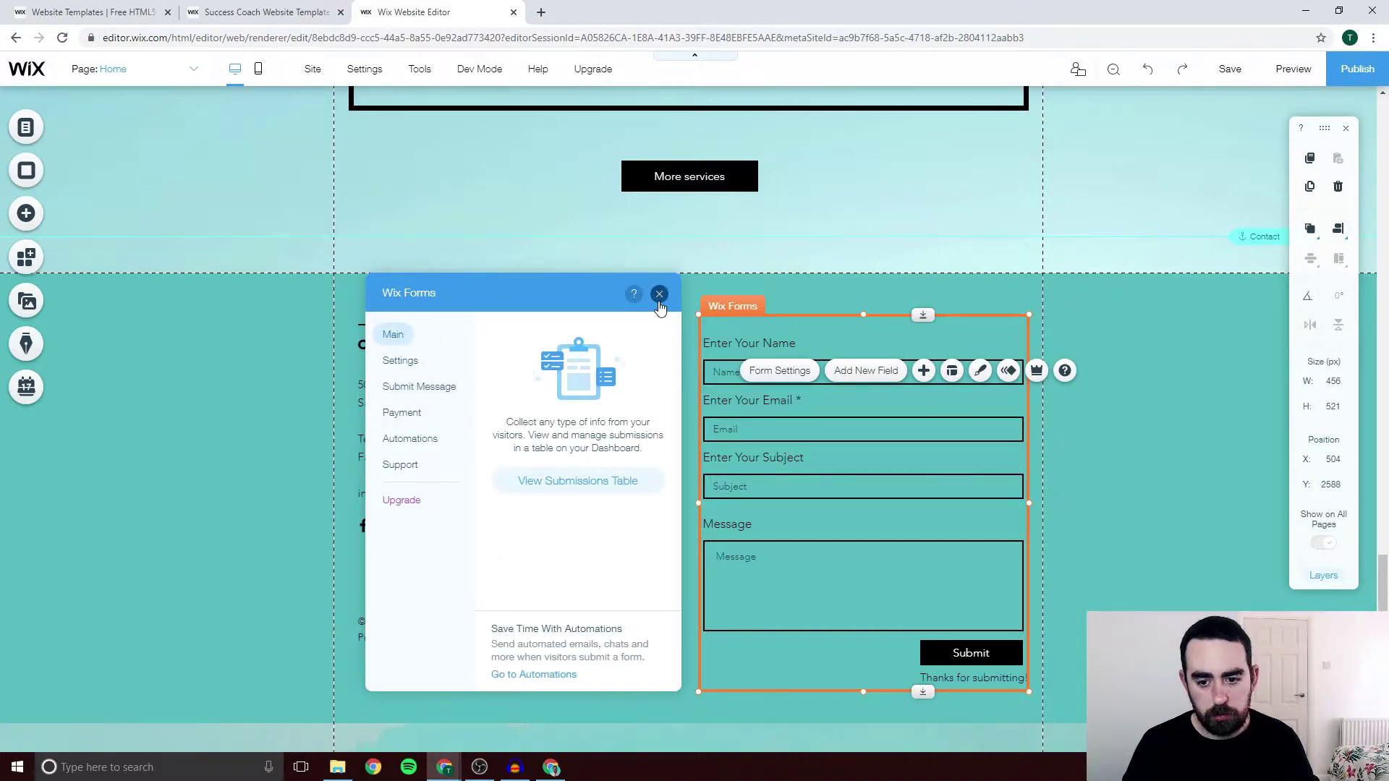
click(659, 294)
Check the contact form's design options for input fields and form background, close them and select the footer
click(981, 372)
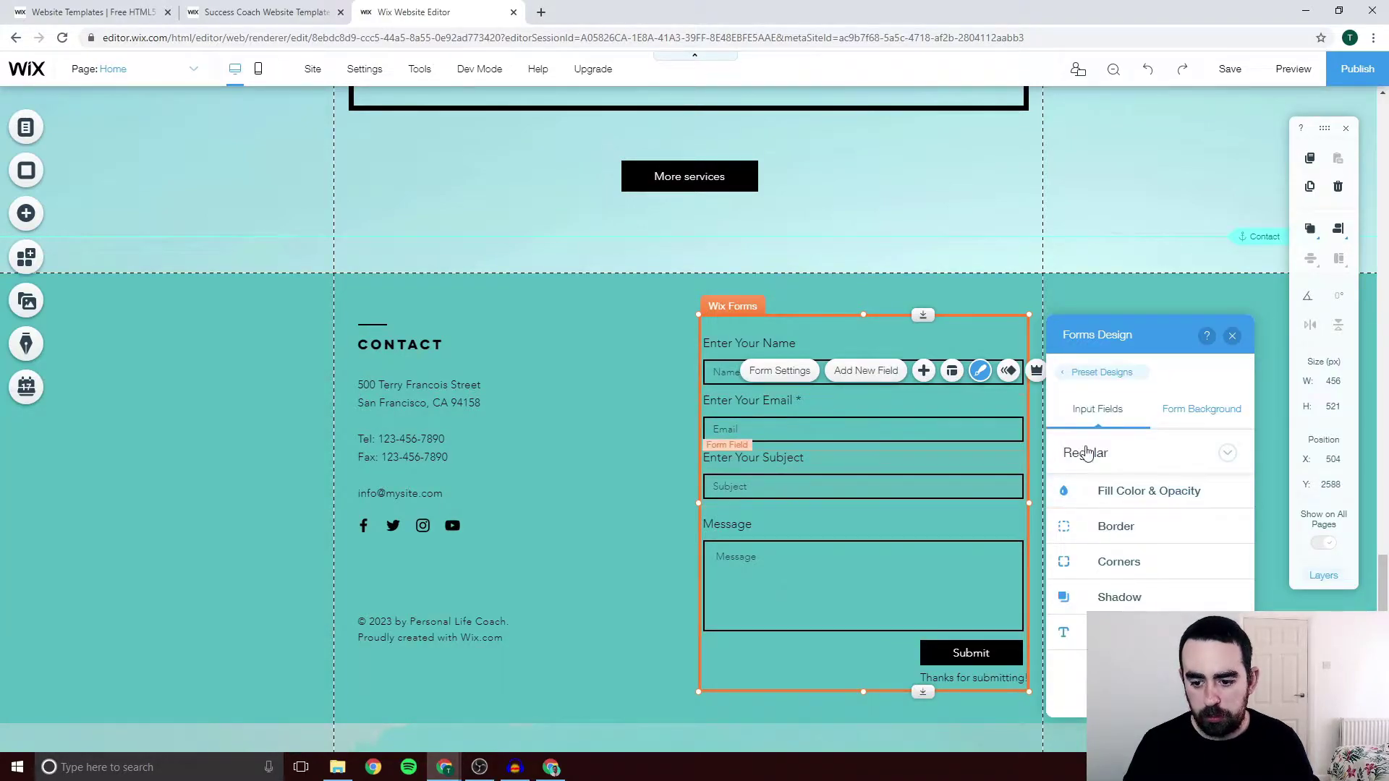
click(1199, 413)
click(1090, 412)
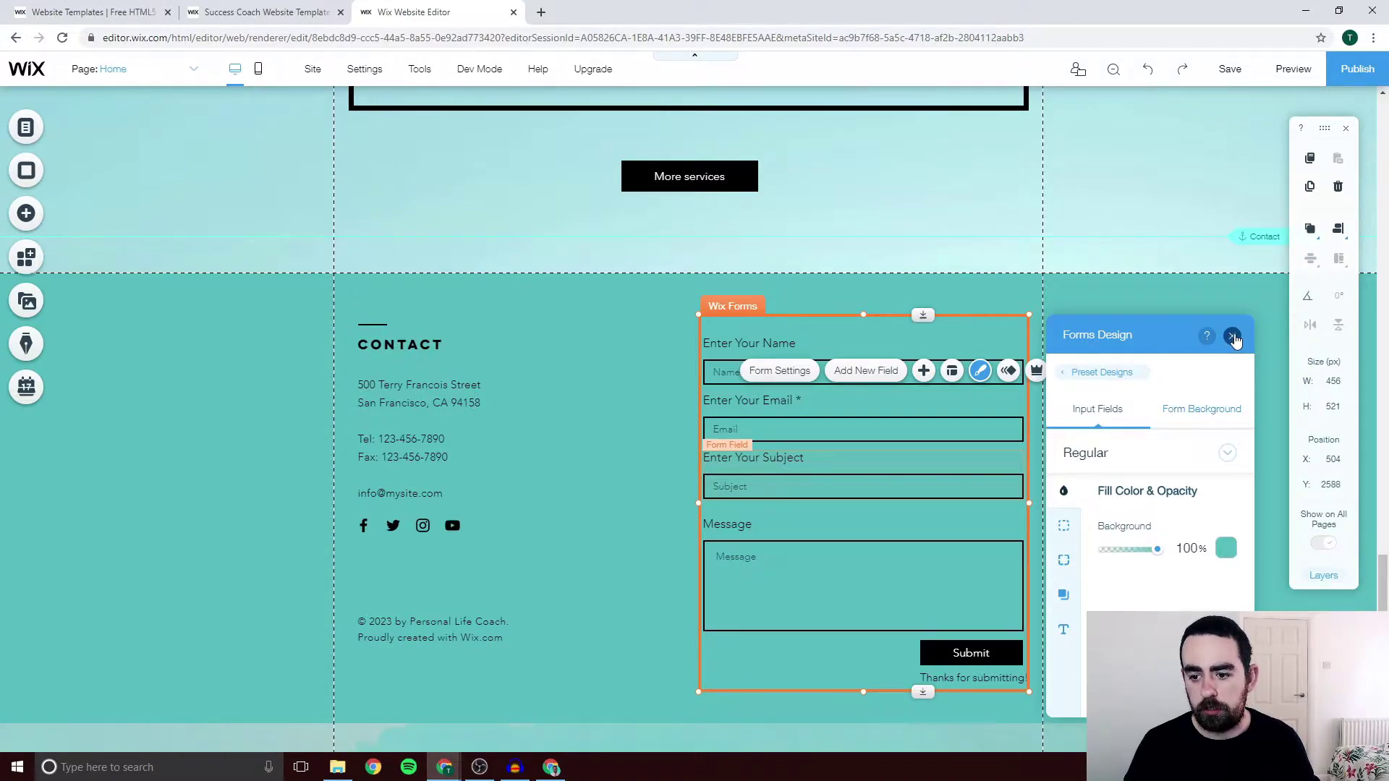
click(1232, 337)
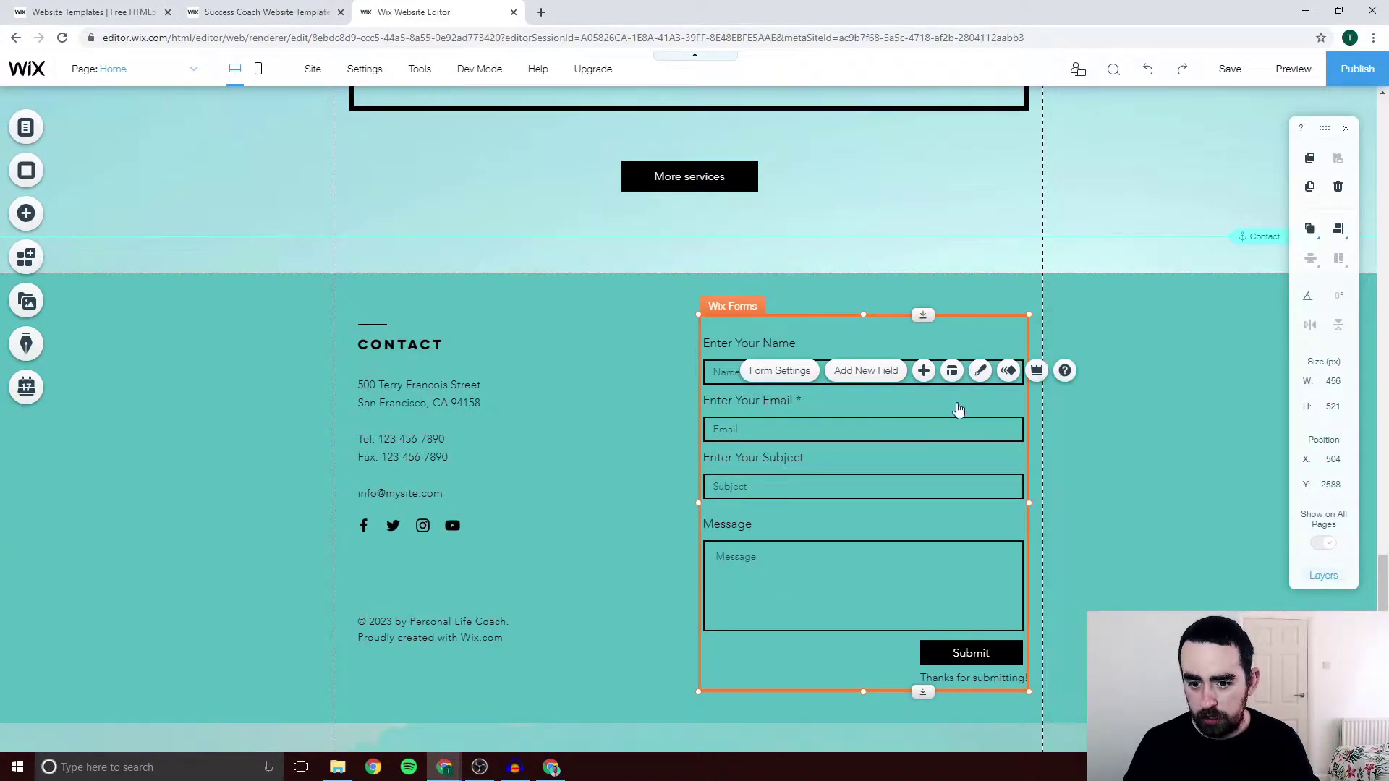
scroll(616, 421, up, 2)
click(629, 412)
scroll(654, 375, down, 2)
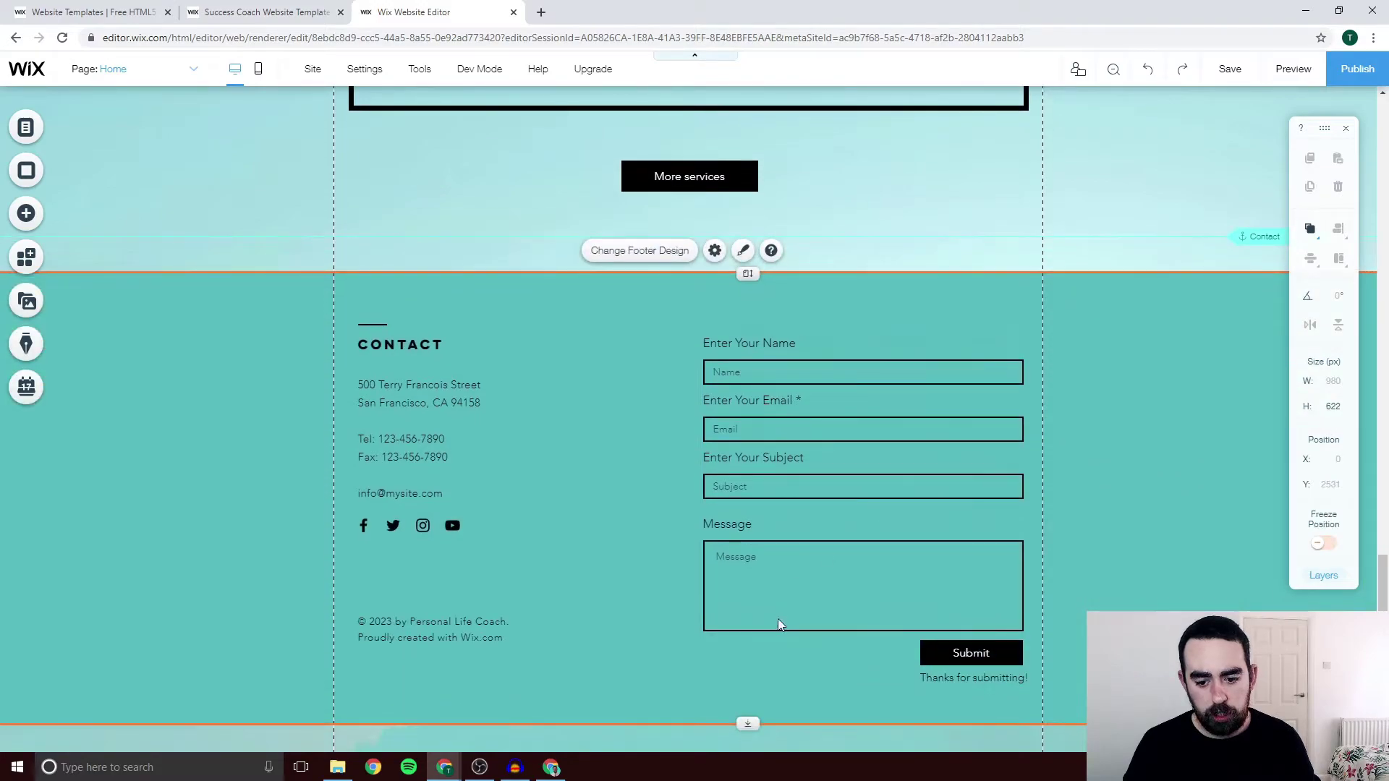
Try stretching the hero strip to page width only, and return it to full screen width with 0 px margins
scroll(629, 431, up, 20)
click(933, 253)
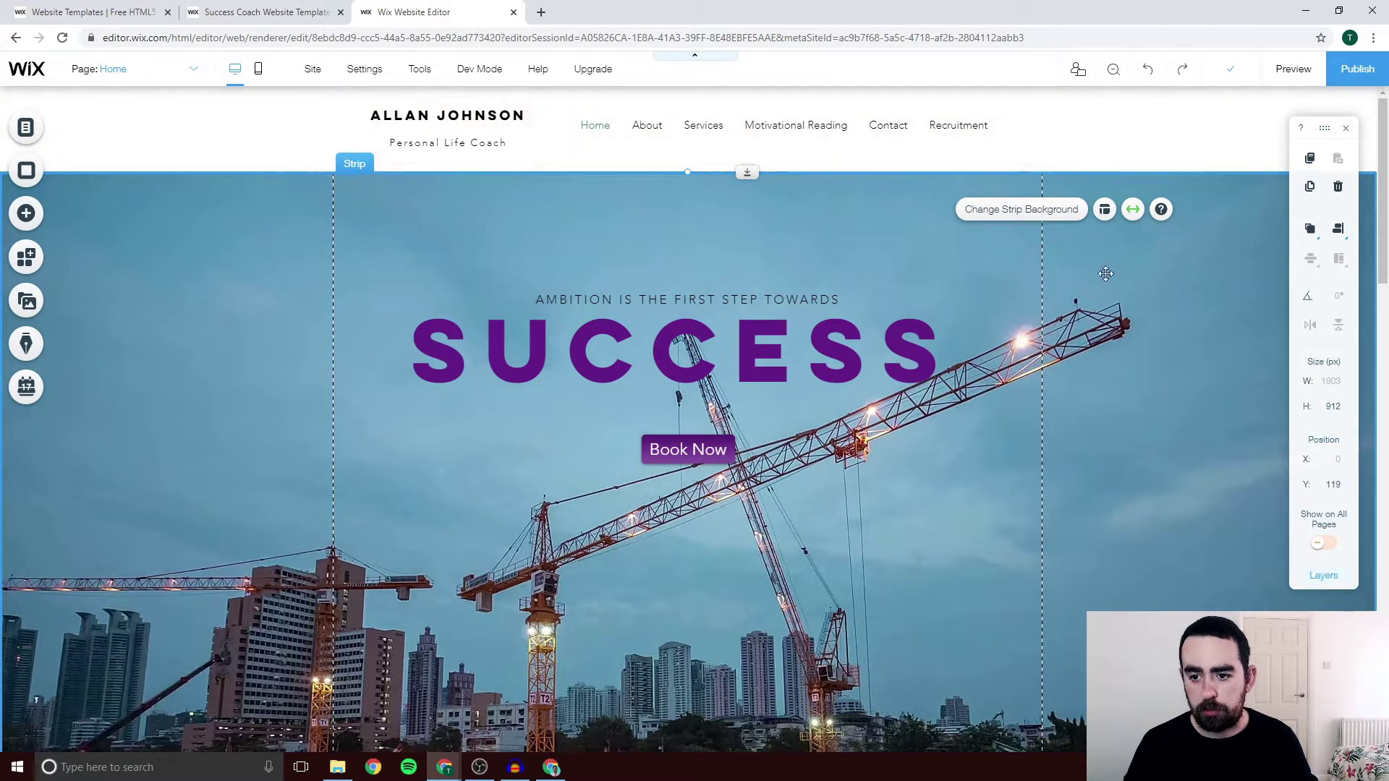
click(1134, 211)
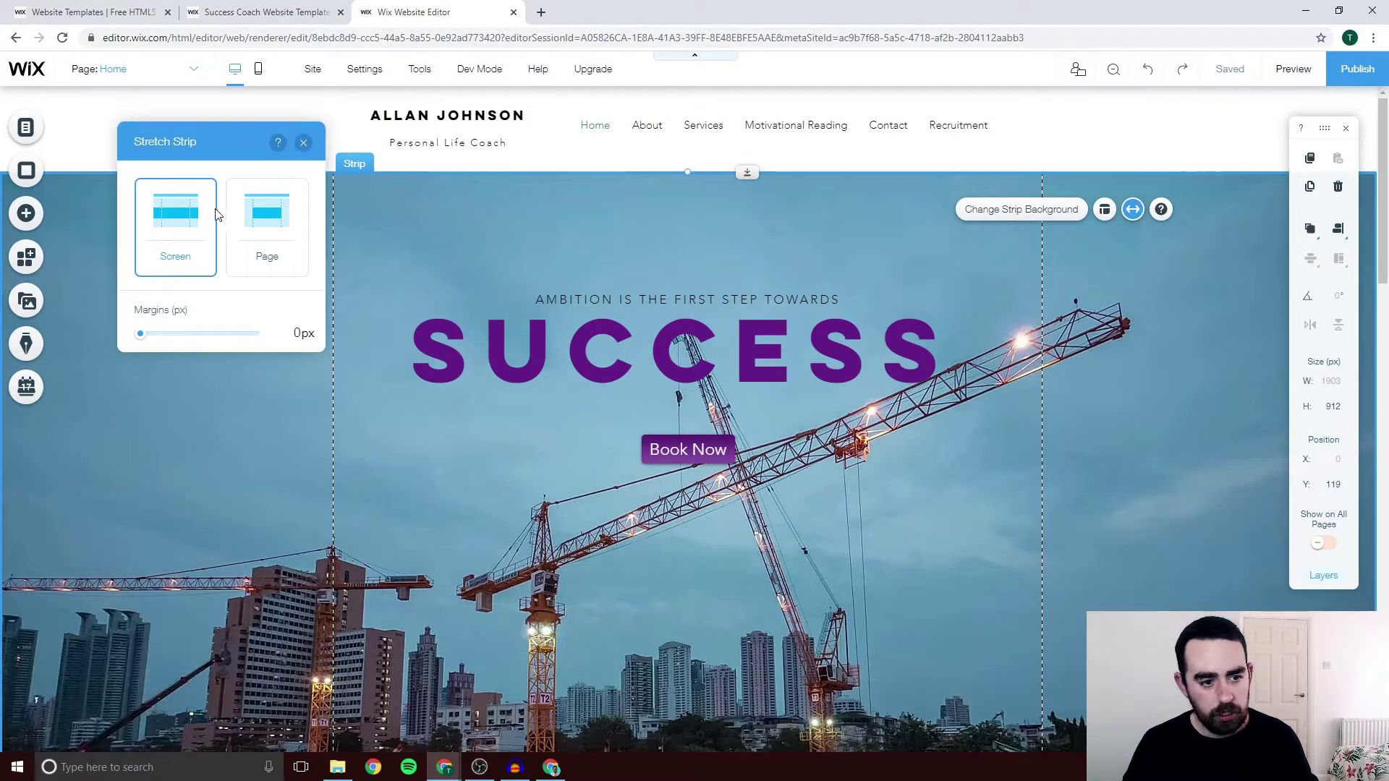
click(258, 244)
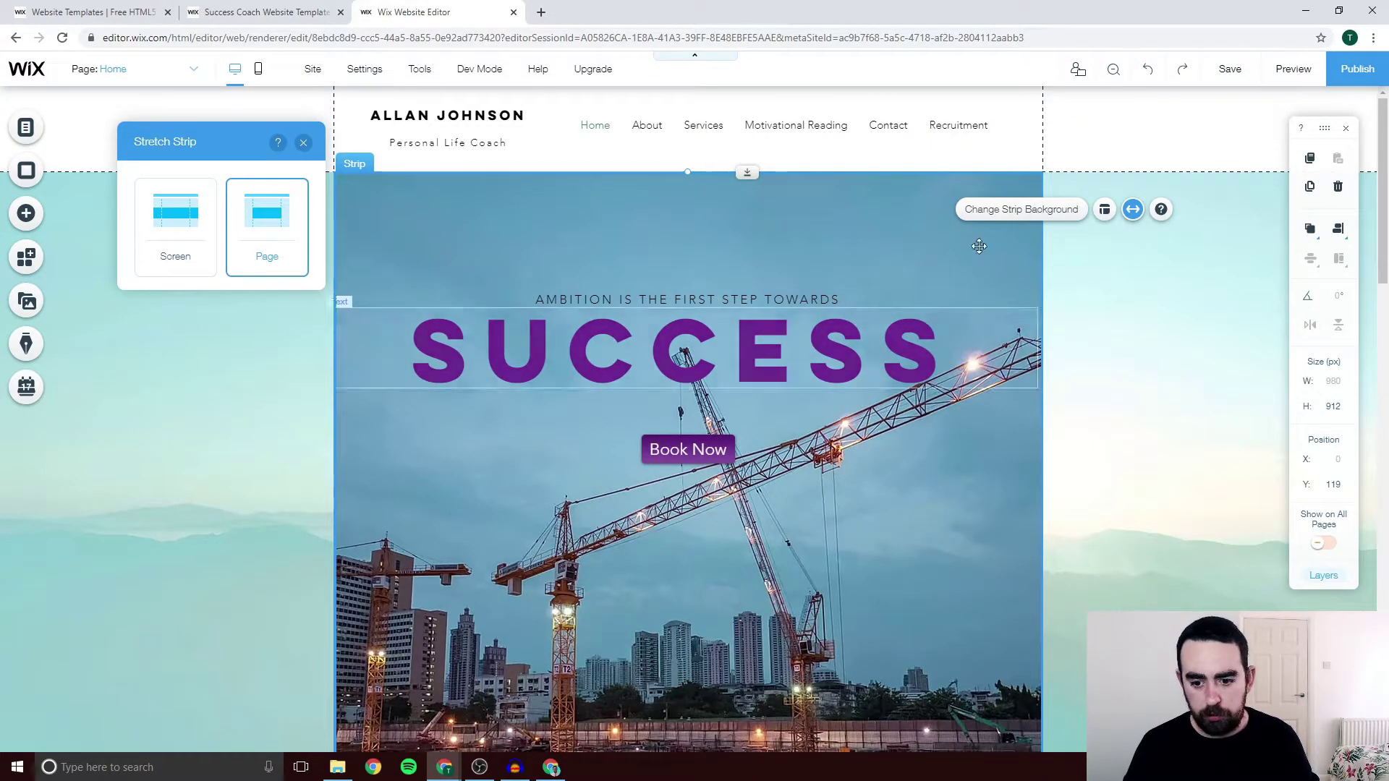
click(178, 246)
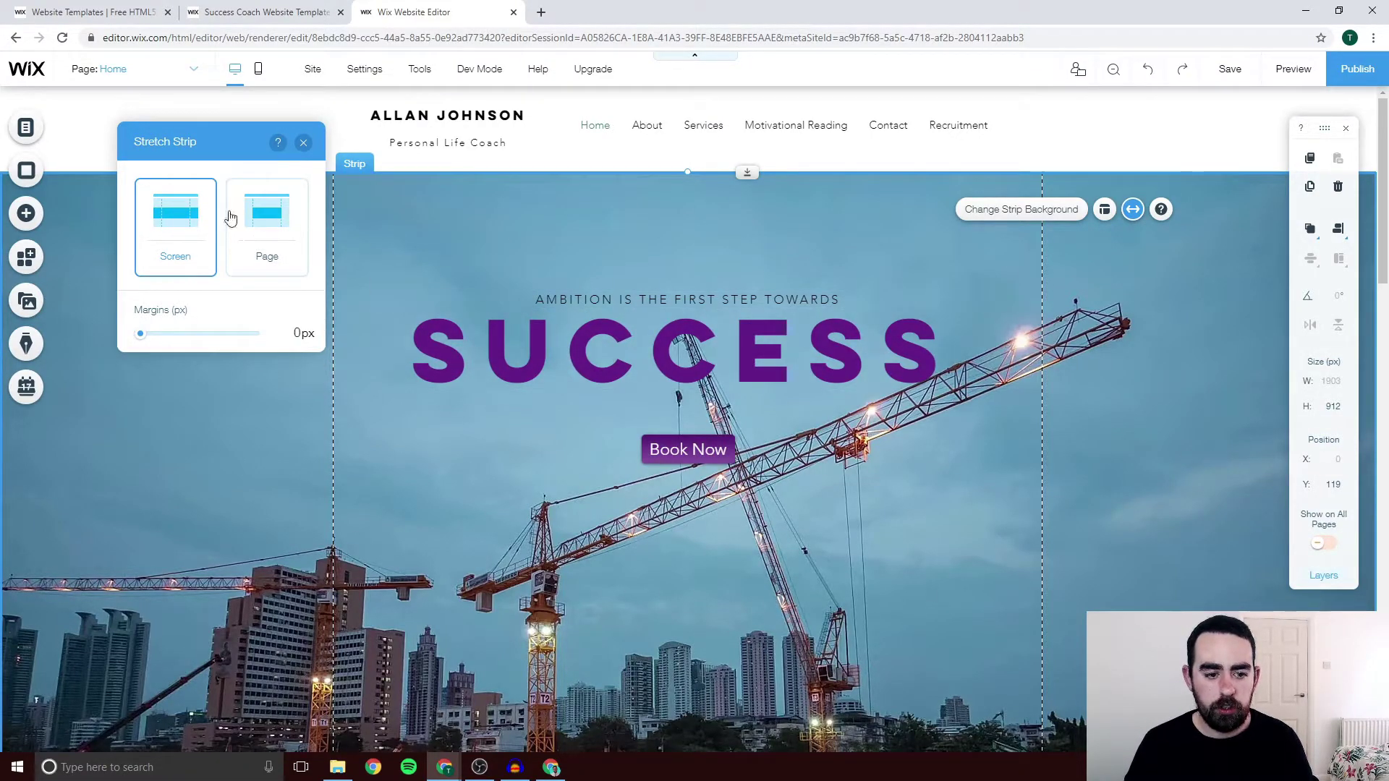
mouse_move(140, 333)
mouse_down()
mouse_move(250, 334)
mouse_move(137, 334)
mouse_up()
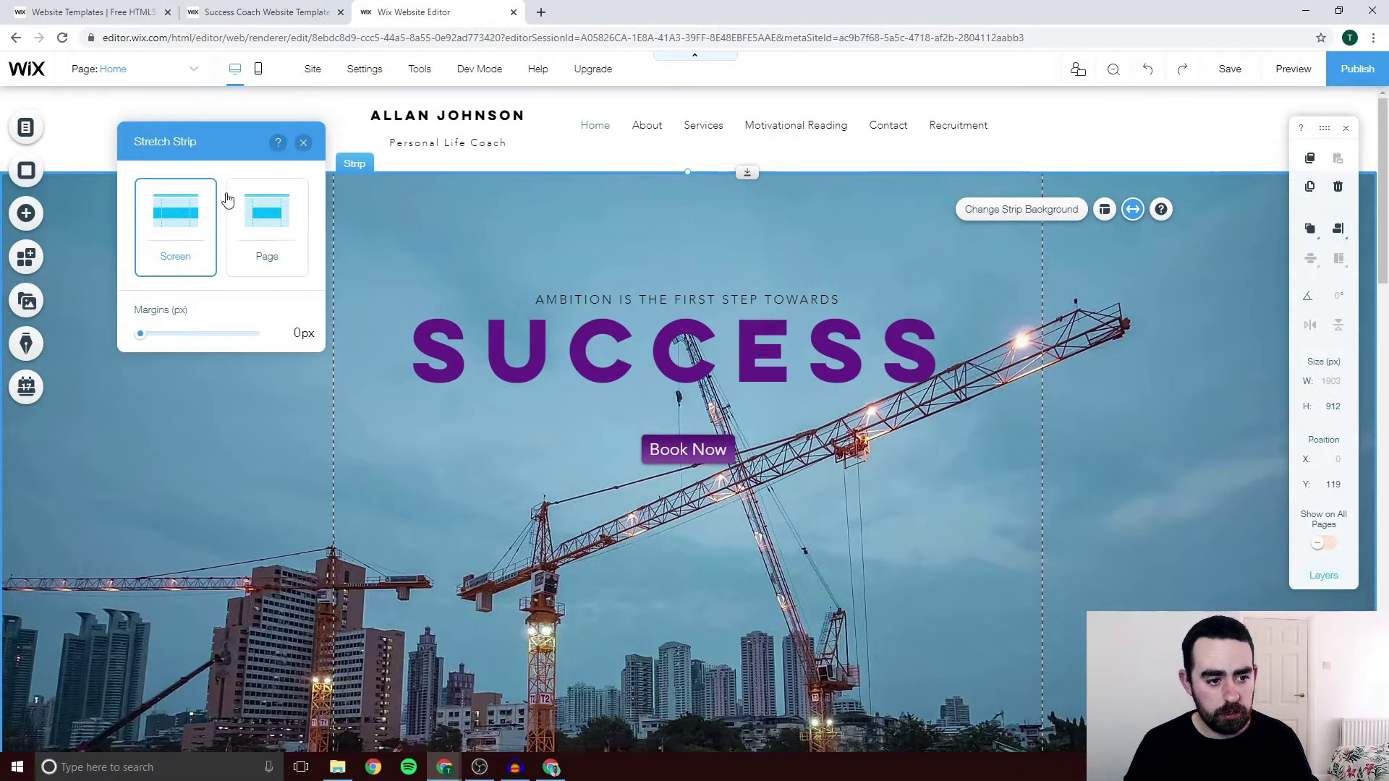
click(303, 142)
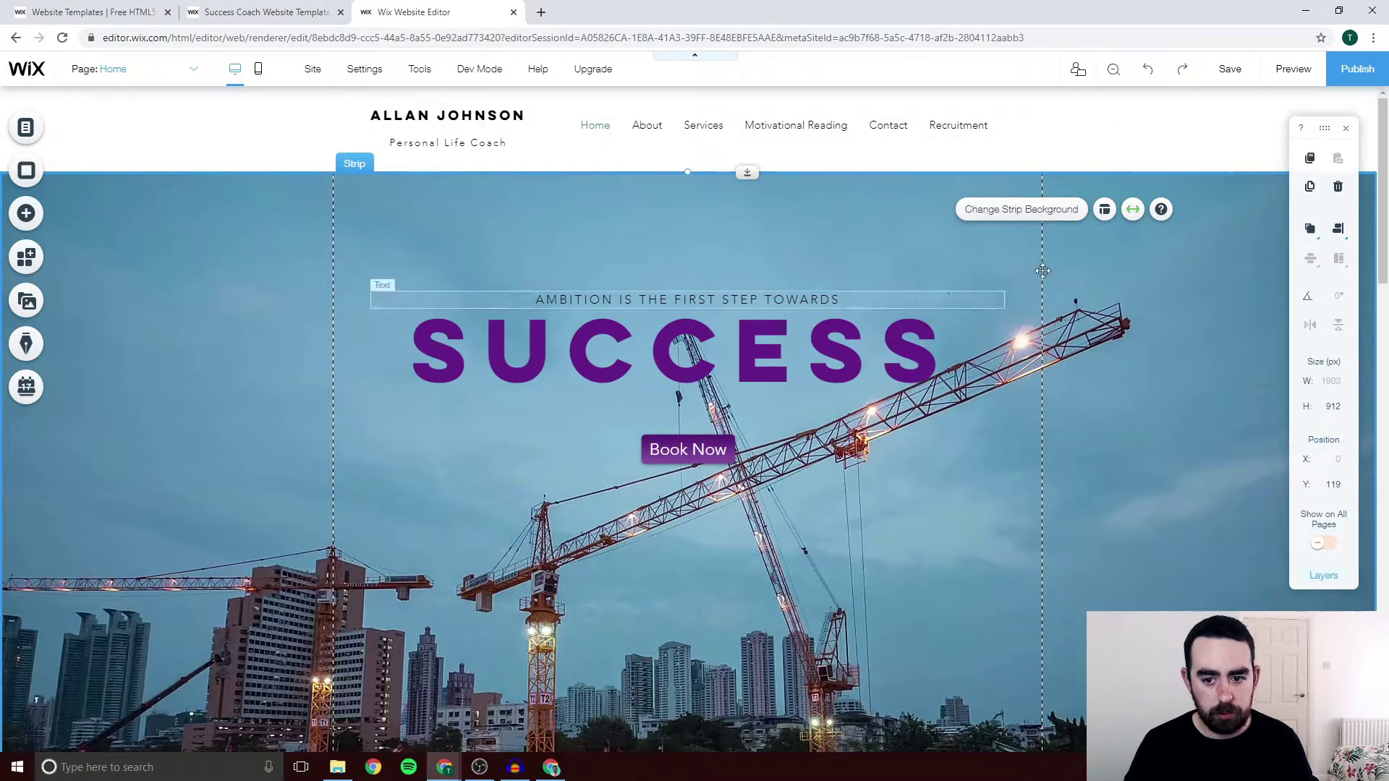
Apply the Float-In animation to the hero strip's Book Now button, open its customization settings and preview the page
scroll(798, 333, down, 15)
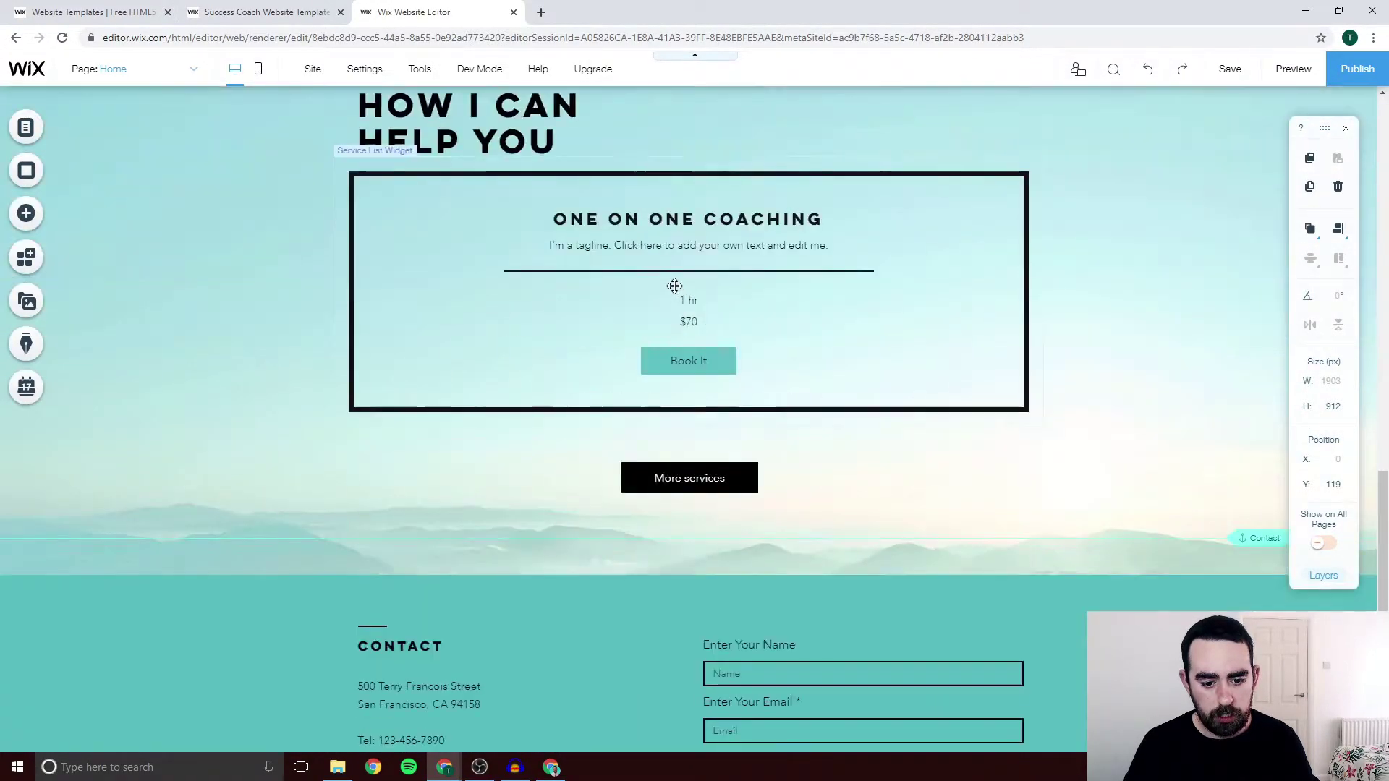
scroll(633, 282, down, 4)
scroll(632, 282, up, 20)
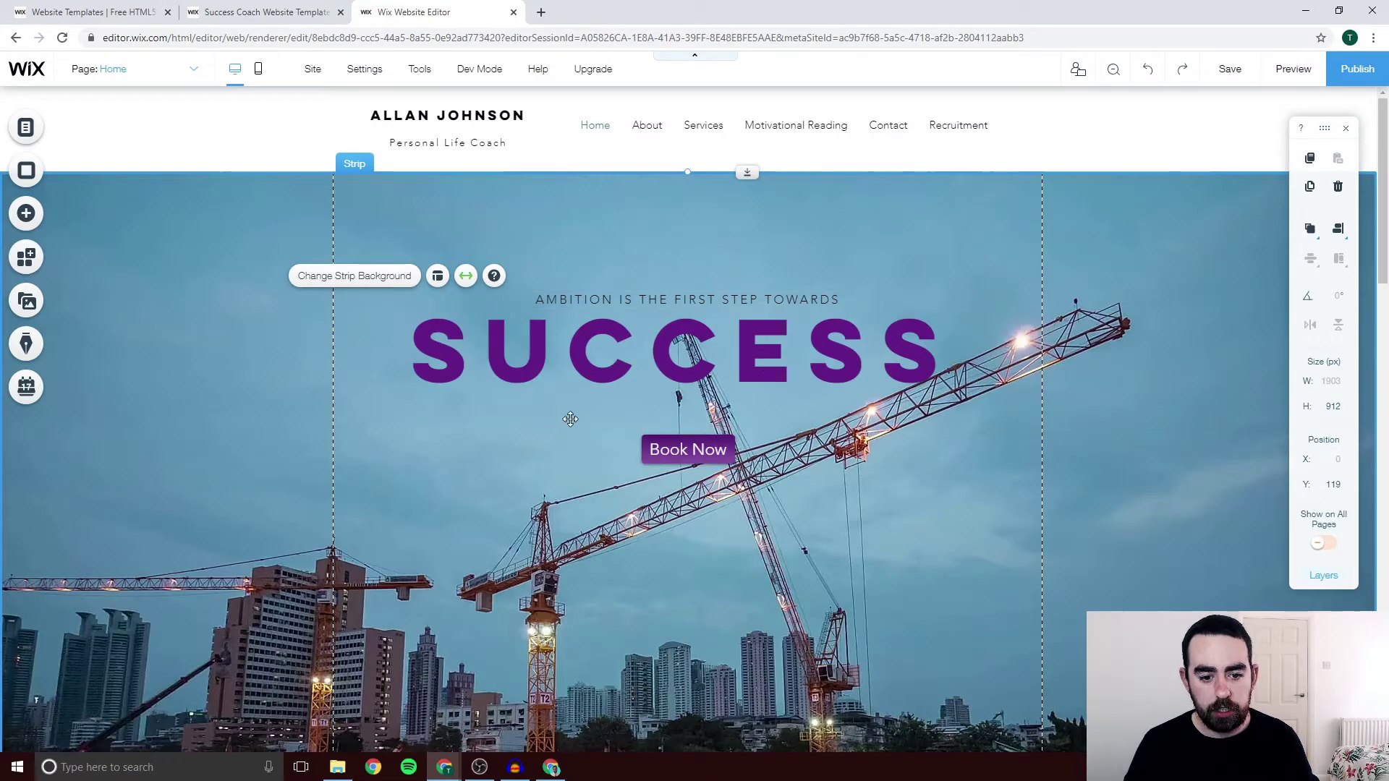
click(672, 441)
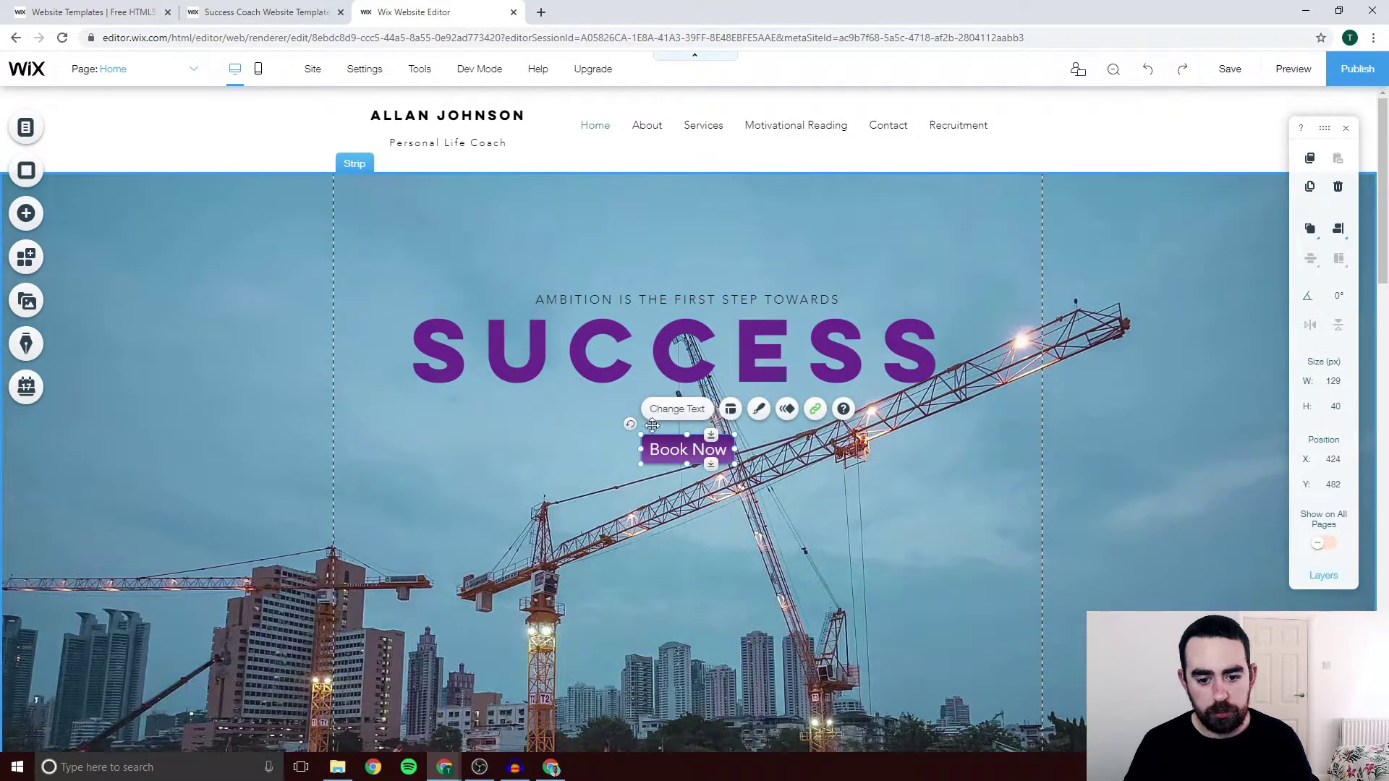
click(786, 409)
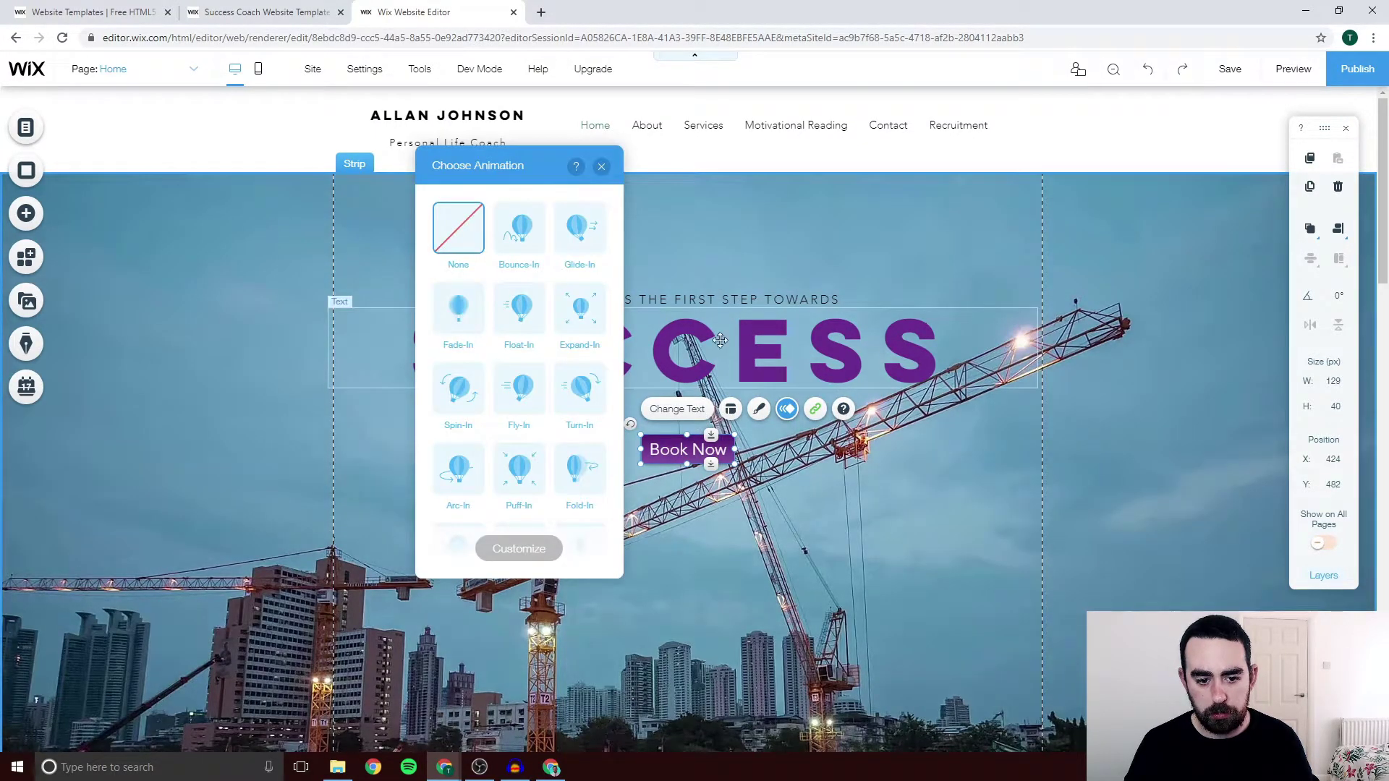
click(528, 308)
click(519, 549)
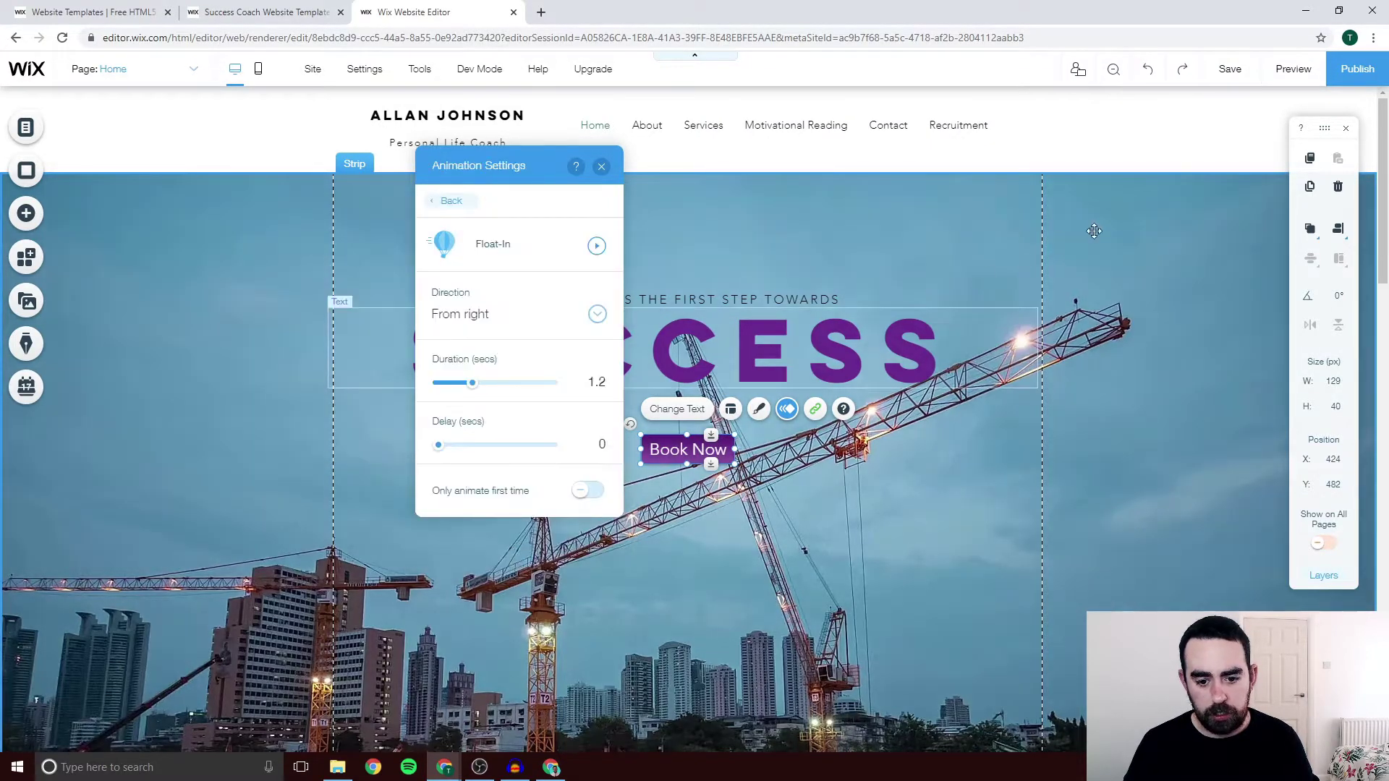
click(1294, 70)
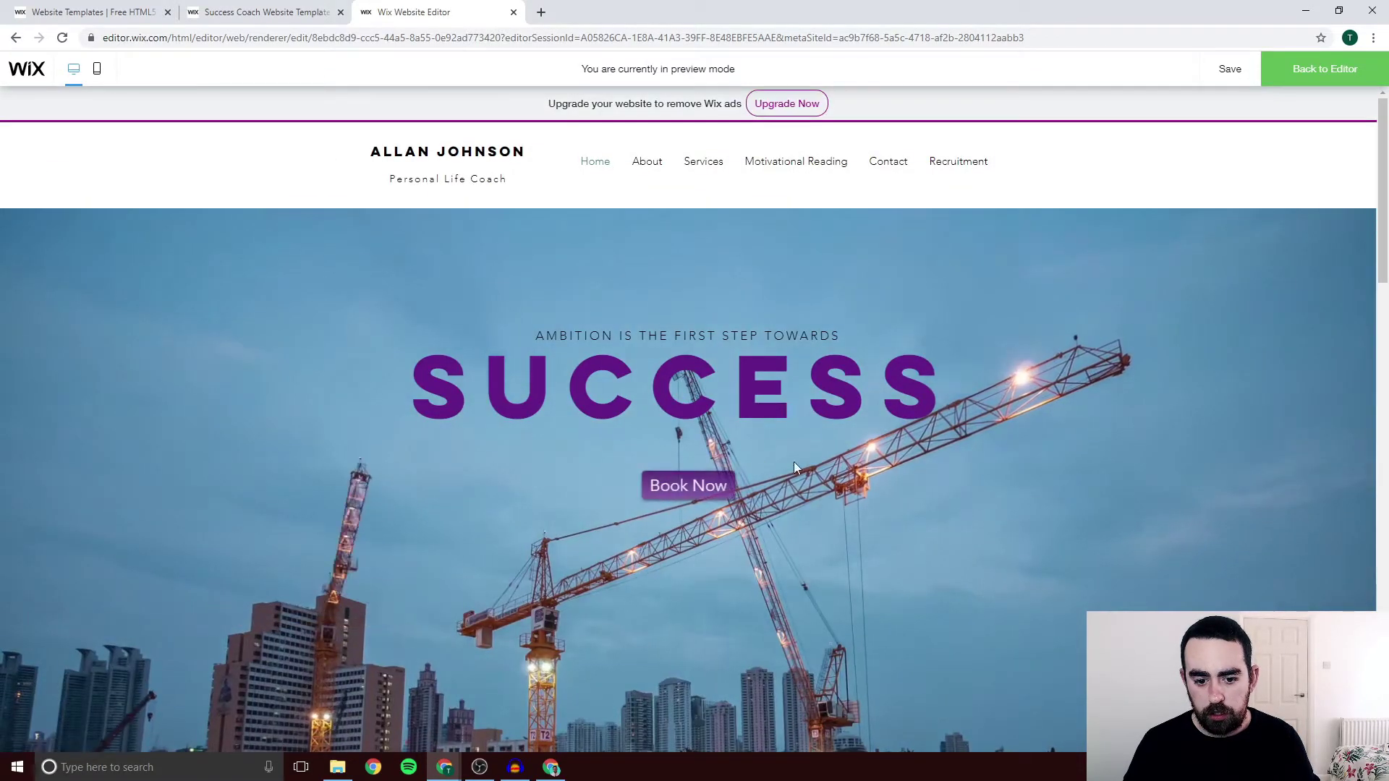
Replay the Book Now button's entrance animation in preview mode and return to the editor
click(1309, 72)
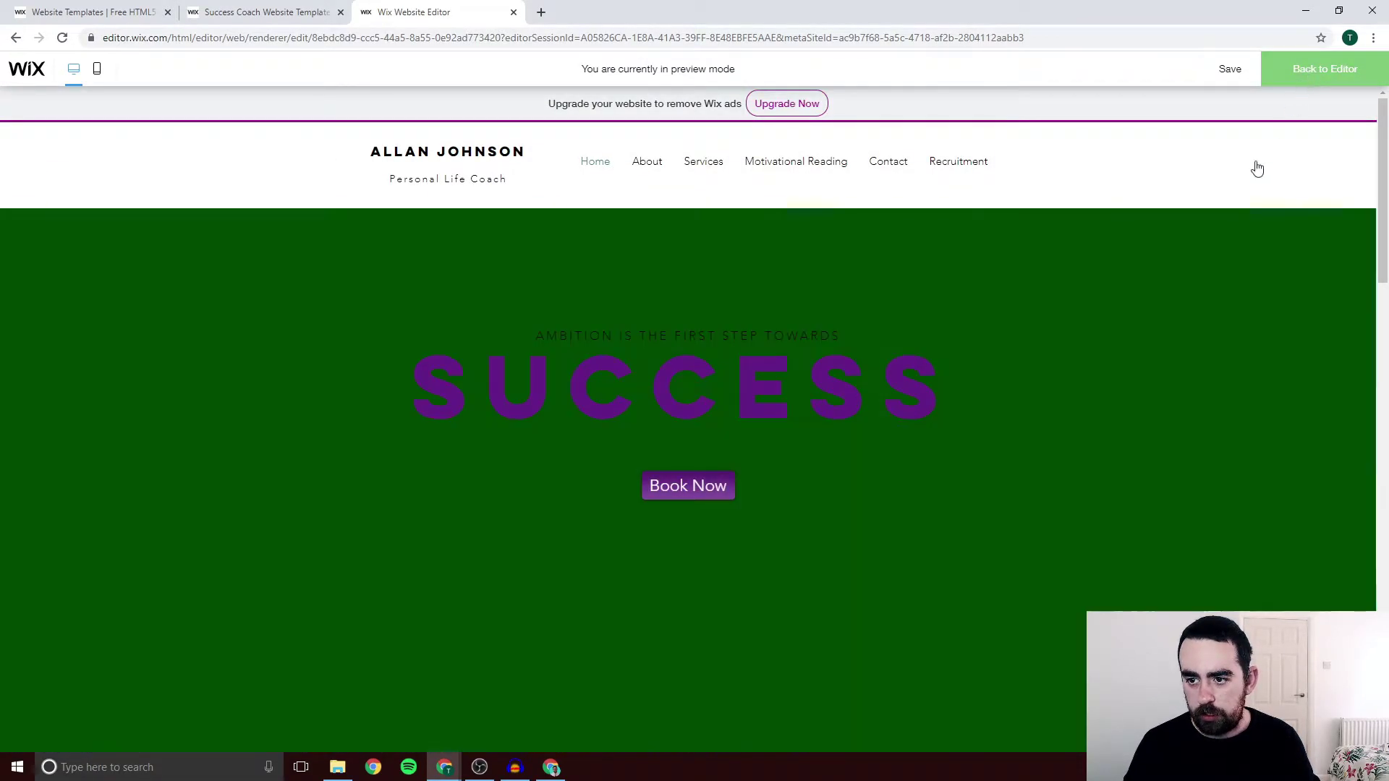
click(1293, 68)
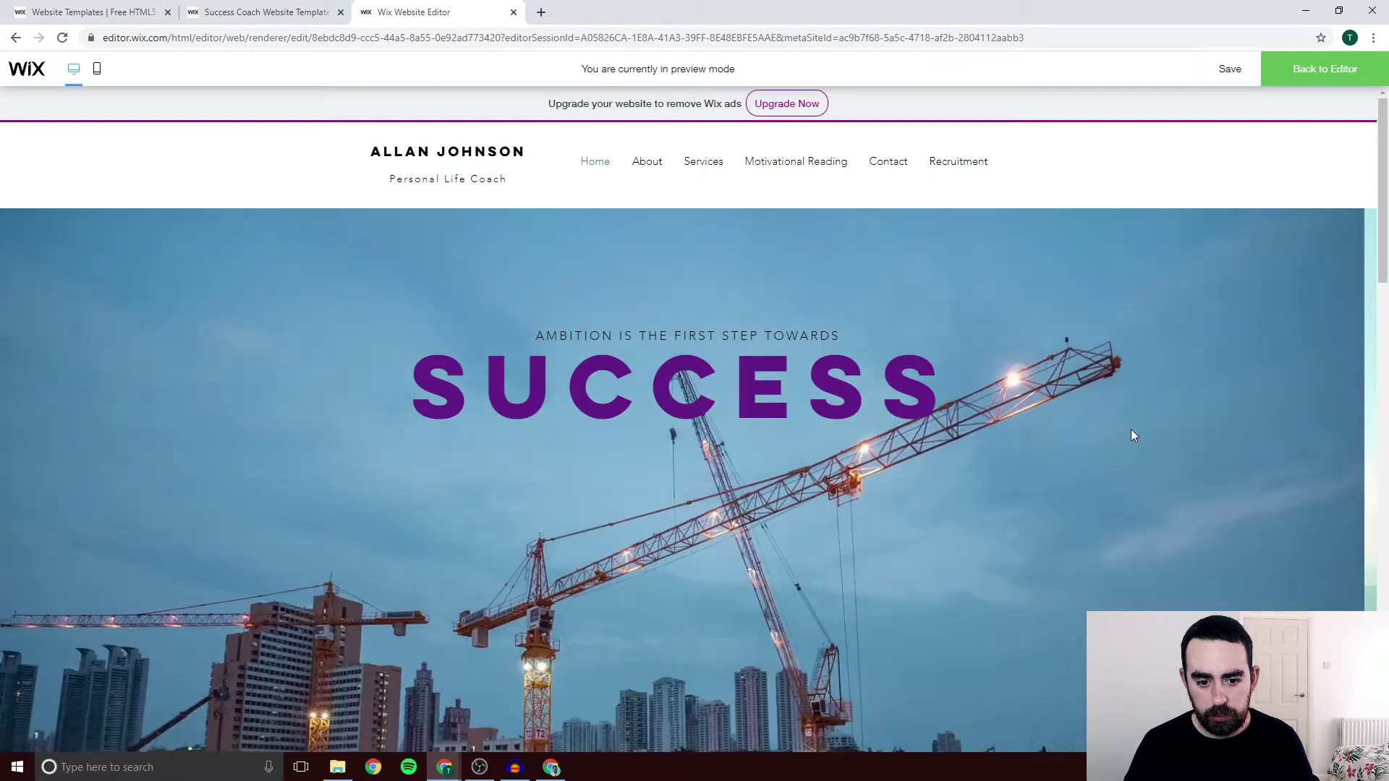
click(1286, 78)
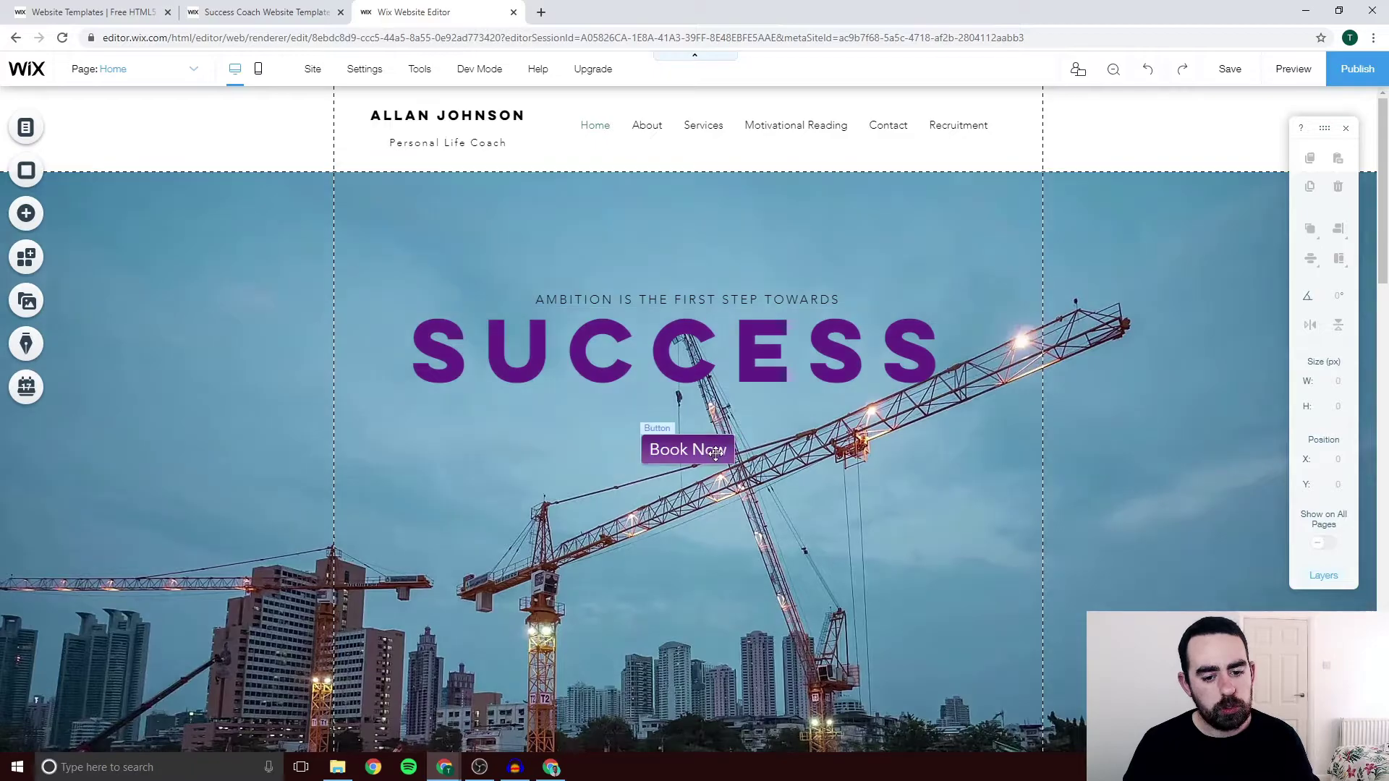
Remove the hero strip's Book Now button animation by setting it to None, and close the animation choices
click(717, 441)
click(786, 408)
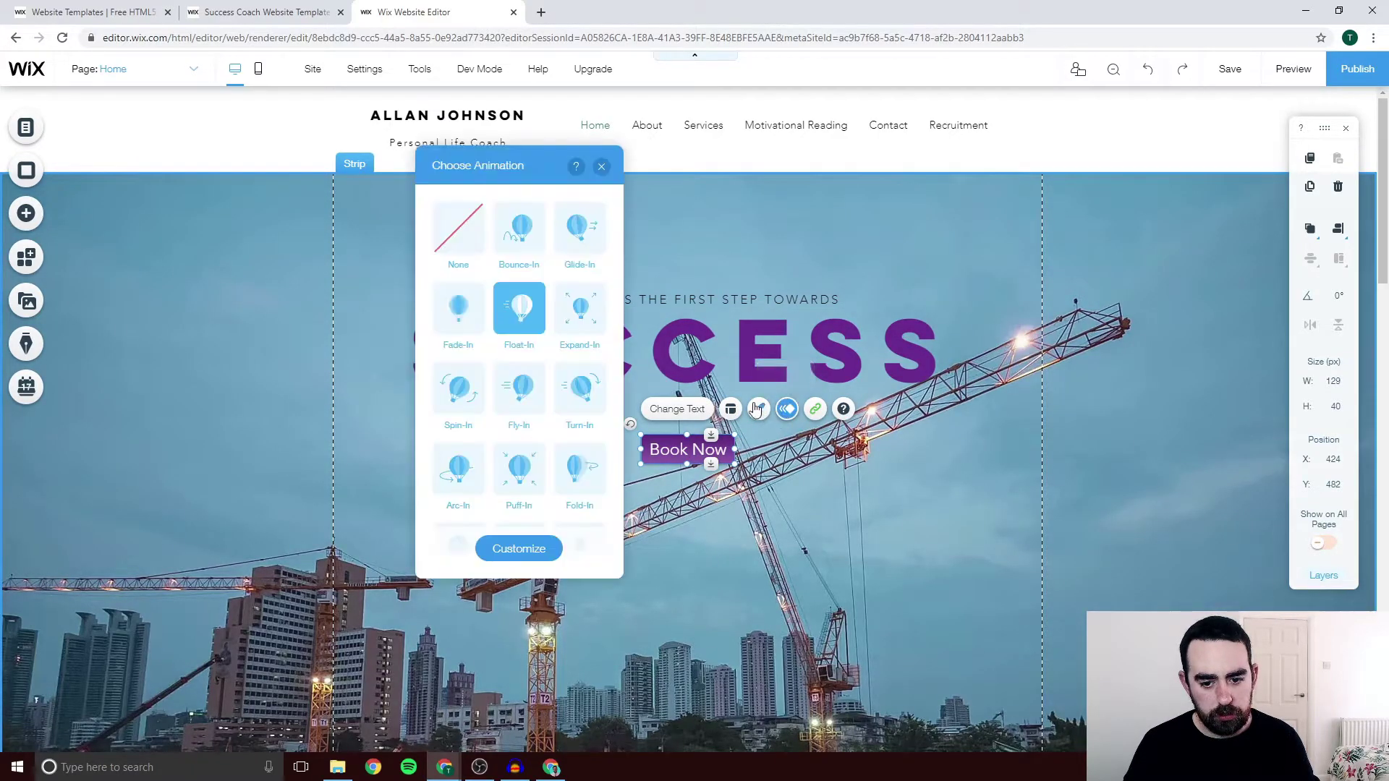
click(459, 262)
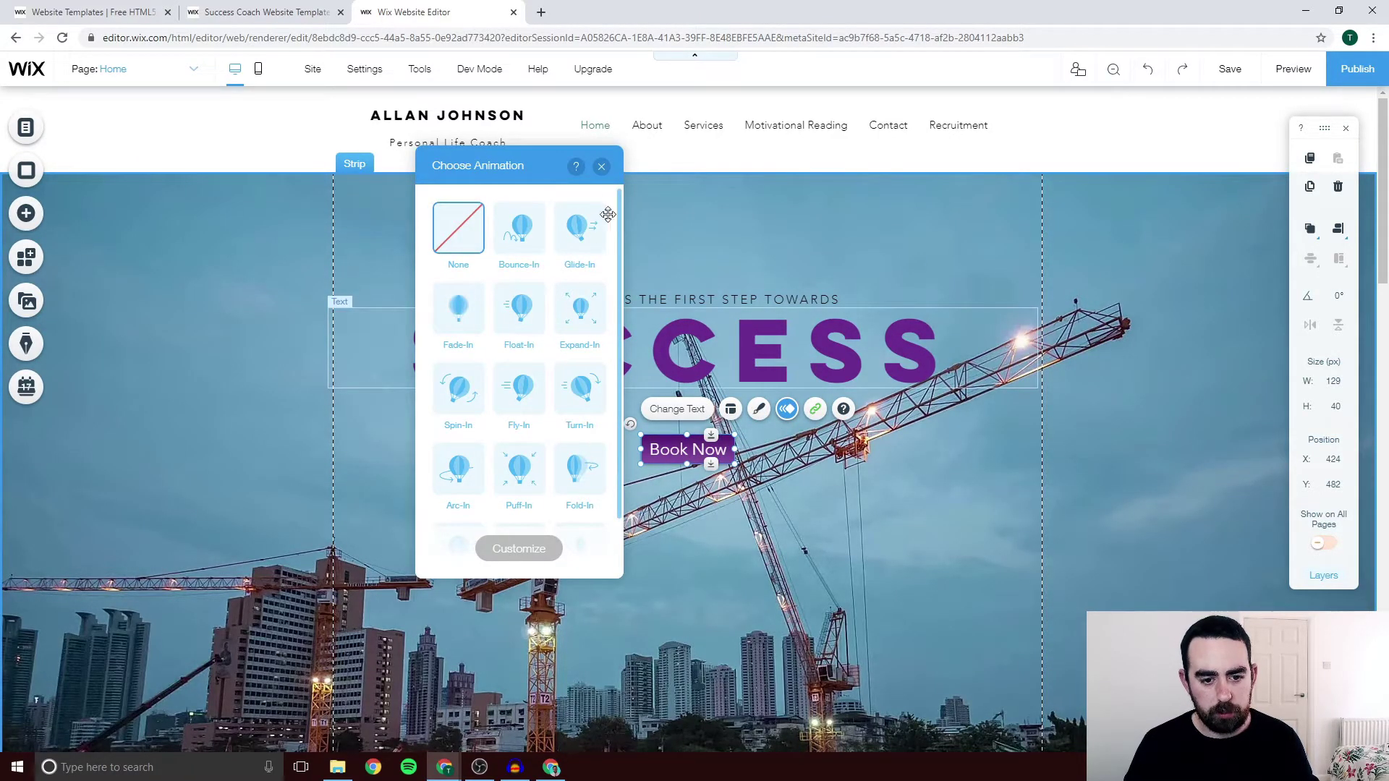
click(601, 166)
click(660, 291)
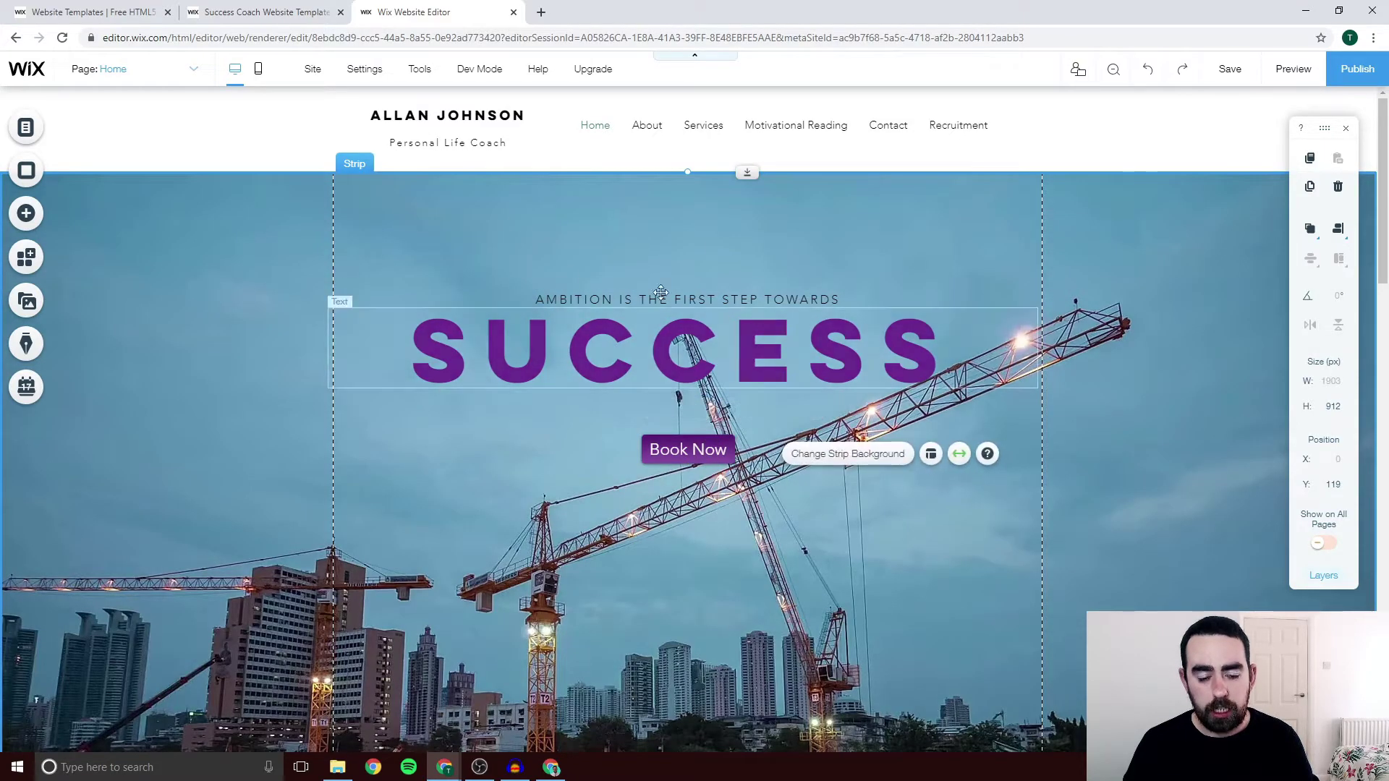
Look over the whole home page from the hero strip to the footer's contact form and back
scroll(661, 292, down, 8)
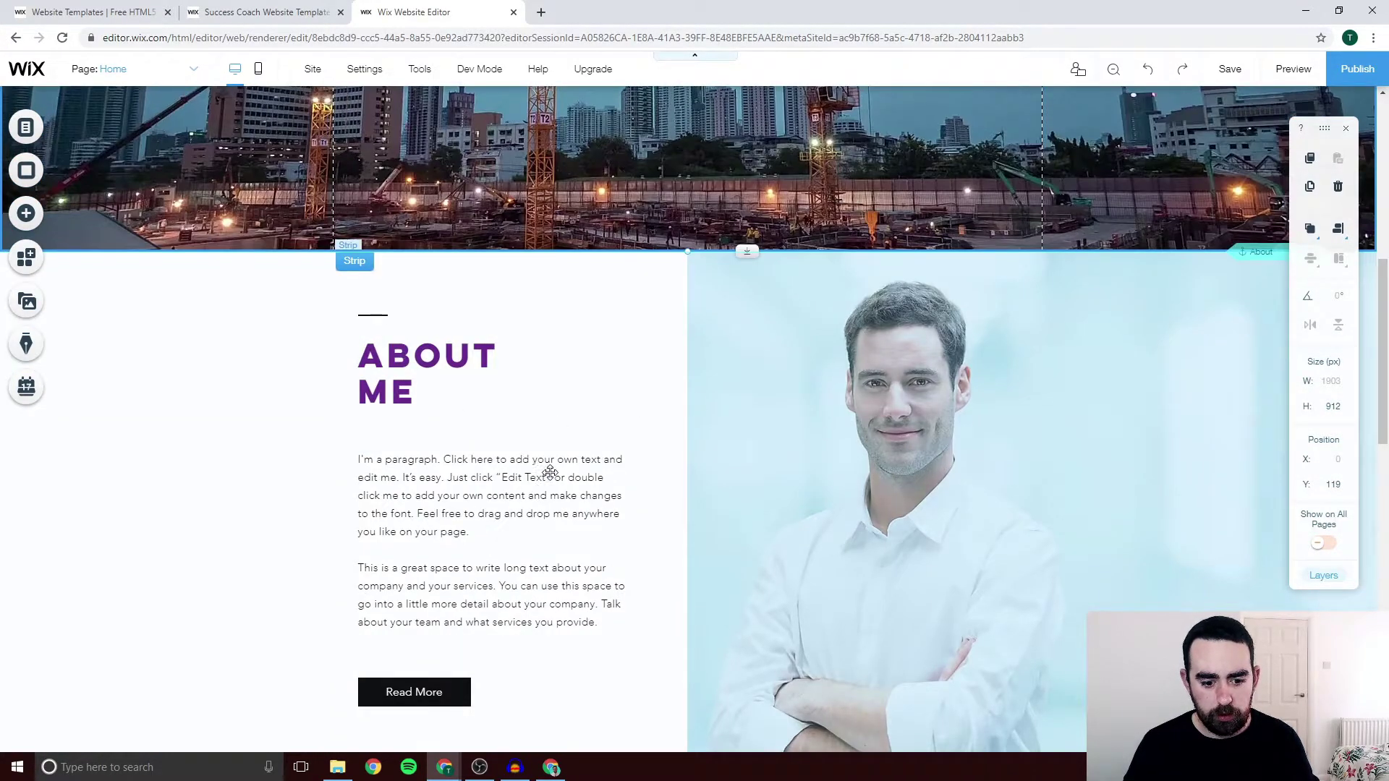
scroll(550, 472, down, 7)
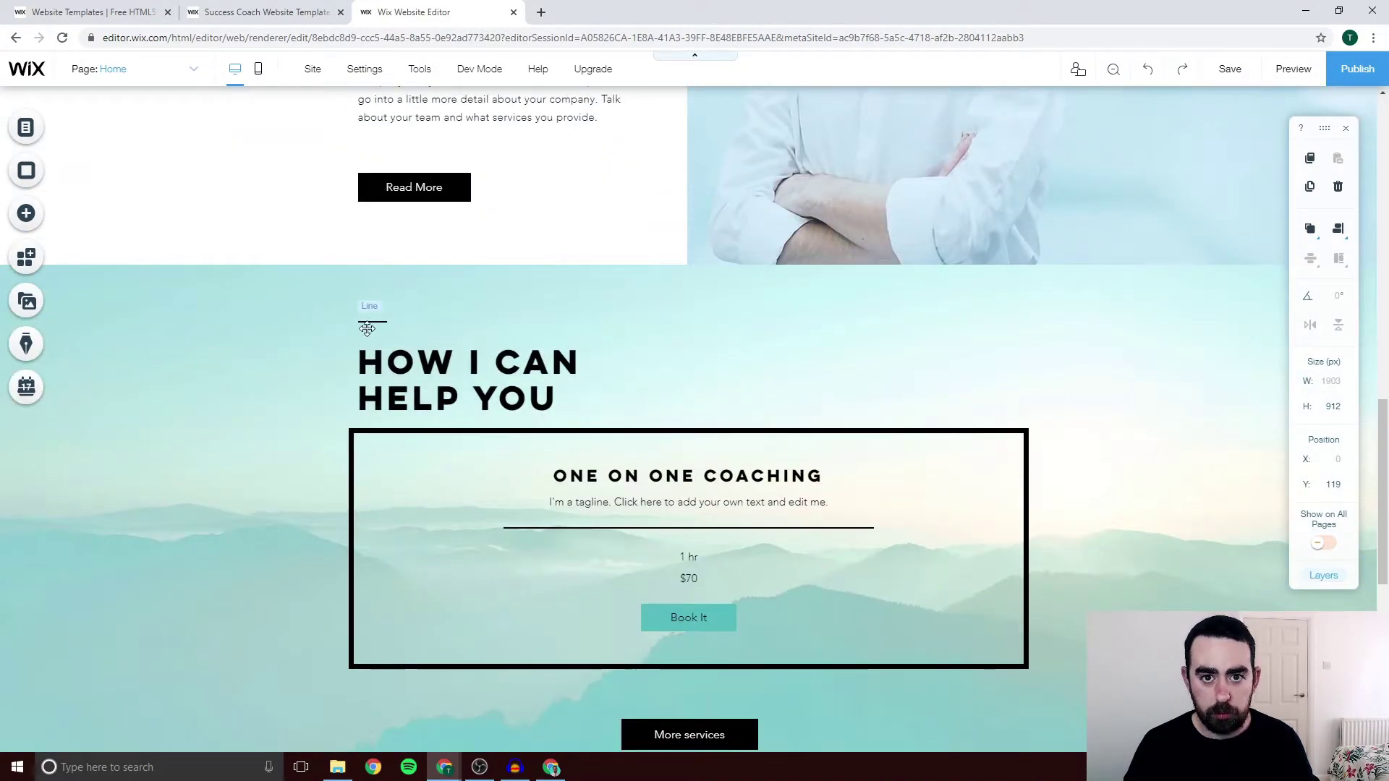
scroll(367, 329, down, 5)
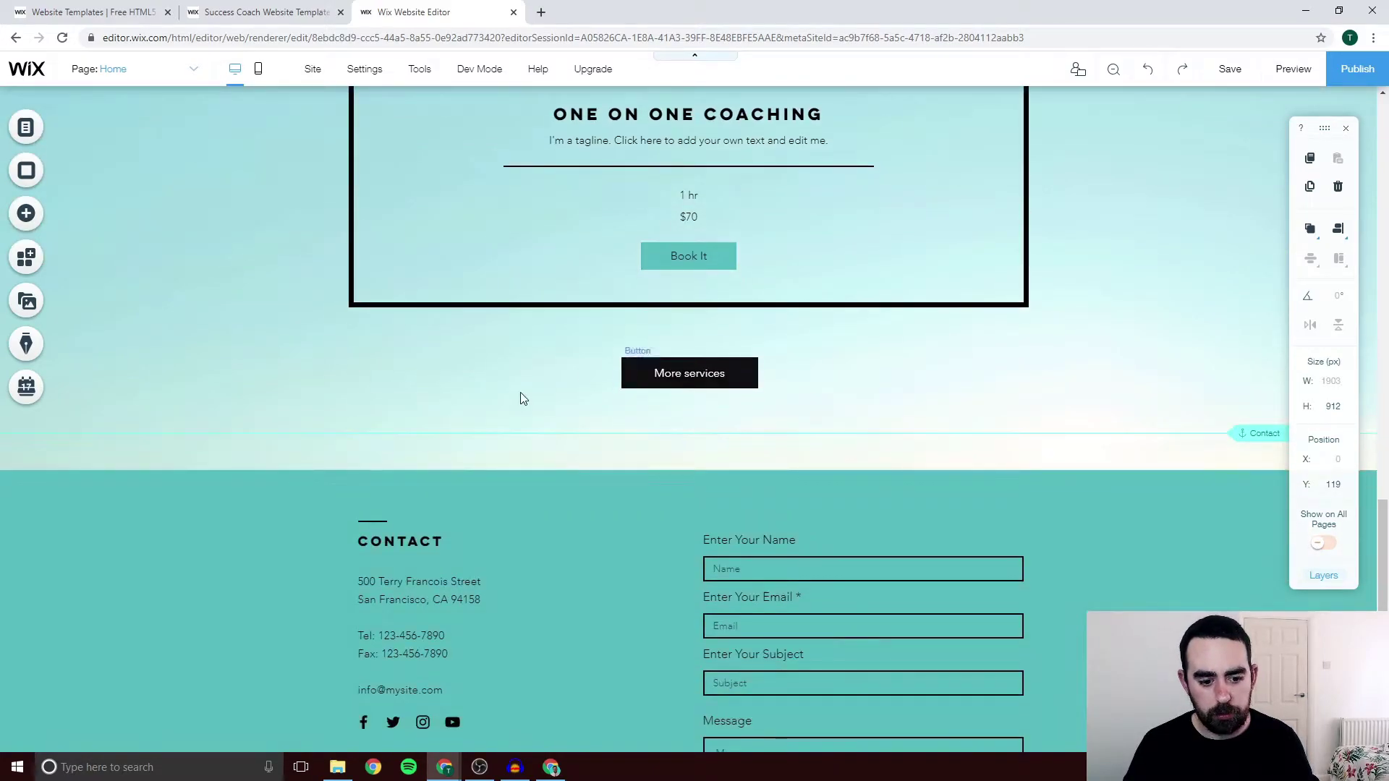
scroll(522, 398, down, 3)
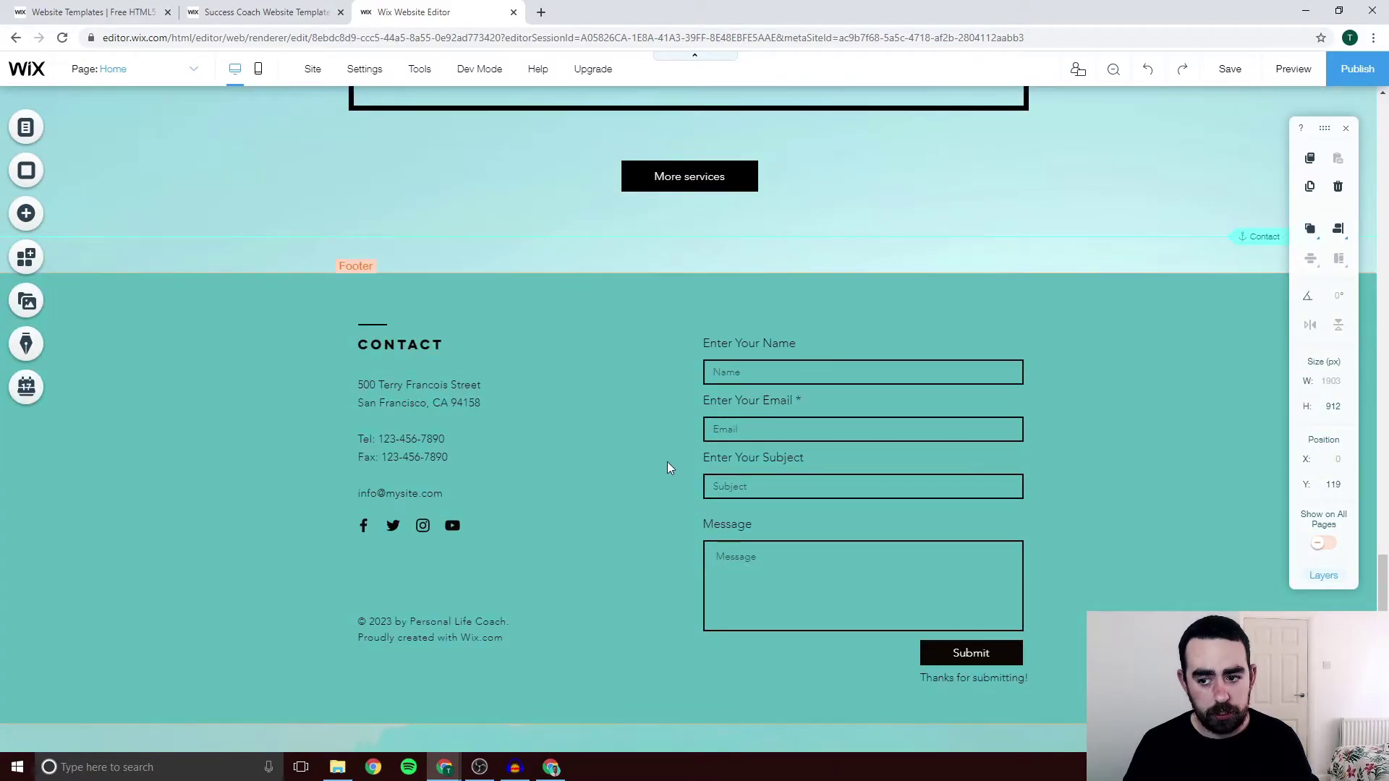
scroll(667, 463, up, 12)
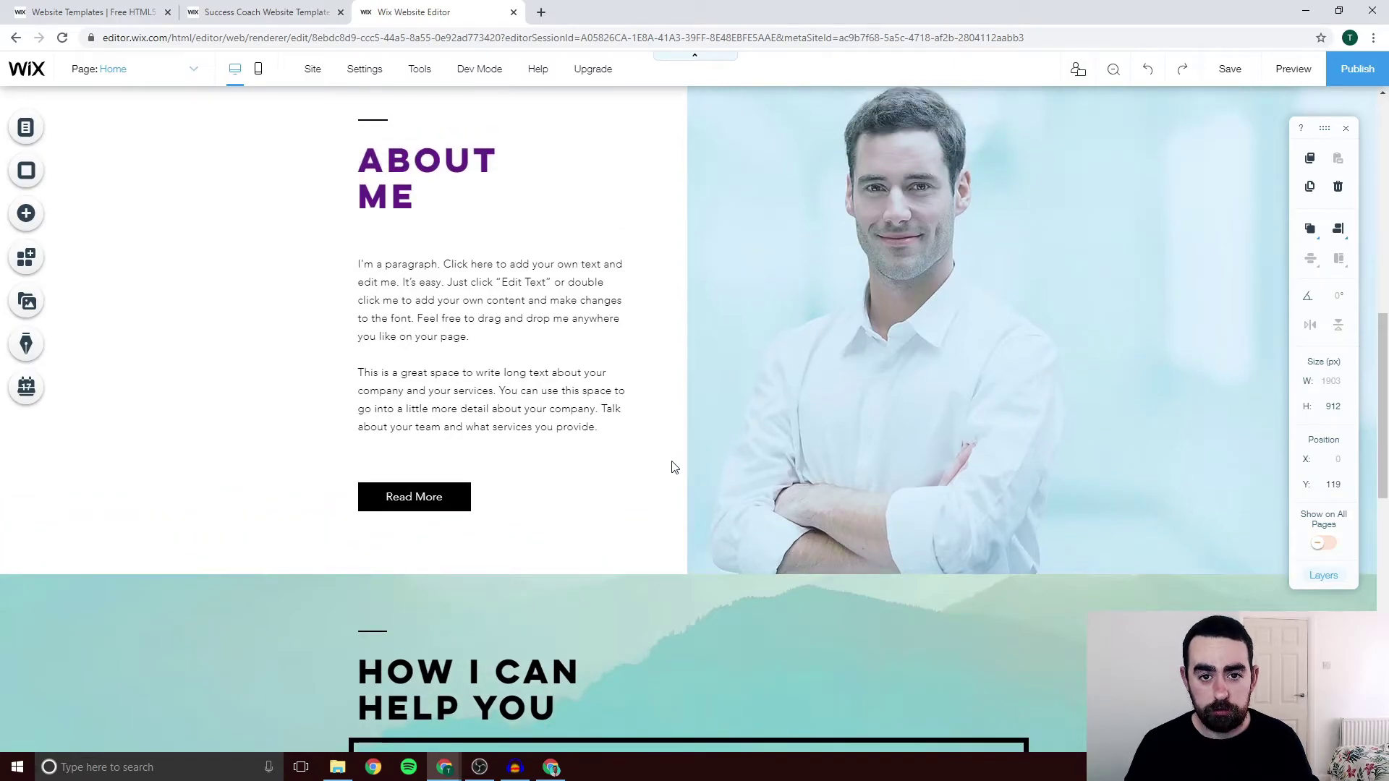
scroll(672, 464, up, 10)
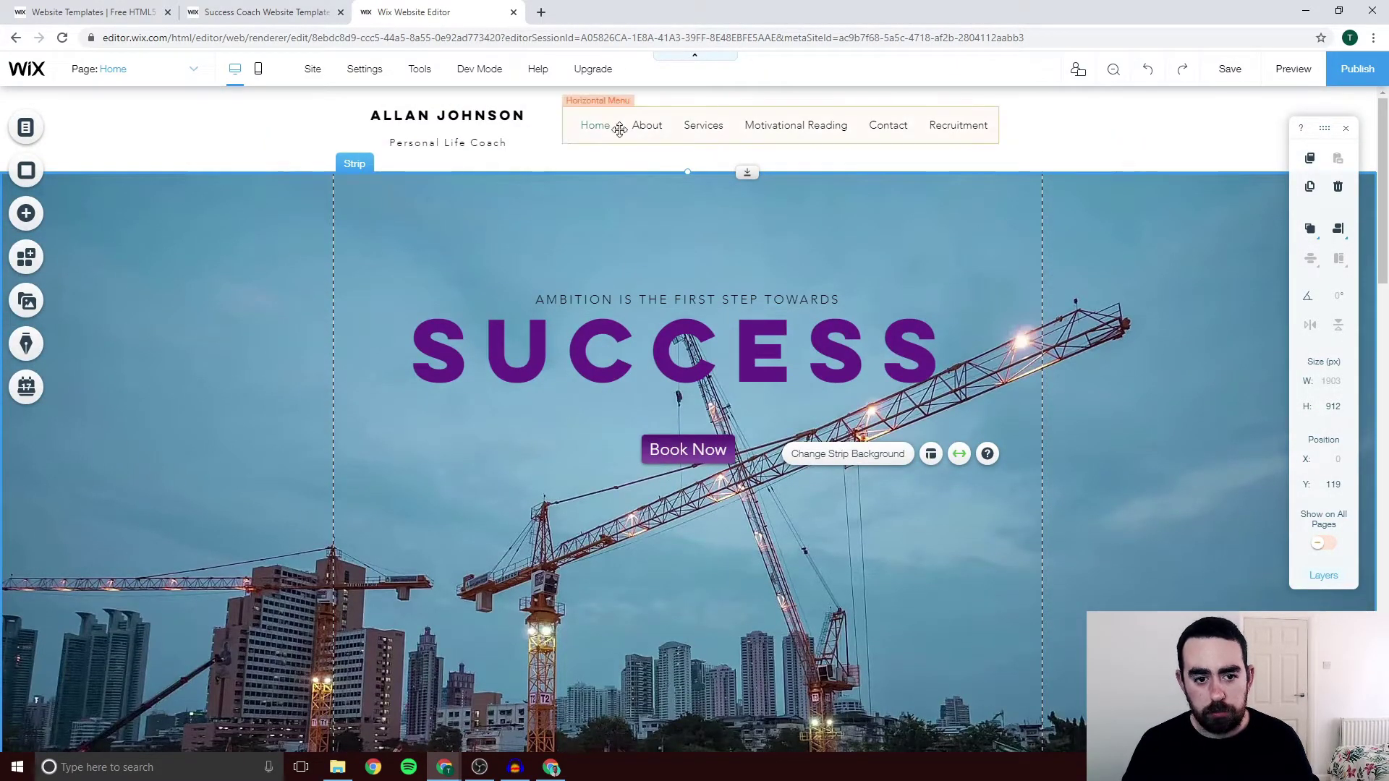
scroll(827, 272, down, 2)
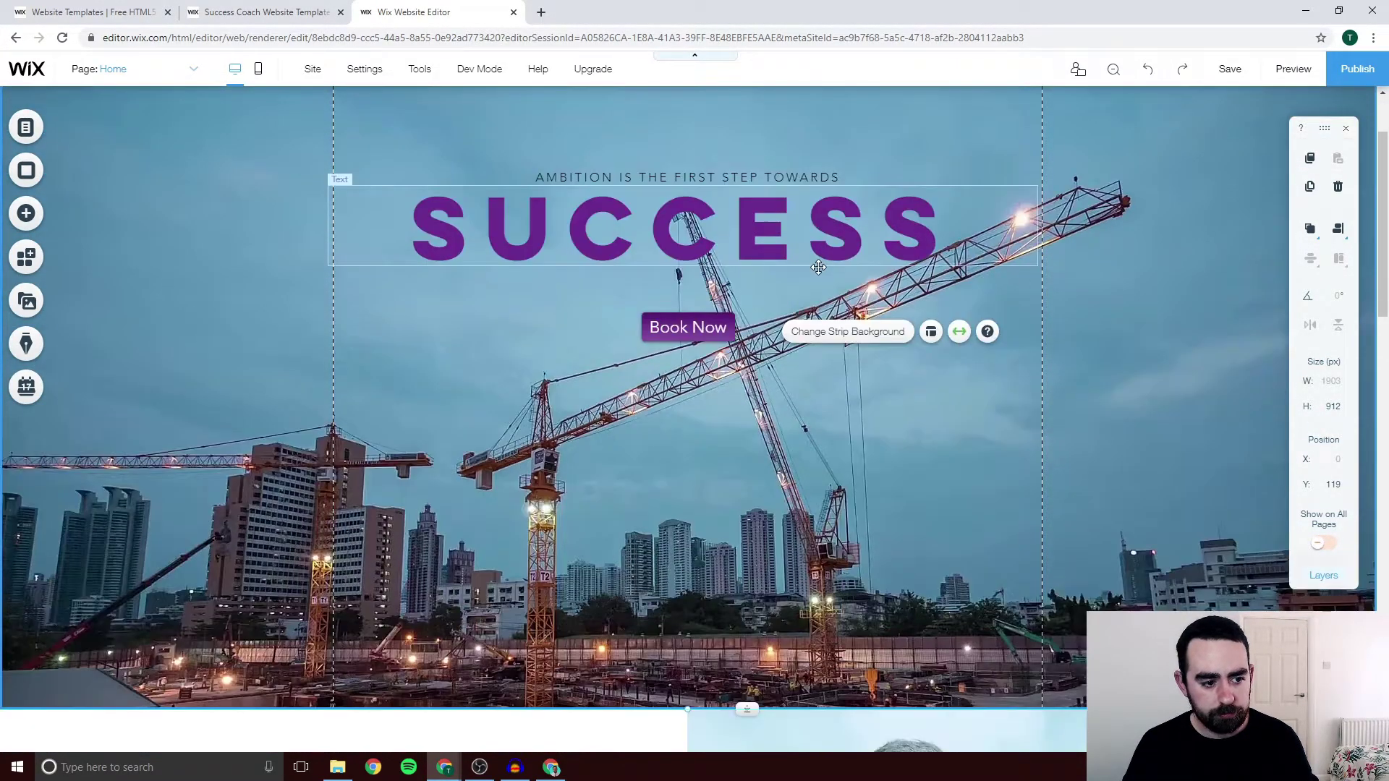
scroll(738, 258, up, 2)
Save the website and publish it online
key(ctrl+s)
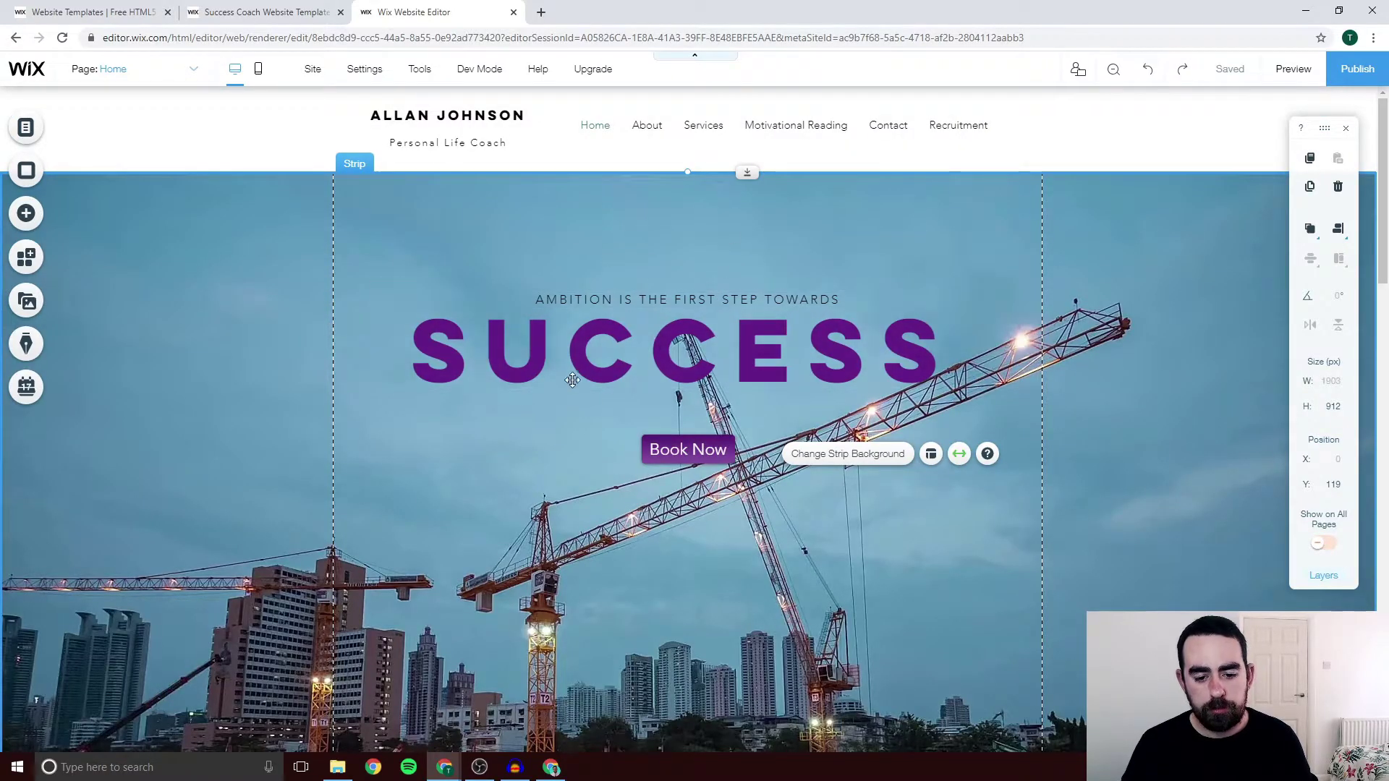
scroll(647, 266, down, 5)
scroll(832, 470, down, 3)
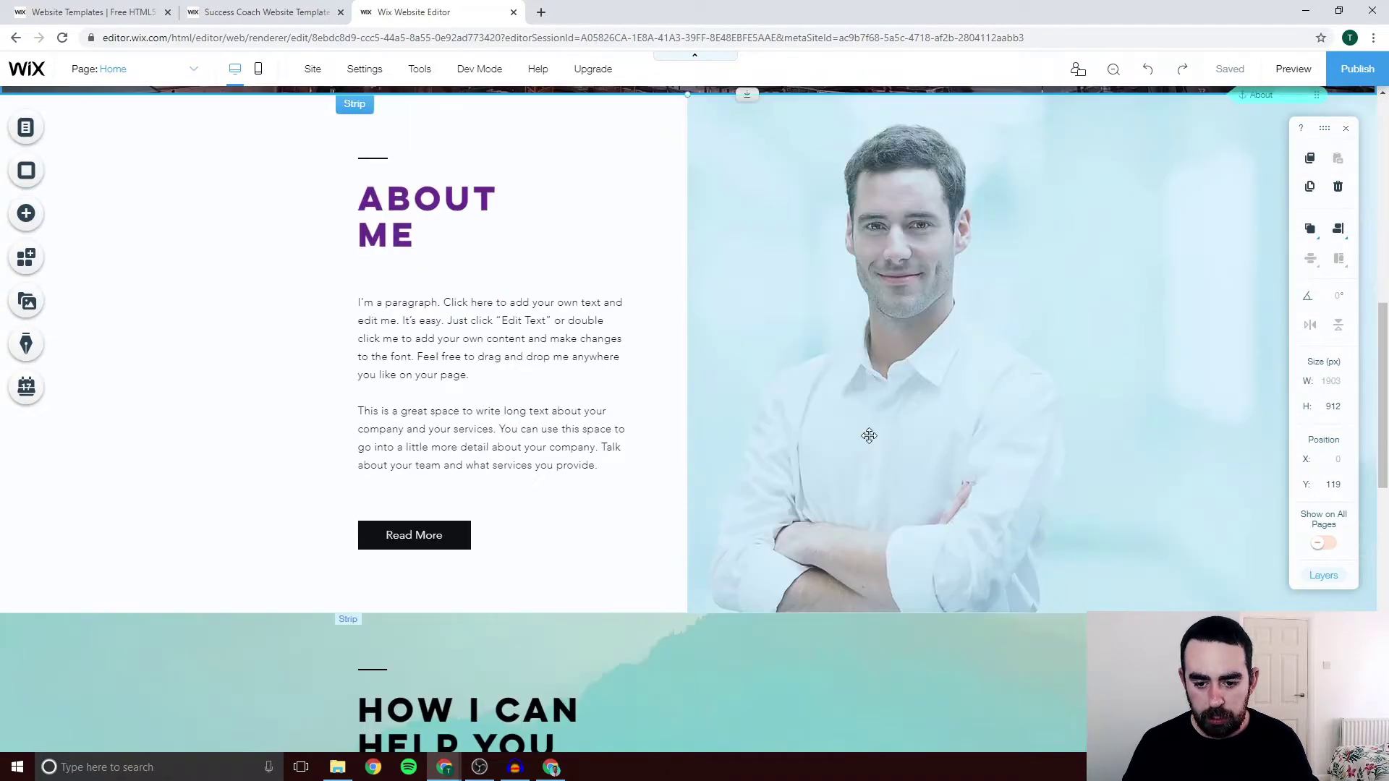
scroll(785, 405, up, 2)
click(781, 480)
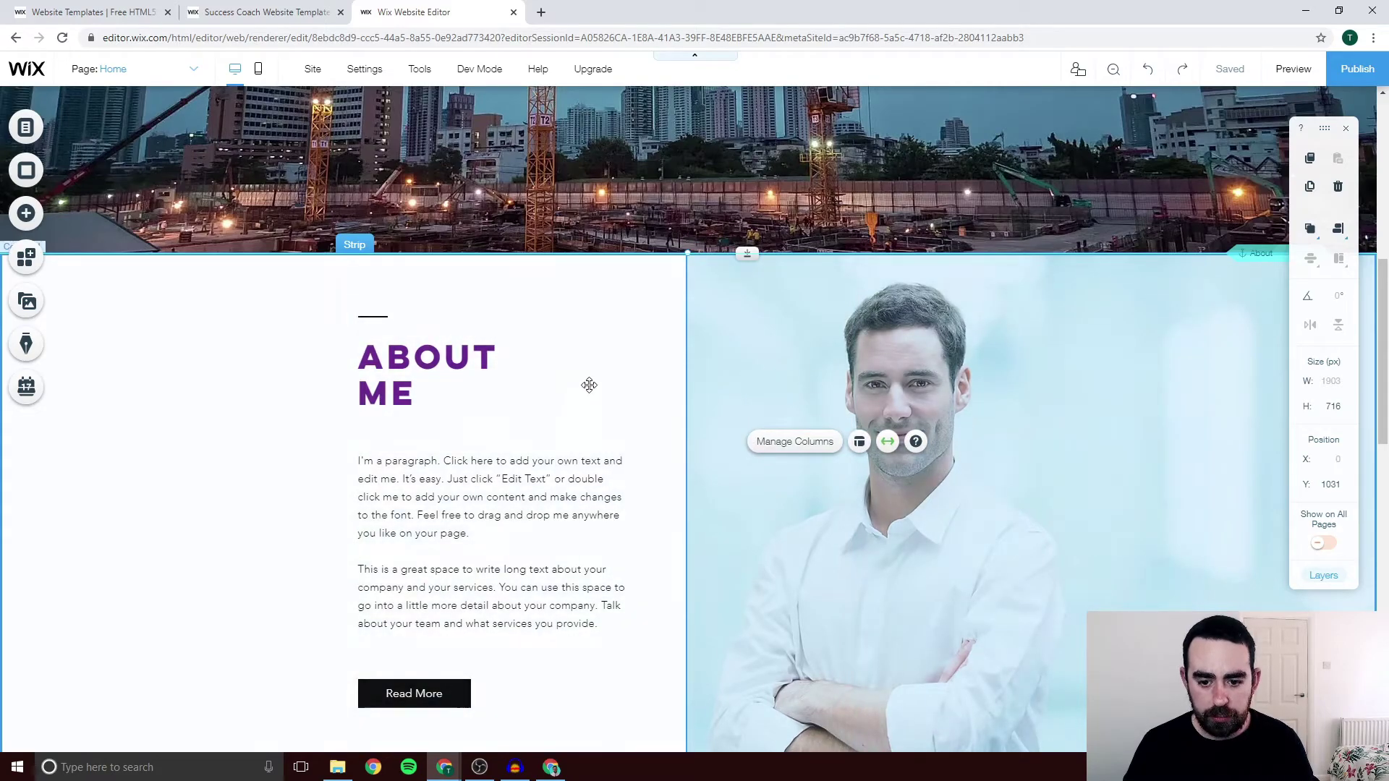
scroll(678, 533, down, 4)
scroll(665, 449, up, 12)
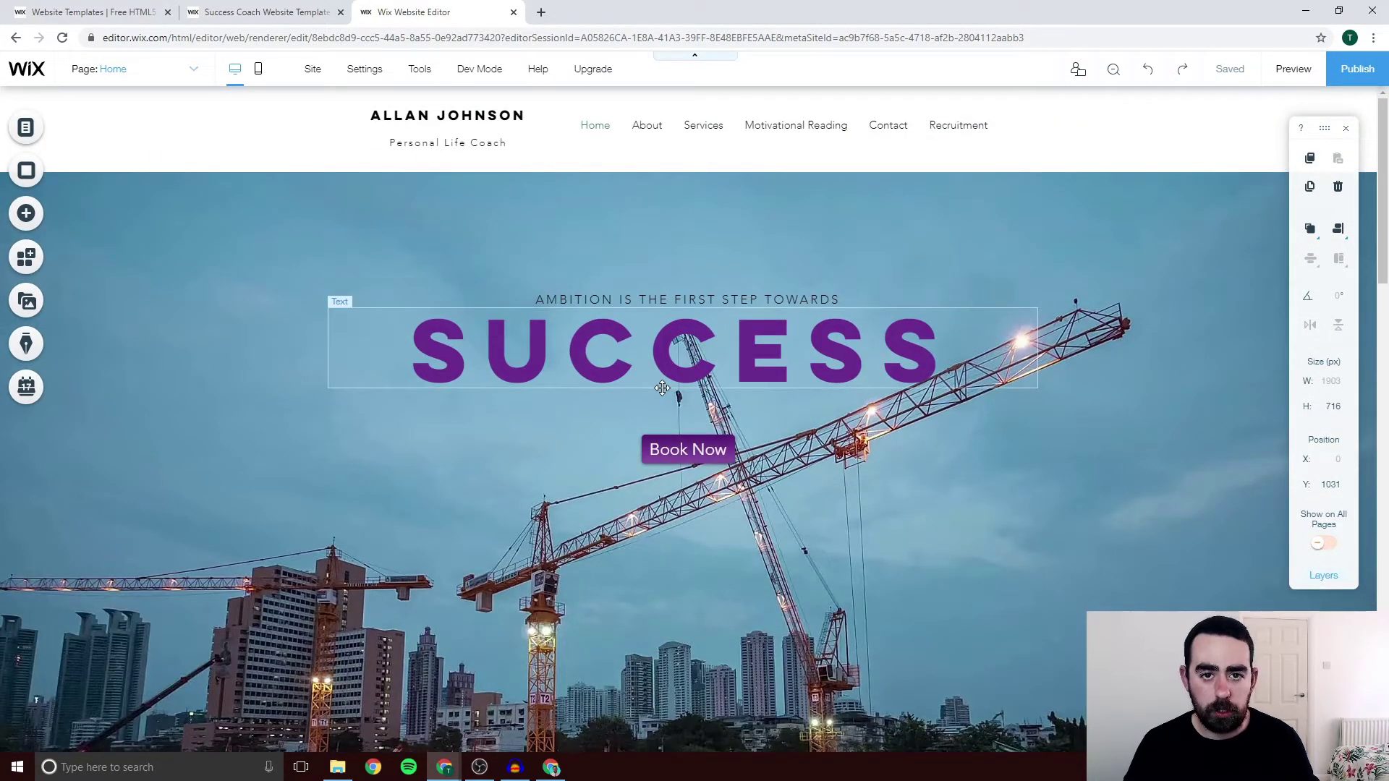
click(1057, 128)
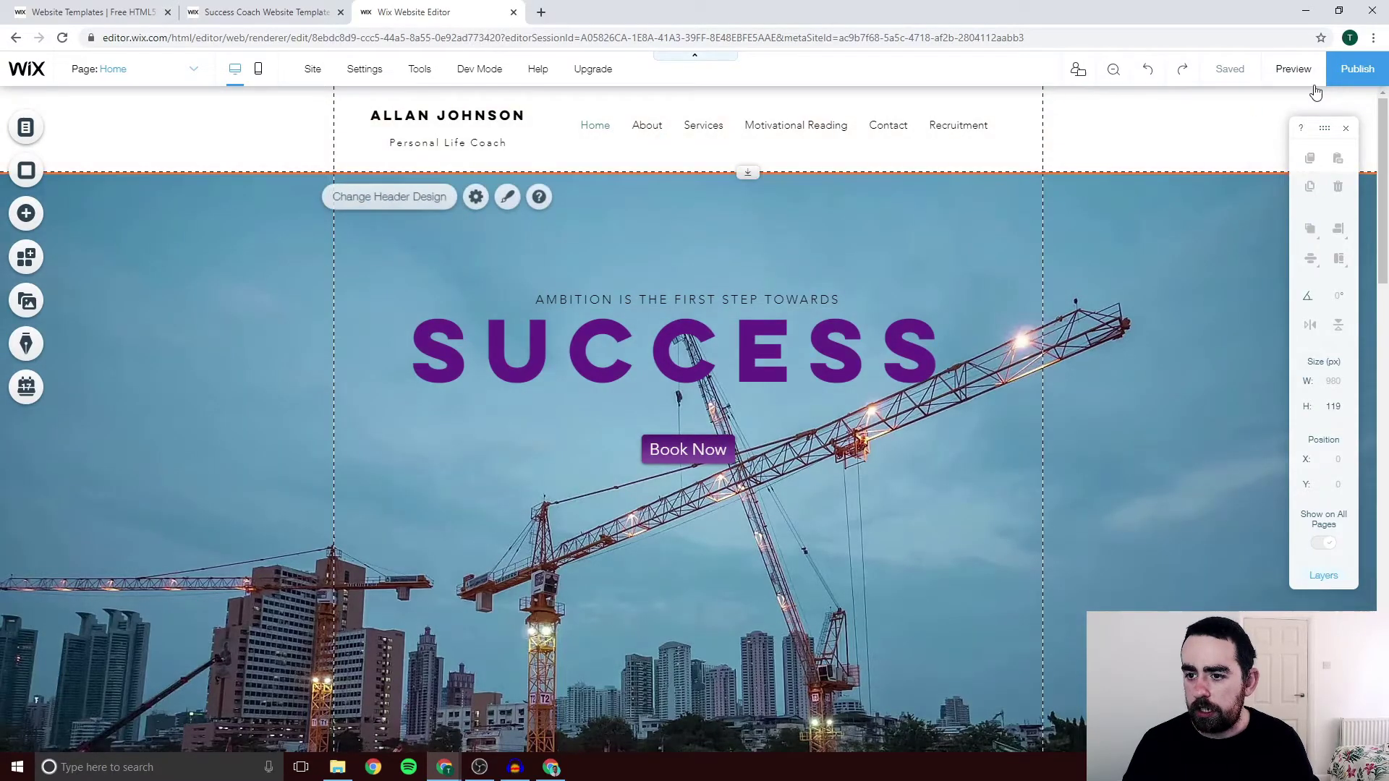
click(1354, 75)
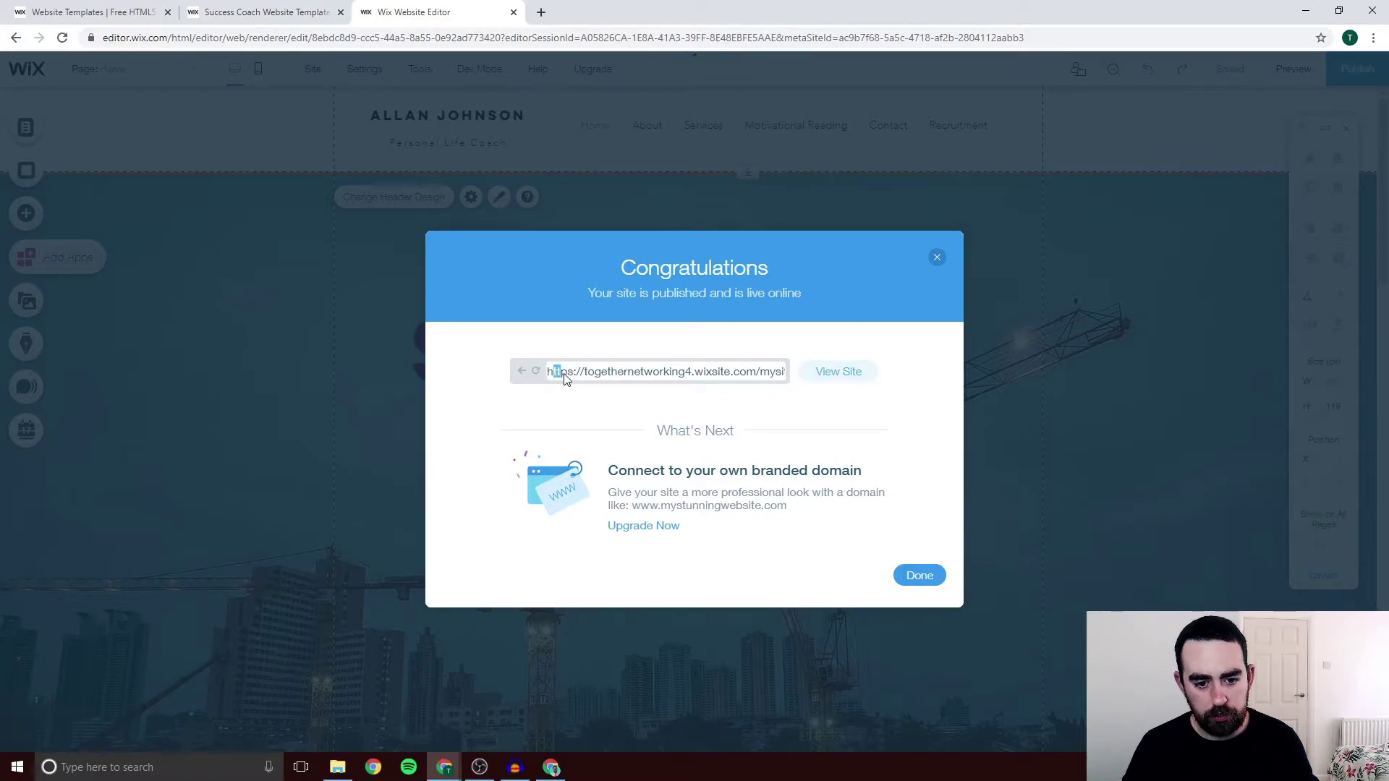
Examine the parts of the published site's free web address in the confirmation dialog and close the dialog
drag(611, 377, 658, 380)
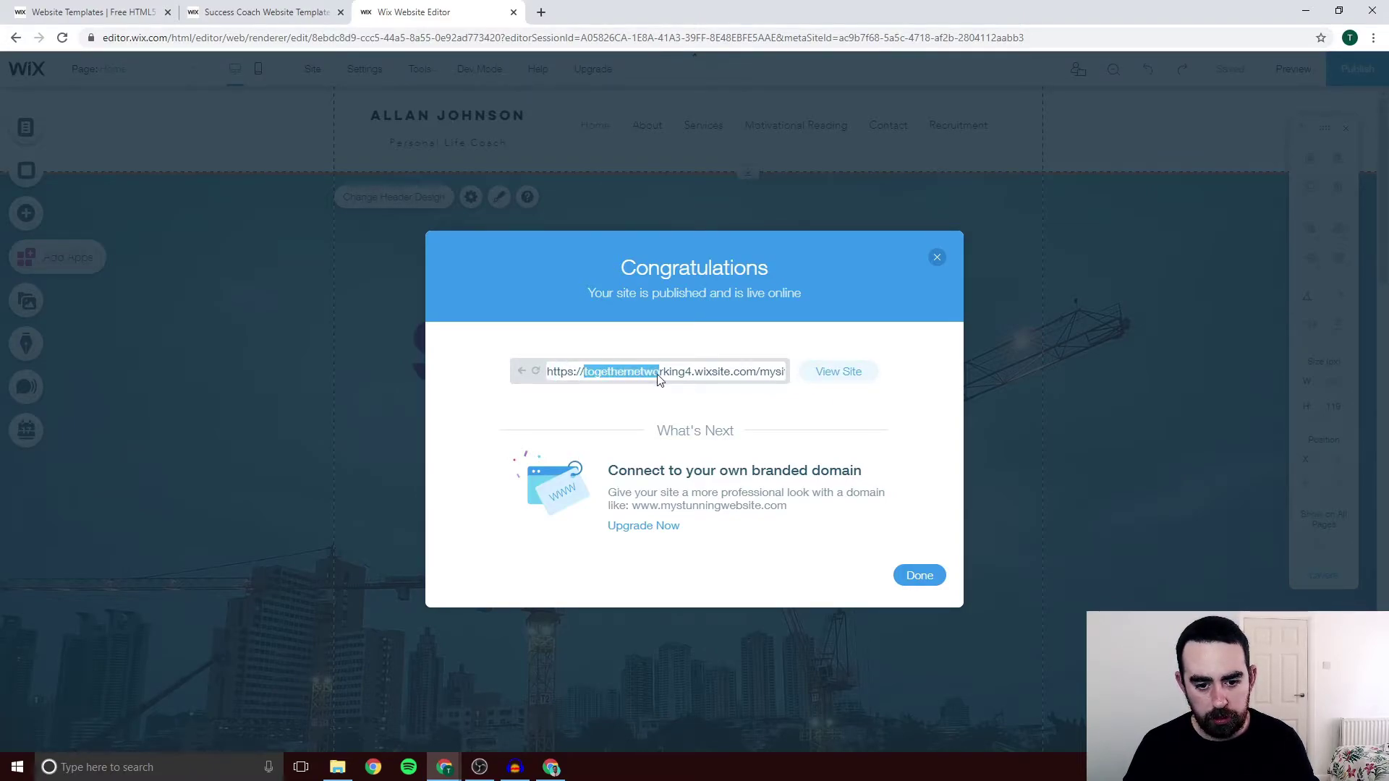
drag(746, 378, 791, 371)
click(766, 375)
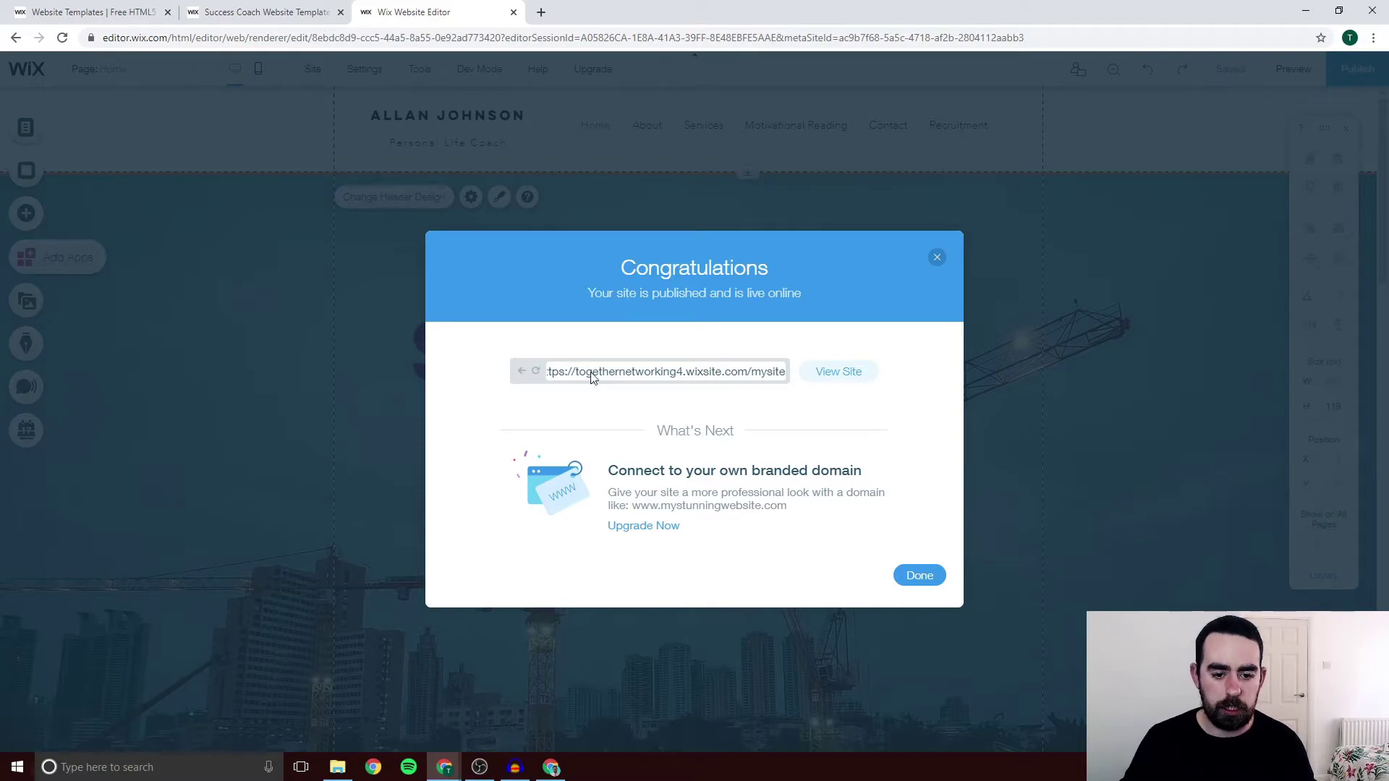
drag(580, 376, 704, 380)
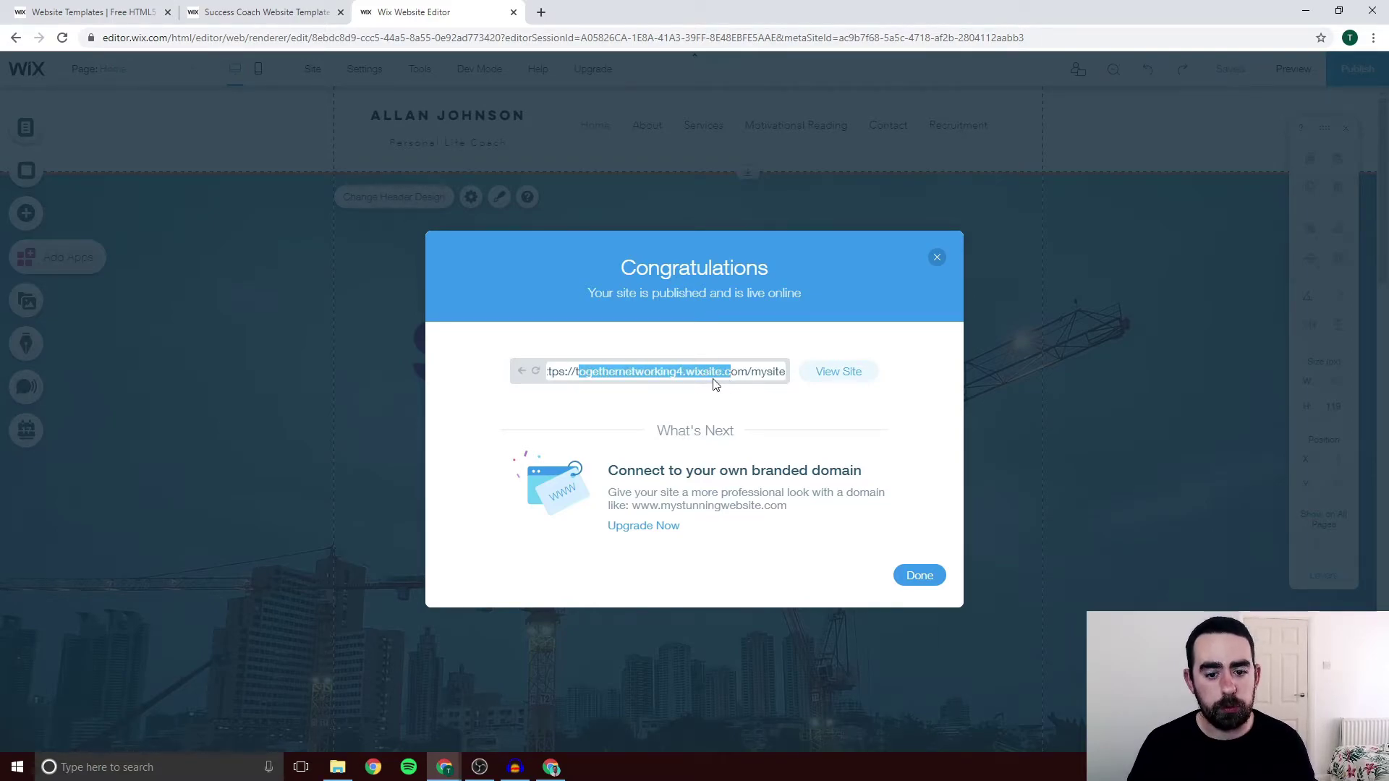
click(578, 375)
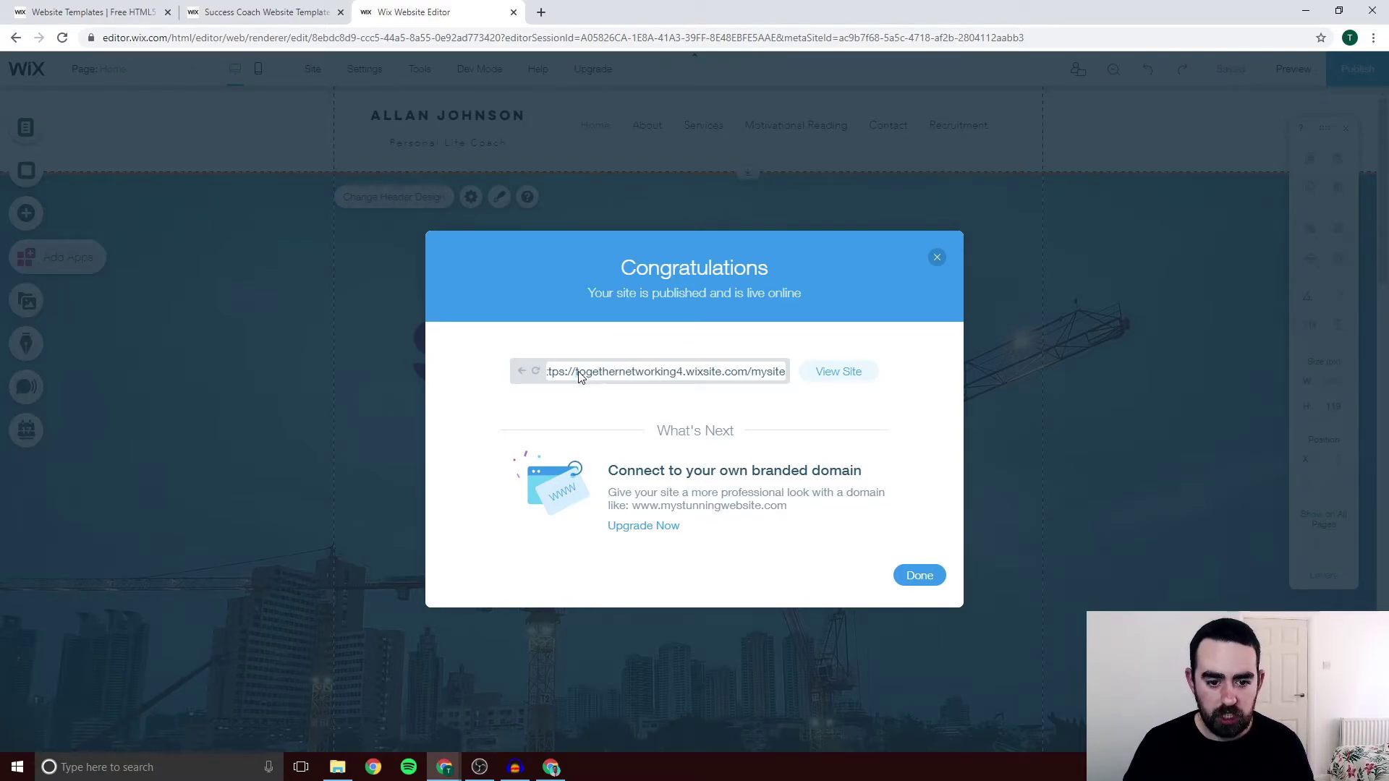
drag(578, 375, 669, 376)
click(672, 377)
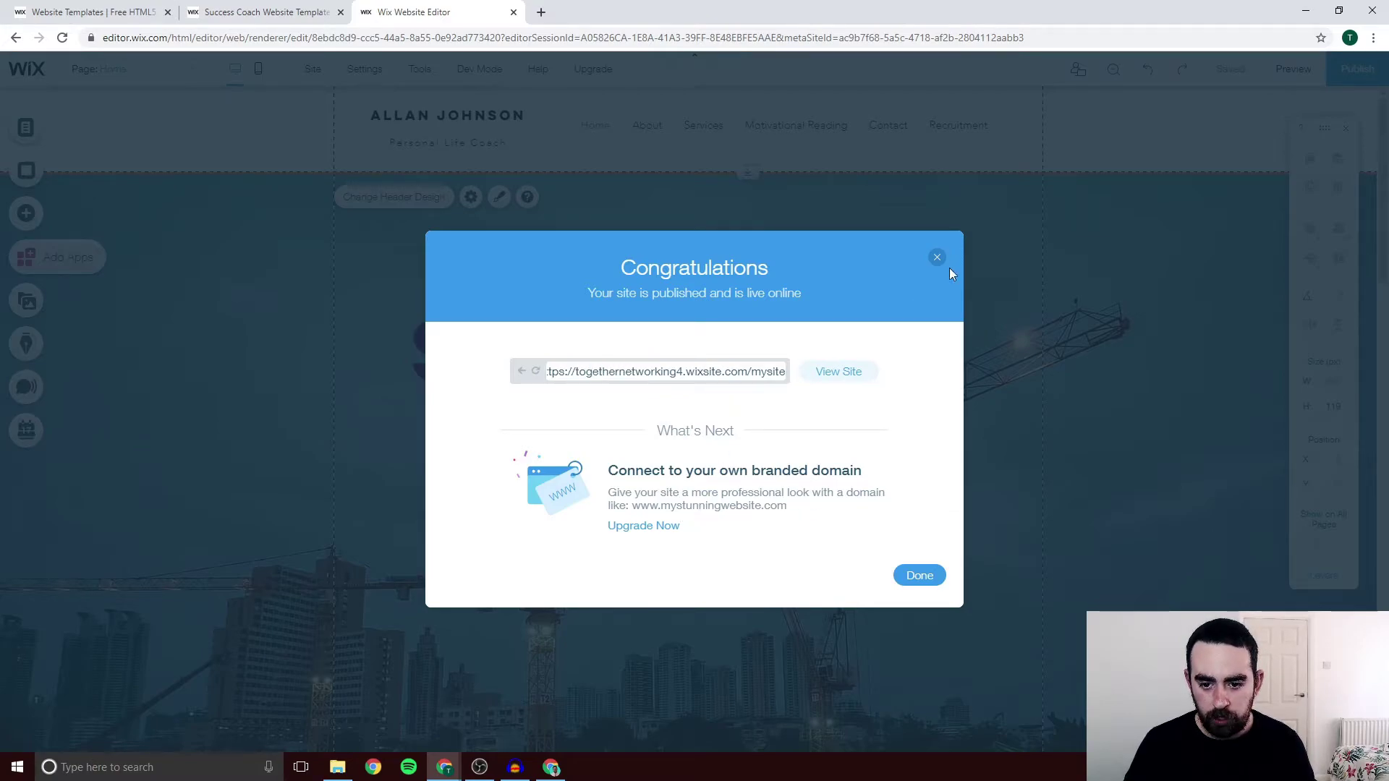
click(917, 577)
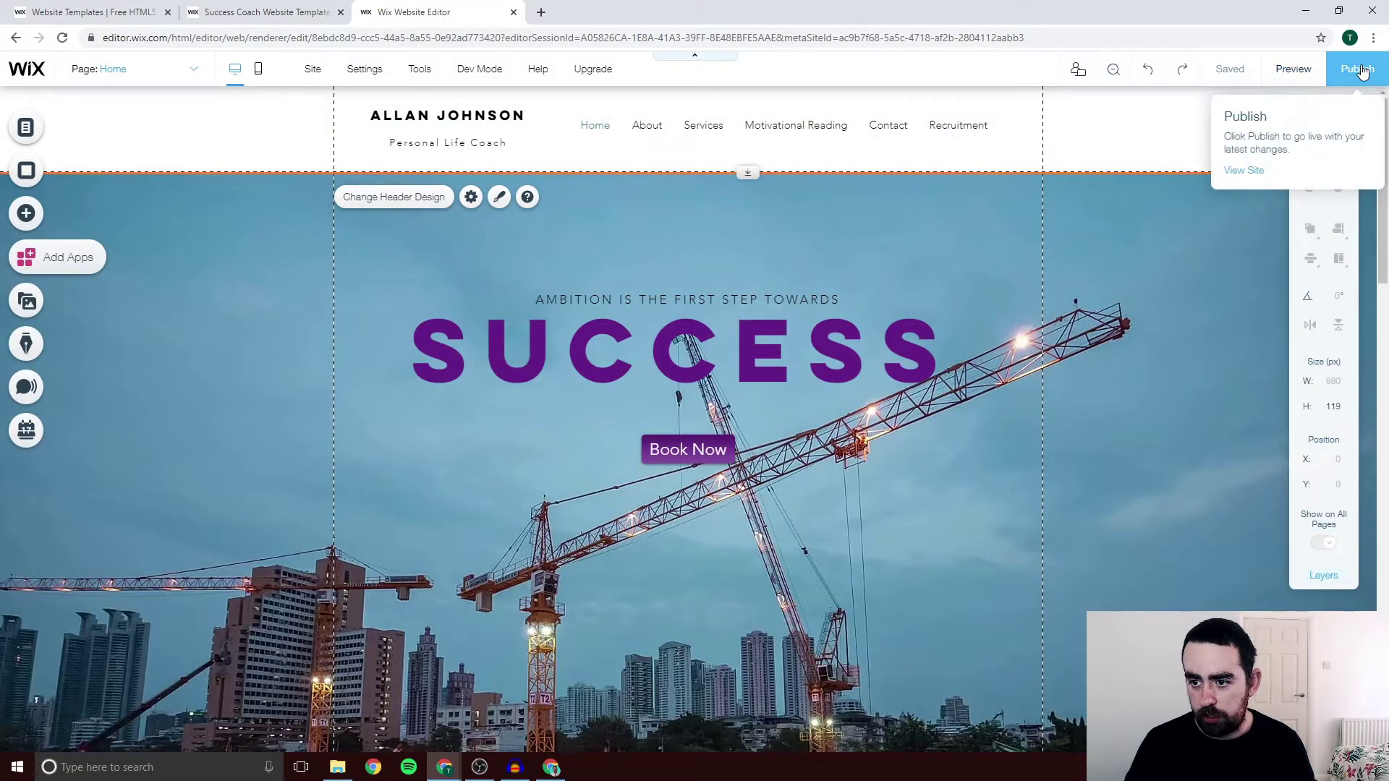
View the live site in a new tab, check the home page down to the footer and close the tab
click(1244, 172)
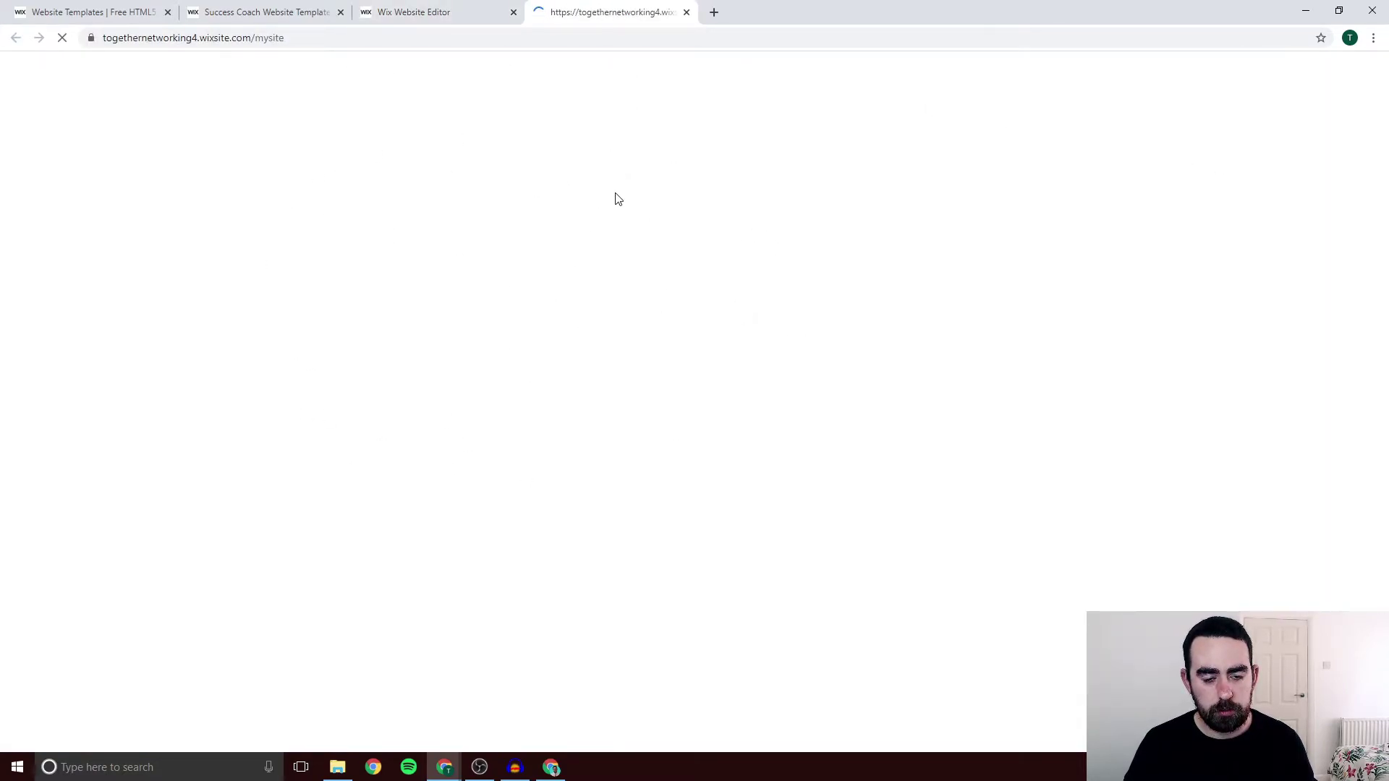
scroll(565, 300, down, 10)
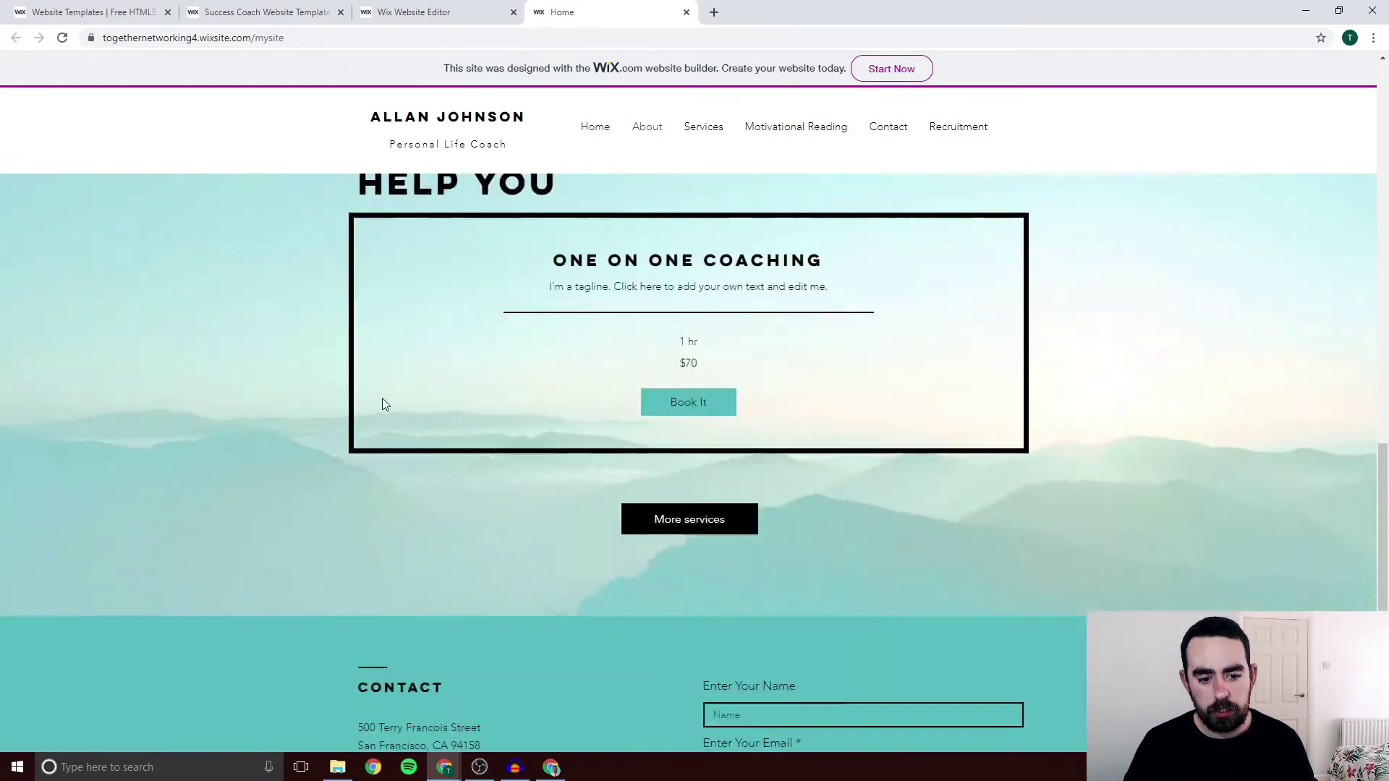
scroll(382, 405, down, 4)
scroll(246, 481, up, 15)
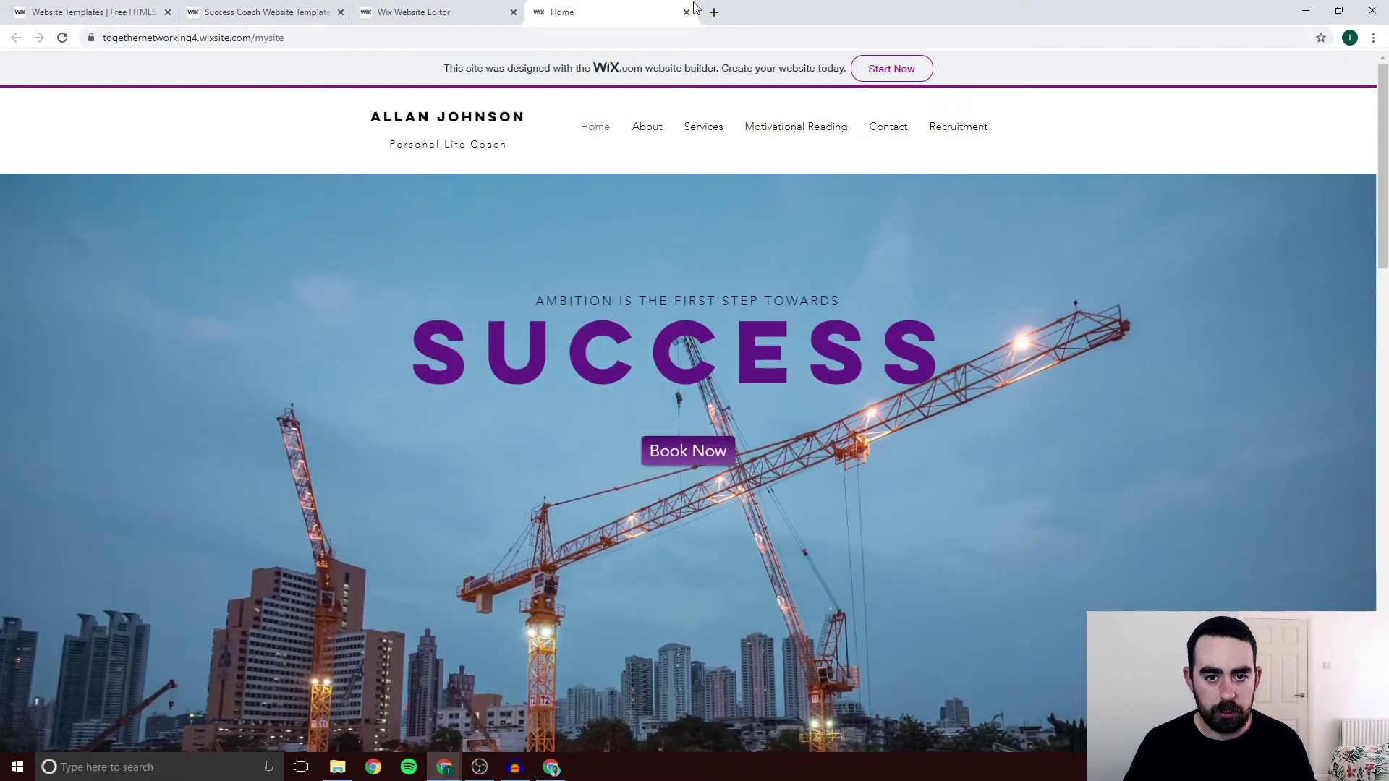
click(686, 12)
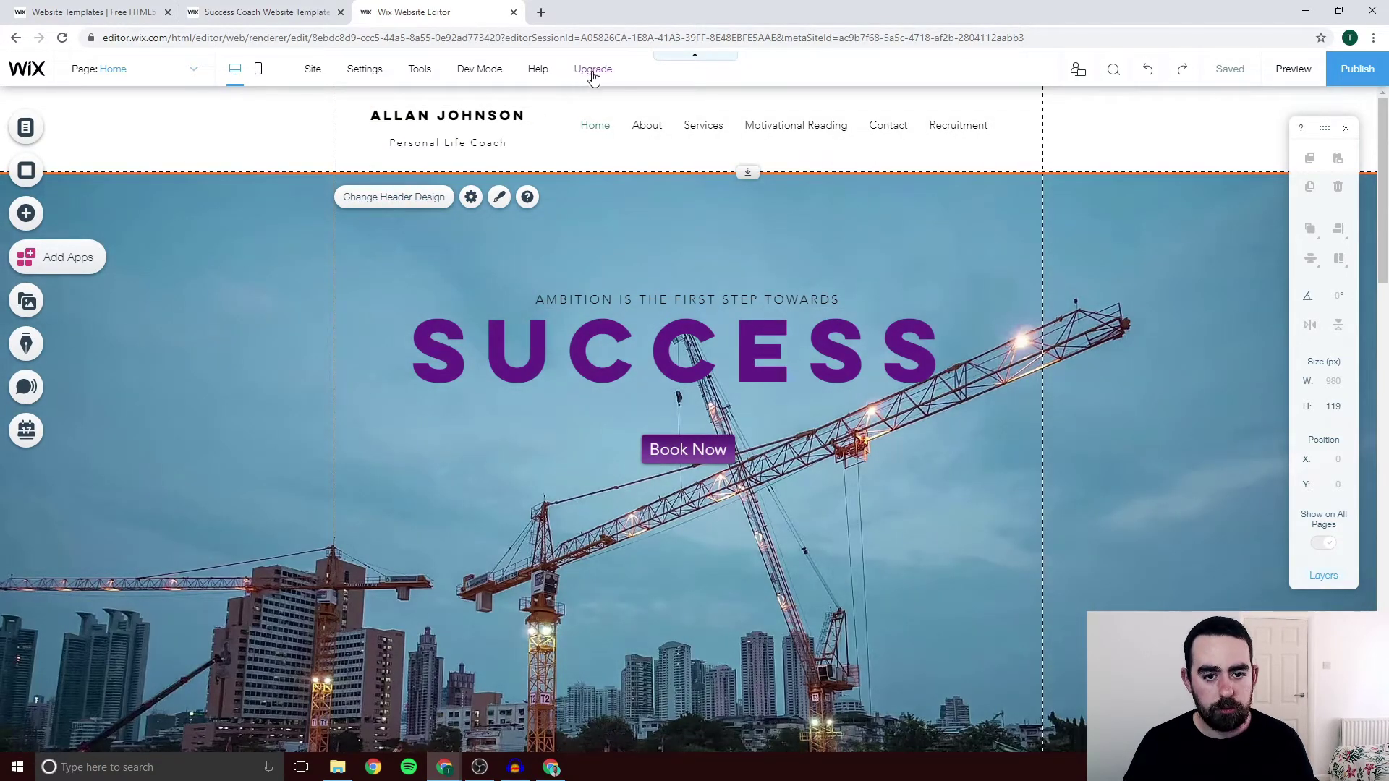
Compare the discounted premium website plans and select the Unlimited plan to review its subscription periods
mouse_move(595, 79)
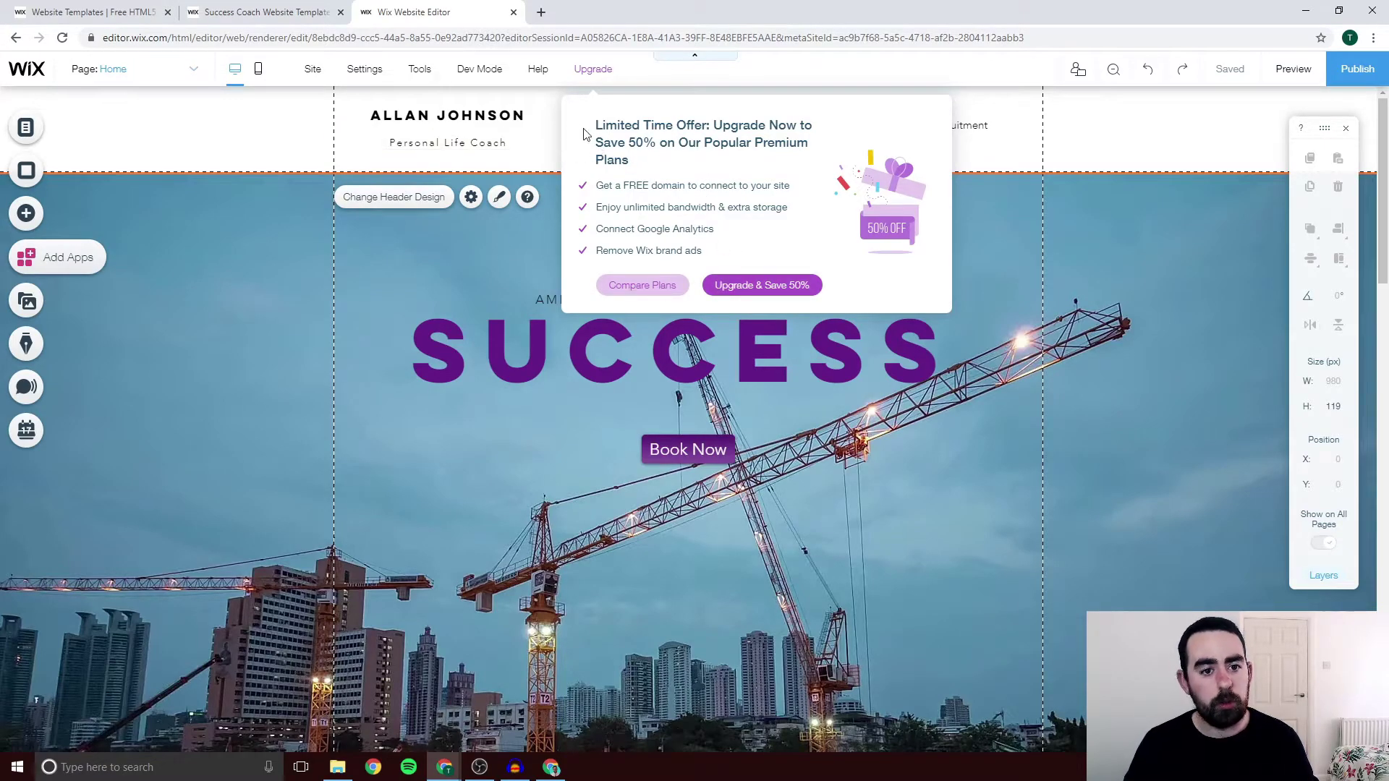
click(750, 287)
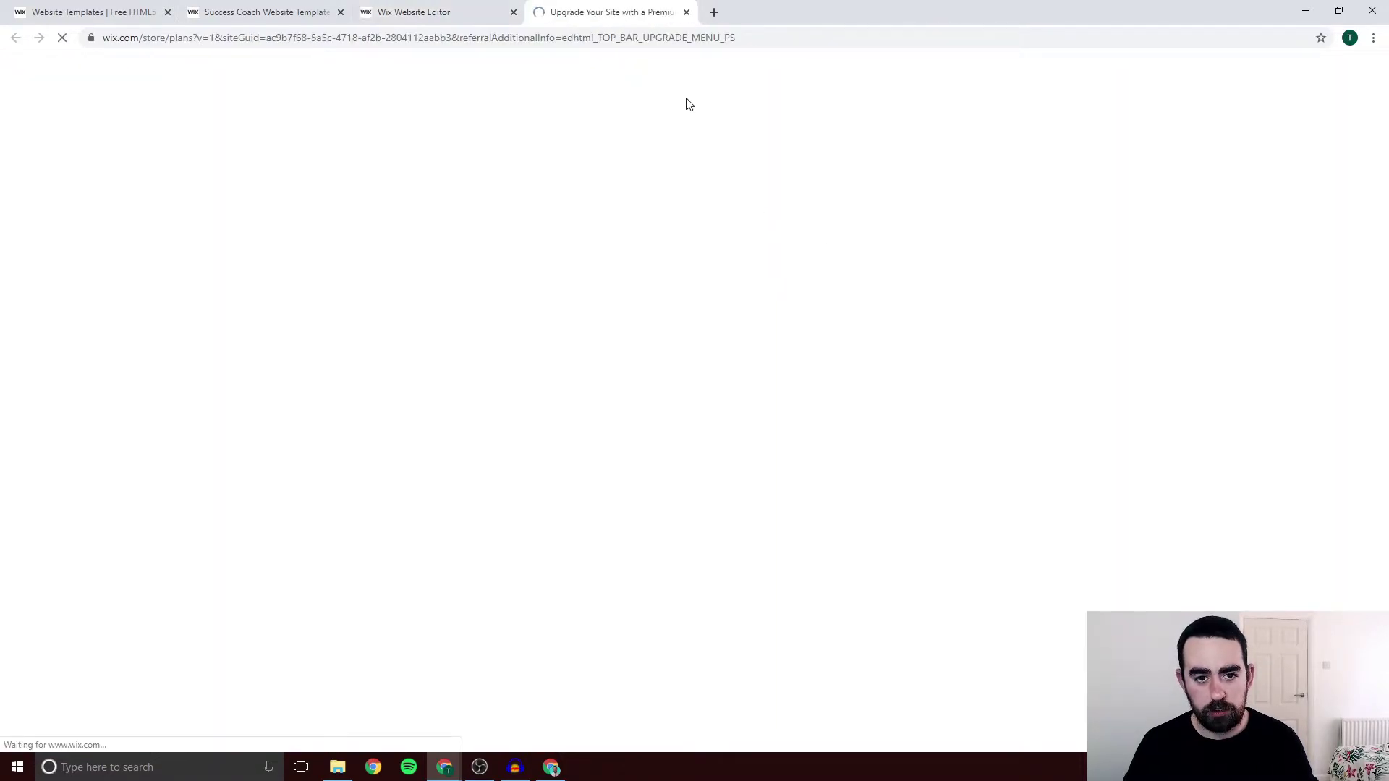
scroll(448, 434, down, 3)
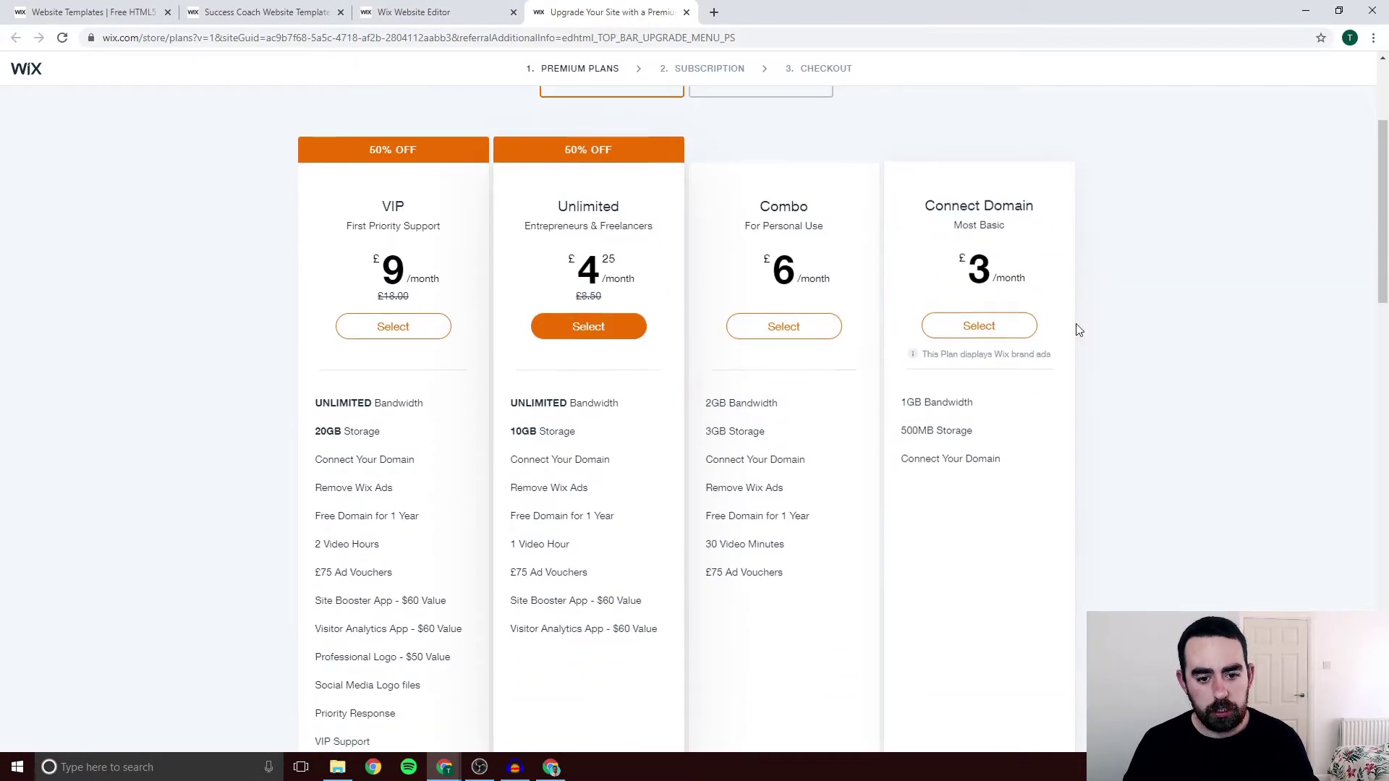
scroll(719, 282, up, 2)
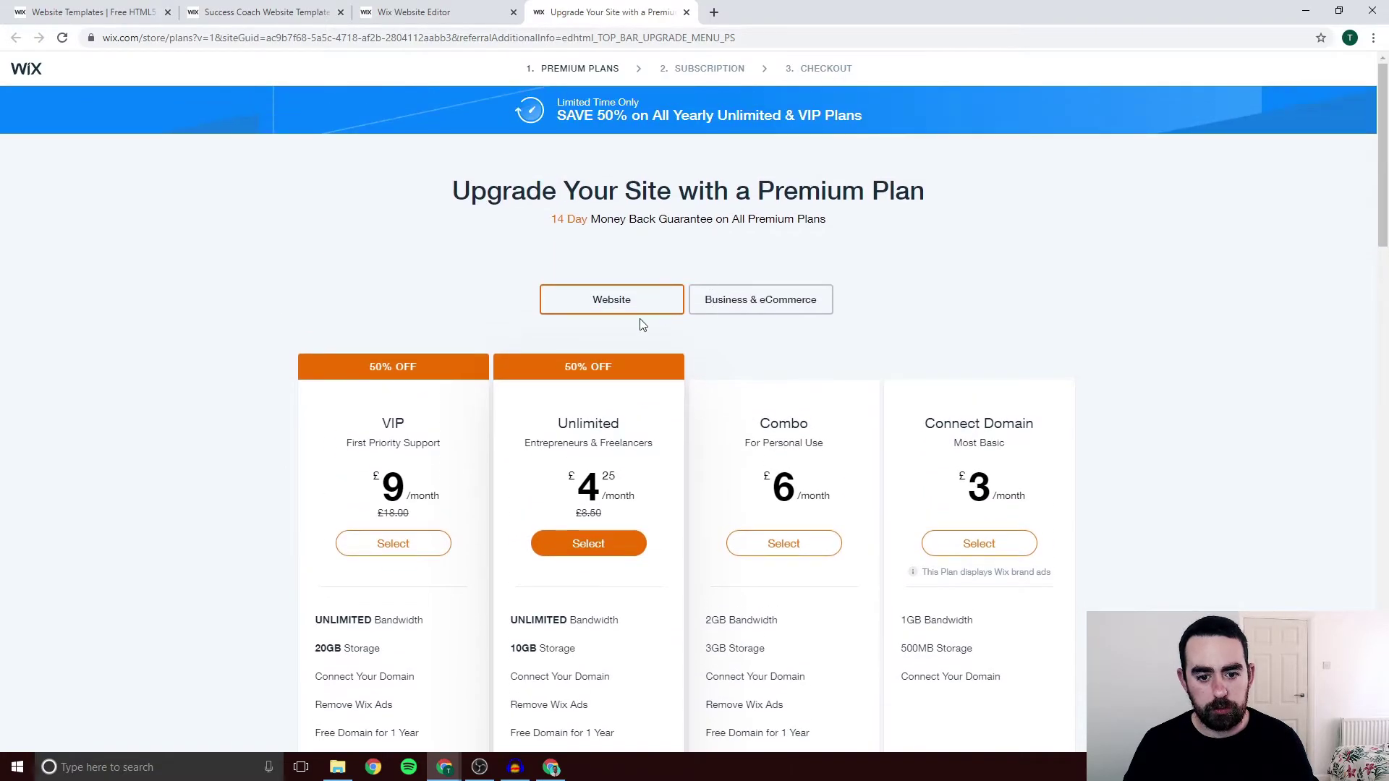
scroll(641, 319, down, 2)
click(584, 398)
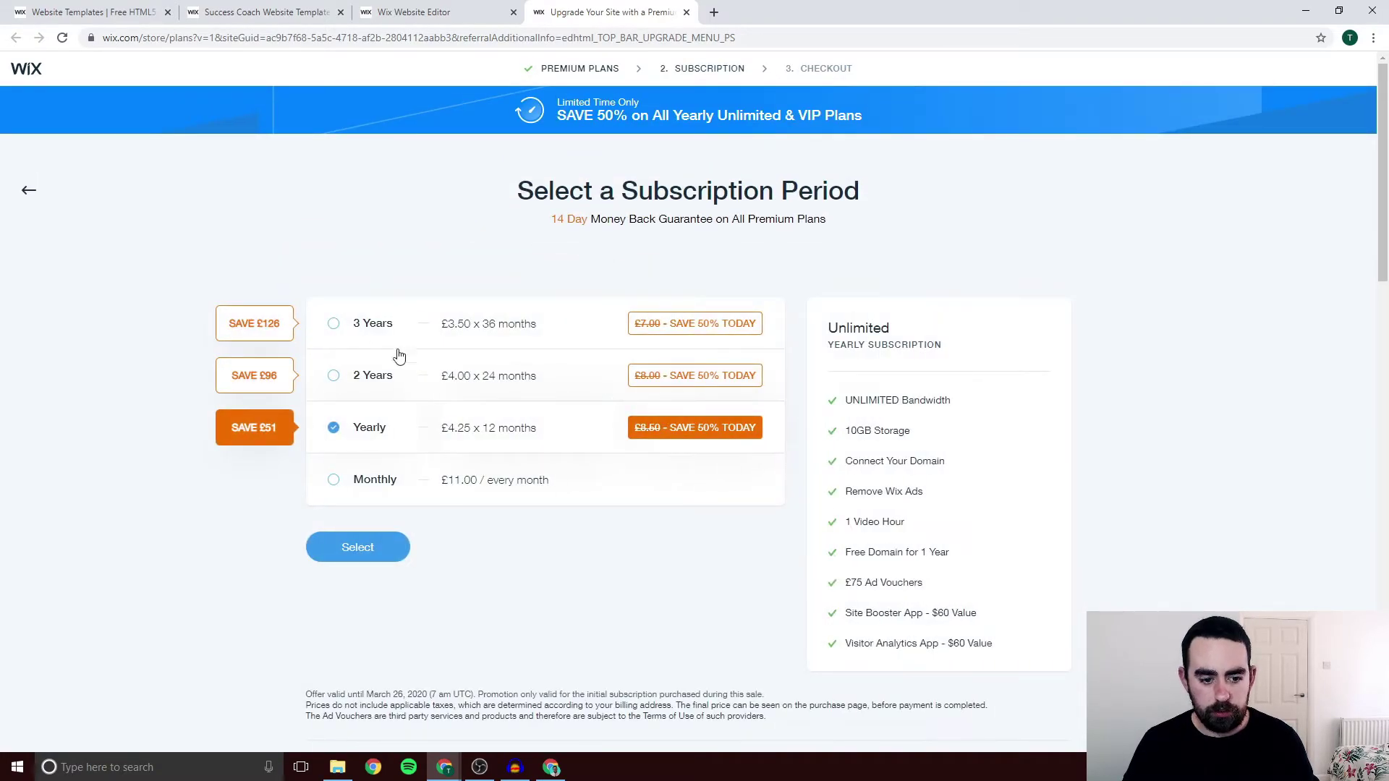
scroll(420, 391, down, 2)
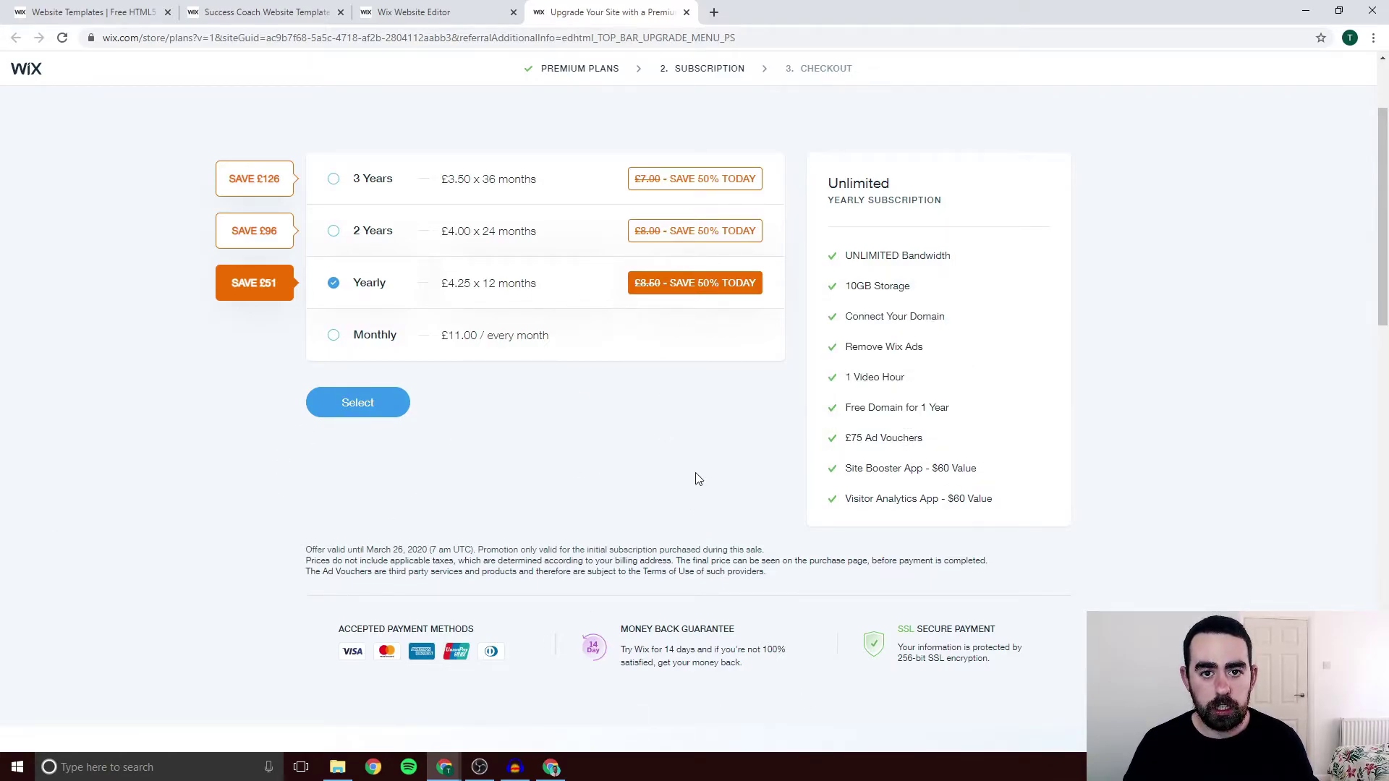
Review the Unlimited plan's subscription periods, included features and premium benefits, then close the upgrade page and return to the site editor
scroll(785, 393, up, 2)
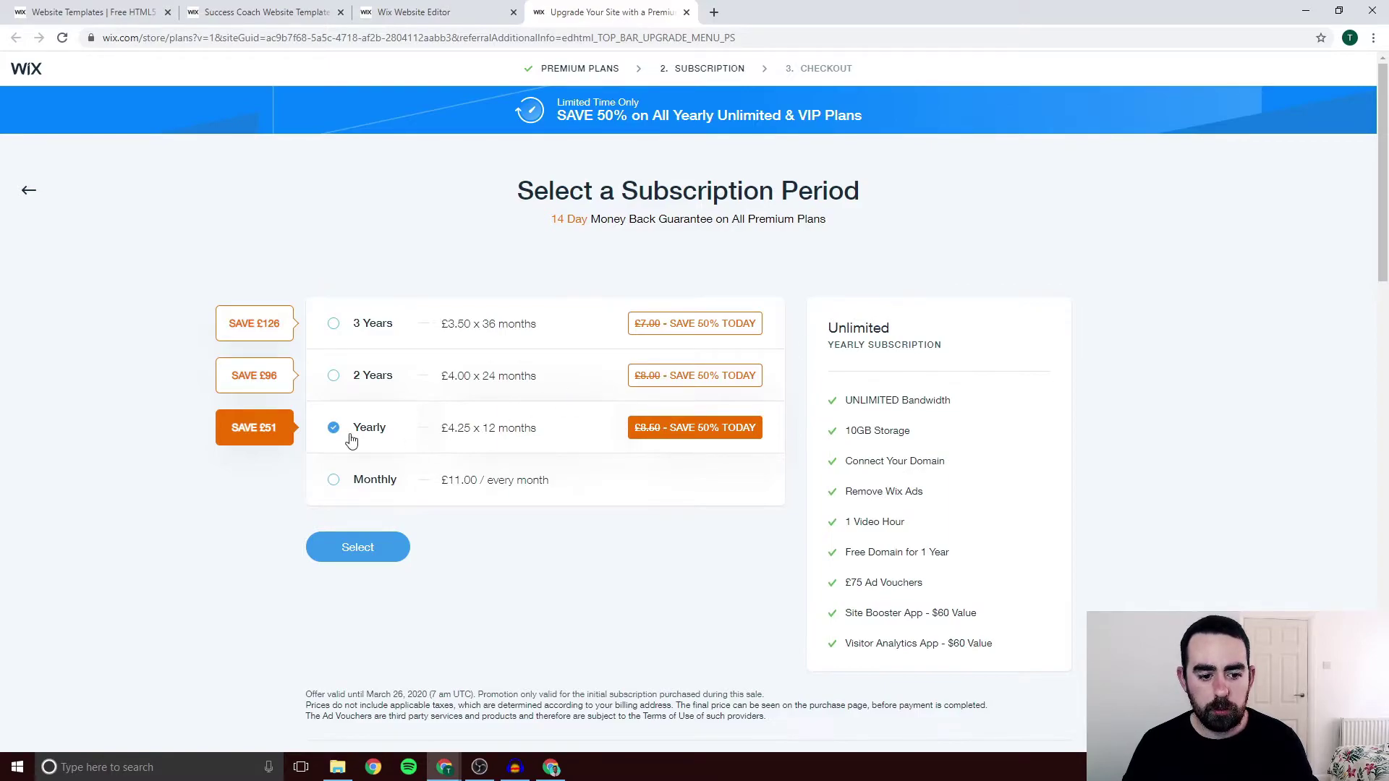
mouse_move(856, 557)
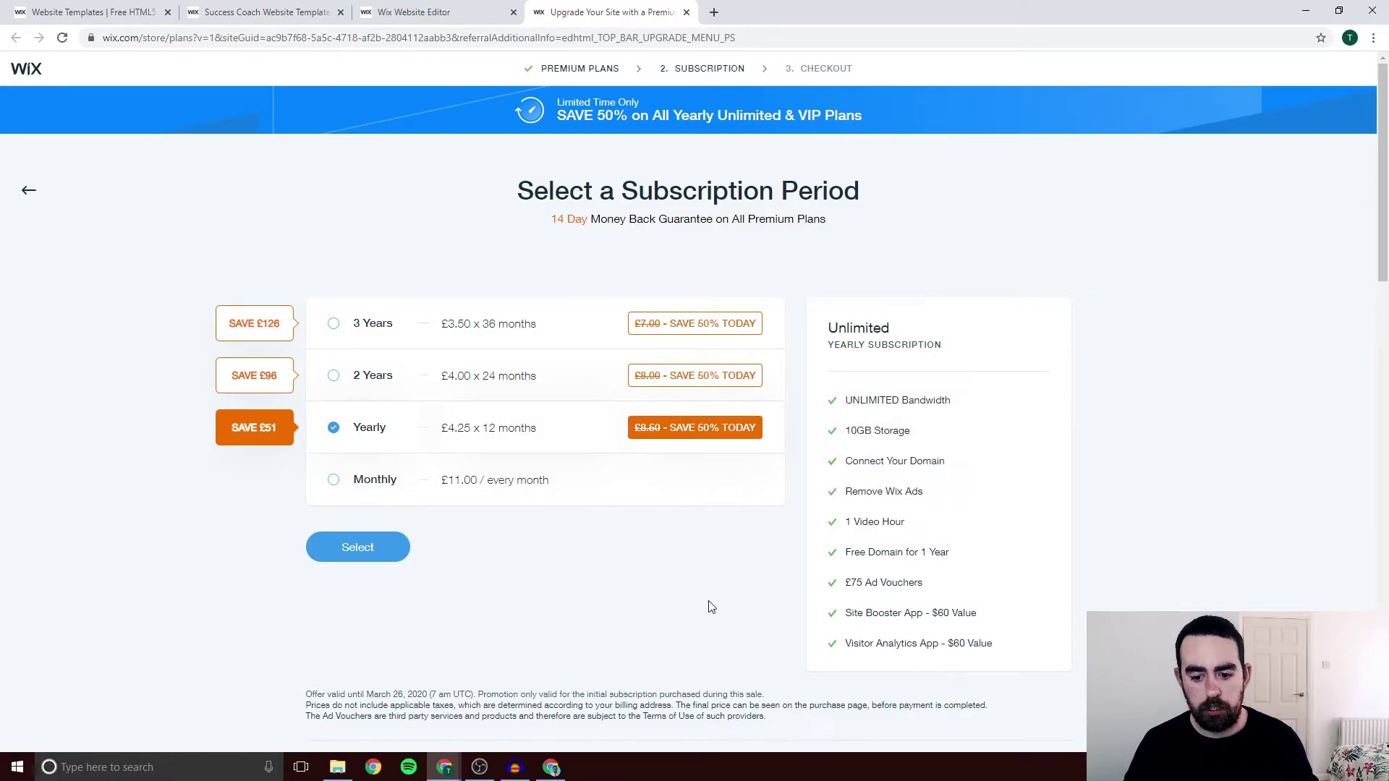
scroll(319, 539, down, 20)
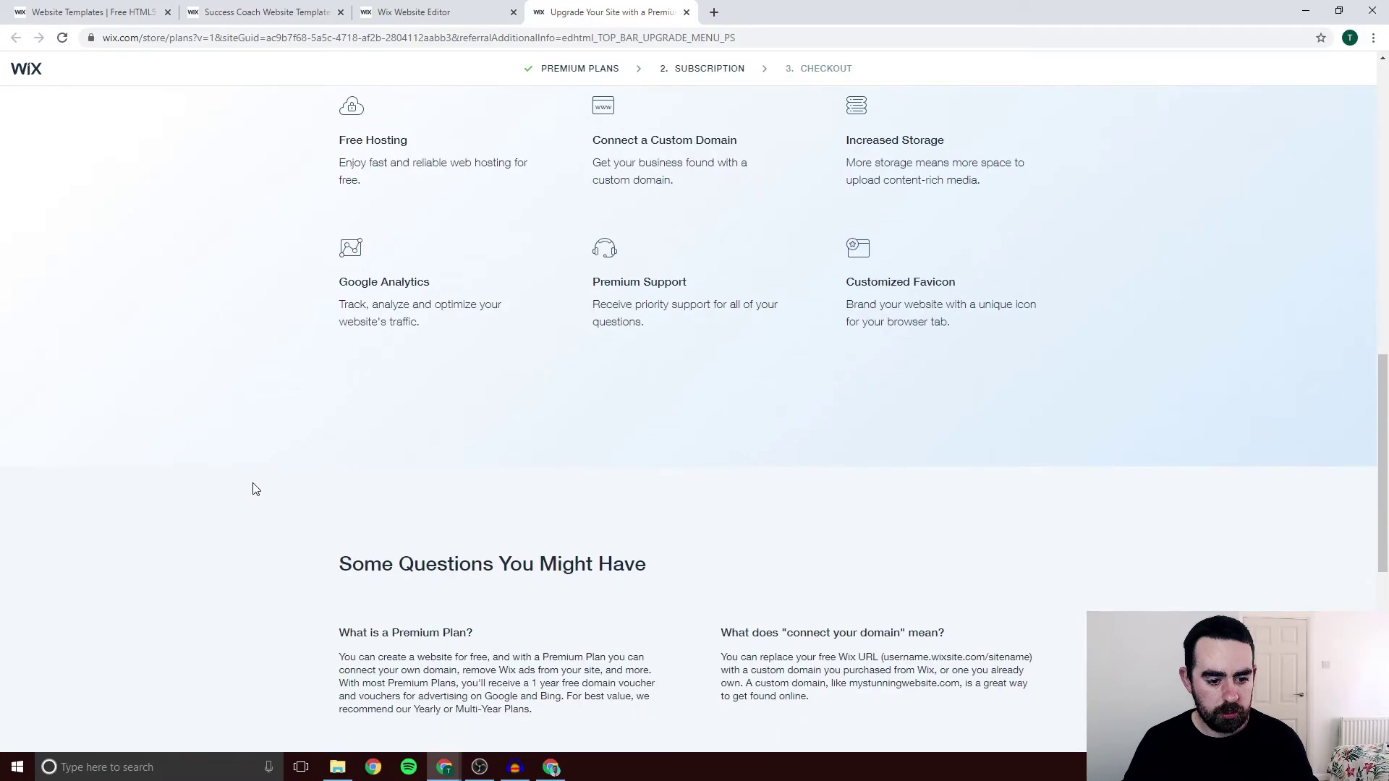
scroll(263, 493, up, 10)
key(ctrl+w)
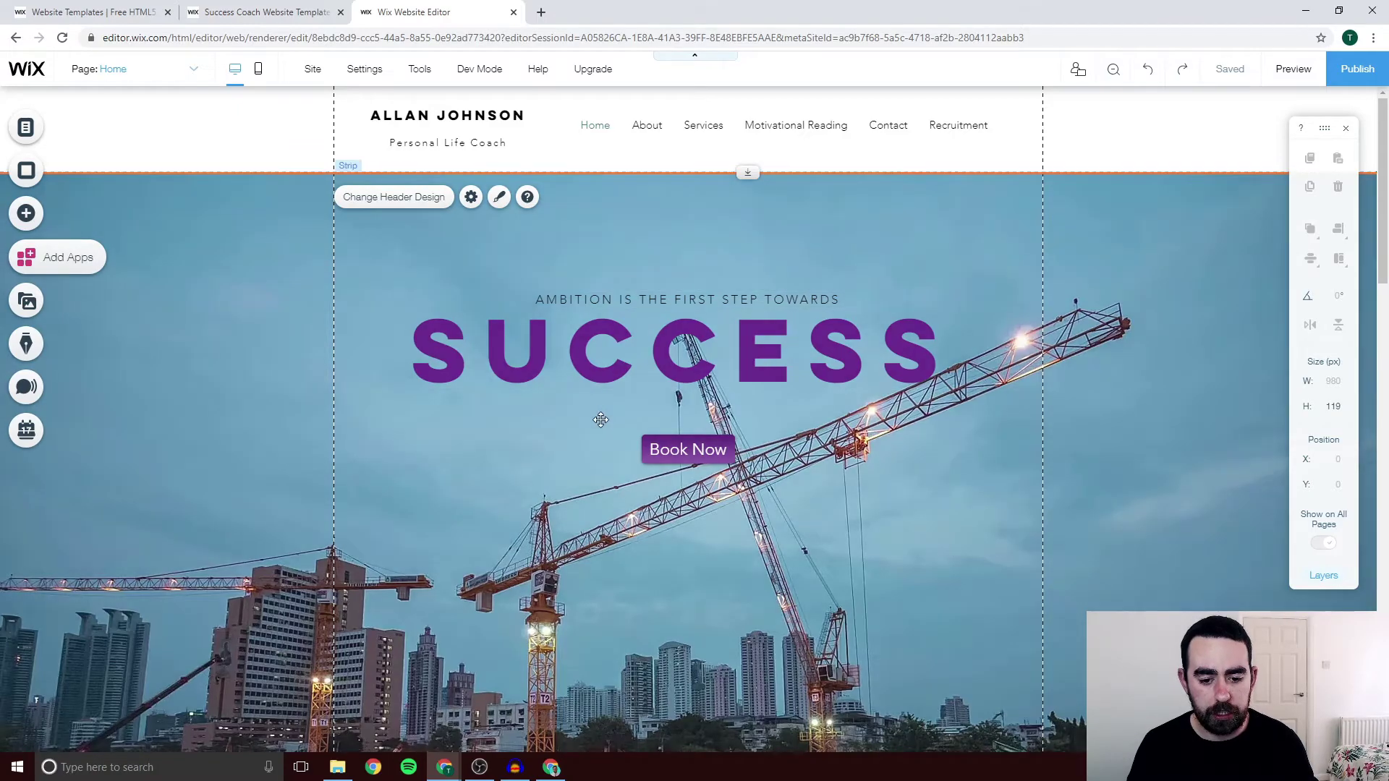
Shorten the home page's top strip with the crane background to a height of about 834 px
scroll(600, 419, down, 10)
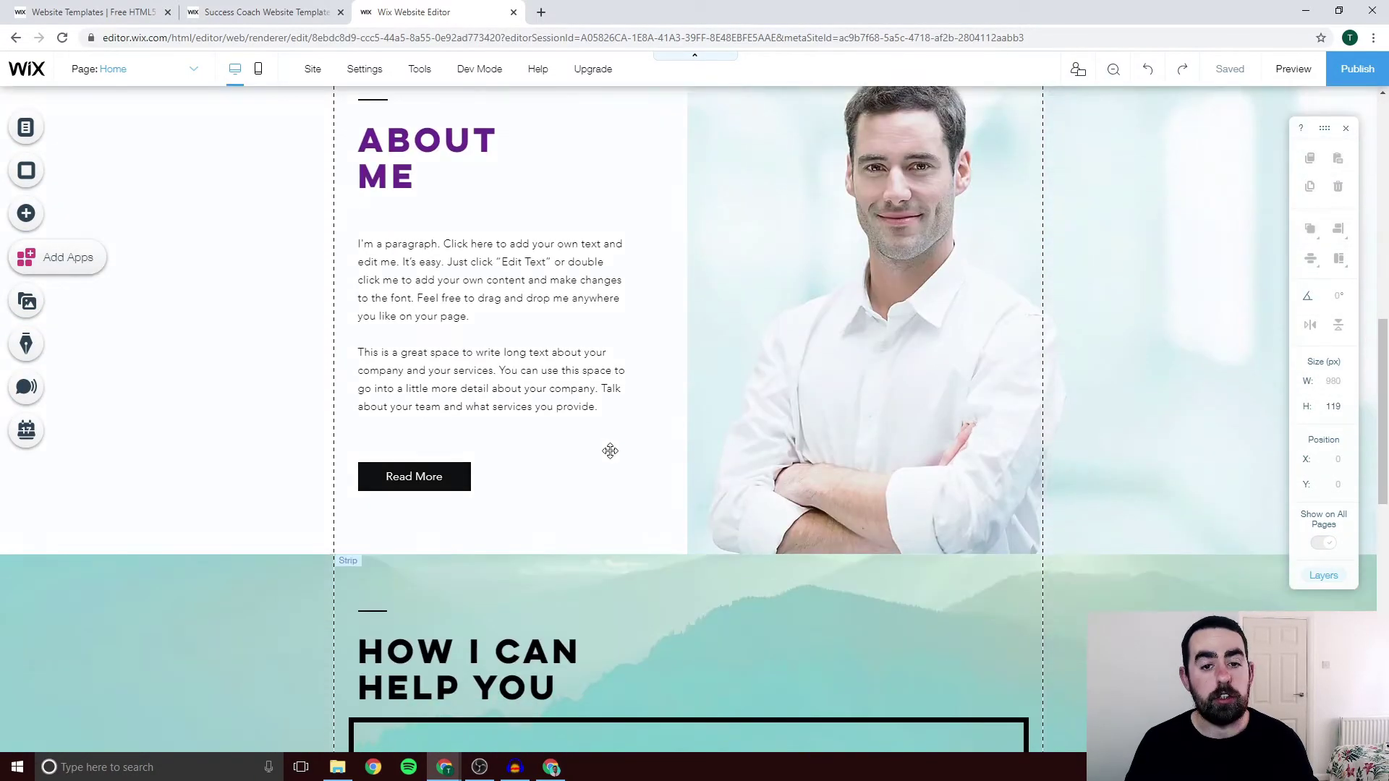
scroll(610, 450, down, 10)
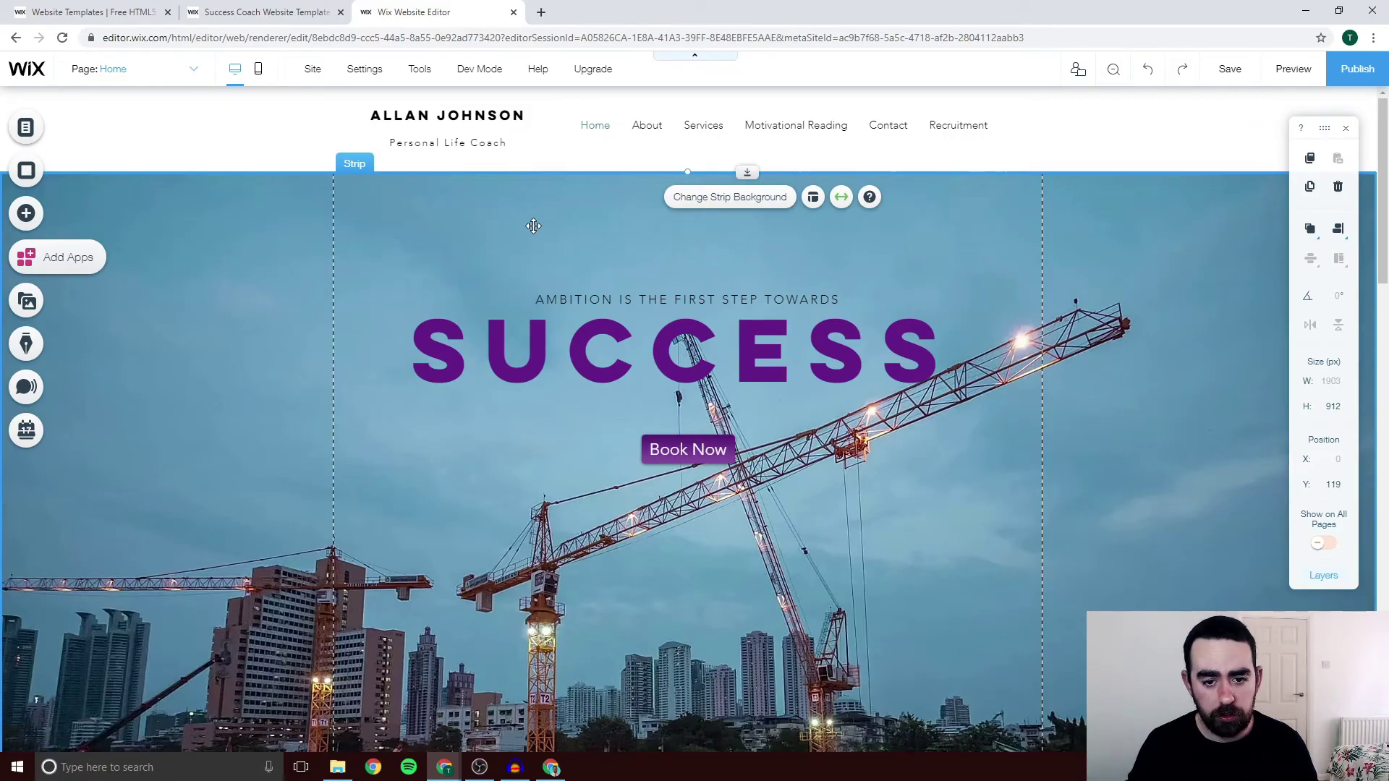
scroll(629, 232, down, 3)
scroll(358, 177, up, 3)
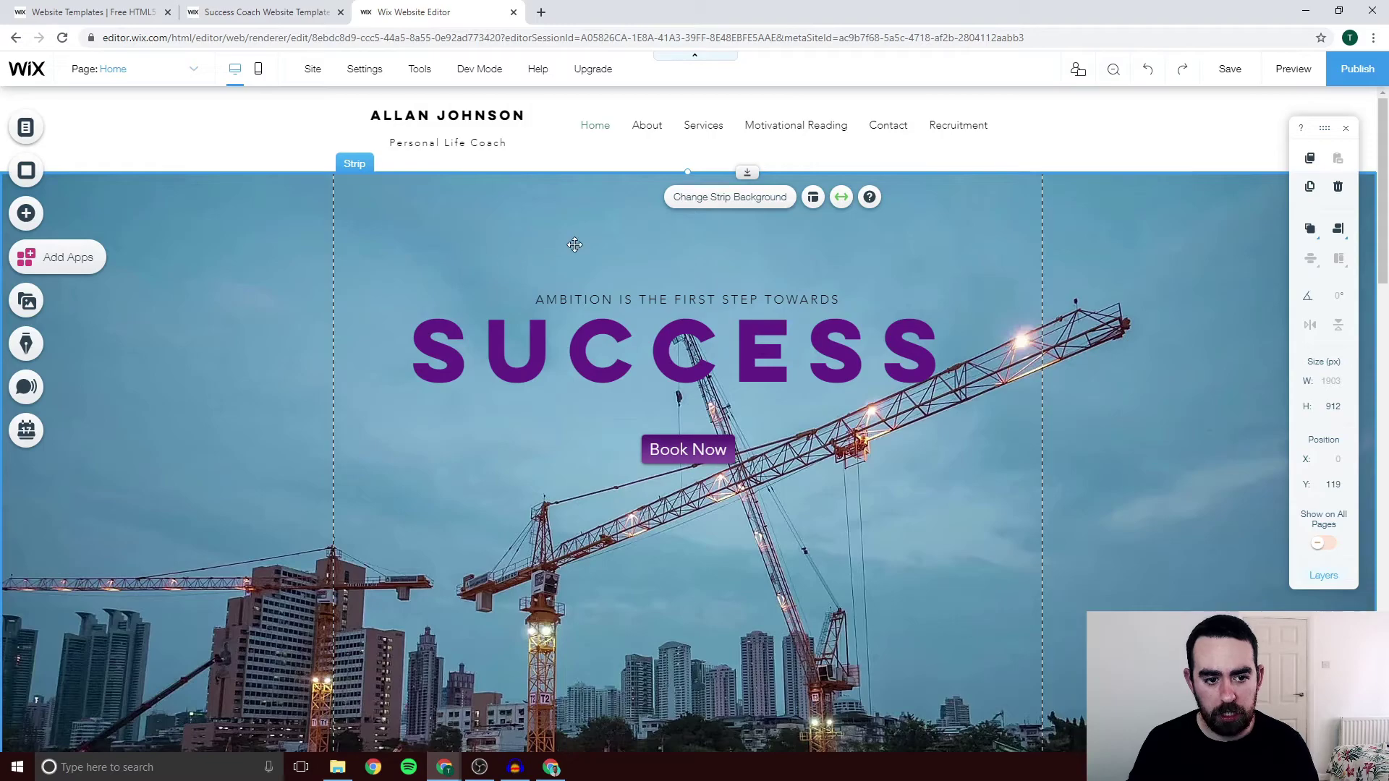
scroll(586, 290, down, 3)
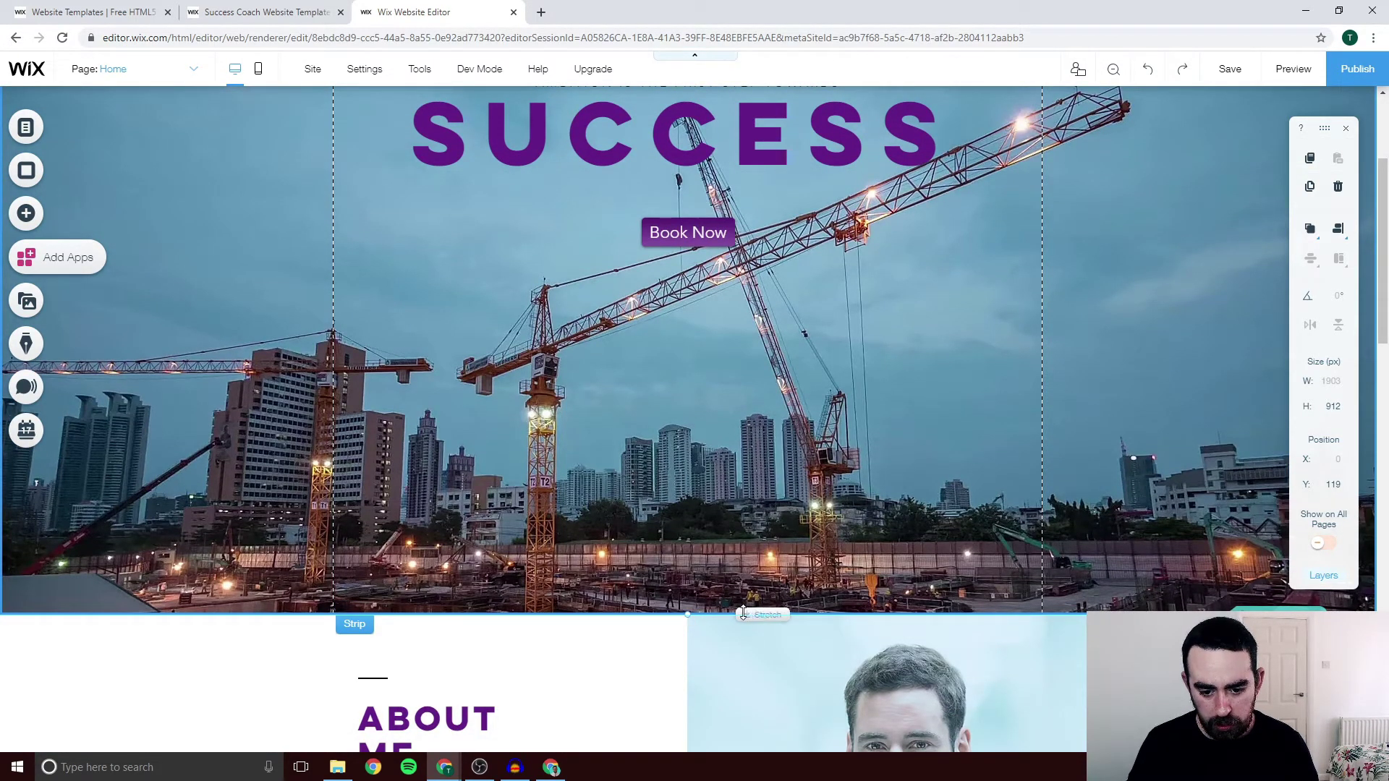
scroll(714, 471, down, 2)
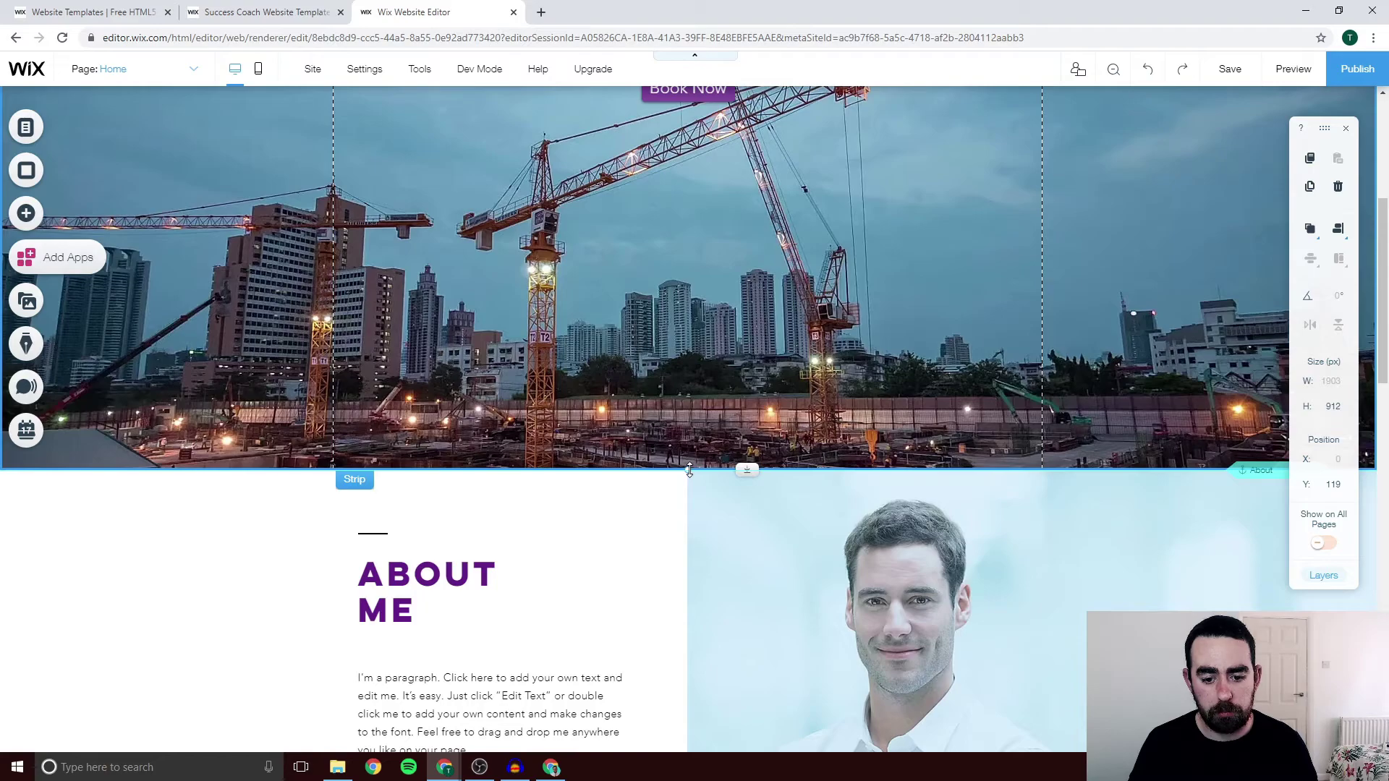
drag(690, 471, 650, 437)
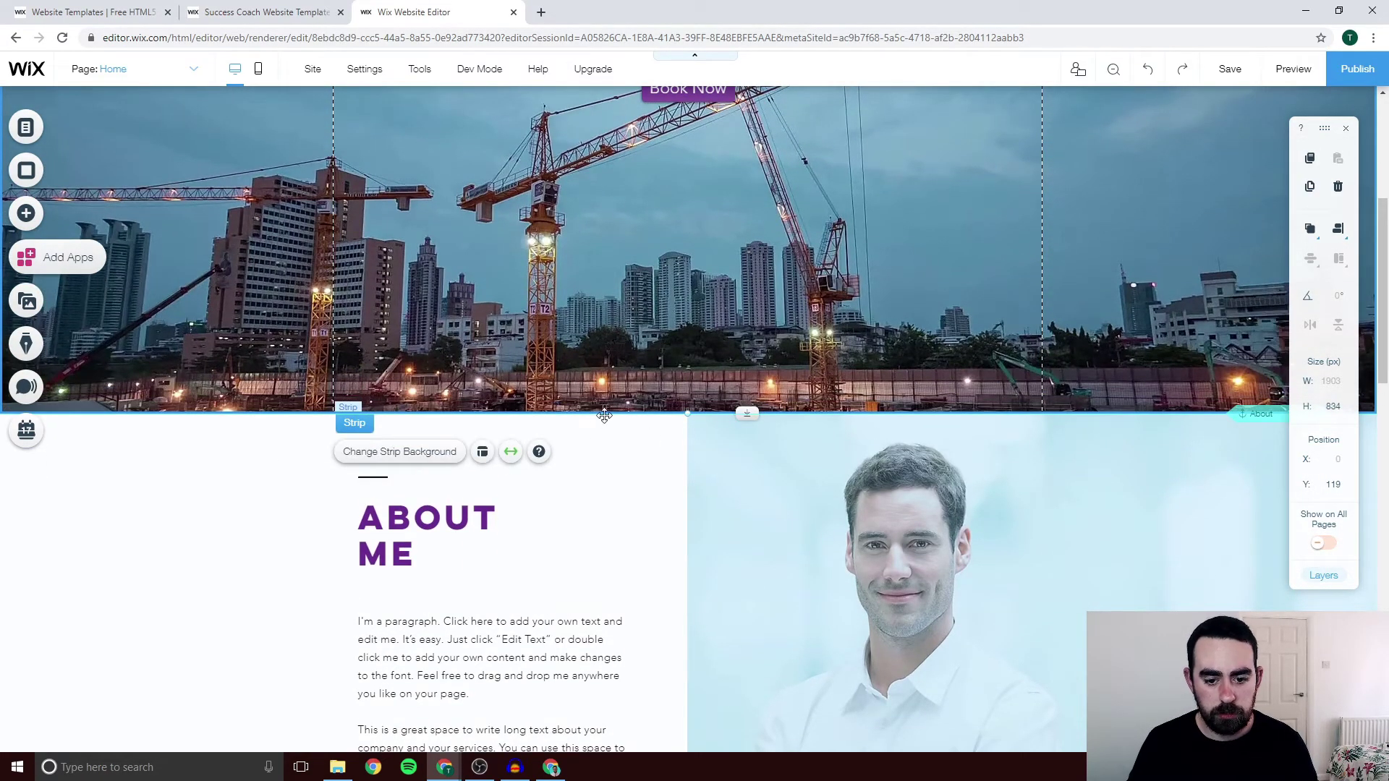
scroll(604, 415, up, 5)
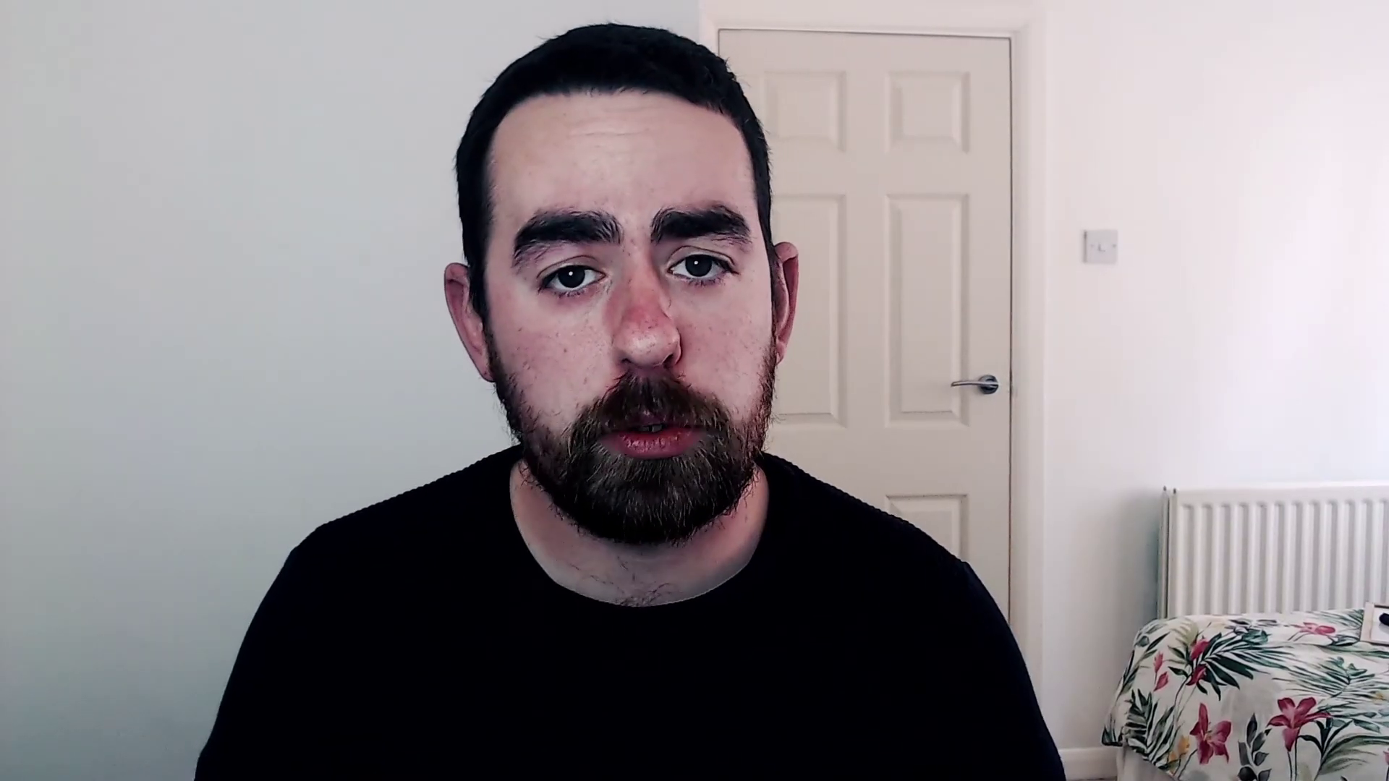